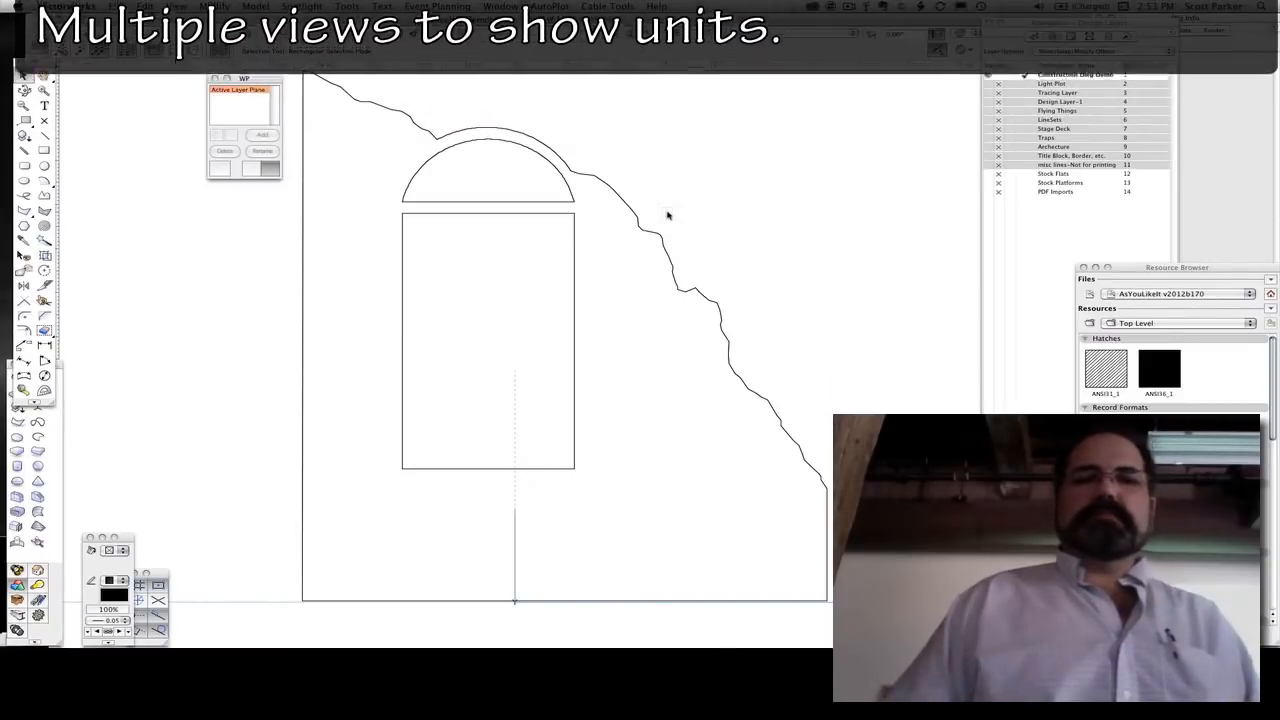
{"action": "left_click", "coordinate": [1025, 22]}
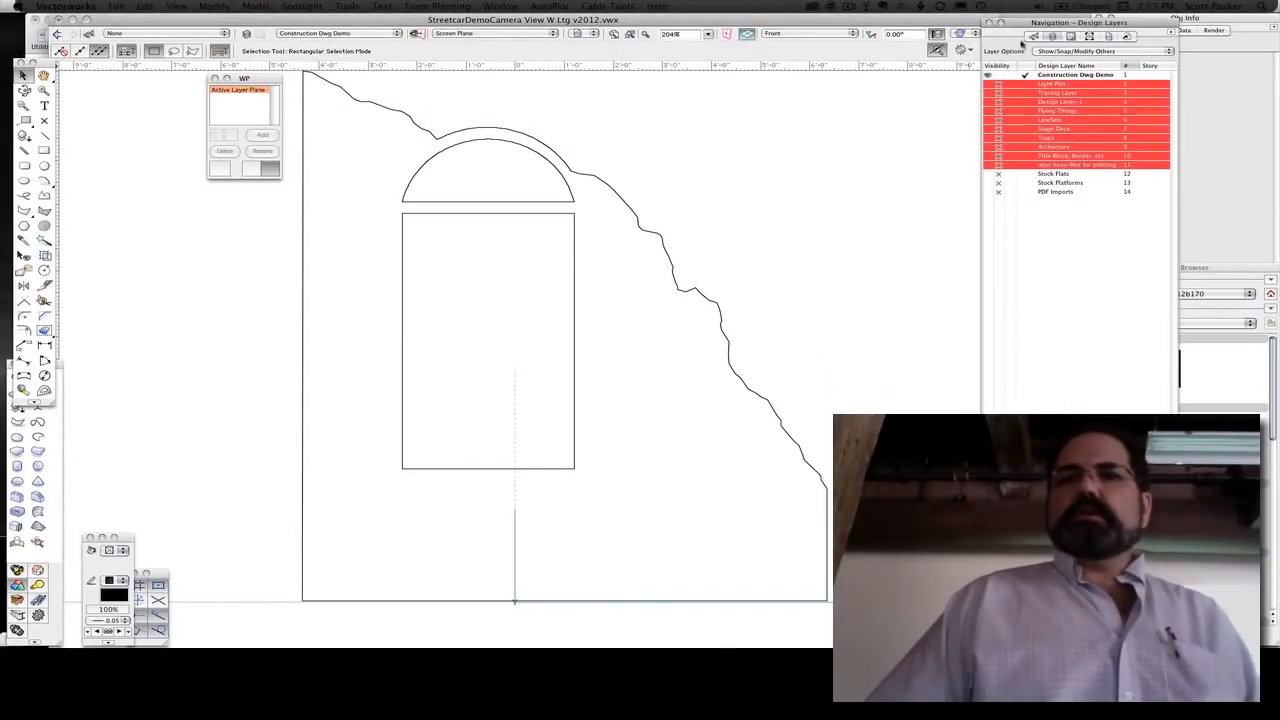
{"action": "left_click", "coordinate": [1097, 224]}
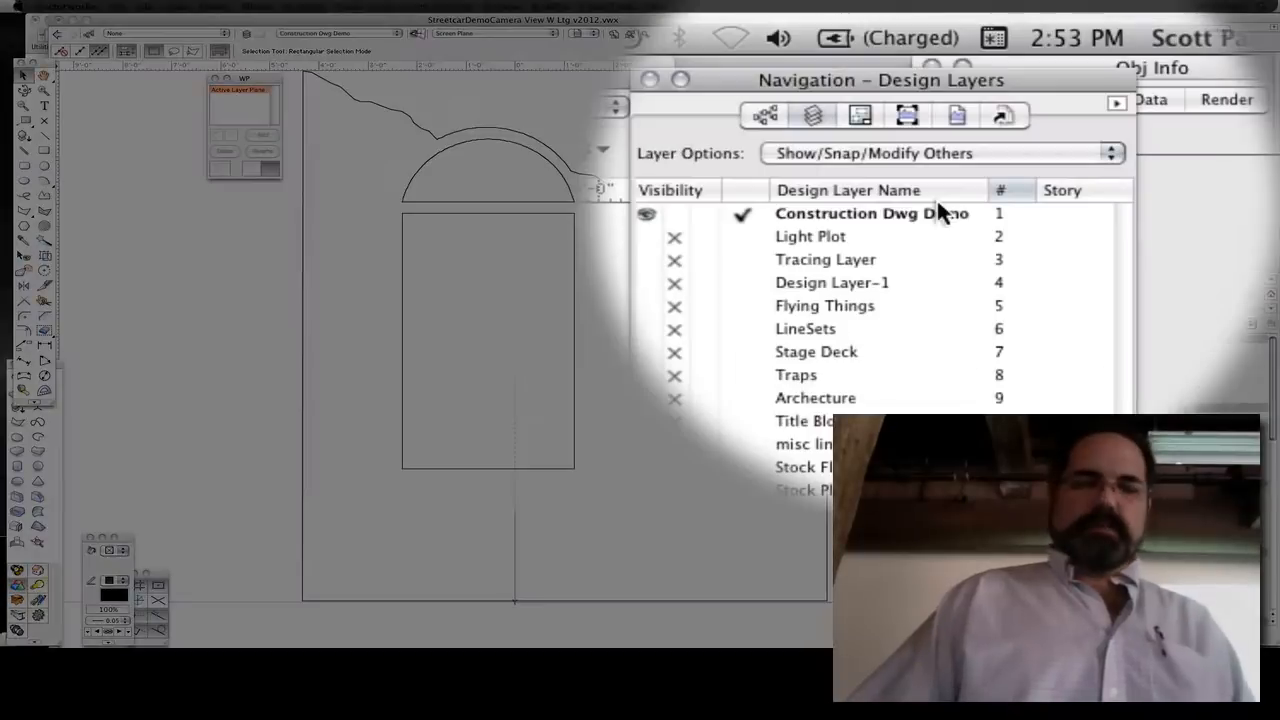
{"action": "key", "text": "F2"}
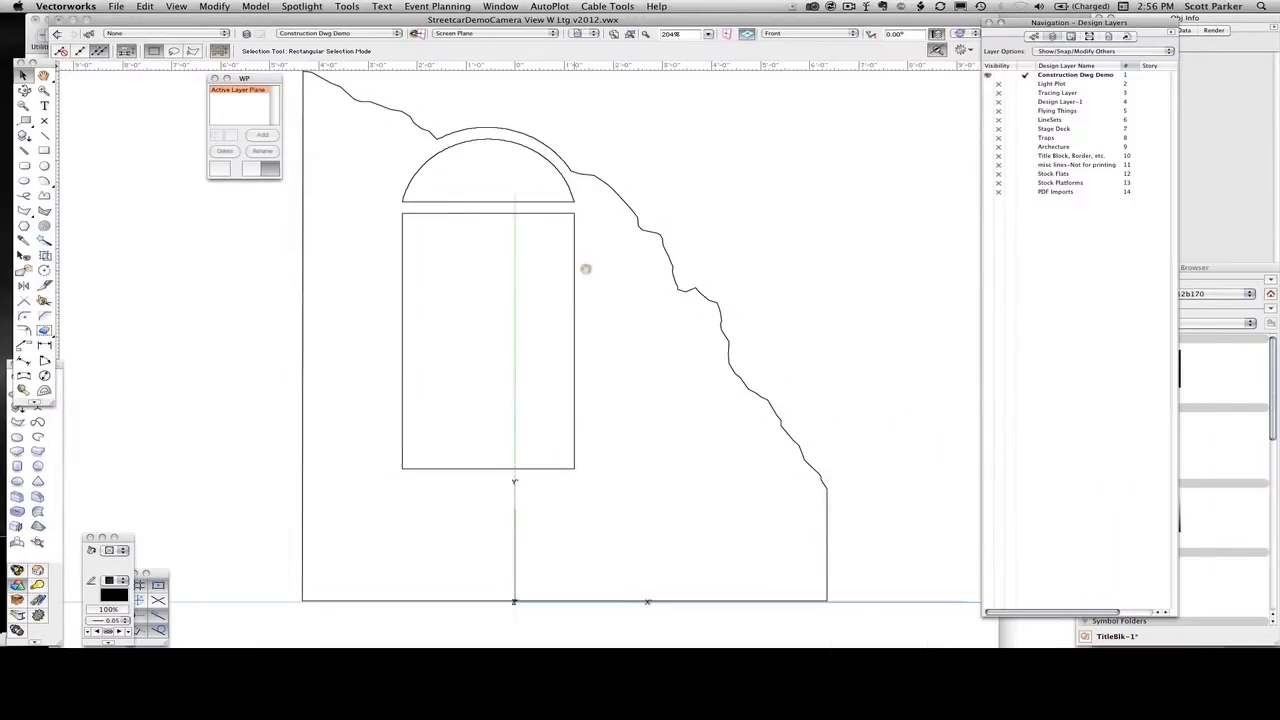
Inspect the whole wall in the Left Isometric view and return to a fitted Front view
{"action": "key", "text": "Return"}
{"action": "key", "text": "1"}
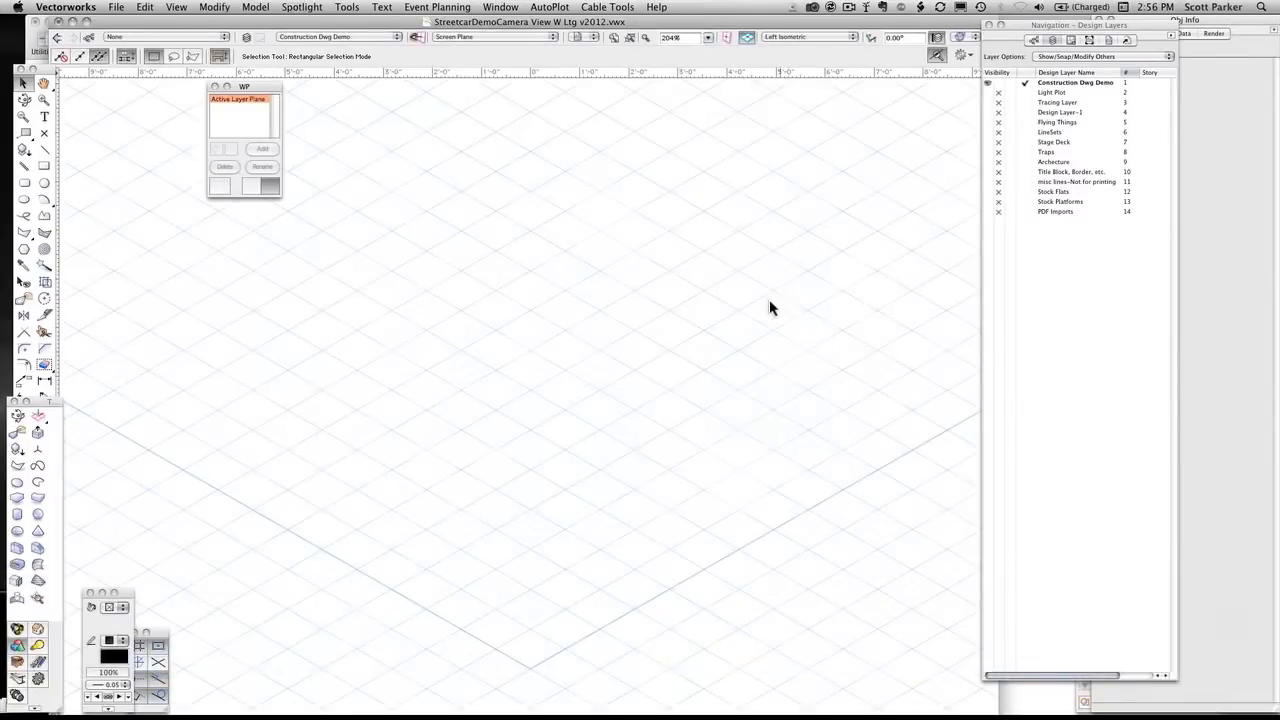
{"action": "left_click", "coordinate": [625, 37]}
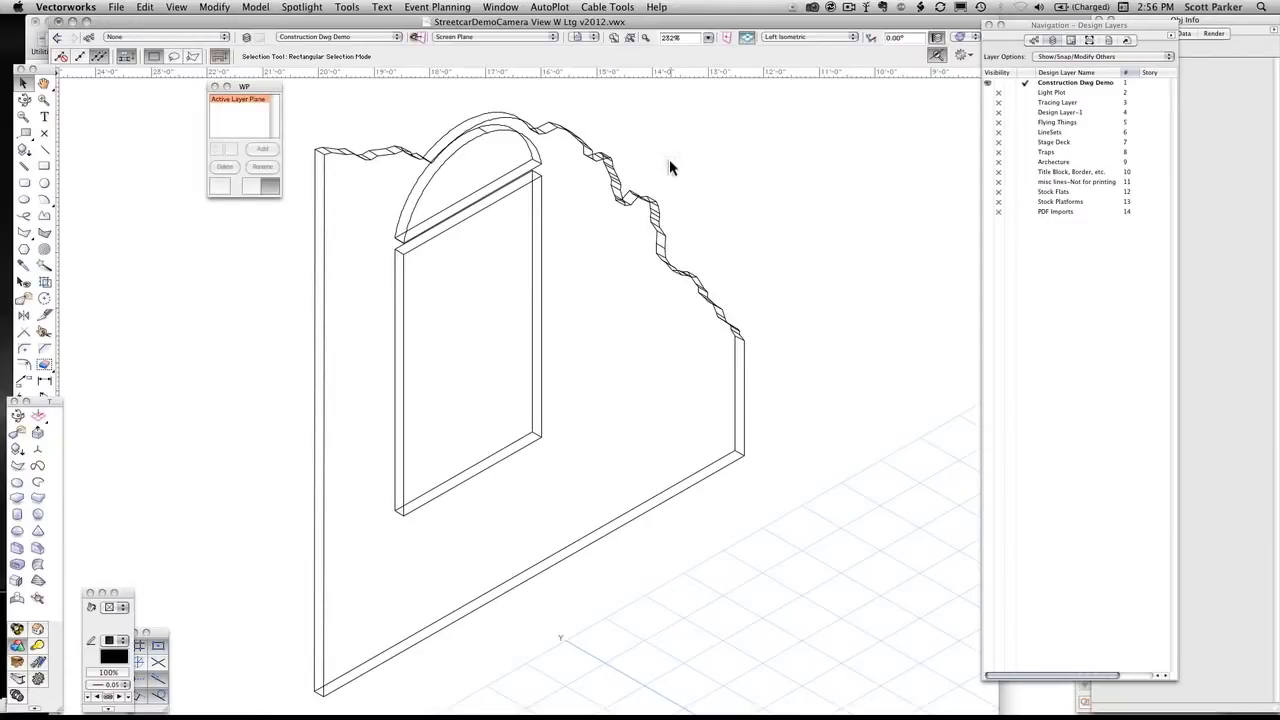
{"action": "key", "text": "2"}
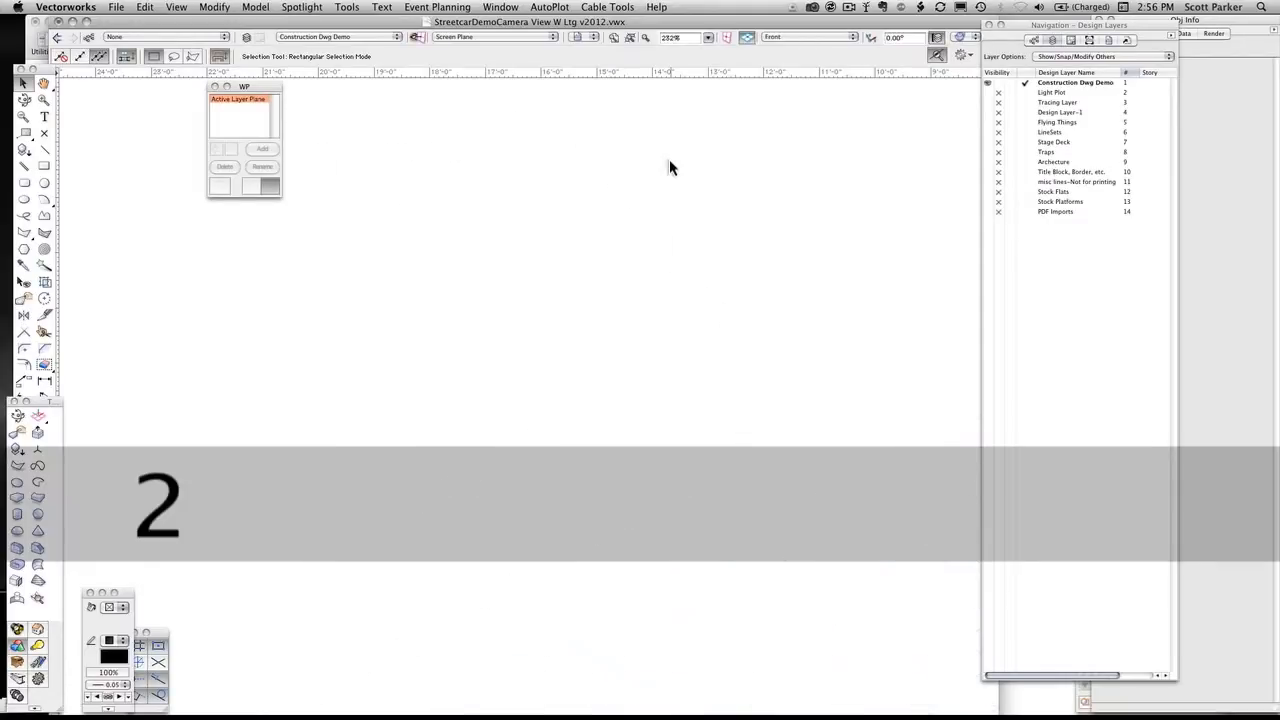
{"action": "left_click", "coordinate": [626, 38]}
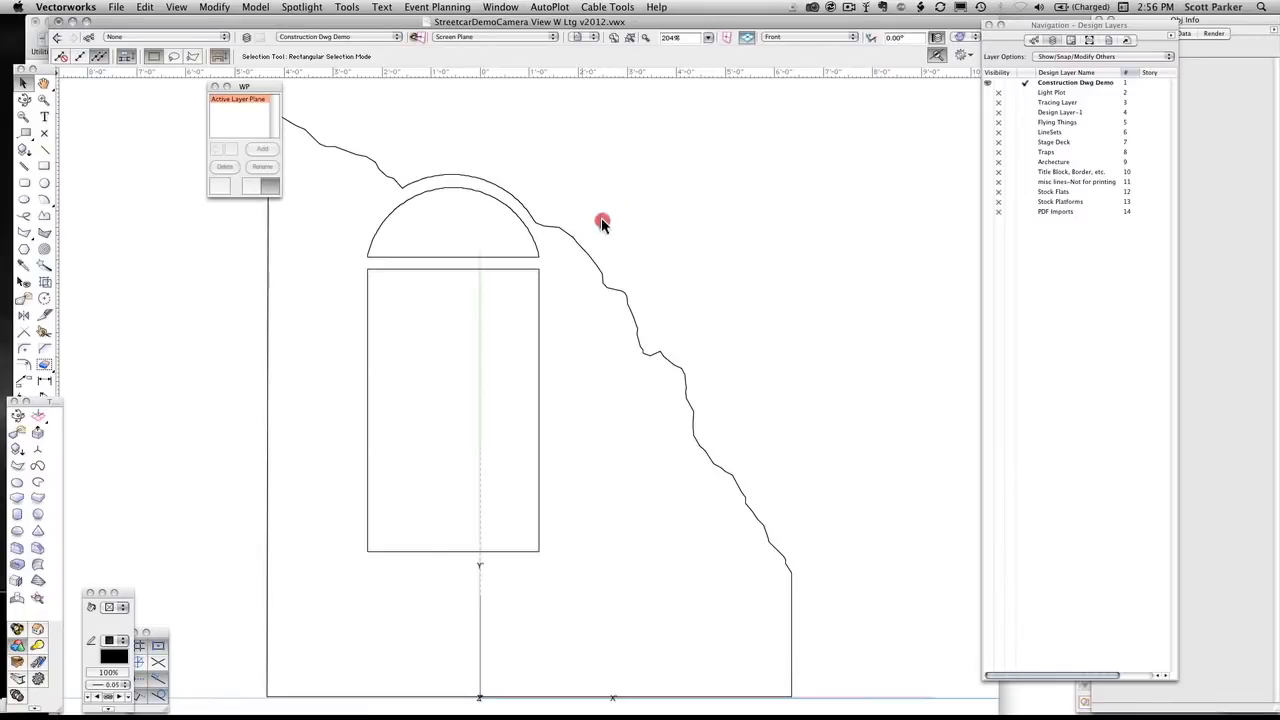
{"action": "mouse_move", "coordinate": [600, 220]}
{"action": "left_mouse_down"}
{"action": "mouse_move", "coordinate": [711, 166]}
{"action": "mouse_move", "coordinate": [703, 211]}
{"action": "left_mouse_up"}
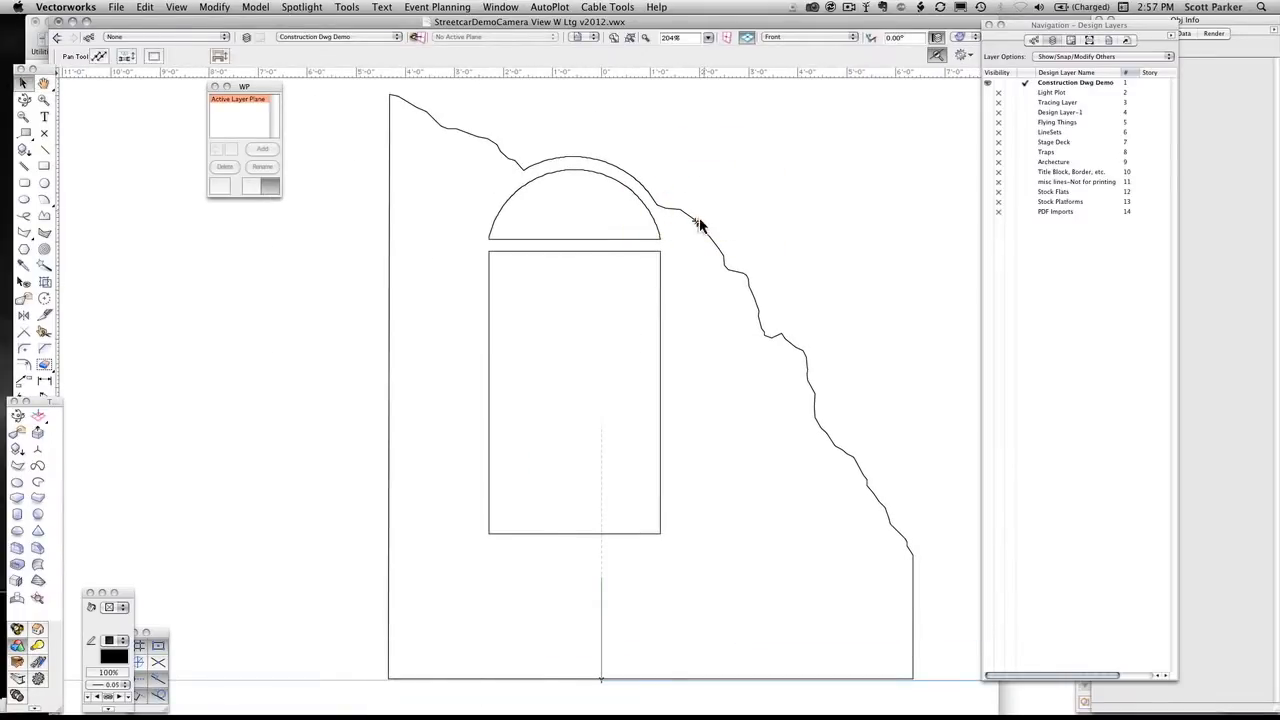
Select the wall, inspect it from the Top/Plan and Left views, and uncover its object information
{"action": "key", "text": "super+a"}
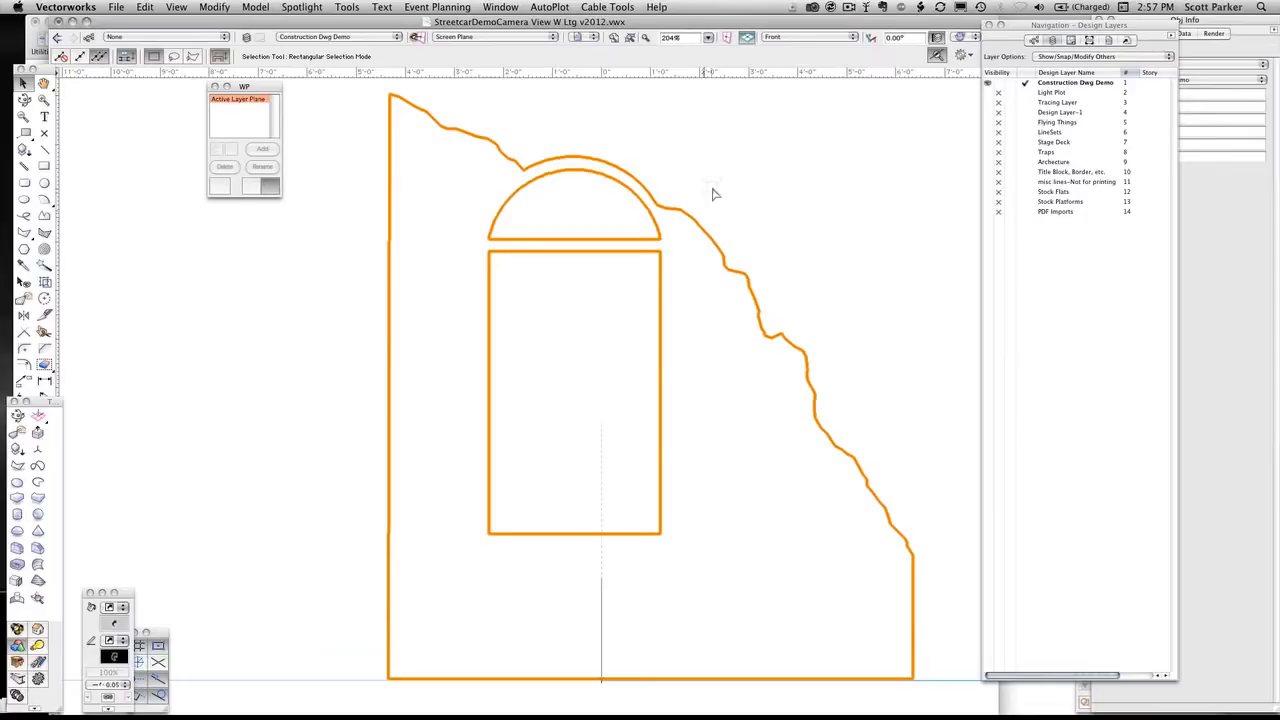
{"action": "key", "text": "0"}
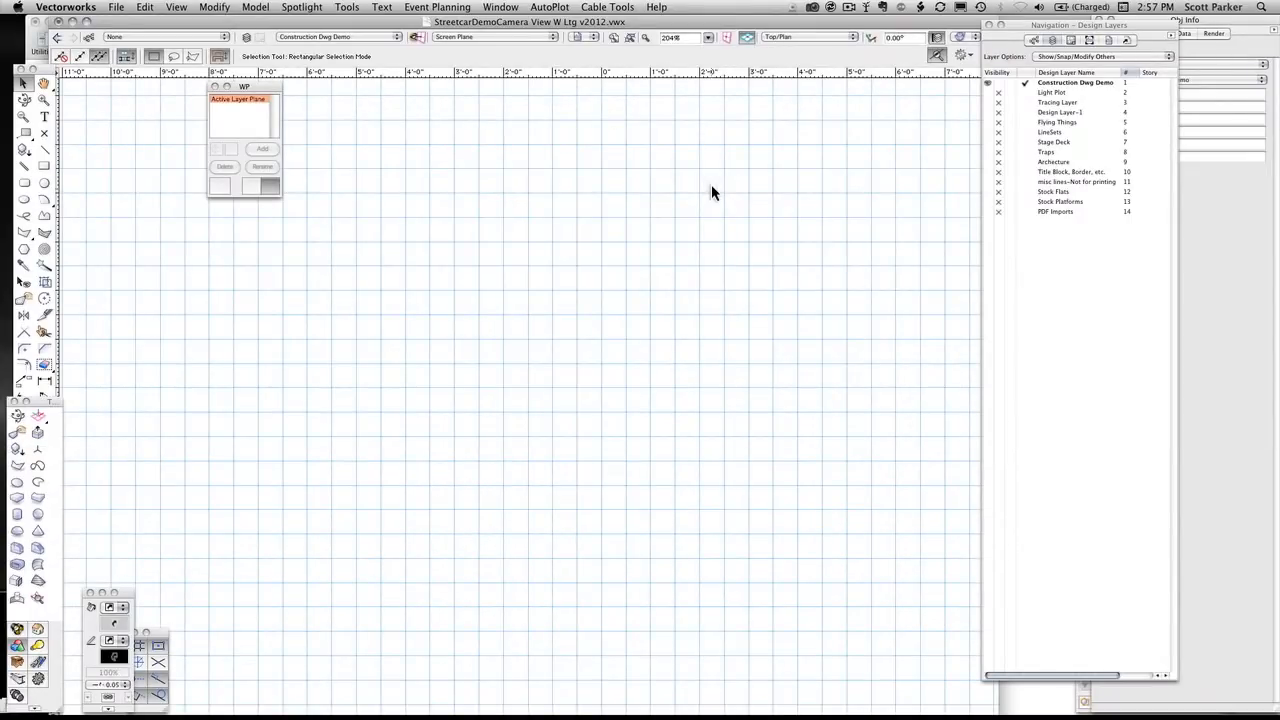
{"action": "key", "text": "2"}
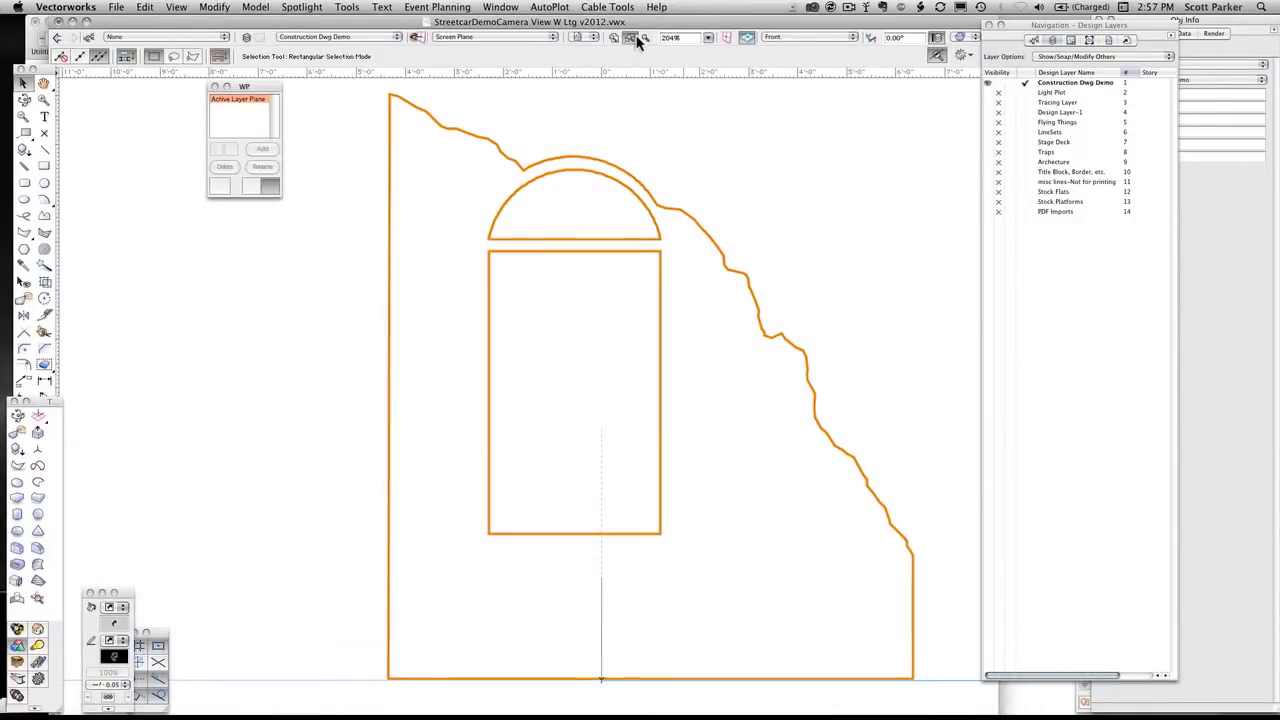
{"action": "left_click", "coordinate": [630, 40]}
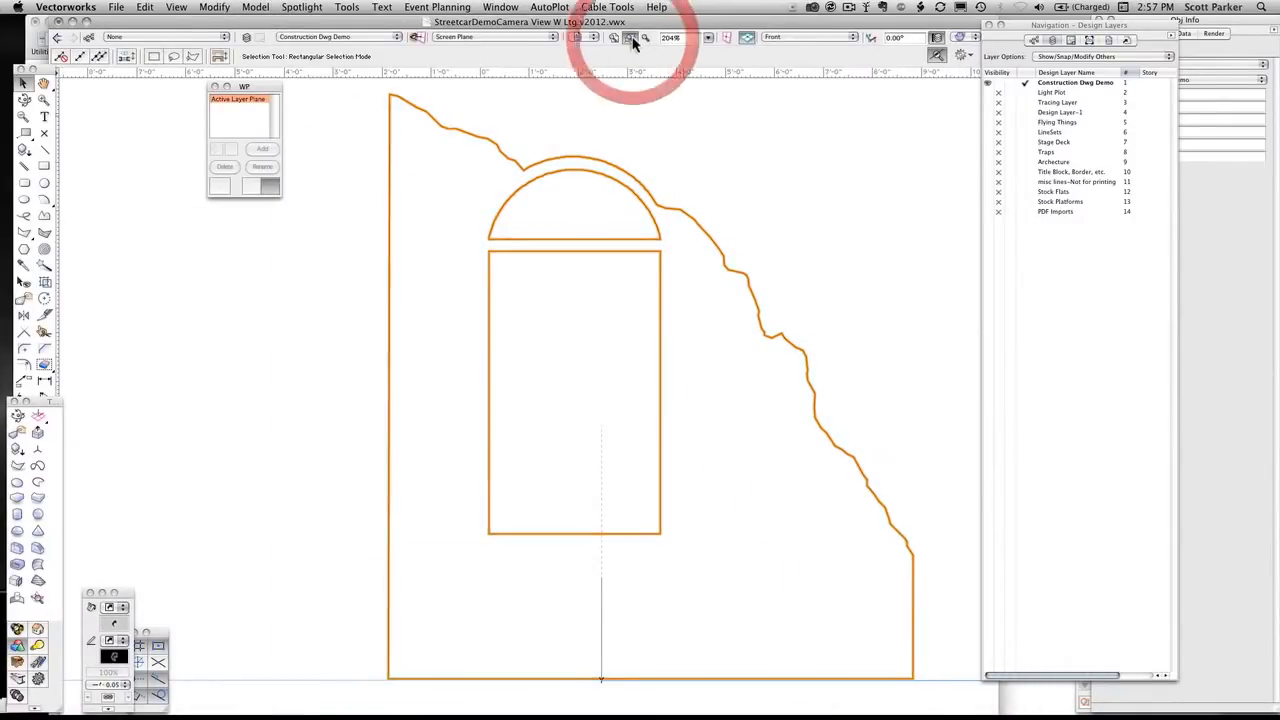
{"action": "left_click", "coordinate": [632, 42]}
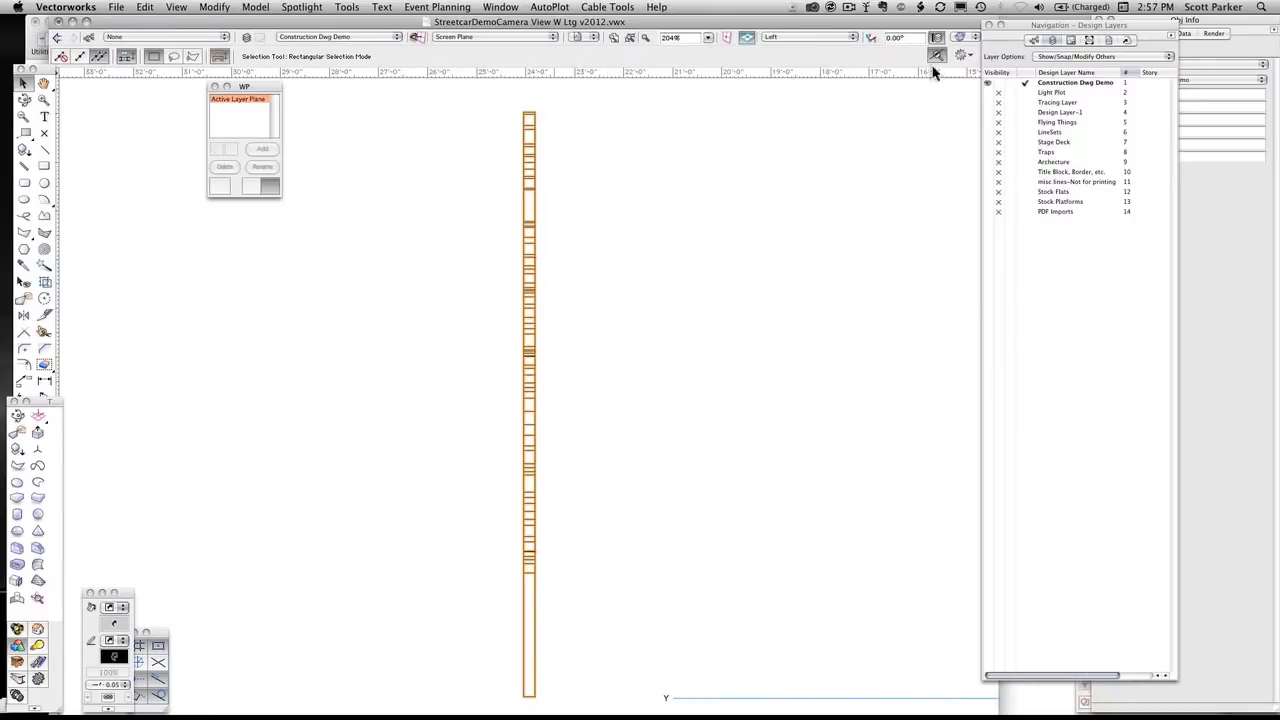
{"action": "left_click_drag", "start_coordinate": [1037, 28], "coordinate": [956, 30]}
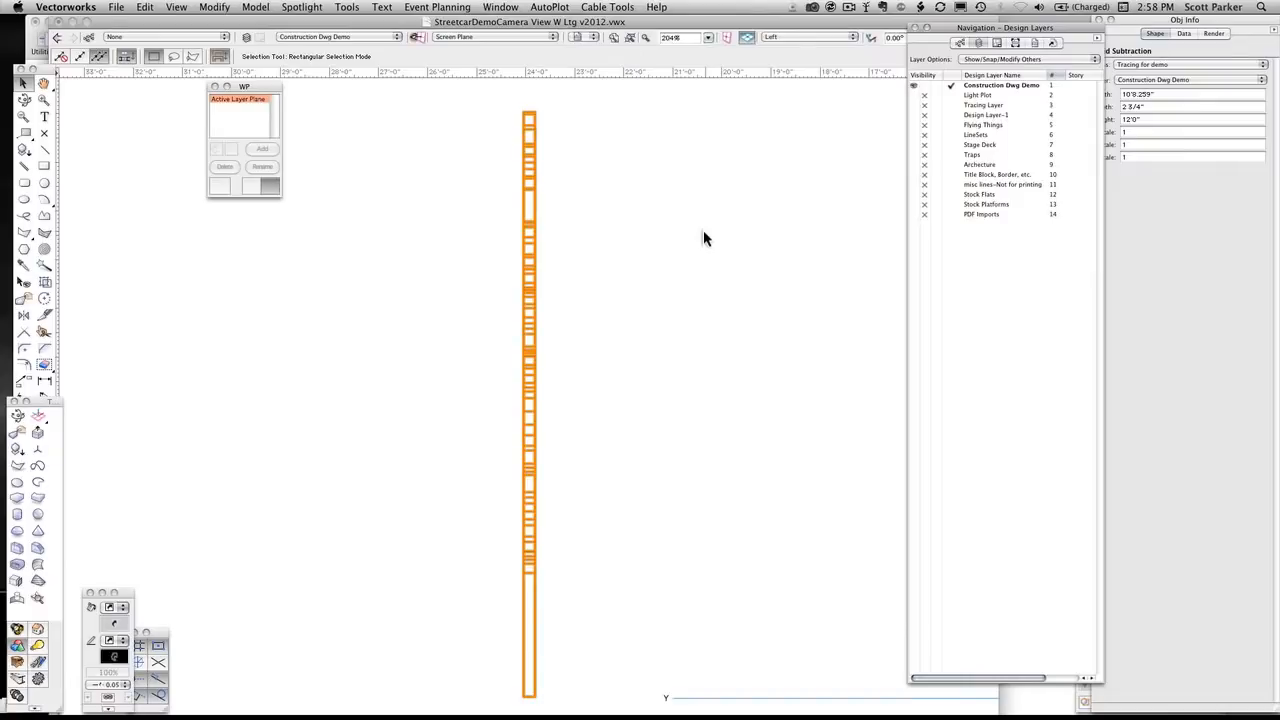
Return to the Front view with the wall fitted in view and duplicate the wall solid in place
{"action": "key", "text": "2"}
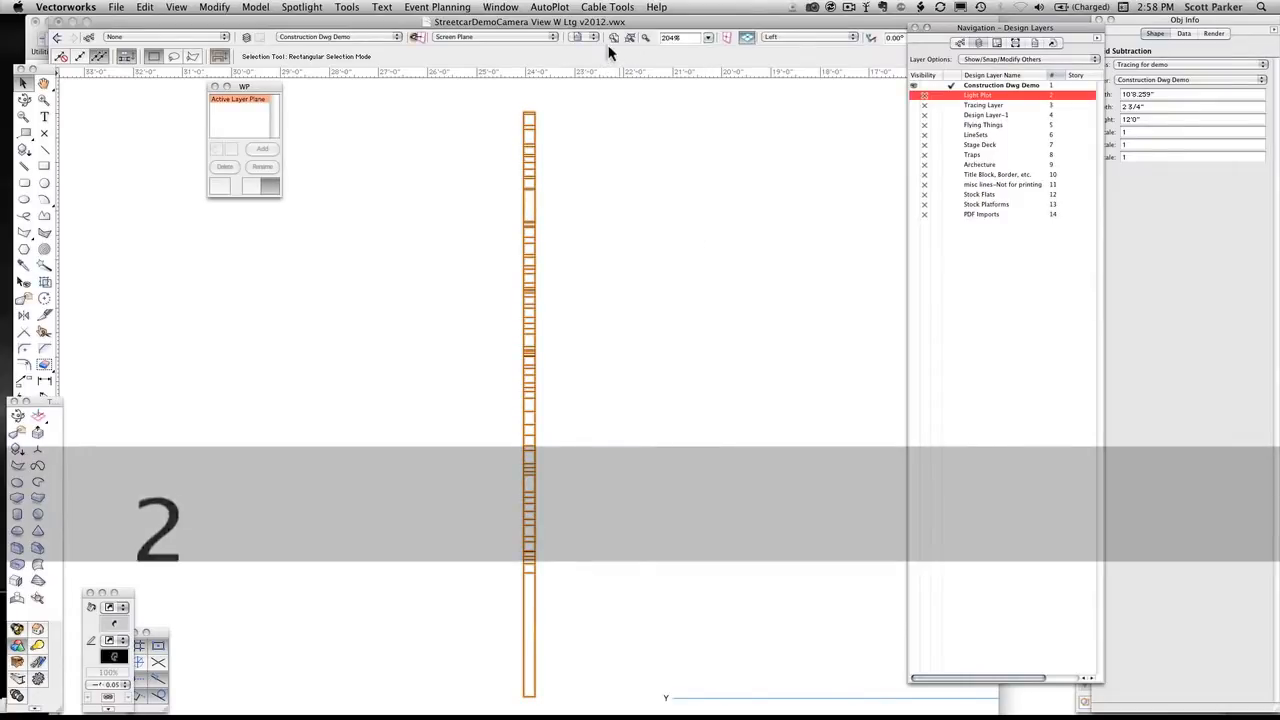
{"action": "left_click", "coordinate": [655, 113]}
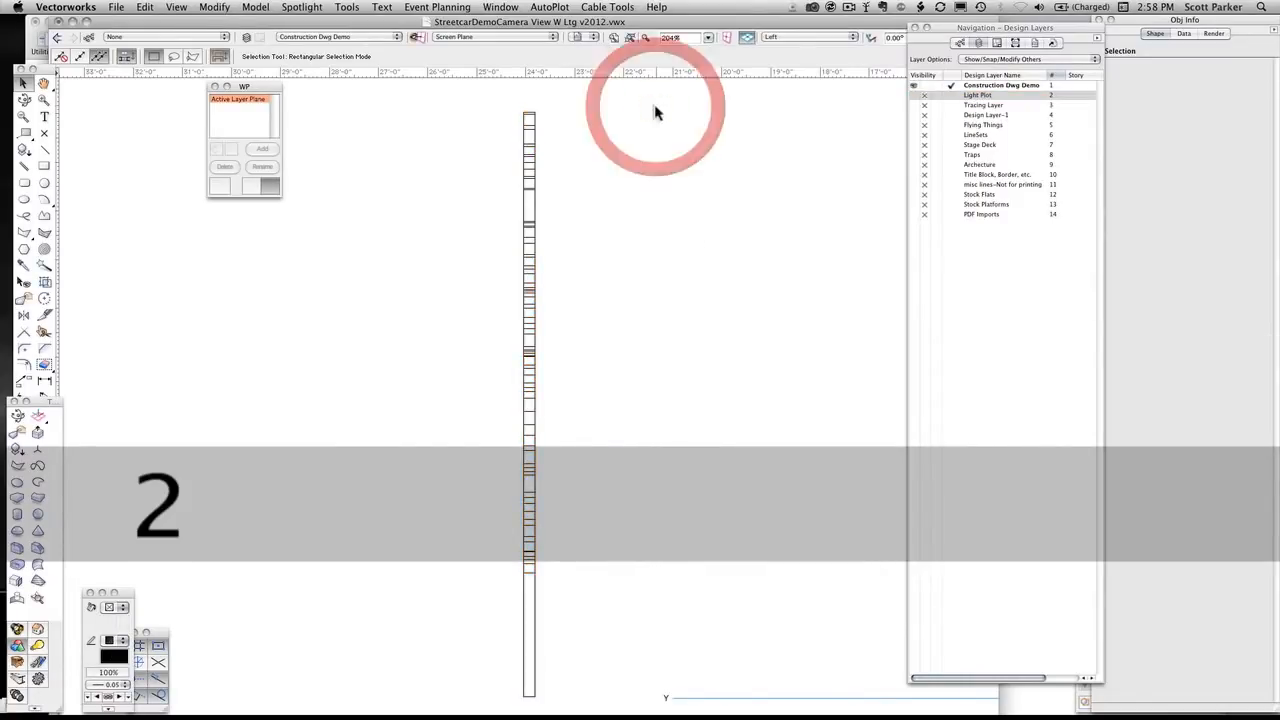
{"action": "left_click", "coordinate": [630, 38]}
{"action": "mouse_move", "coordinate": [596, 218]}
{"action": "middle_mouse_down"}
{"action": "mouse_move", "coordinate": [620, 167]}
{"action": "mouse_move", "coordinate": [619, 179]}
{"action": "middle_mouse_up"}
{"action": "key", "text": "x"}
{"action": "left_click", "coordinate": [586, 190]}
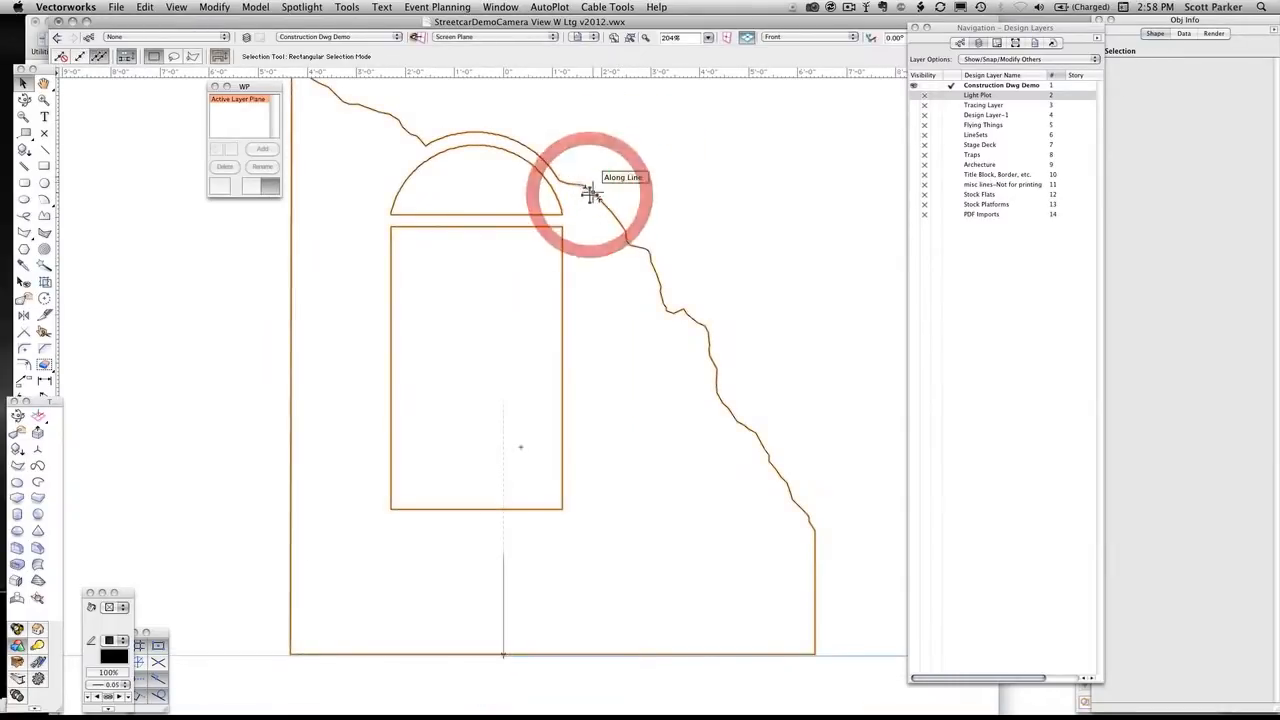
{"action": "key", "text": "super+d"}
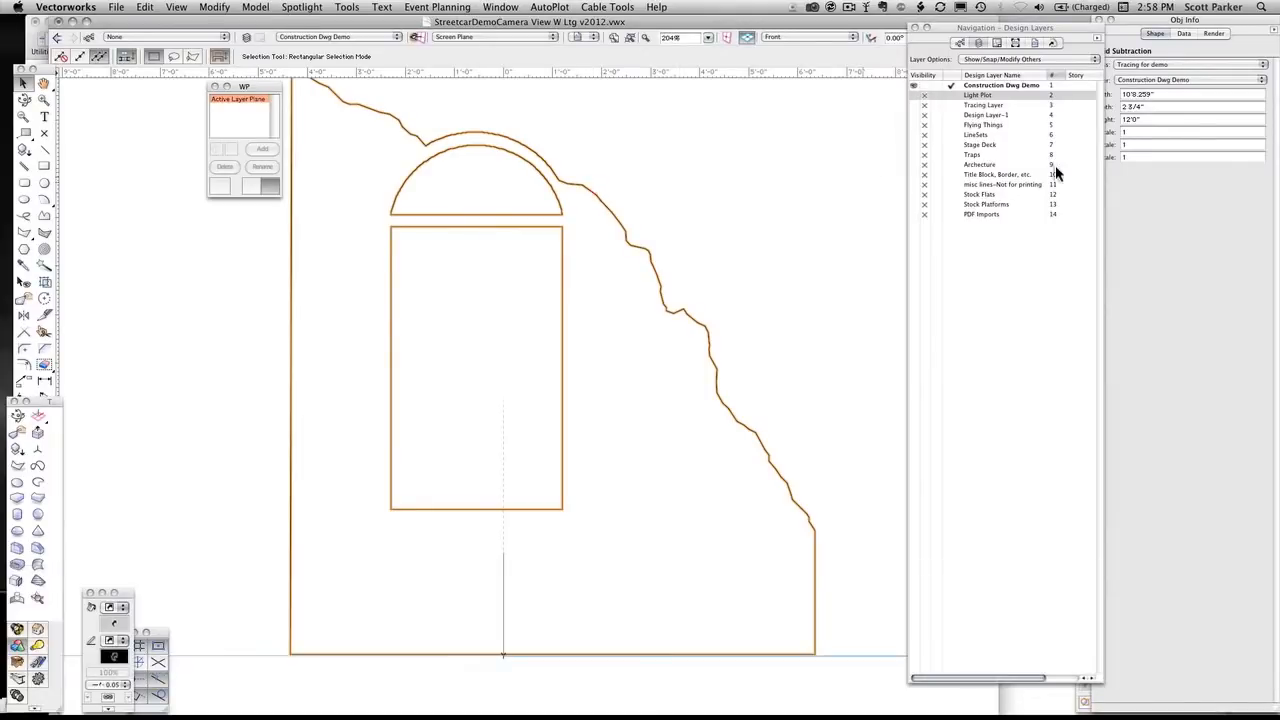
Set the duplicate wall solid's depth to .25 inch
{"action": "left_click_drag", "start_coordinate": [1063, 27], "coordinate": [1045, 19]}
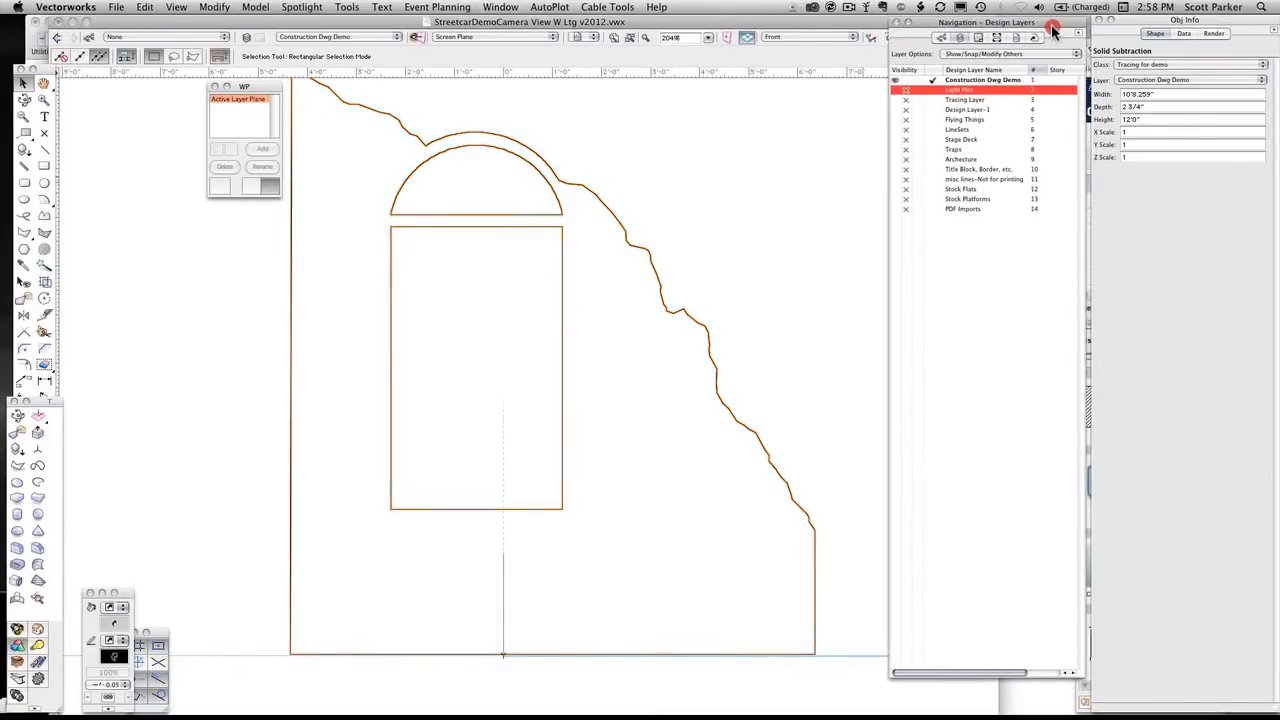
{"action": "left_click", "coordinate": [1140, 94]}
{"action": "left_click", "coordinate": [1143, 106]}
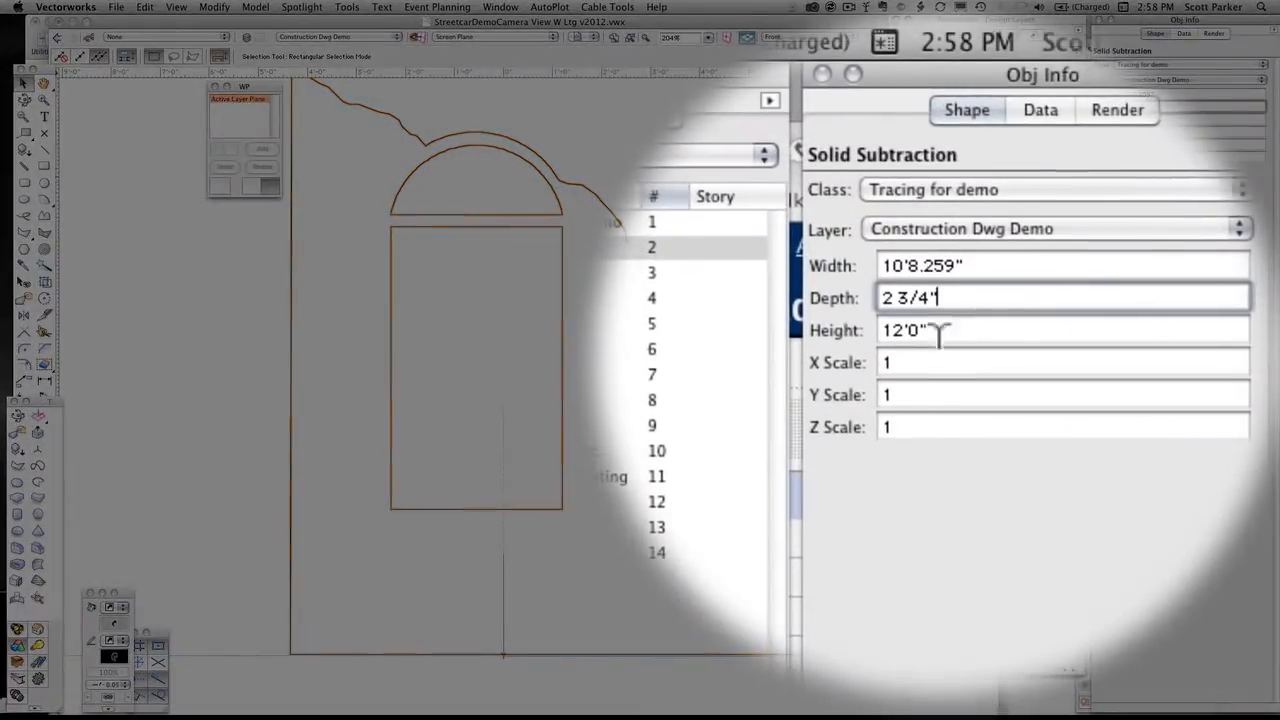
{"action": "left_click", "coordinate": [938, 352]}
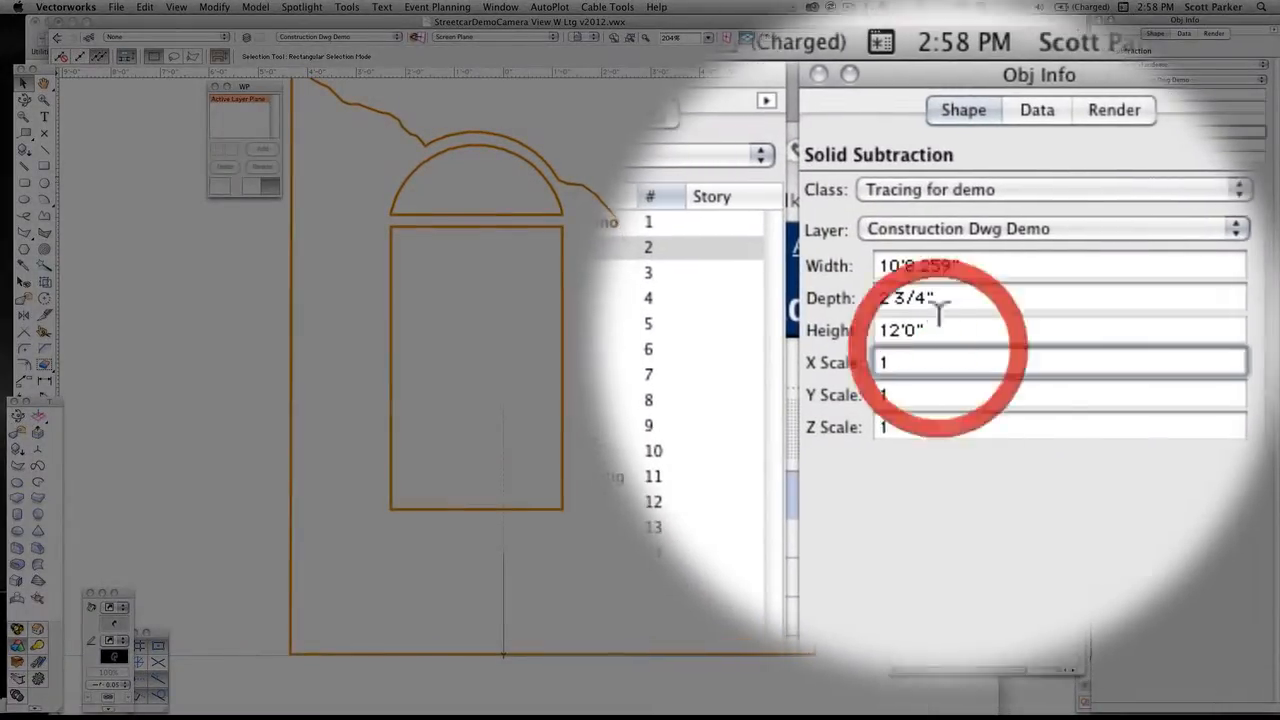
{"action": "left_click", "coordinate": [944, 306]}
{"action": "left_click_drag", "start_coordinate": [942, 298], "coordinate": [848, 298]}
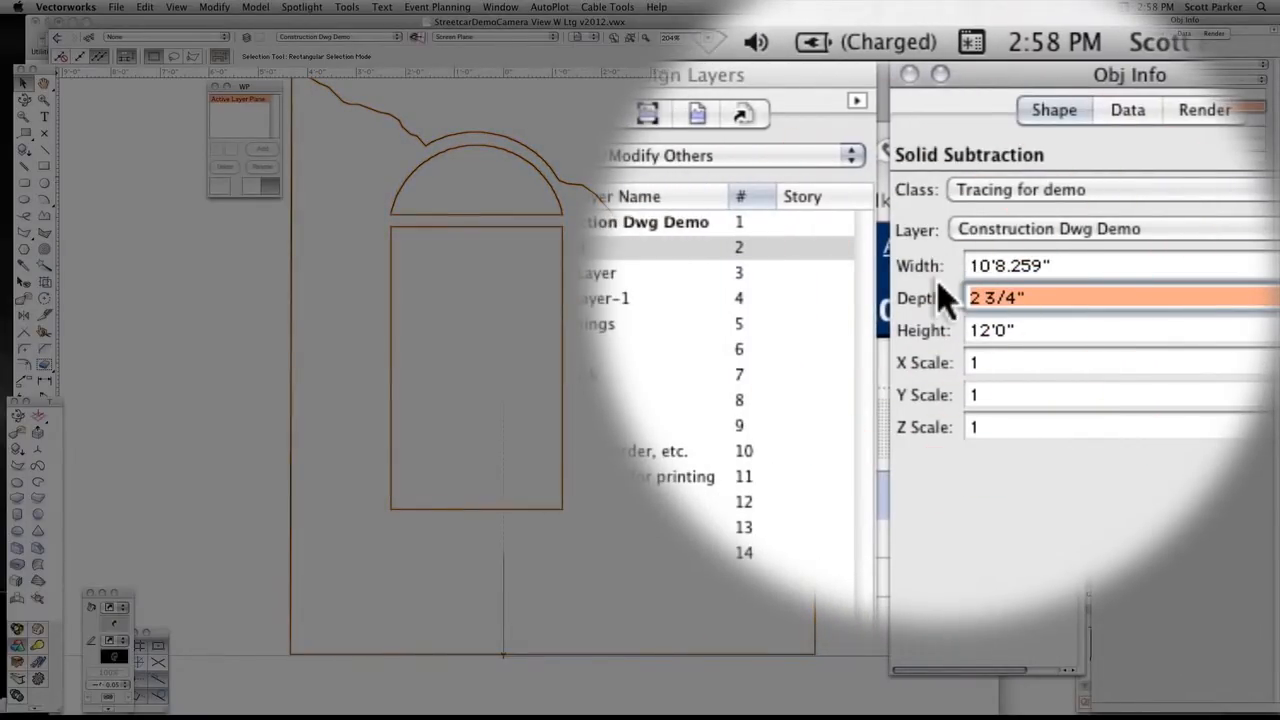
{"action": "type", "text": ".25"}
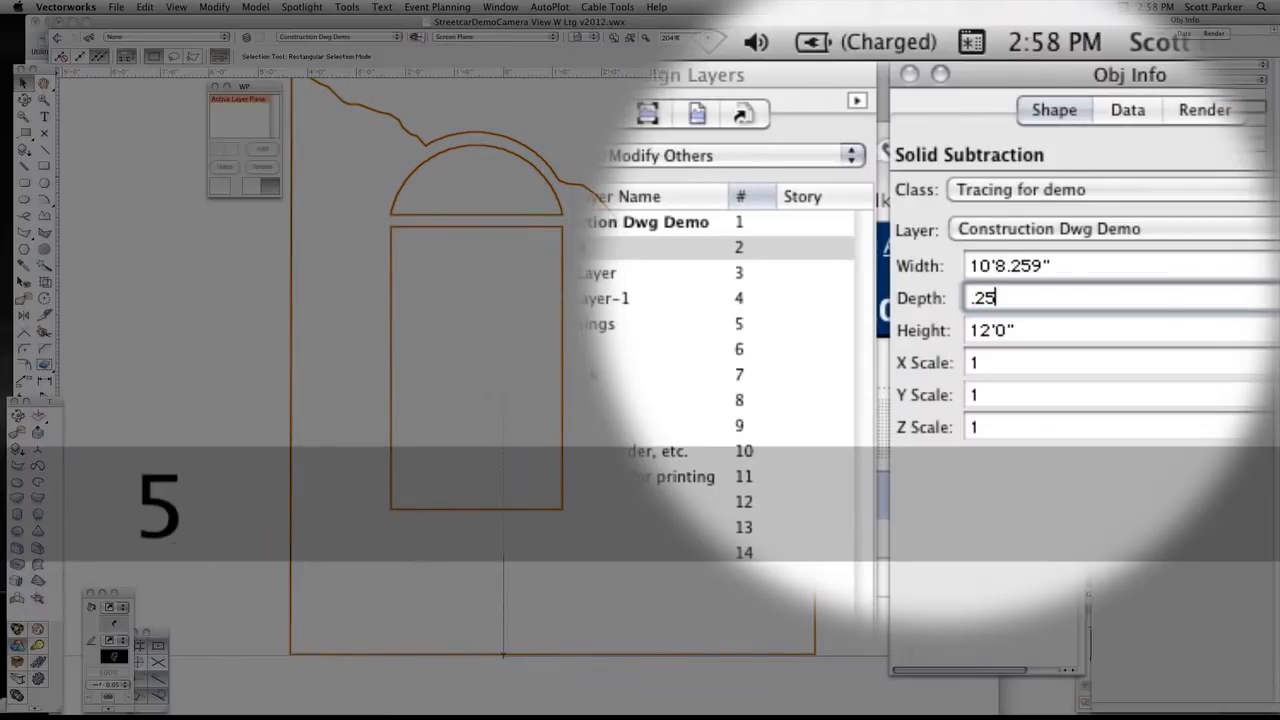
{"action": "key", "text": "Return"}
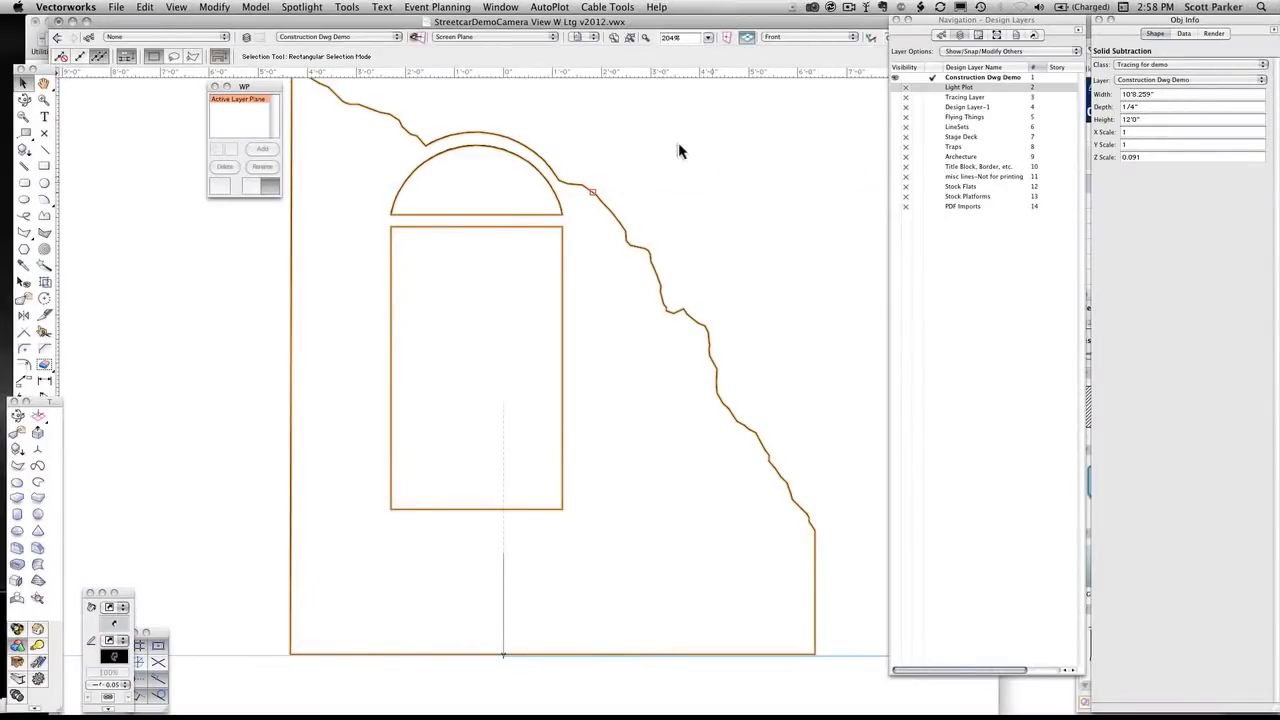
In the Left view, move the thin duplicate against the front face of the original wall and check it in Left Isometric
{"action": "key", "text": "4"}
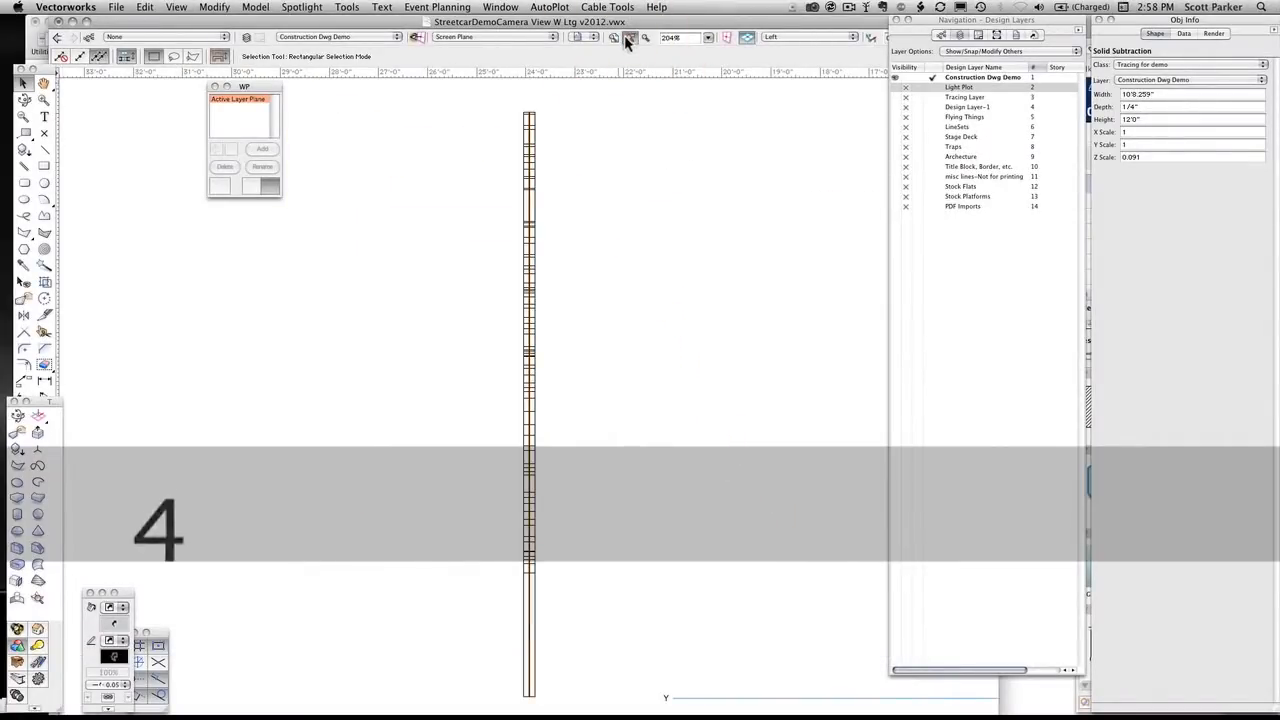
{"action": "scroll", "coordinate": [512, 237], "scroll_direction": "up", "scroll_amount": 6}
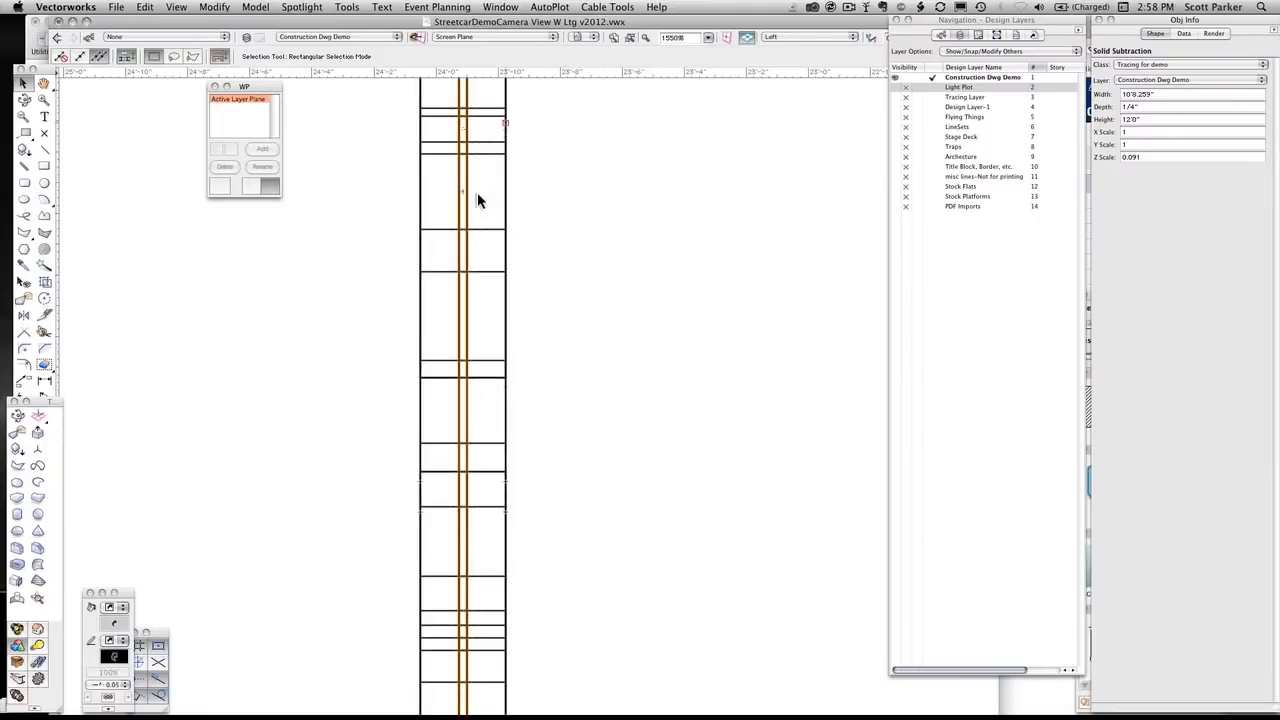
{"action": "left_click_drag", "start_coordinate": [463, 195], "coordinate": [508, 192]}
{"action": "key", "text": "1"}
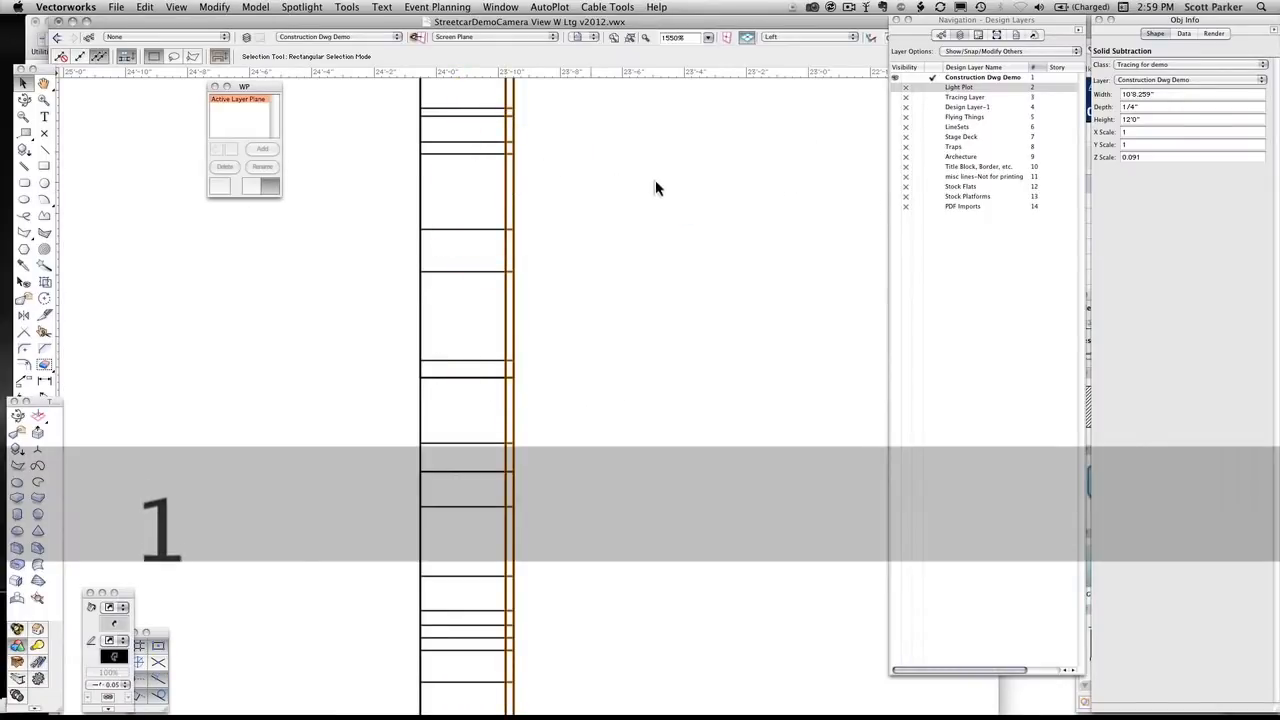
{"action": "left_click", "coordinate": [629, 38]}
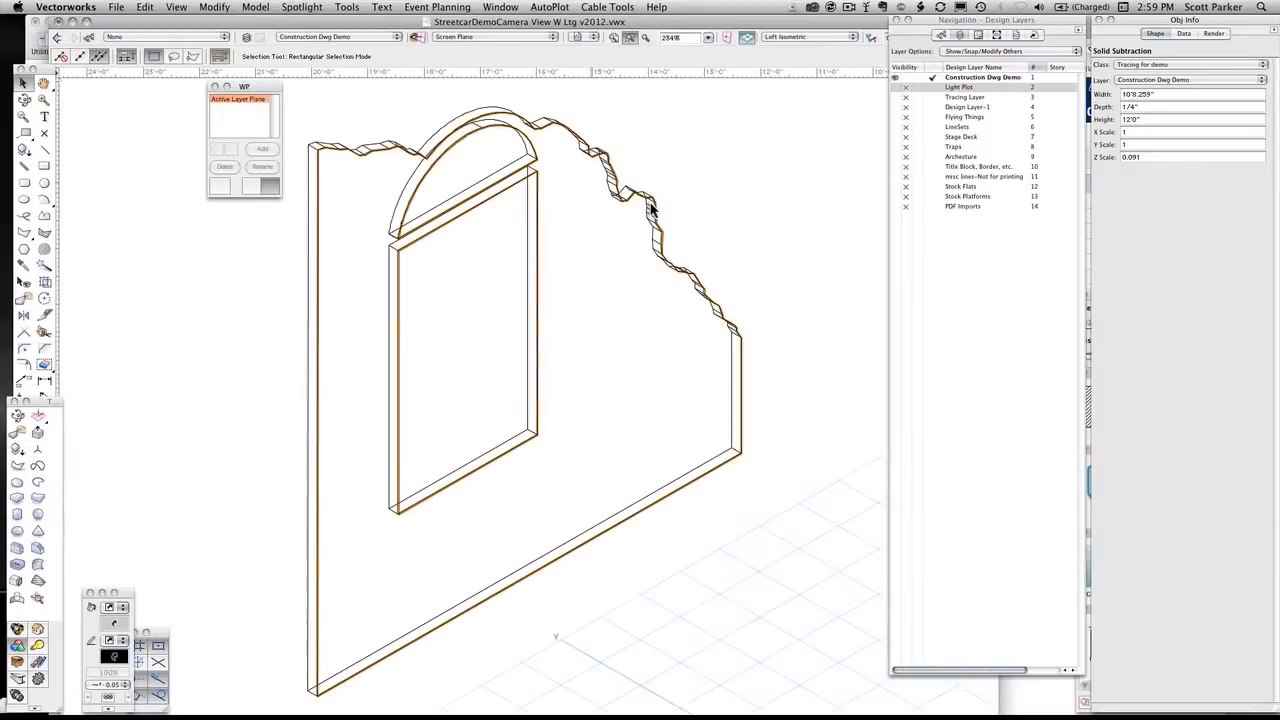
{"action": "left_click", "coordinate": [318, 210]}
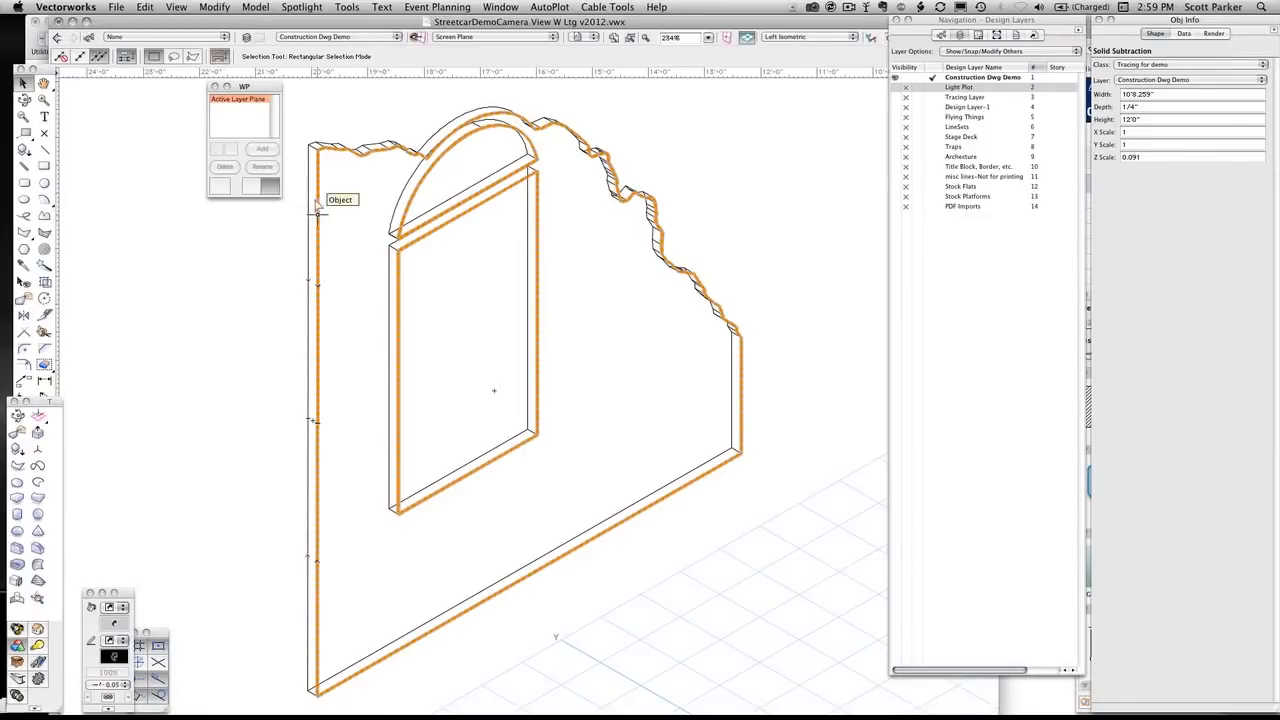
Return to the fitted Front view and assign the thin duplicate to the Flats-facing class
{"action": "key", "text": "2"}
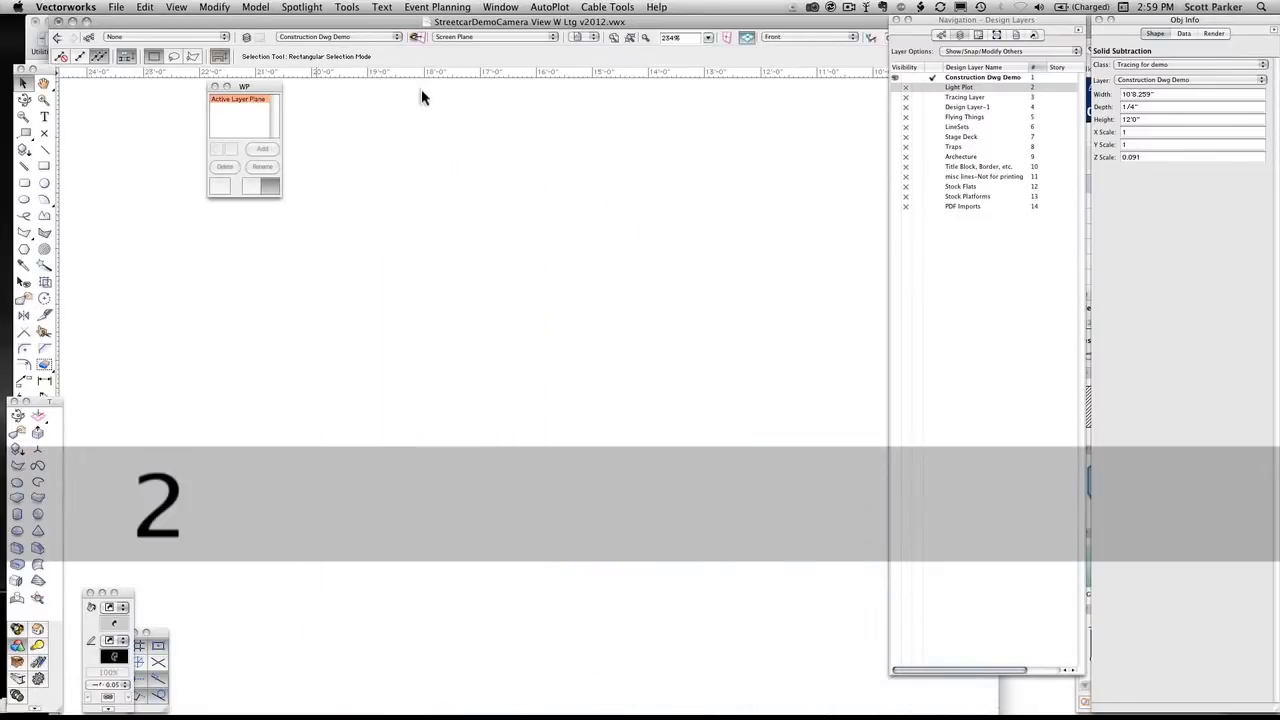
{"action": "left_click", "coordinate": [630, 38]}
{"action": "middle_click_drag", "start_coordinate": [627, 167], "coordinate": [727, 137]}
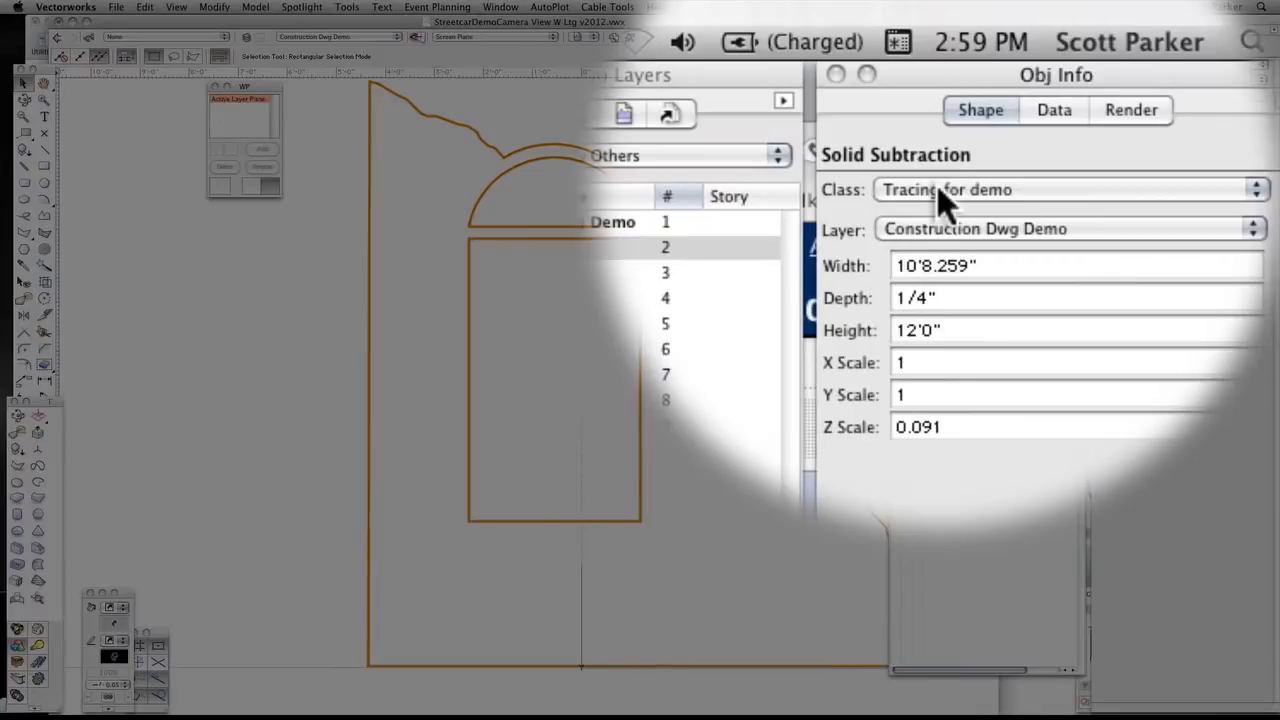
{"action": "left_click", "coordinate": [944, 196]}
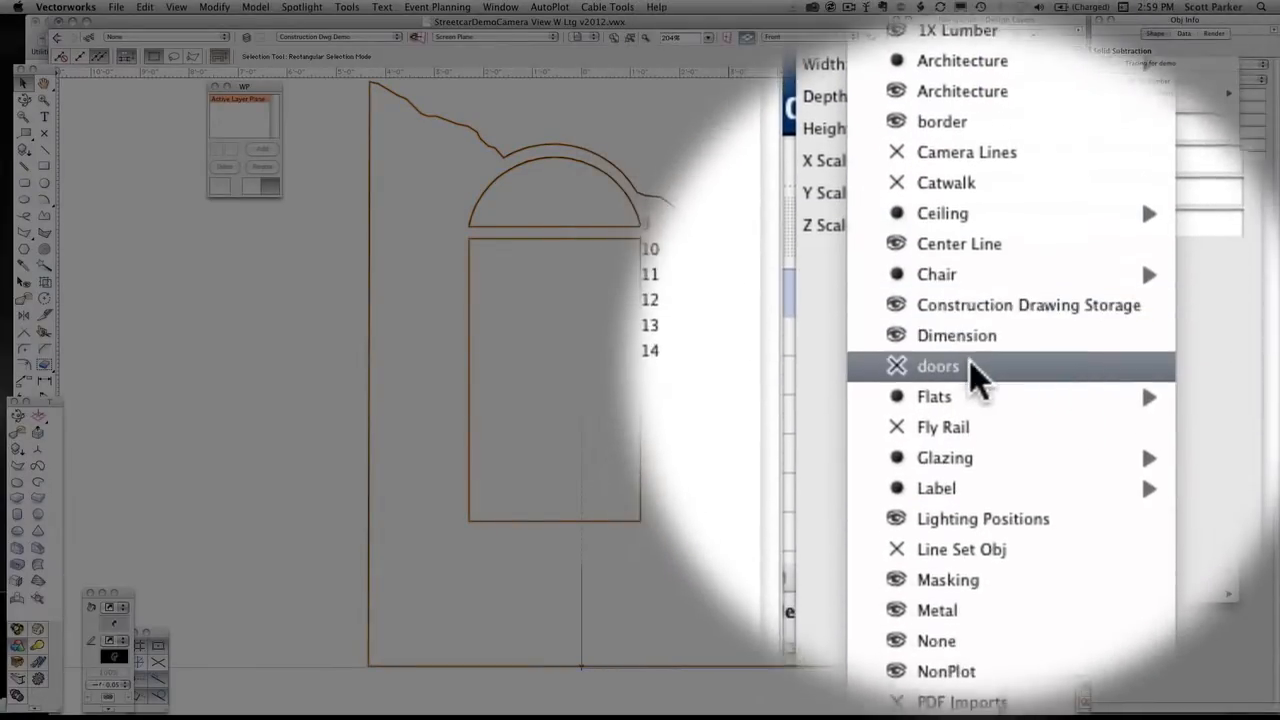
{"action": "mouse_move", "coordinate": [964, 362]}
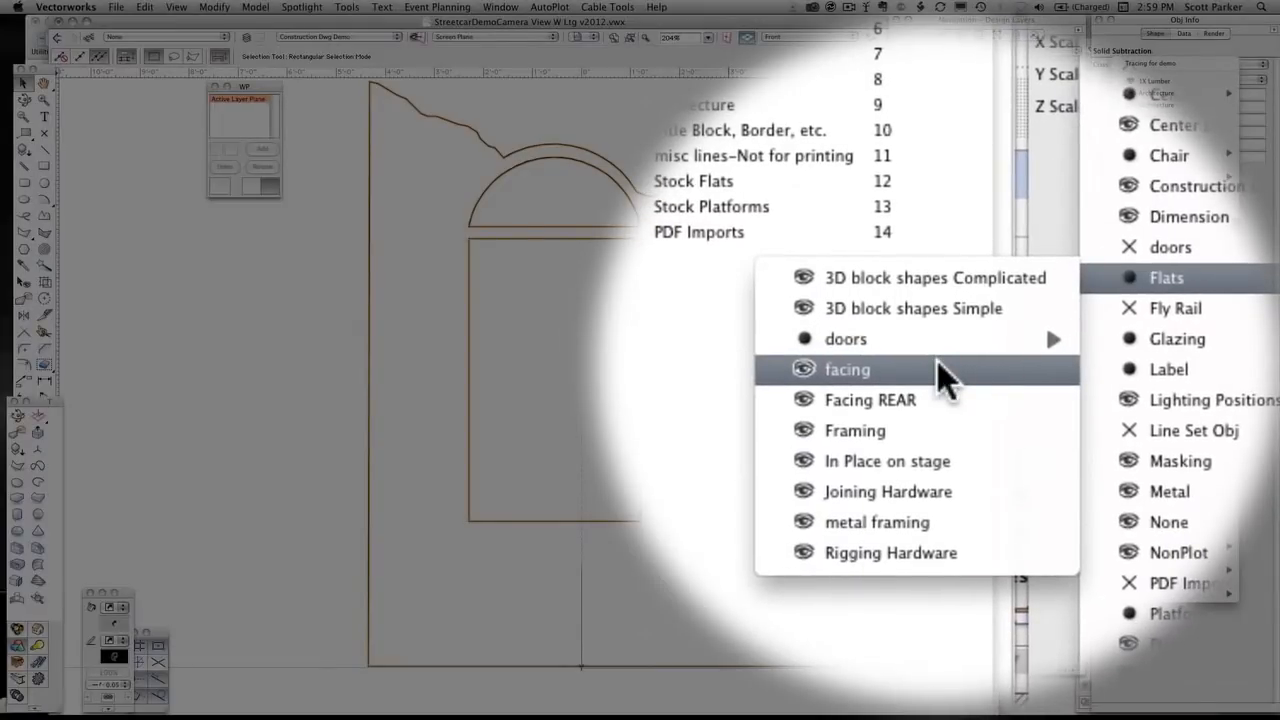
{"action": "left_click", "coordinate": [937, 369]}
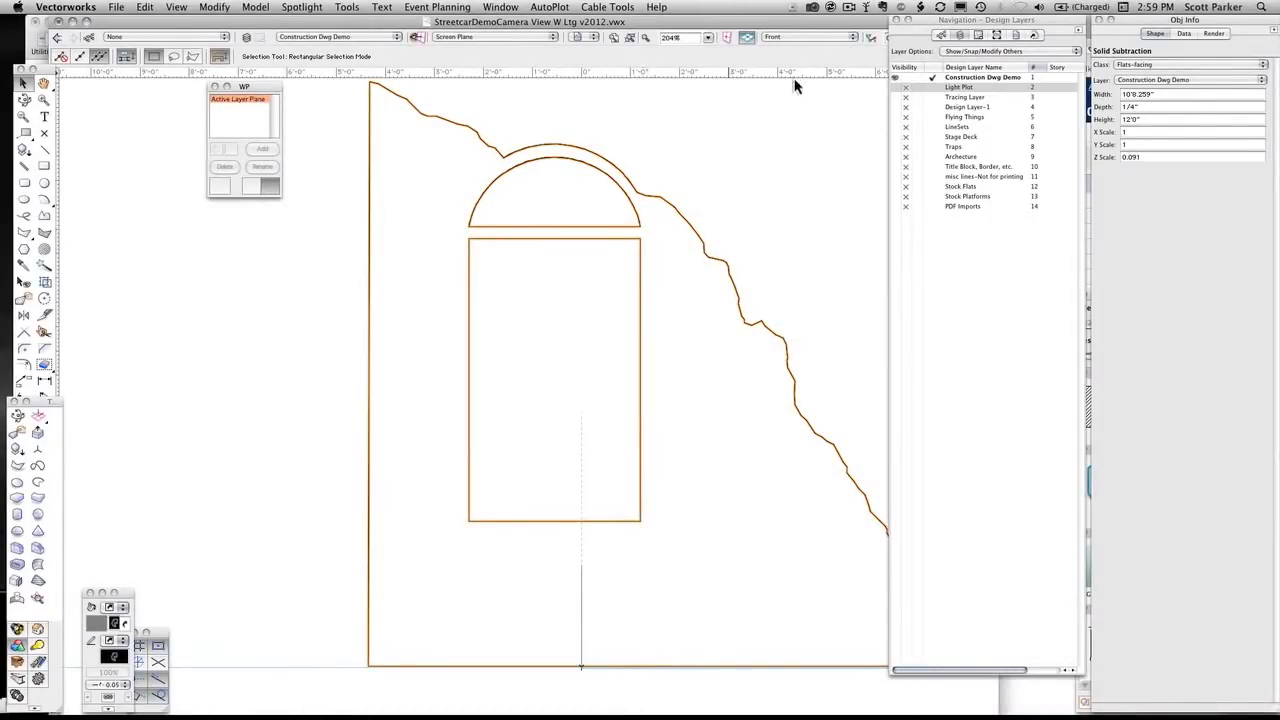
Render the Front view of the wall and its facing in Fast Renderworks
{"action": "left_click_drag", "start_coordinate": [950, 22], "coordinate": [1060, 40]}
{"action": "left_click", "coordinate": [963, 40]}
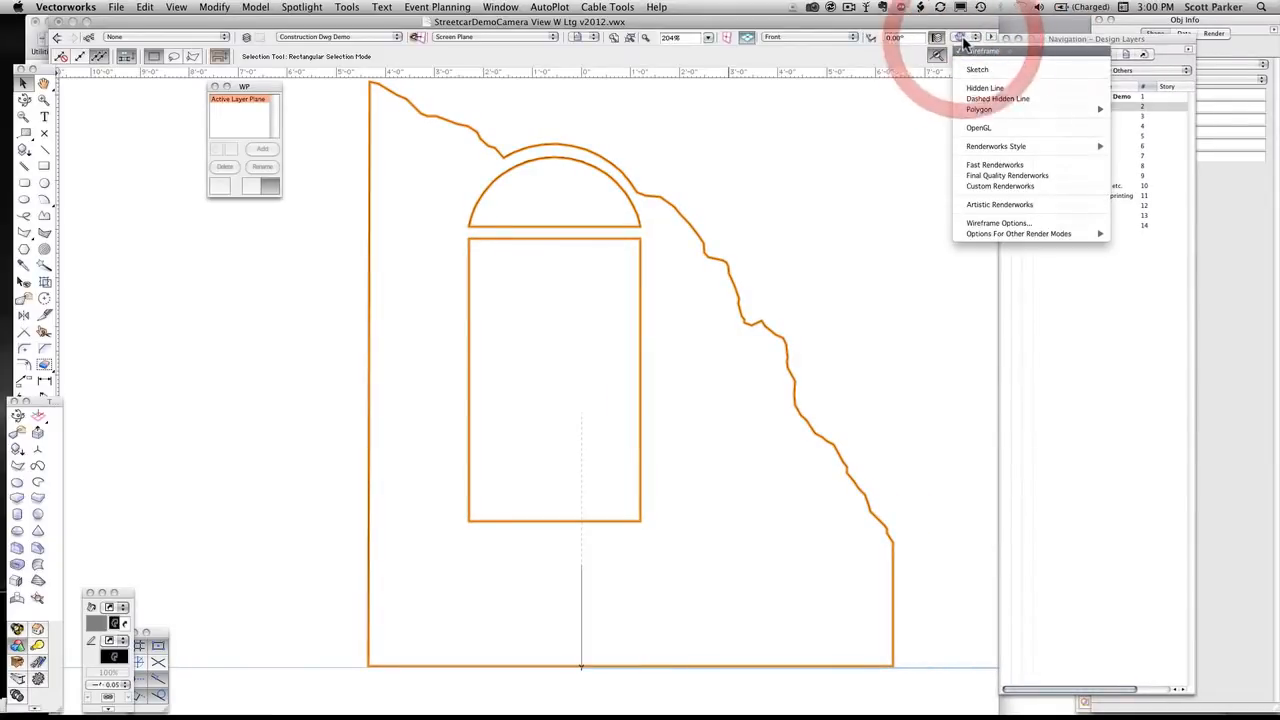
{"action": "left_click", "coordinate": [992, 164]}
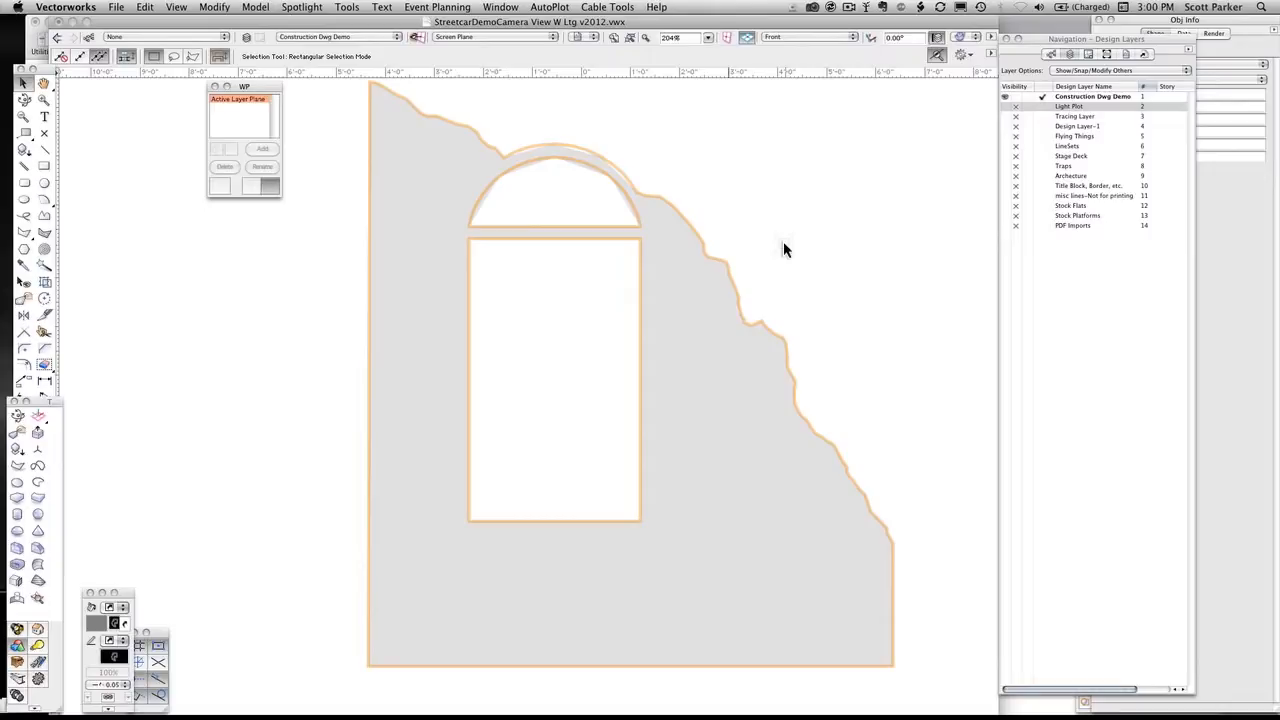
Edit the Flats-facing class to use a denser, darker fill pattern, keeping the Pattern fill style
{"action": "left_click", "coordinate": [1053, 53]}
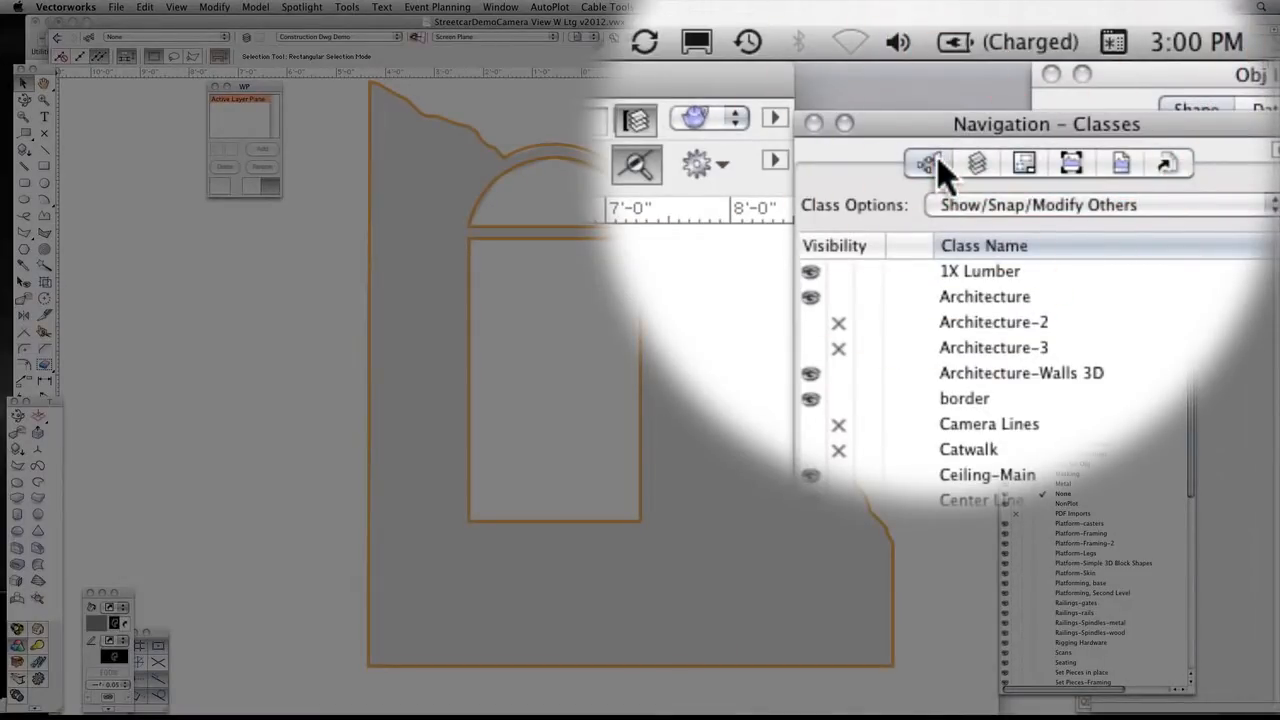
{"action": "left_click", "coordinate": [940, 165]}
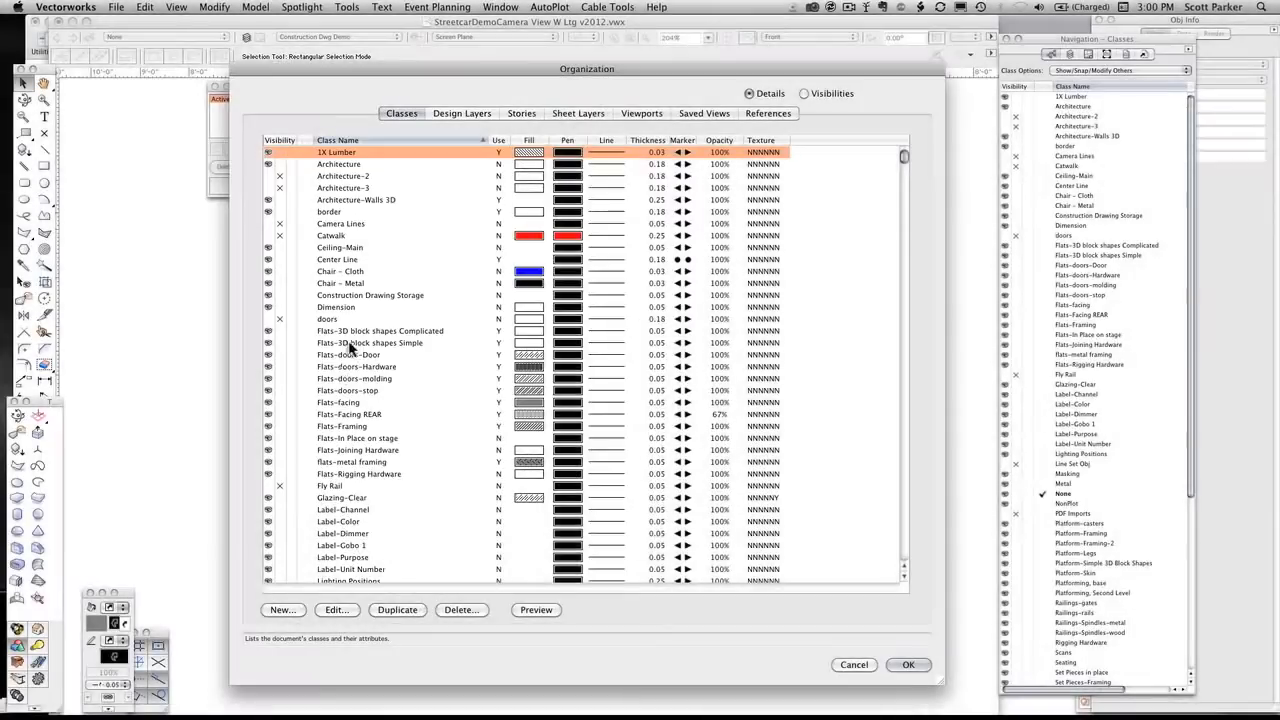
{"action": "left_click", "coordinate": [336, 402]}
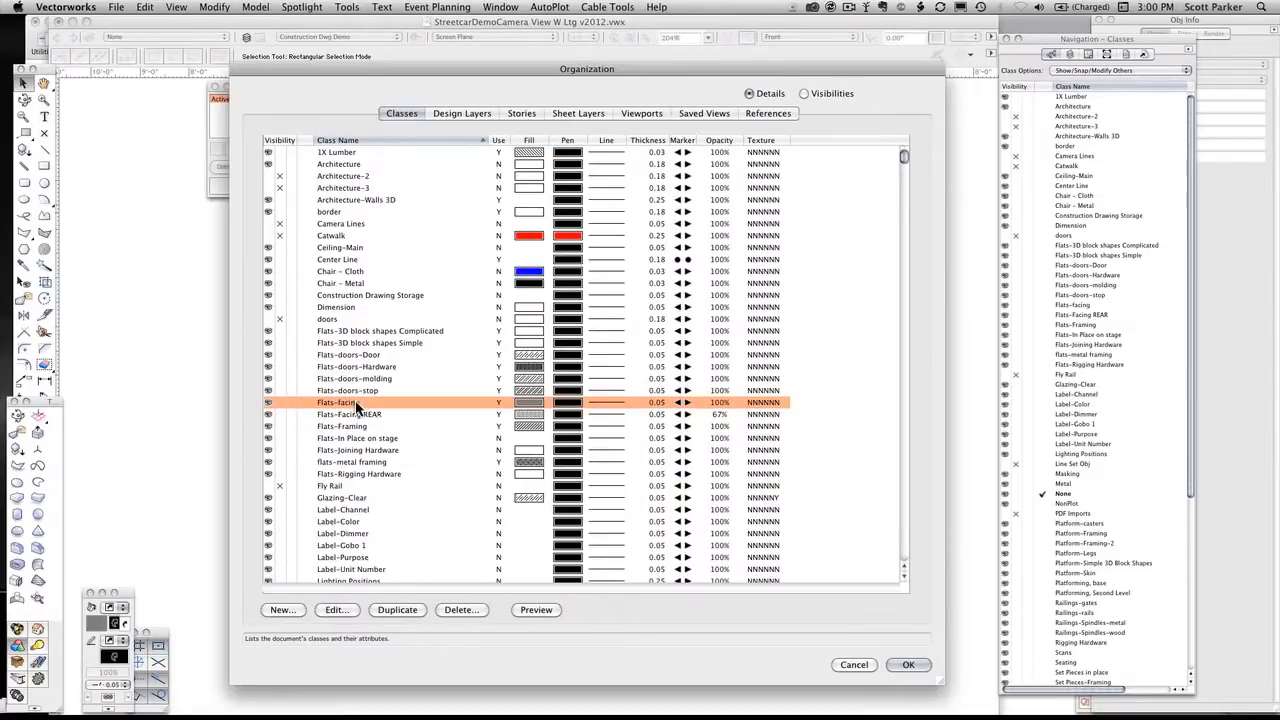
{"action": "right_click", "coordinate": [366, 405]}
{"action": "left_click", "coordinate": [382, 418]}
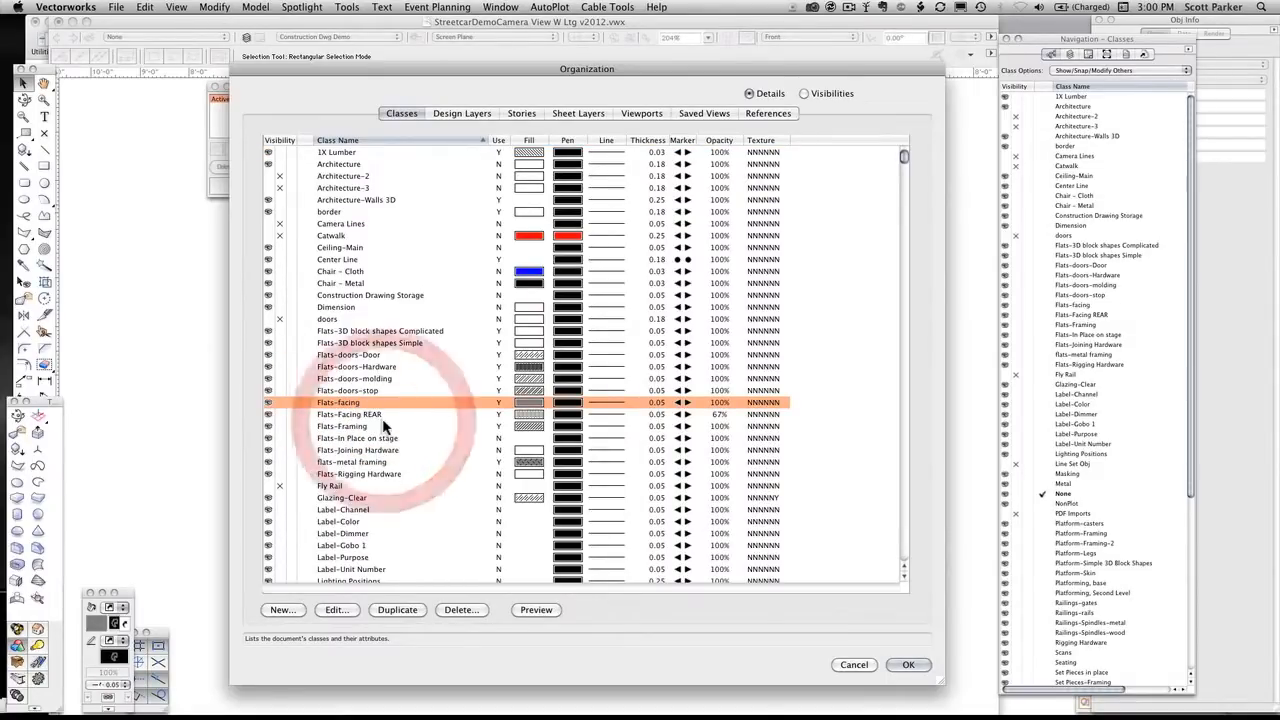
{"action": "left_click_drag", "start_coordinate": [690, 197], "coordinate": [476, 25]}
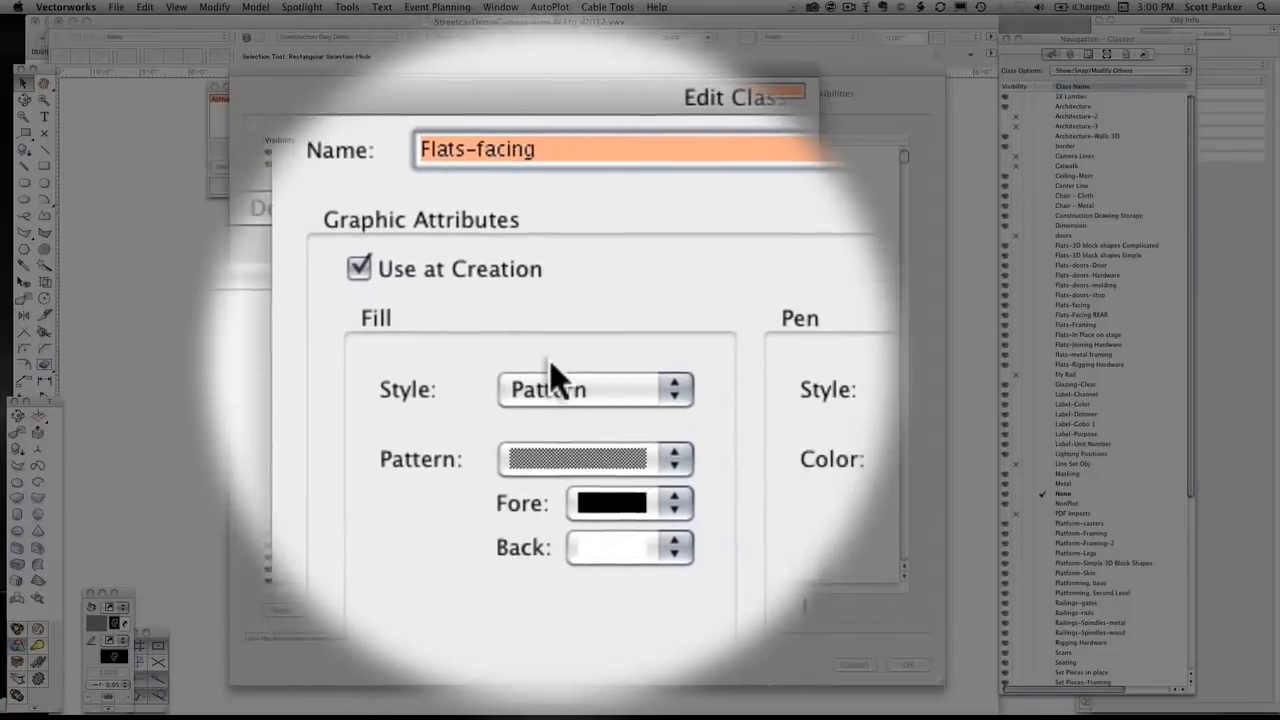
{"action": "left_click", "coordinate": [570, 496]}
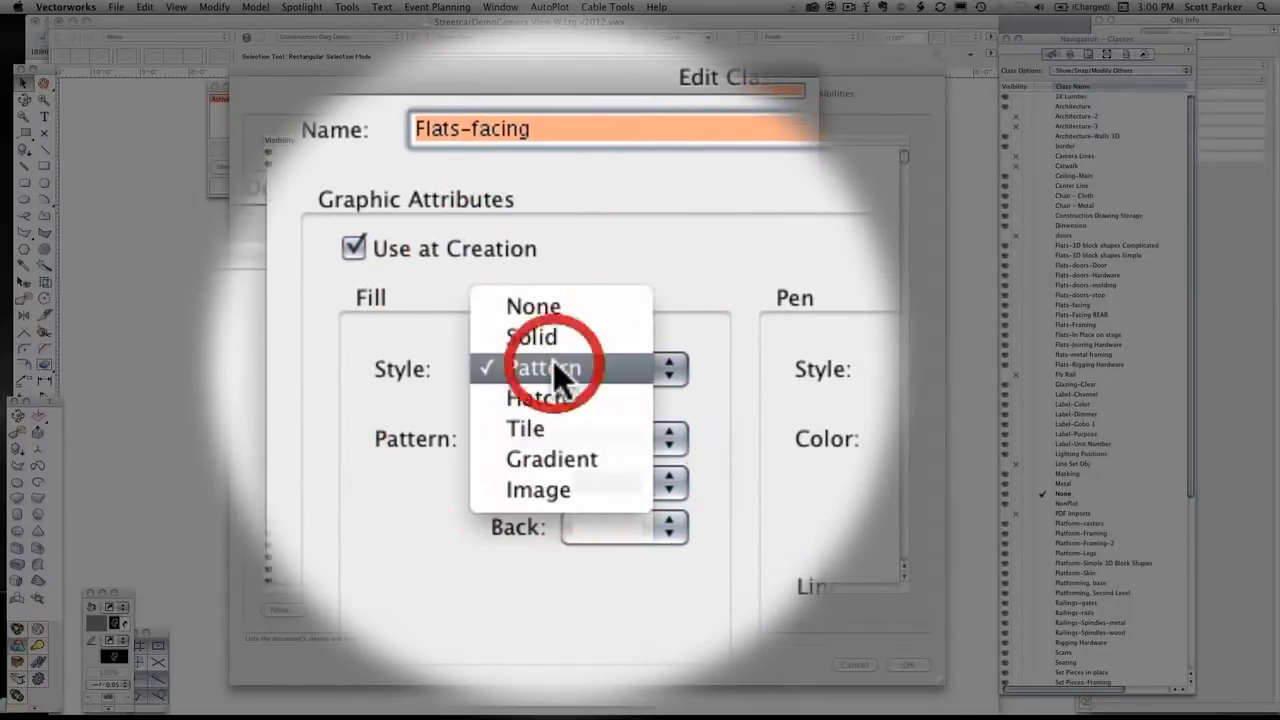
{"action": "left_click", "coordinate": [553, 366]}
{"action": "left_click", "coordinate": [563, 372]}
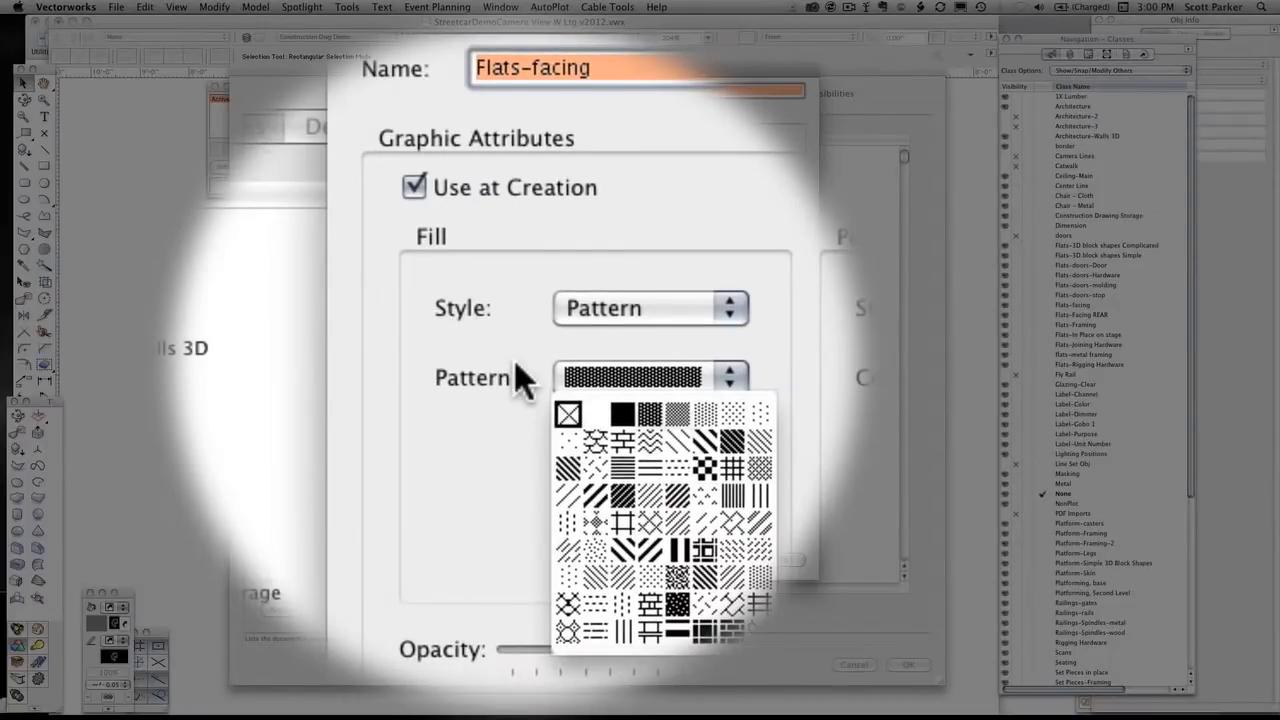
{"action": "left_click", "coordinate": [516, 365]}
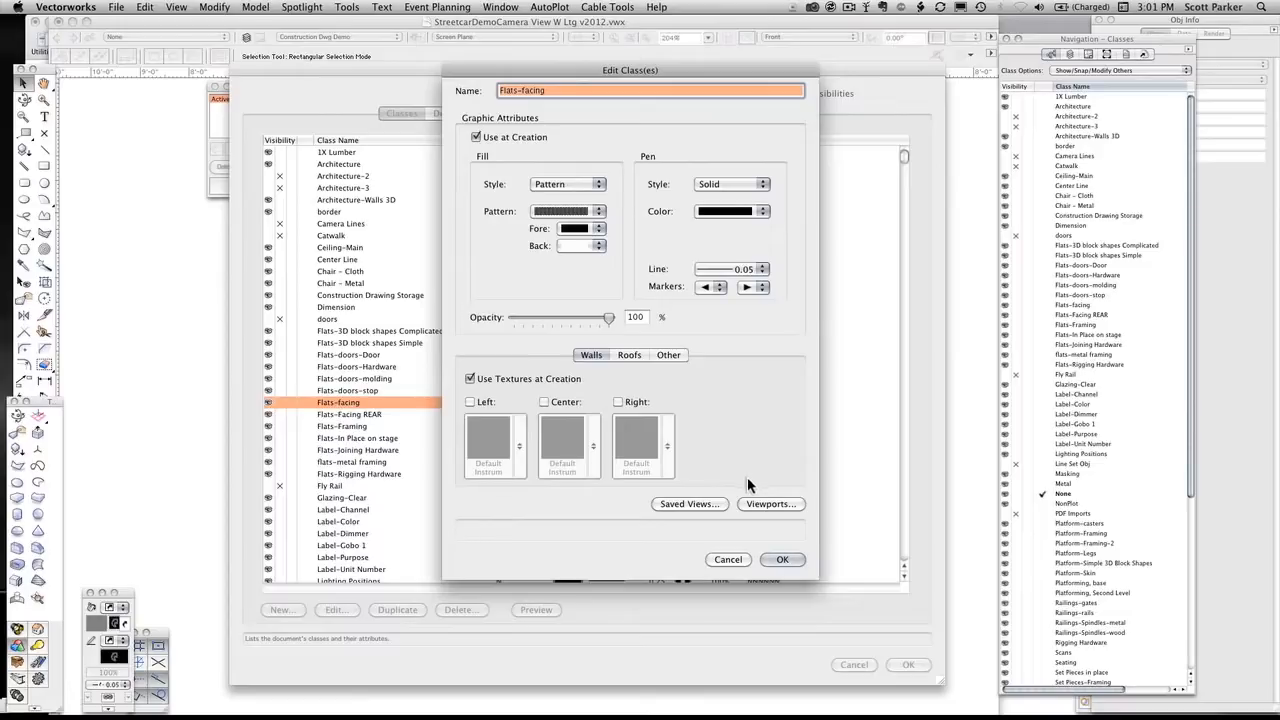
{"action": "left_click", "coordinate": [783, 561]}
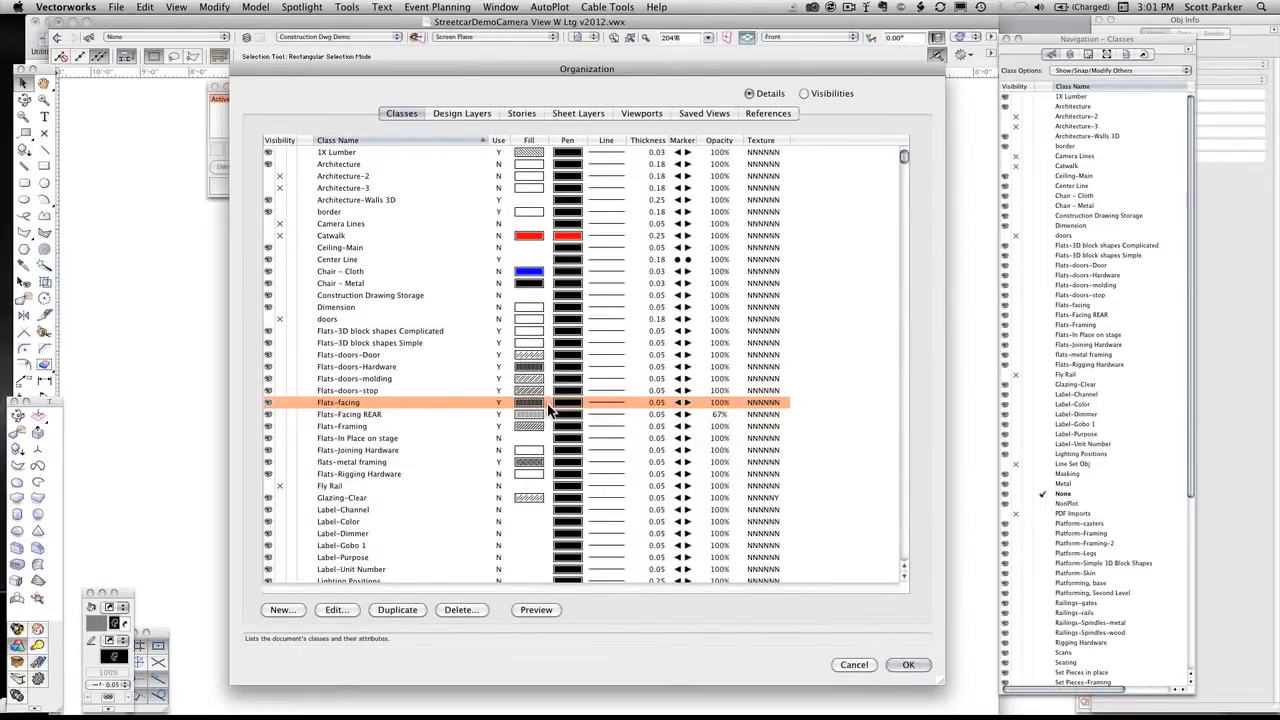
Review the Flats-Framing class's fill pattern and its available choices, and accept the class settings
{"action": "left_click", "coordinate": [388, 427]}
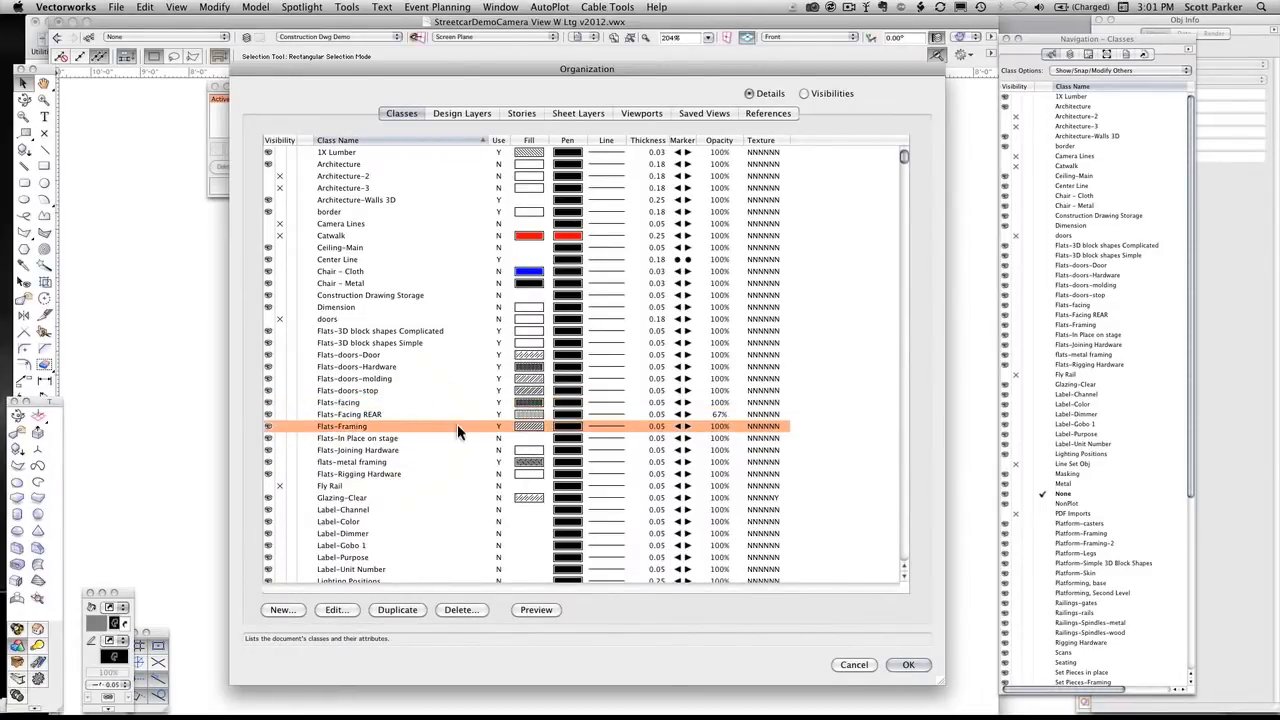
{"action": "right_click", "coordinate": [373, 423]}
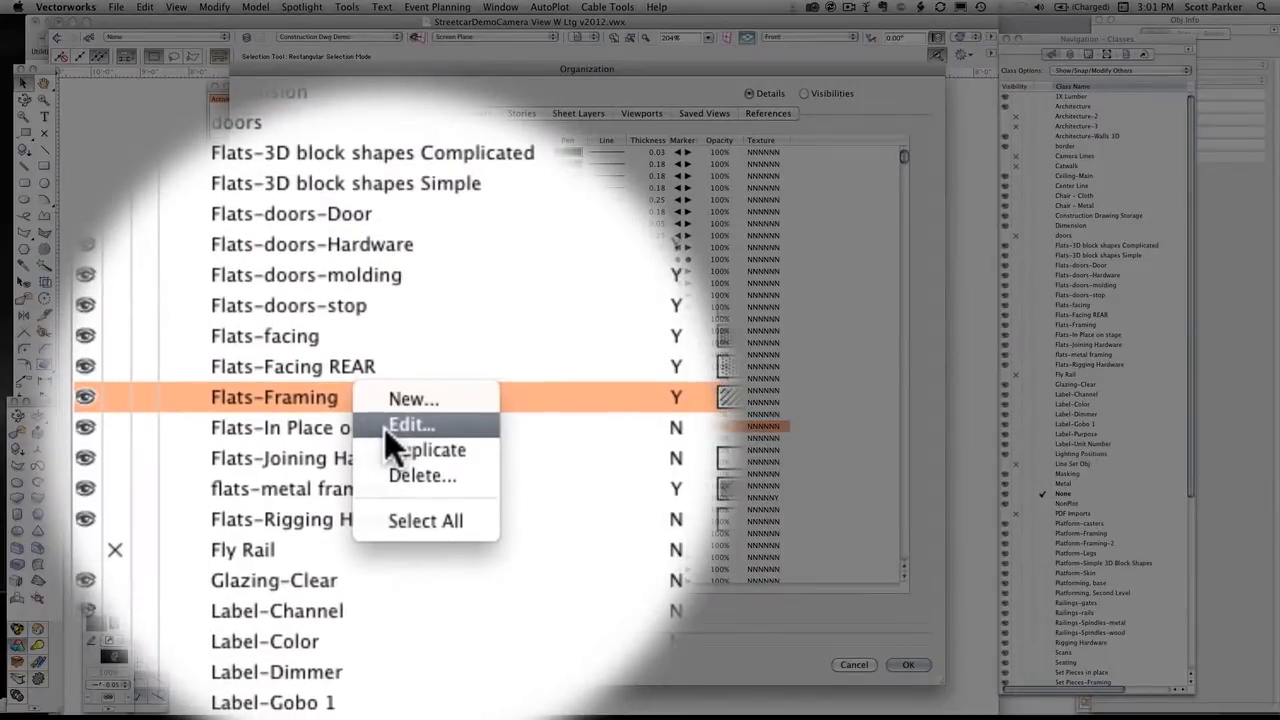
{"action": "left_click", "coordinate": [381, 436]}
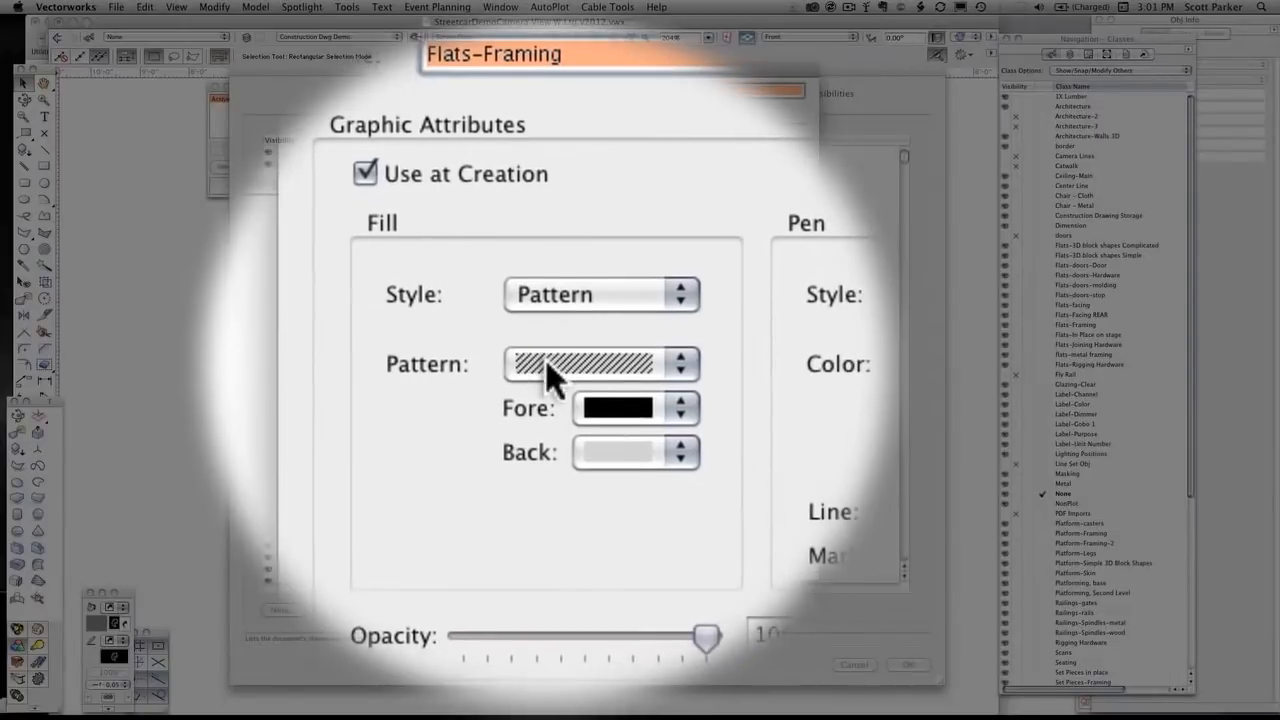
{"action": "left_click", "coordinate": [548, 364]}
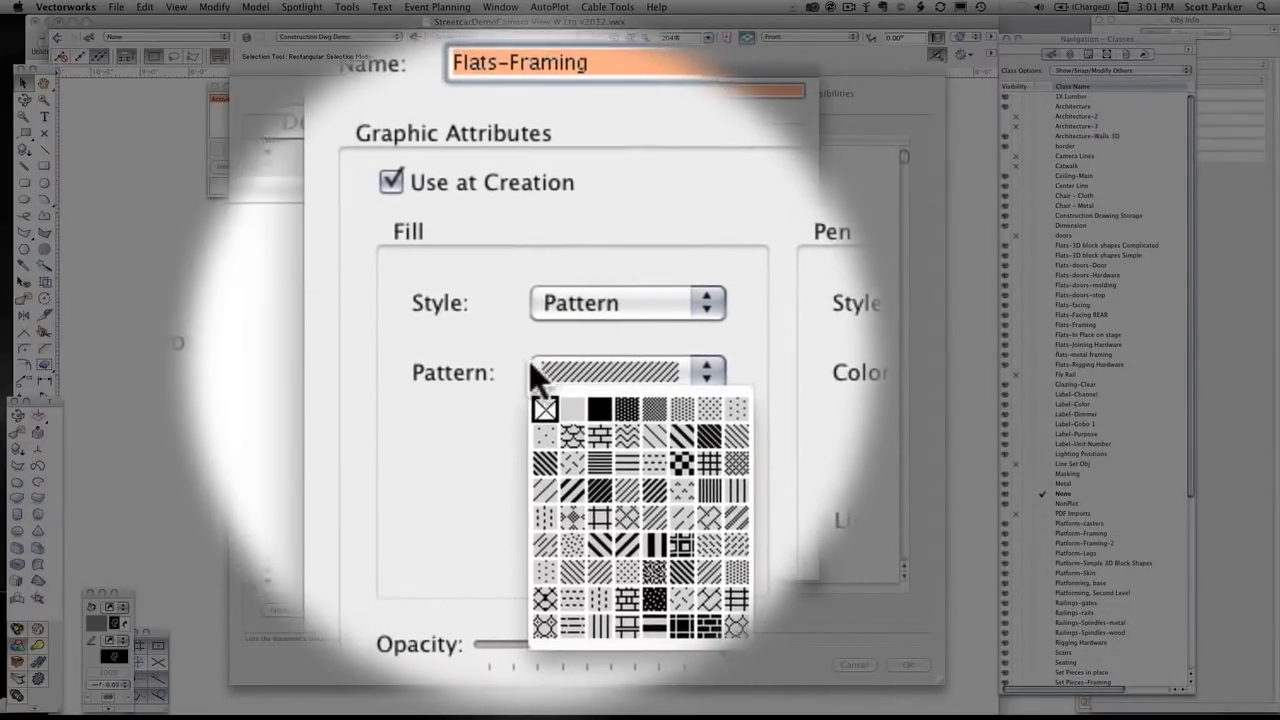
{"action": "left_click", "coordinate": [483, 364]}
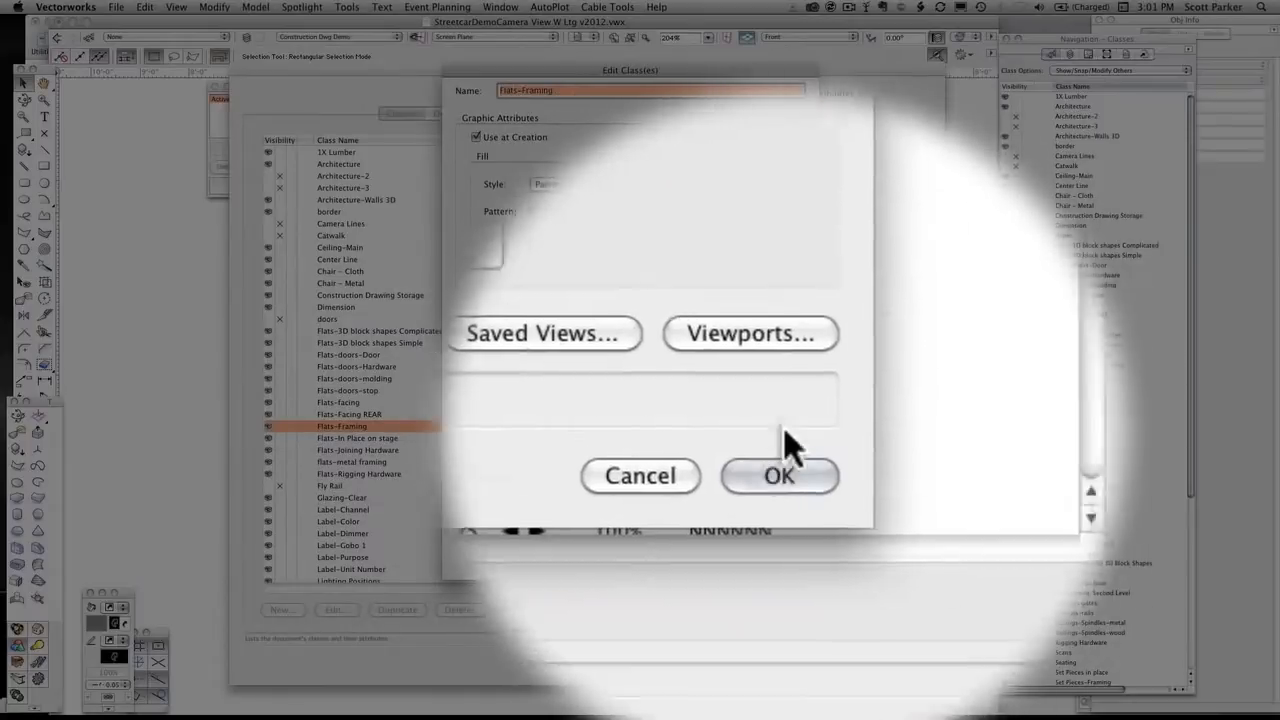
{"action": "left_click", "coordinate": [775, 440]}
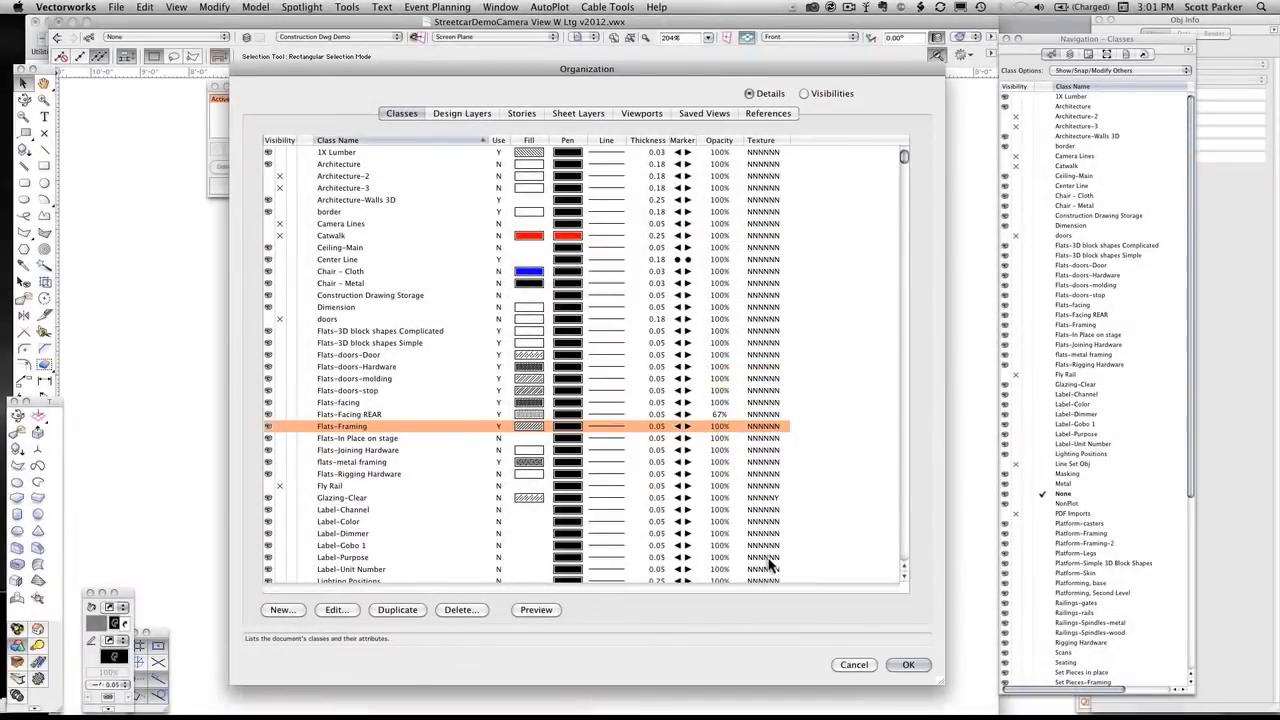
{"action": "left_click", "coordinate": [908, 664]}
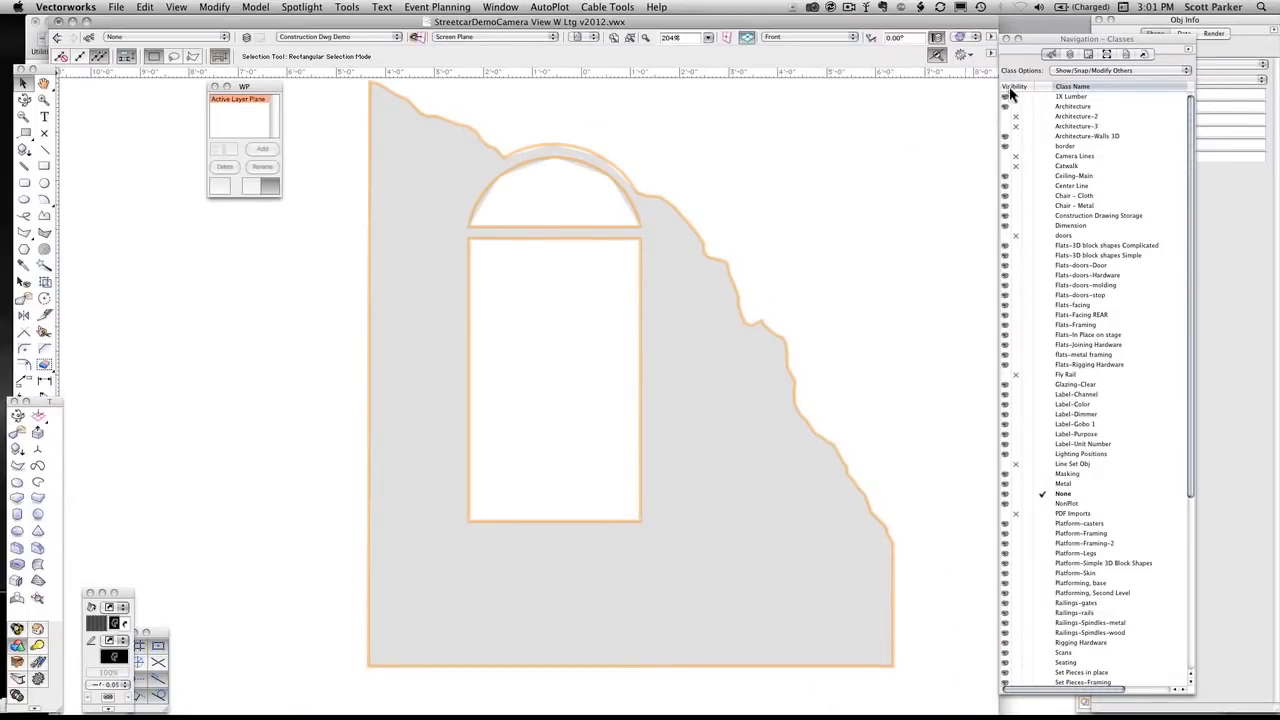
Deselect the facing, review the design layer list with Construction Dwg Demo, and return to the class list
{"action": "left_click", "coordinate": [335, 165]}
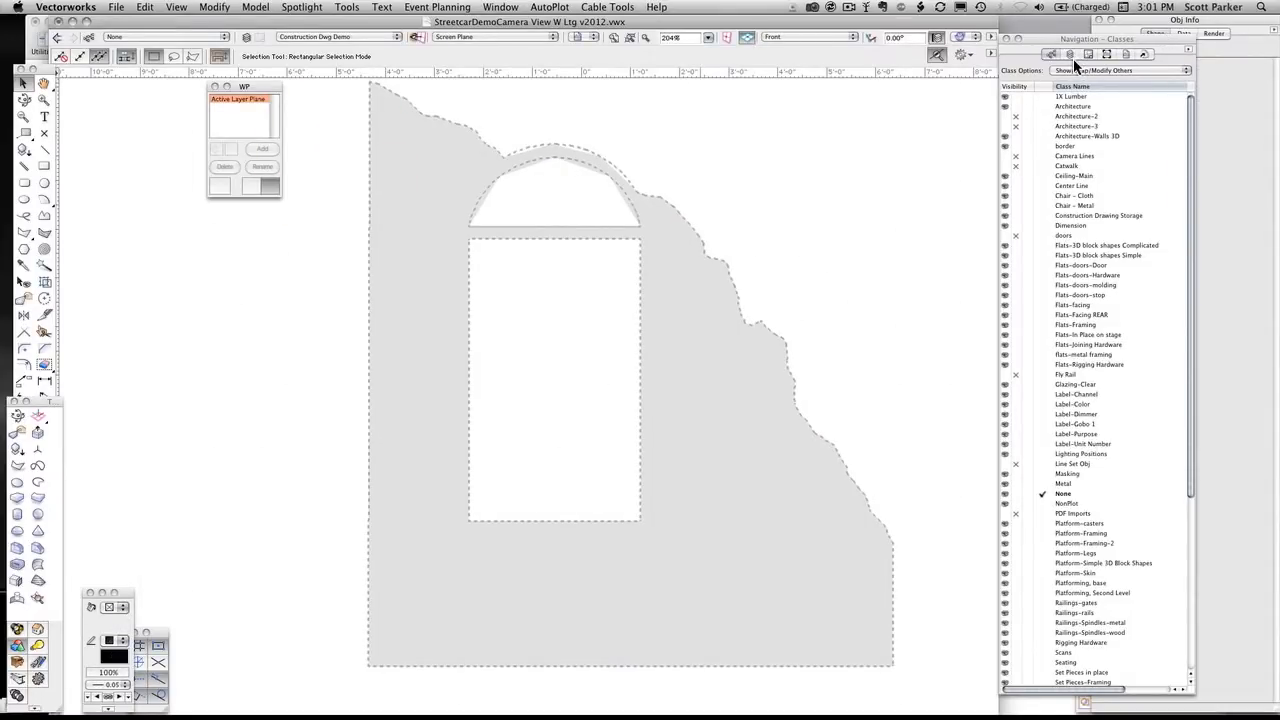
{"action": "left_click", "coordinate": [1070, 54]}
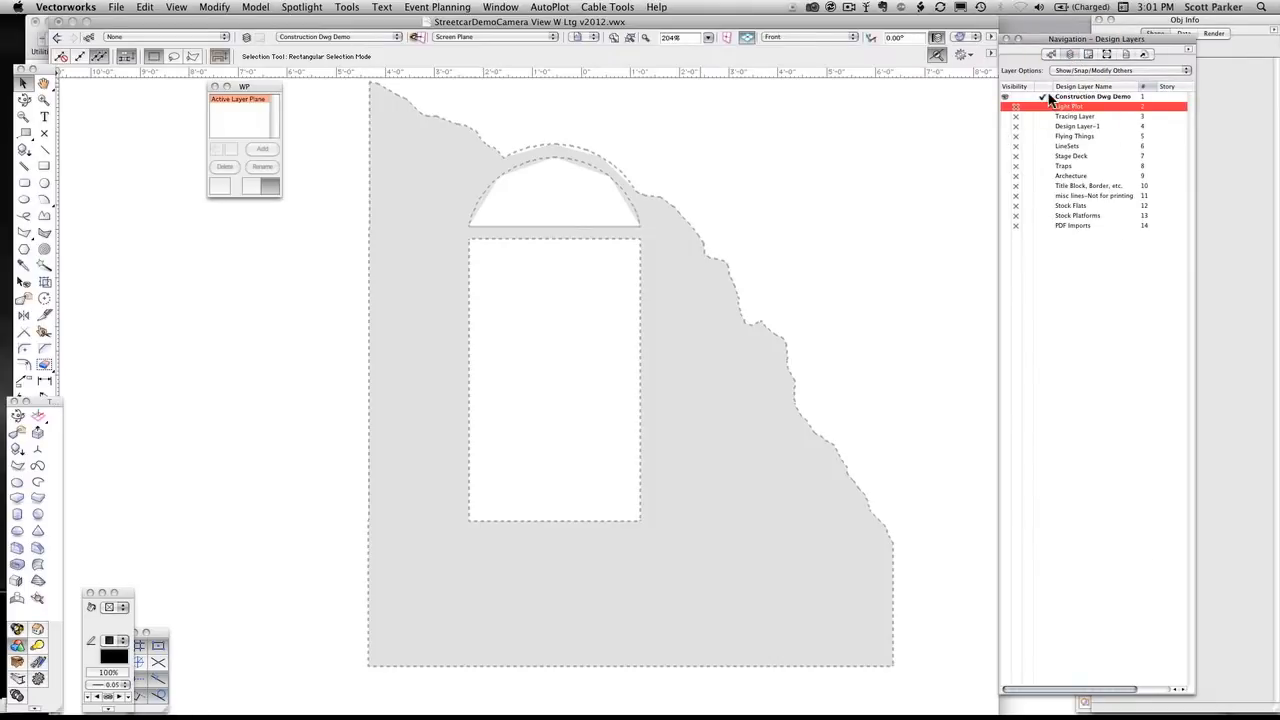
{"action": "left_click", "coordinate": [1056, 97]}
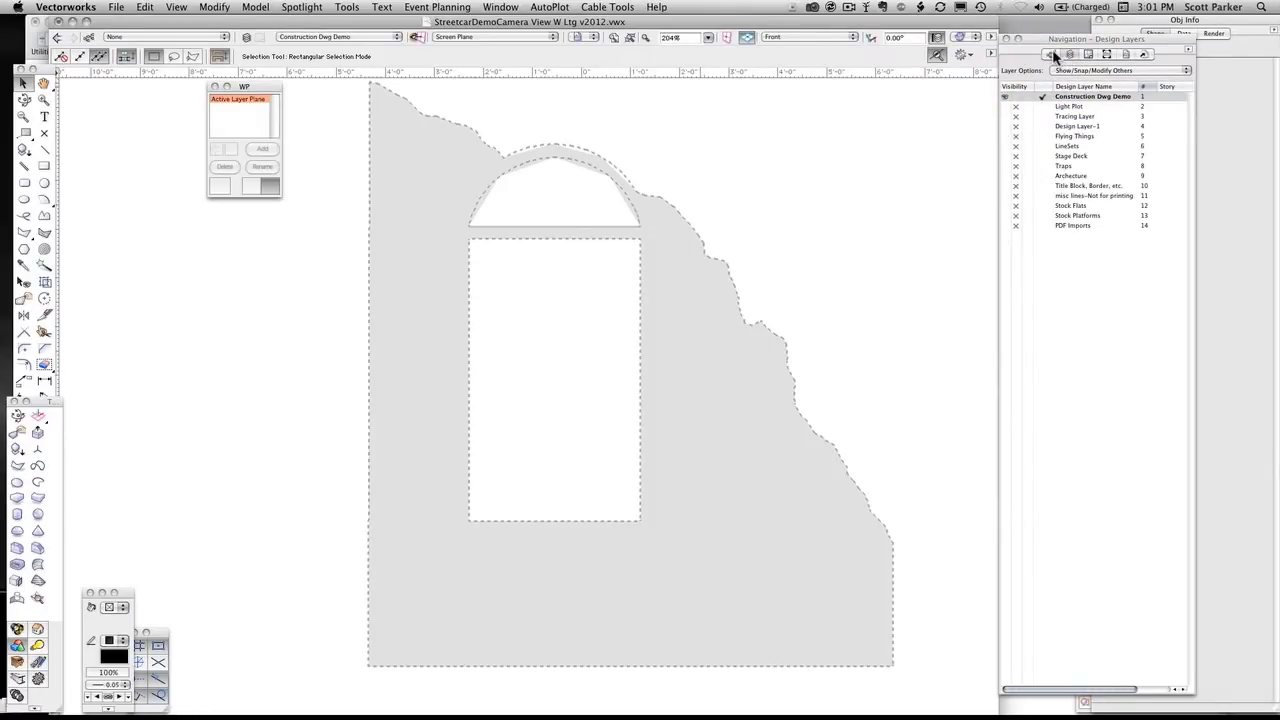
{"action": "left_click", "coordinate": [1053, 55]}
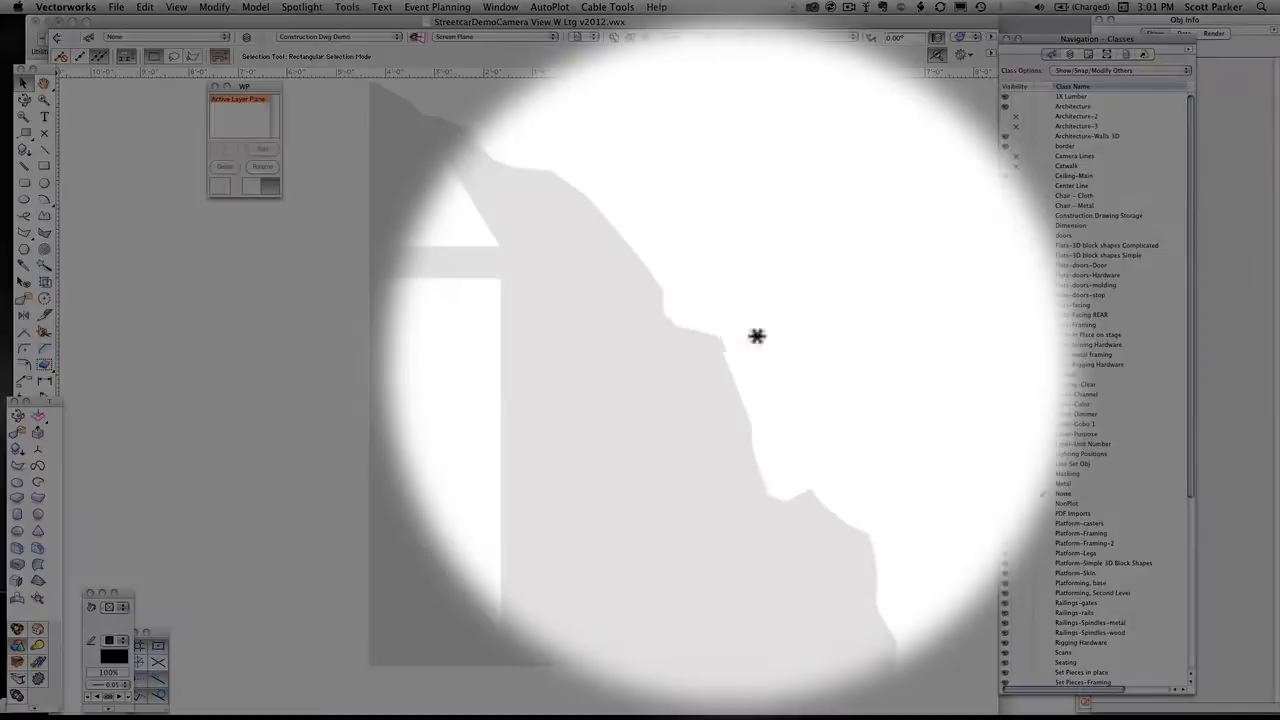
Select the facing, fit it in the Left view, and select the thick original wall solid to check its class
{"action": "left_click", "coordinate": [731, 364]}
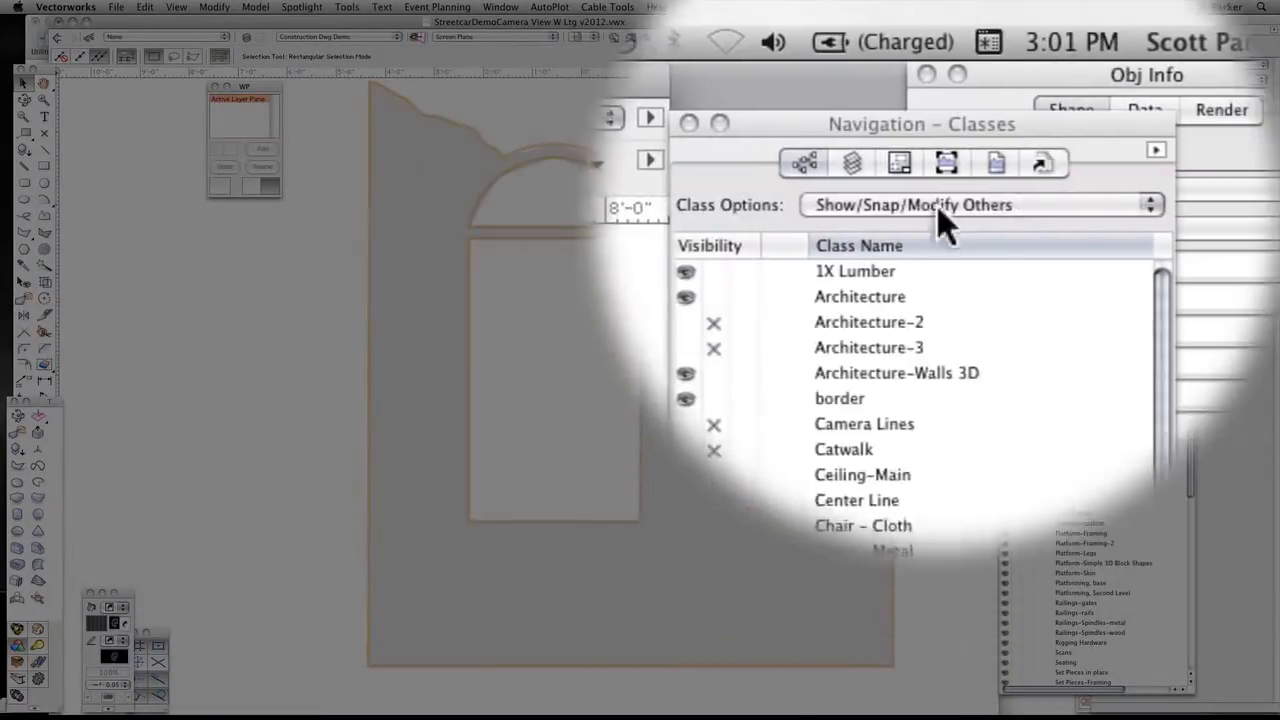
{"action": "left_click", "coordinate": [937, 81]}
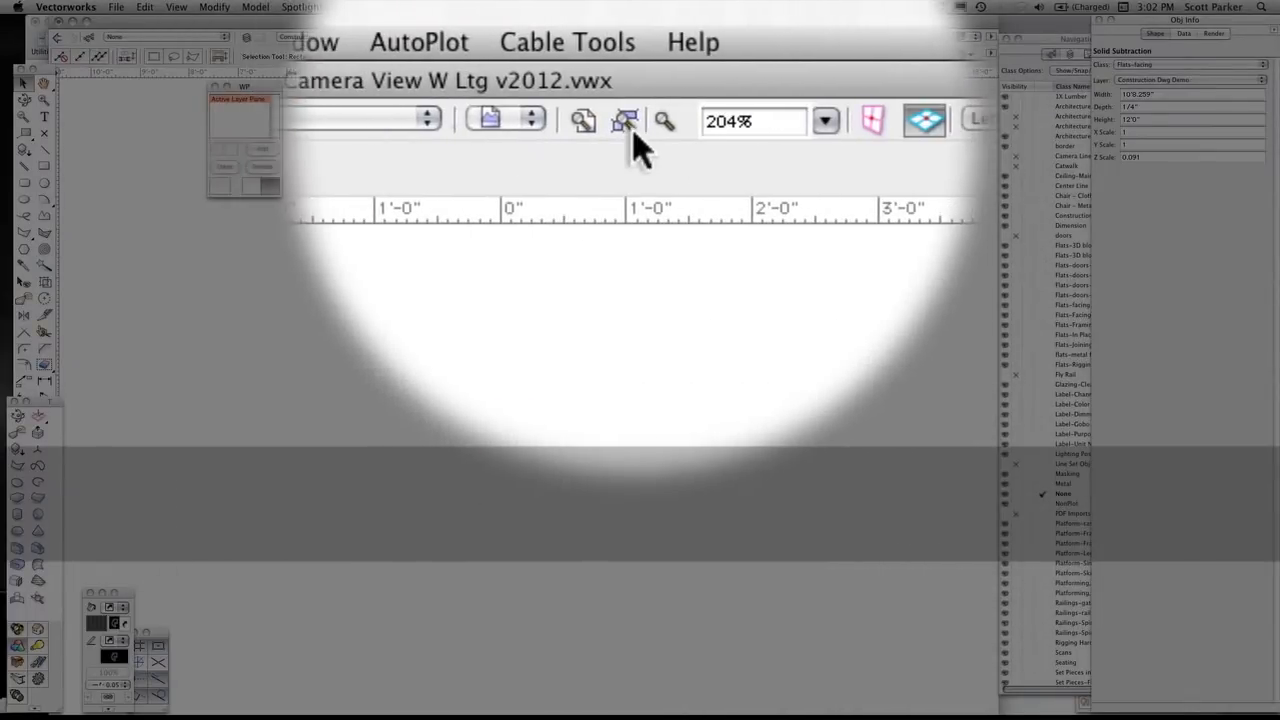
{"action": "left_click", "coordinate": [627, 123]}
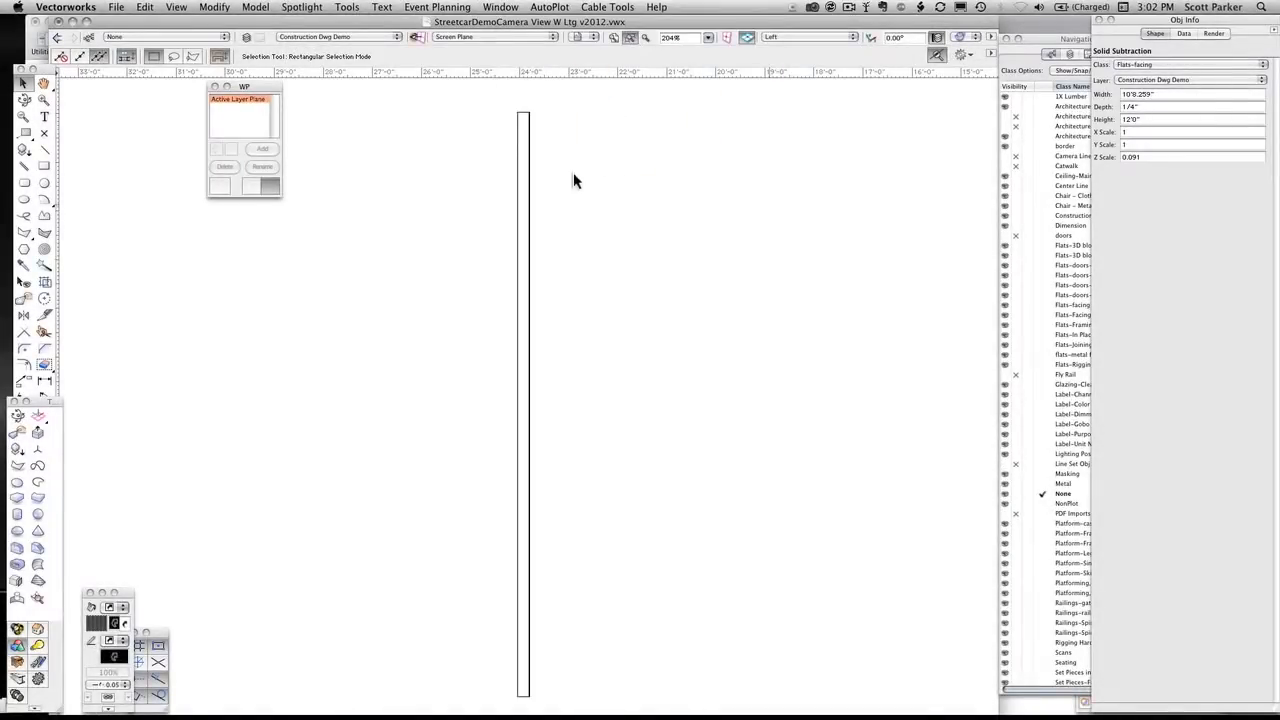
{"action": "left_click", "coordinate": [500, 176]}
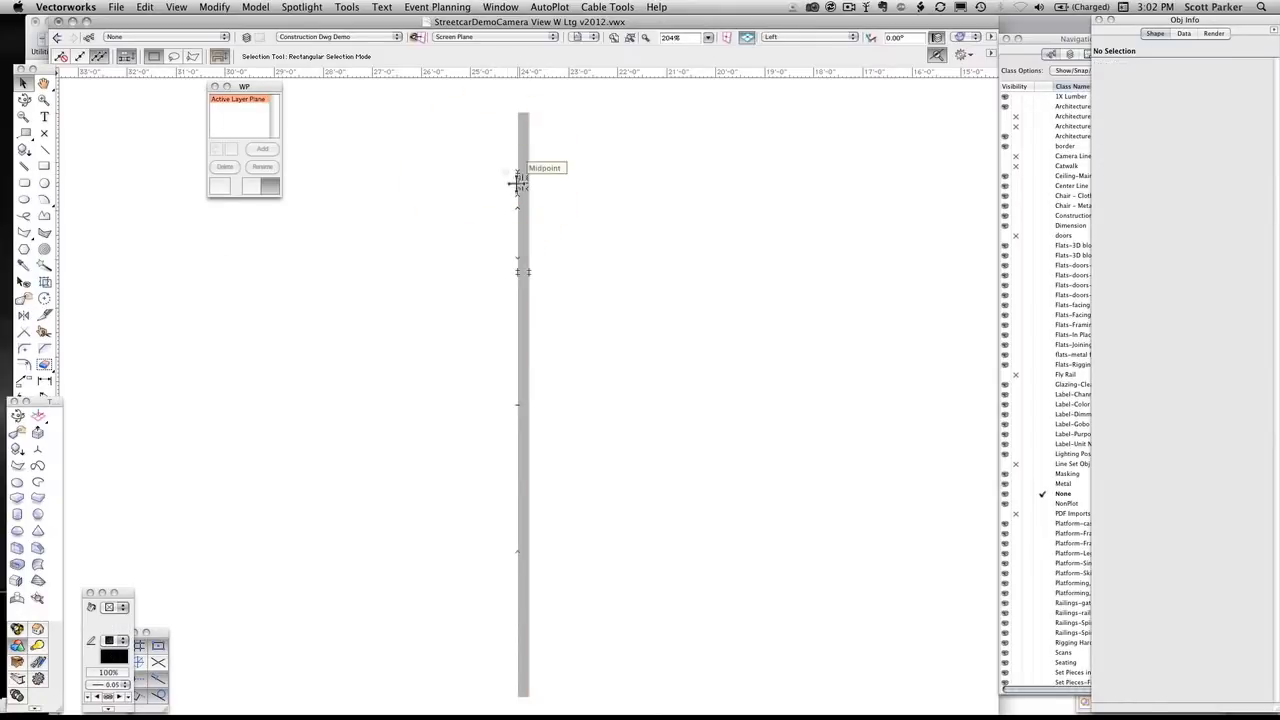
{"action": "left_click", "coordinate": [518, 182]}
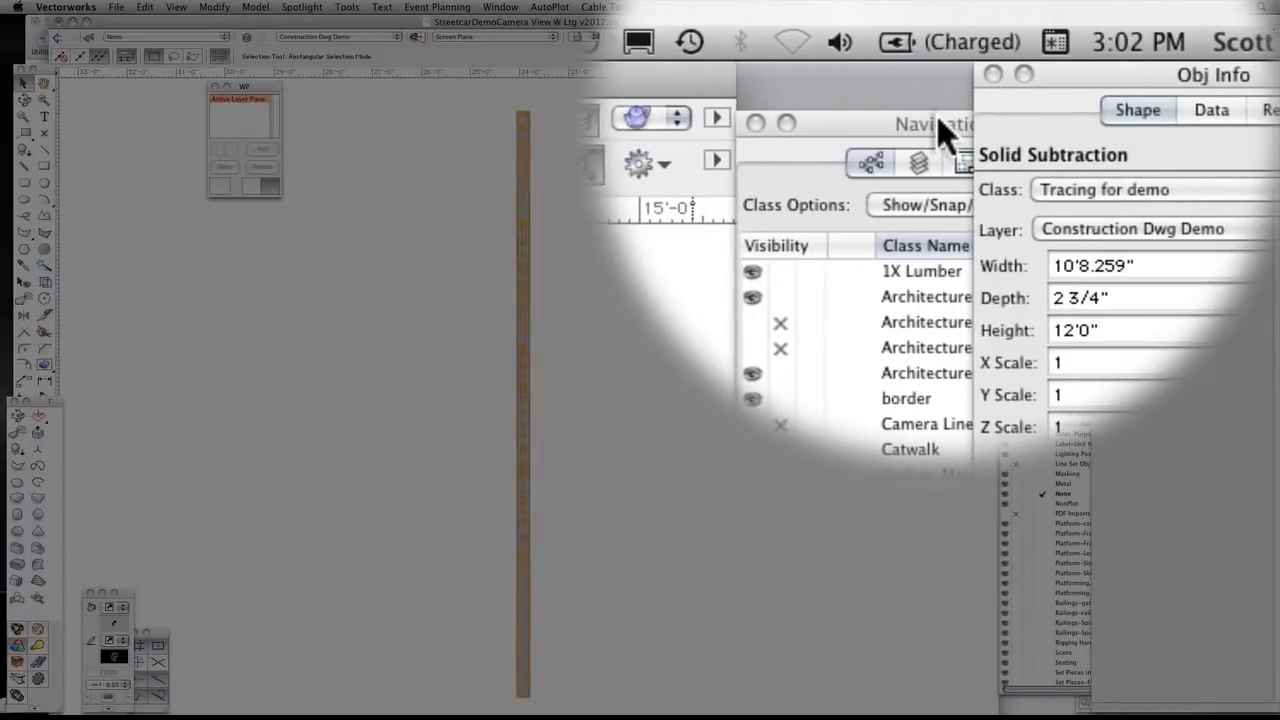
Hide the Tracing for demo class and re-render so only the facing is shown
{"action": "left_click", "coordinate": [938, 122]}
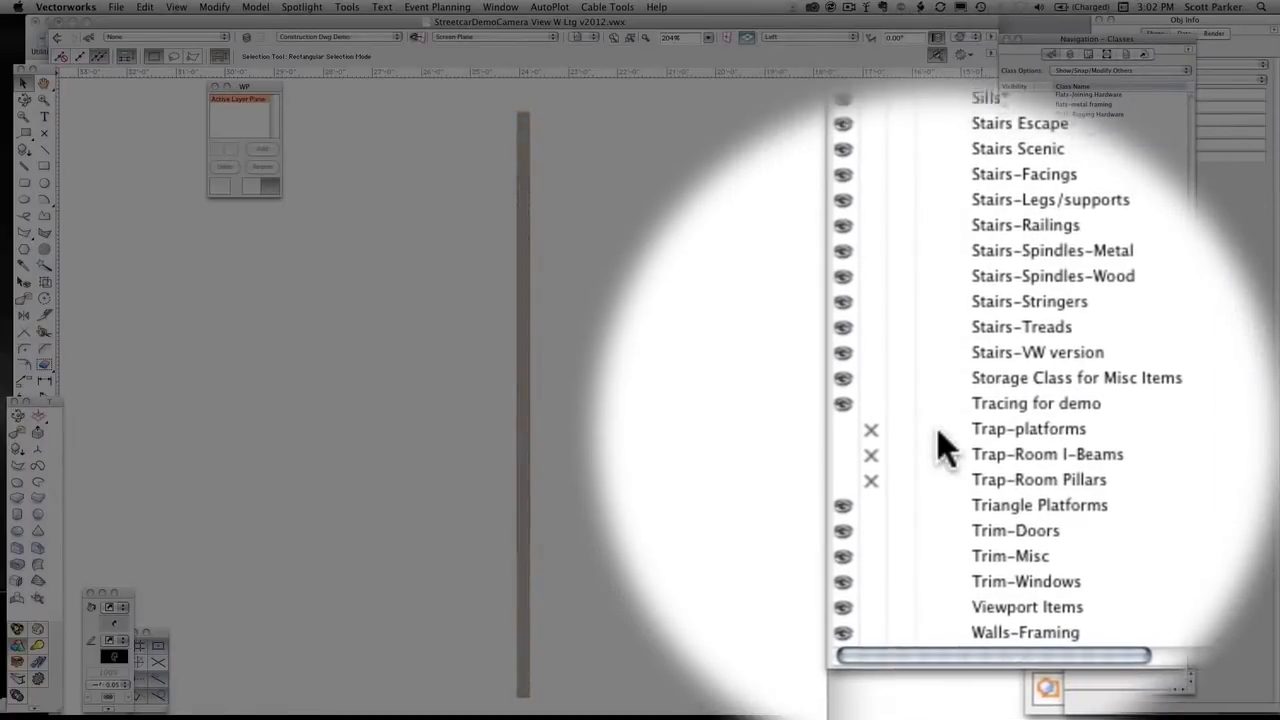
{"action": "left_click", "coordinate": [940, 432]}
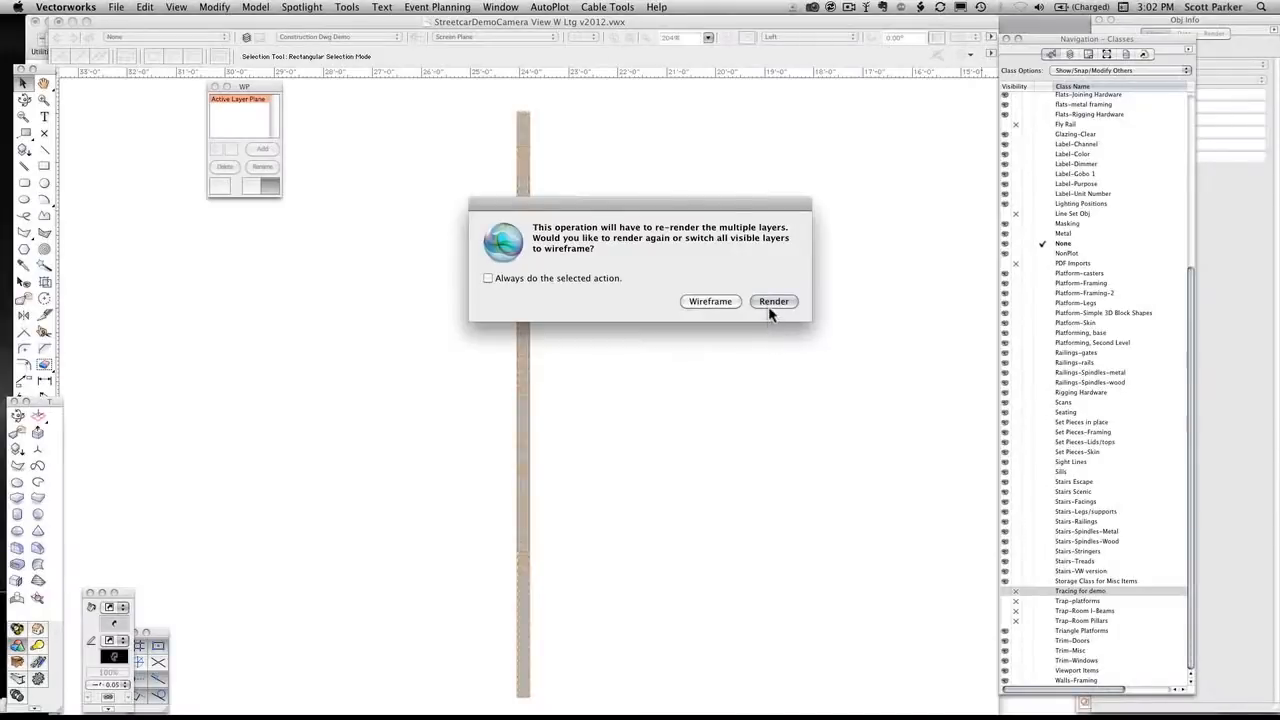
{"action": "left_click", "coordinate": [772, 302]}
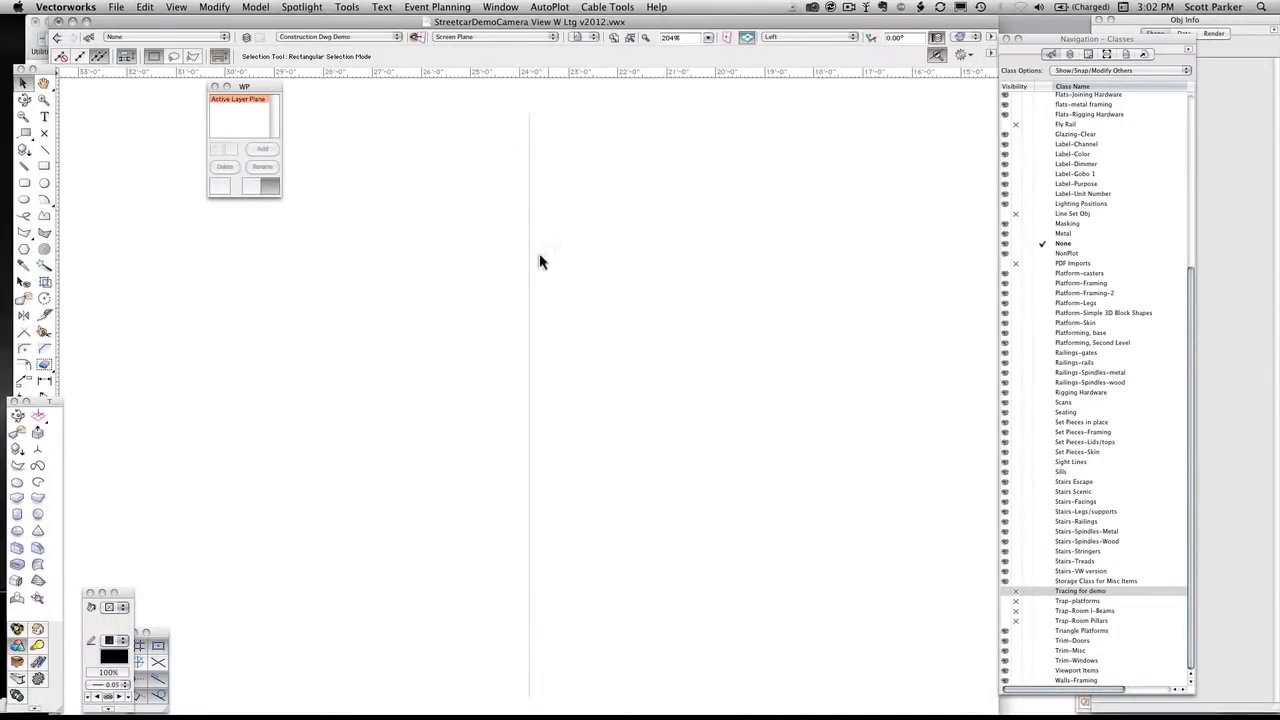
Switch the rendering to Wireframe, inspect the facing's thin edge, and show the facing fitted in Left Isometric
{"action": "left_click", "coordinate": [964, 44]}
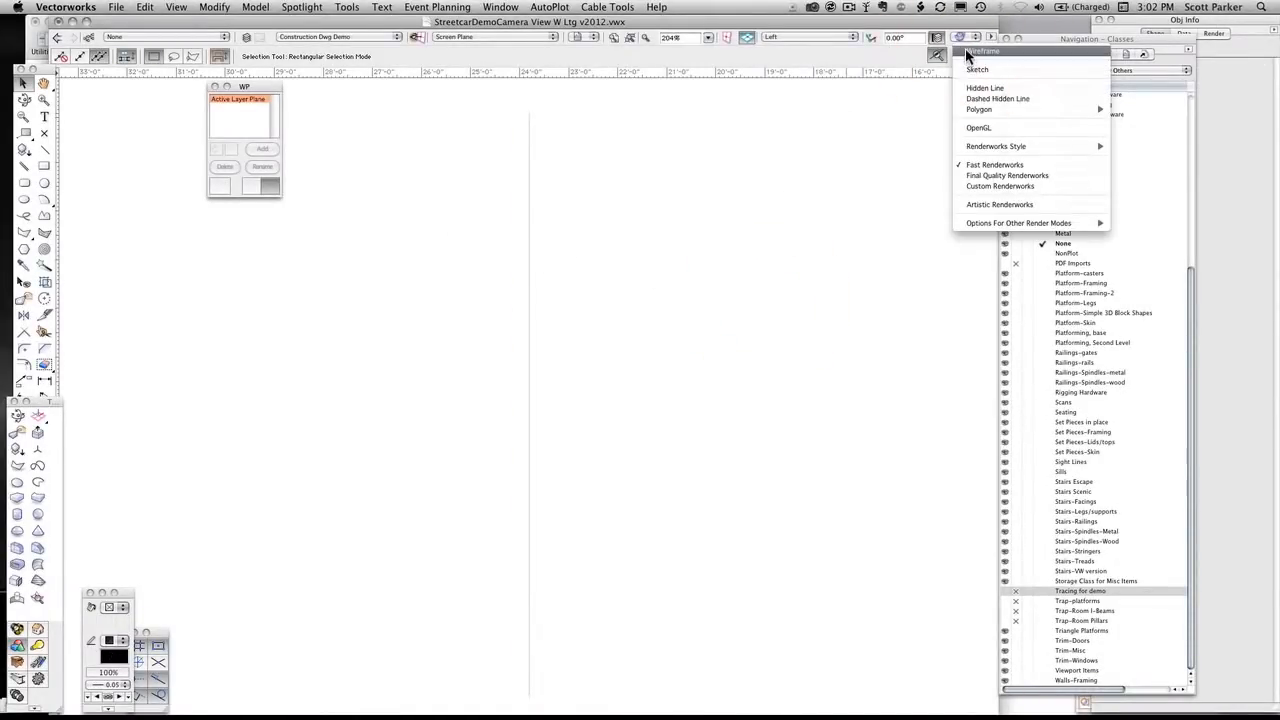
{"action": "left_click", "coordinate": [965, 48]}
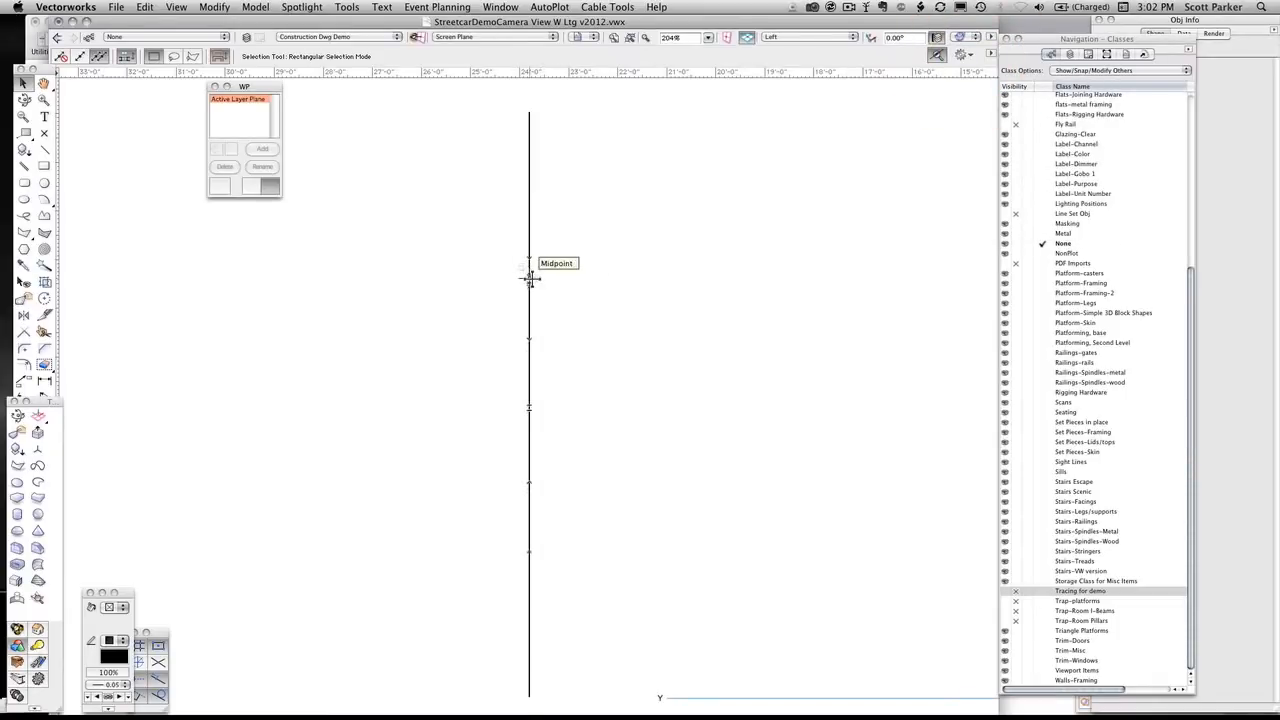
{"action": "scroll", "coordinate": [531, 277], "scroll_direction": "up", "scroll_amount": 10}
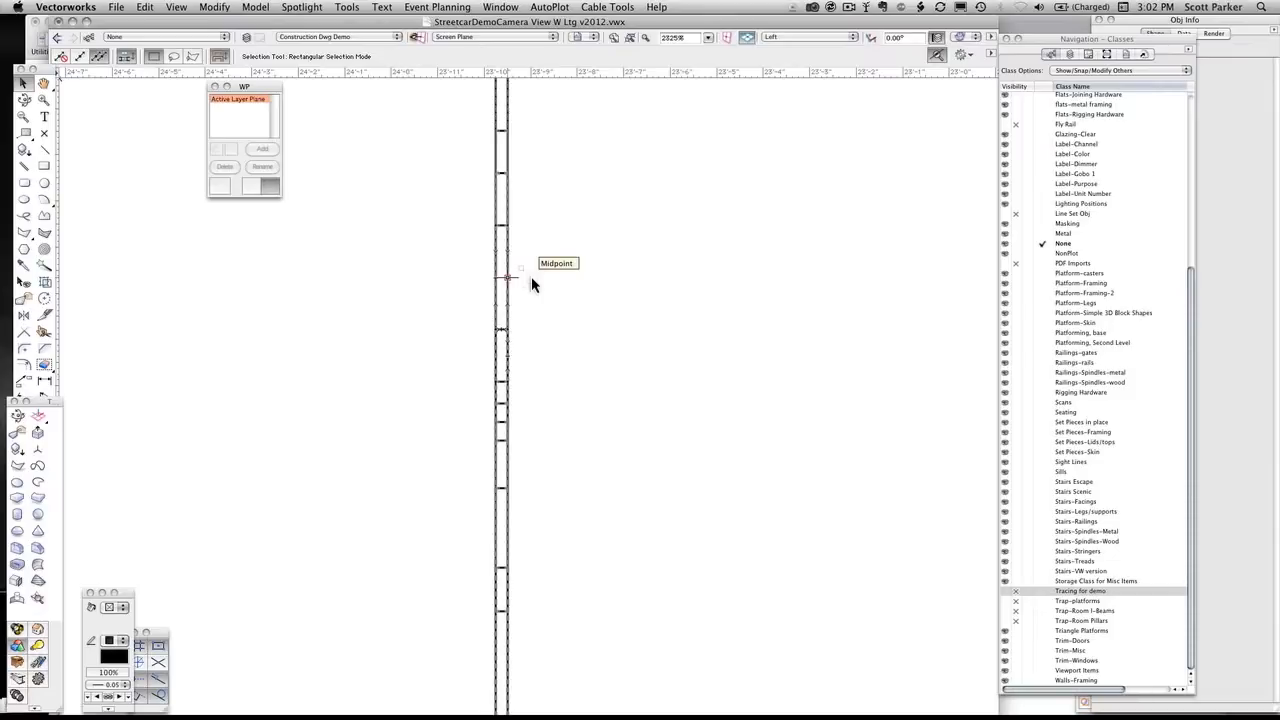
{"action": "key", "text": "1"}
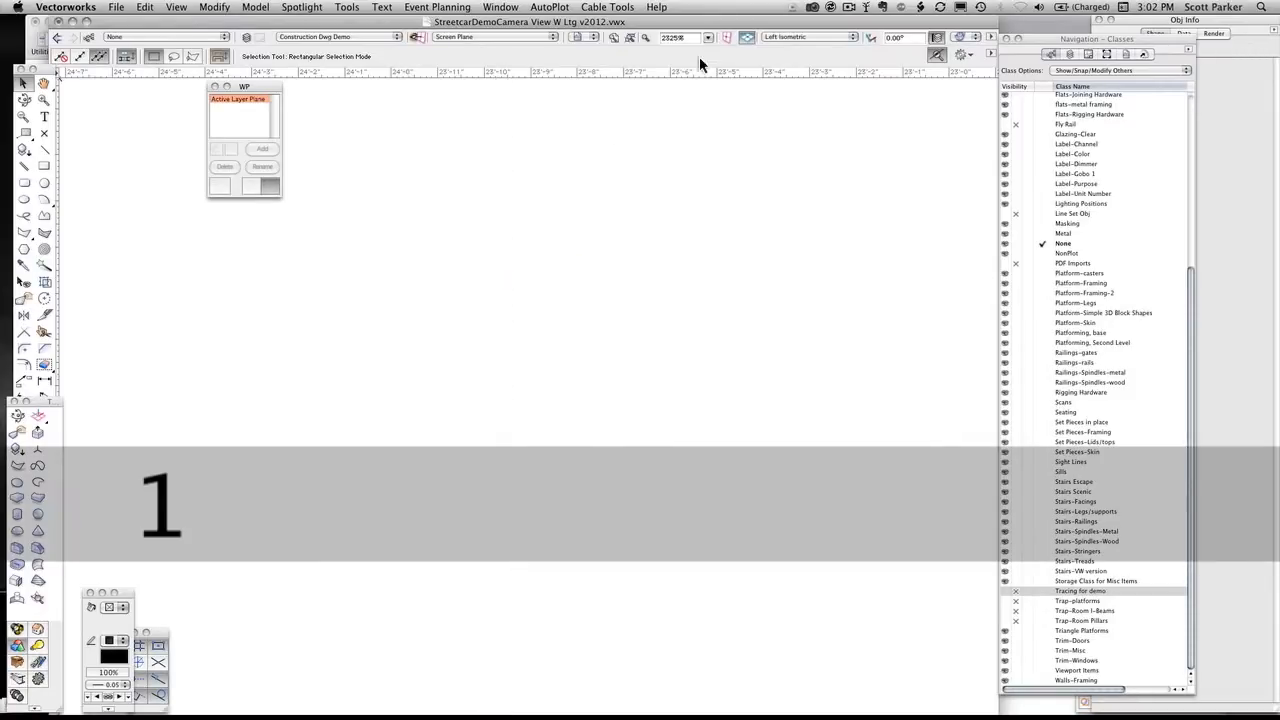
{"action": "left_click", "coordinate": [630, 38]}
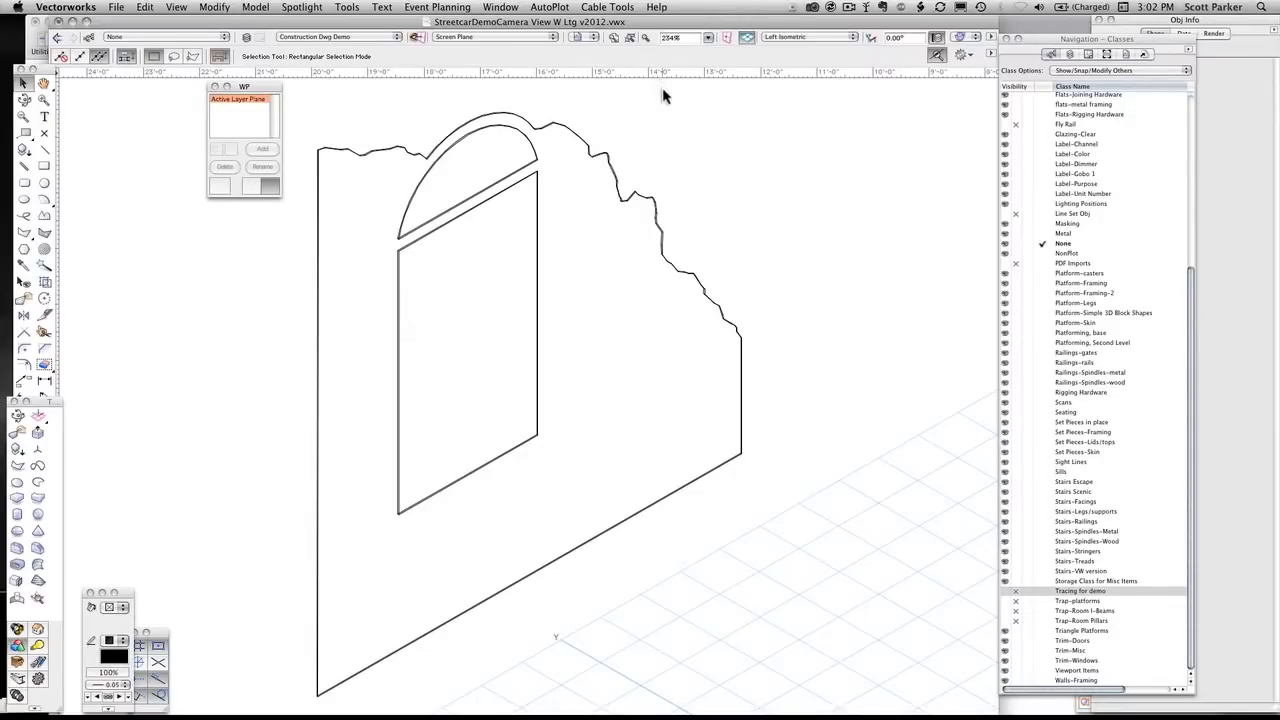
In the Front view, draw a 3/4" double-line polygon along the facing's full bottom edge using Bottom Control Line, and confirm the Create Polygons preference
{"action": "key", "text": "2"}
{"action": "left_click", "coordinate": [630, 38]}
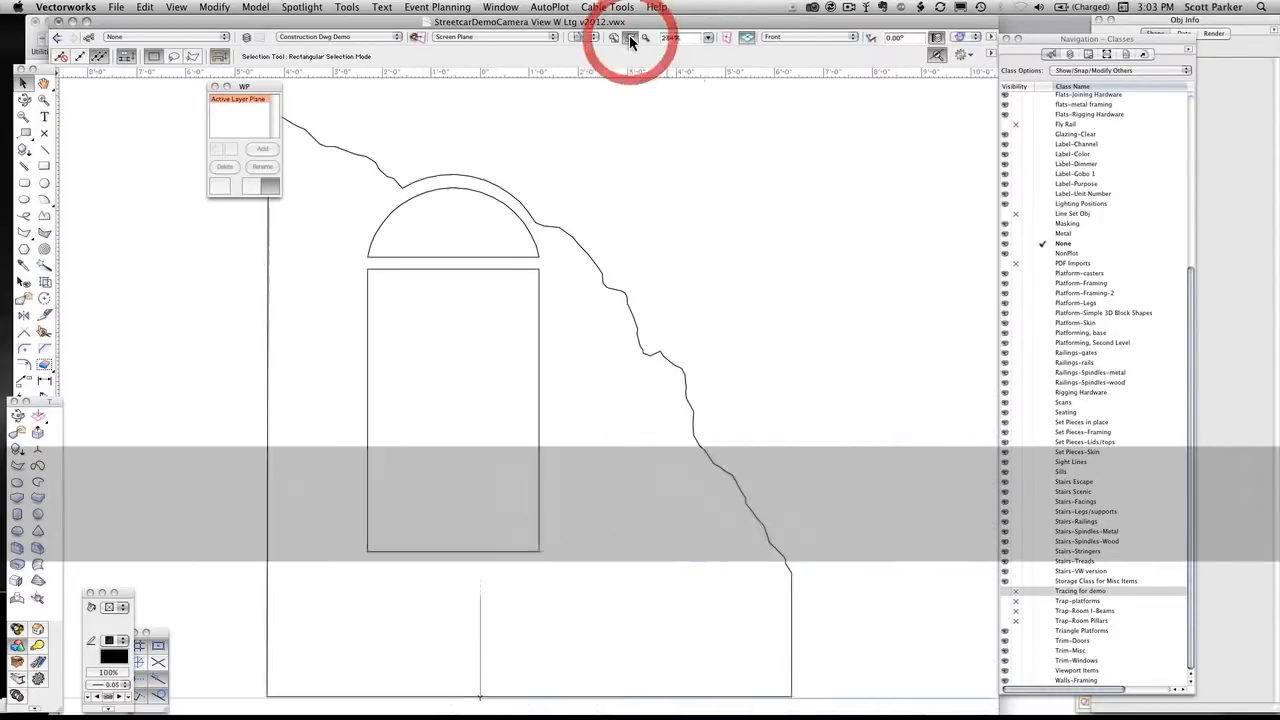
{"action": "key", "text": "h"}
{"action": "mouse_move", "coordinate": [586, 346]}
{"action": "left_mouse_down"}
{"action": "mouse_move", "coordinate": [743, 297]}
{"action": "mouse_move", "coordinate": [680, 317]}
{"action": "left_mouse_up"}
{"action": "key", "text": "x"}
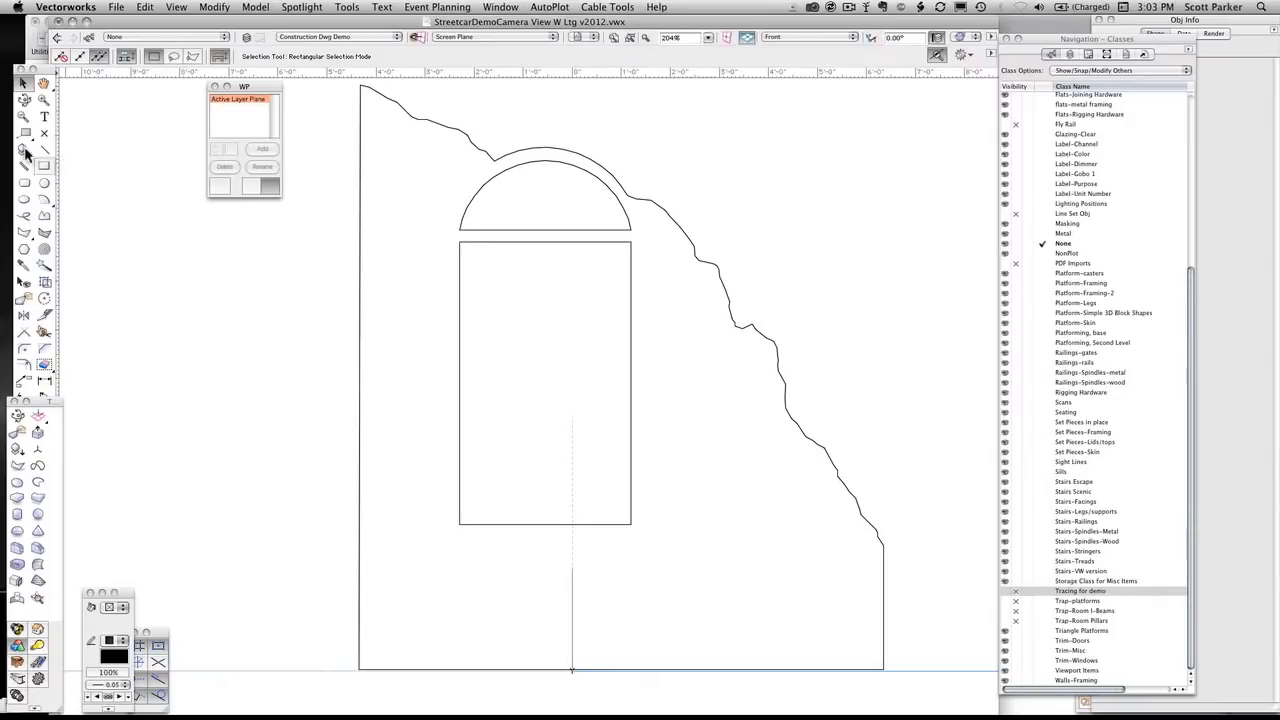
{"action": "key", "text": "alt+2"}
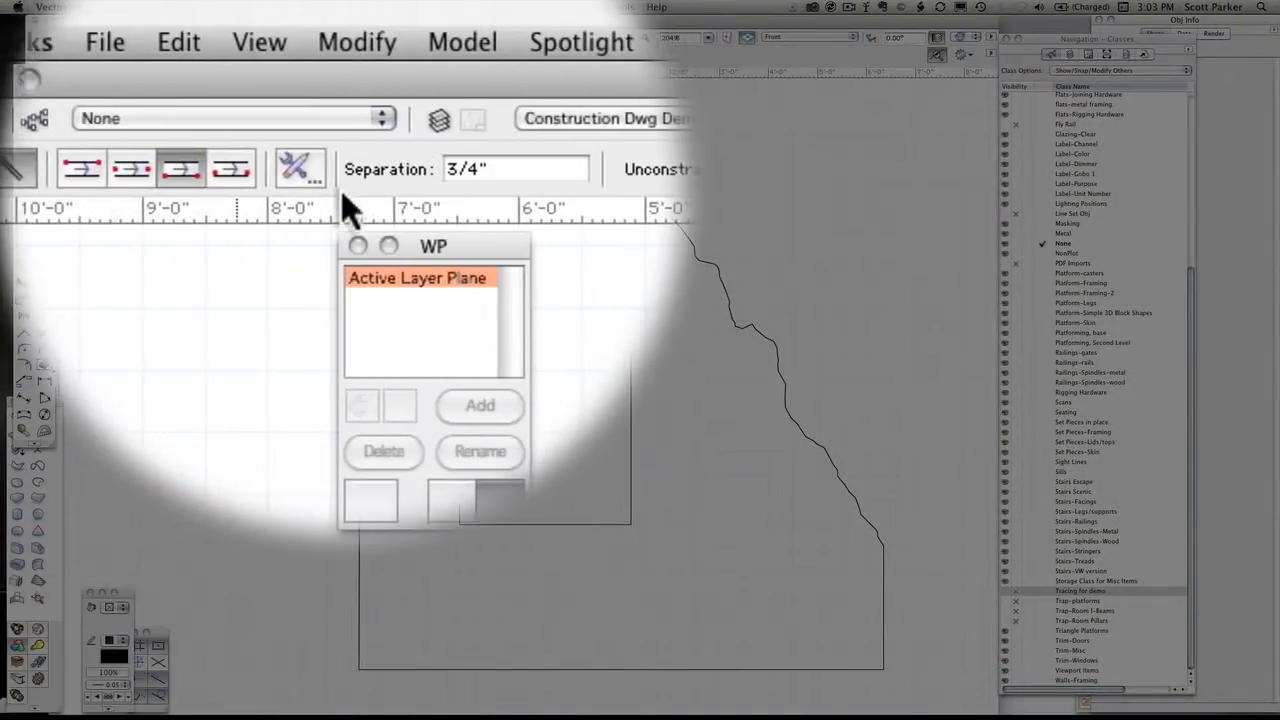
{"action": "left_click", "coordinate": [343, 167]}
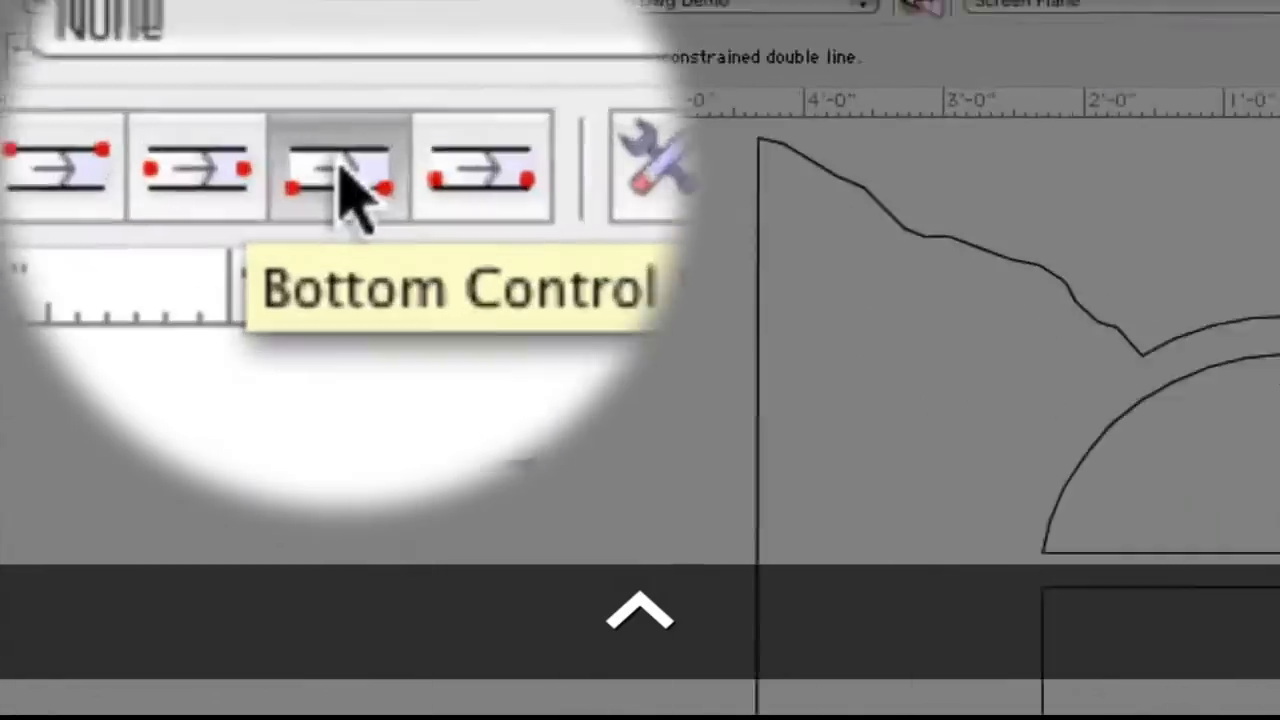
{"action": "left_click", "coordinate": [338, 163]}
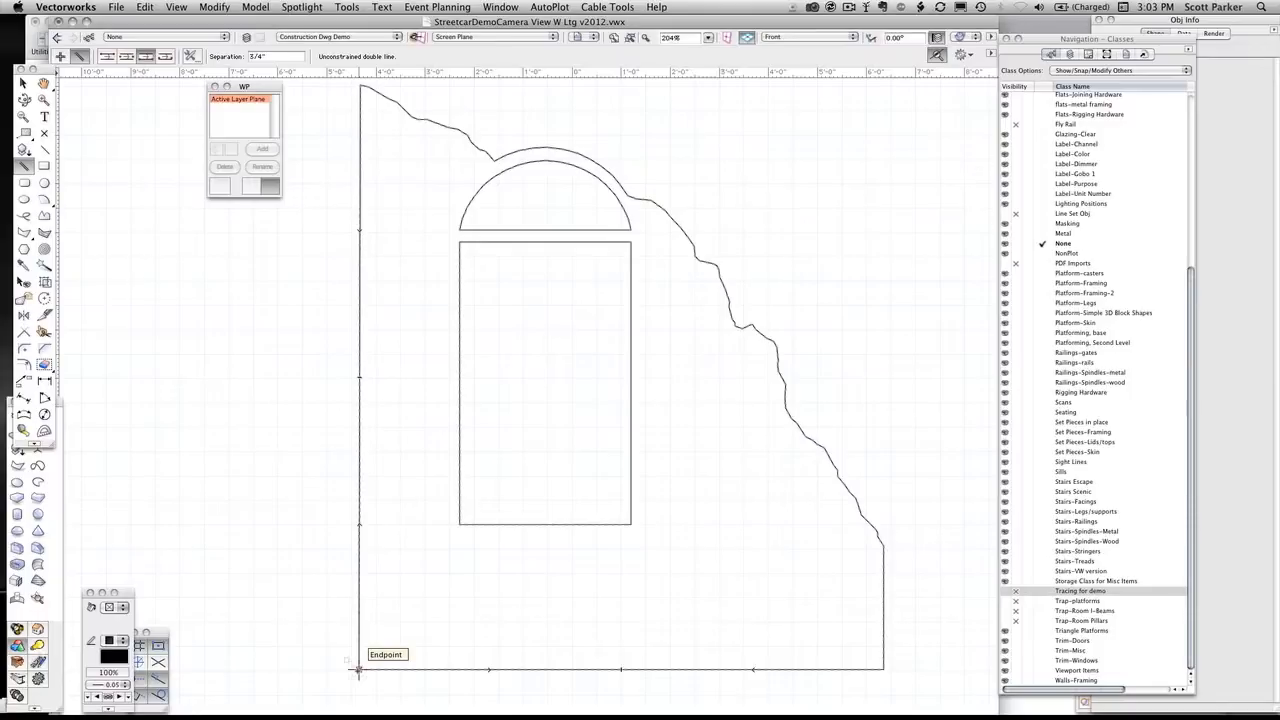
{"action": "left_click", "coordinate": [358, 670]}
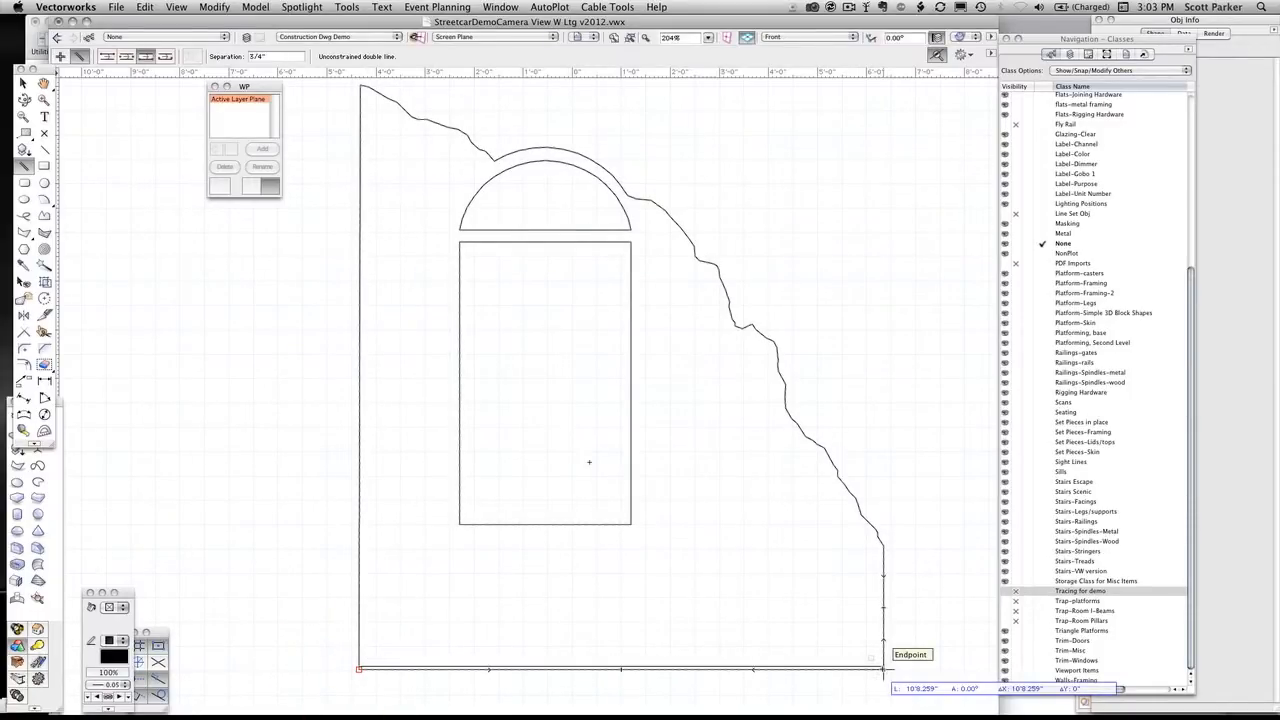
{"action": "left_click", "coordinate": [882, 669]}
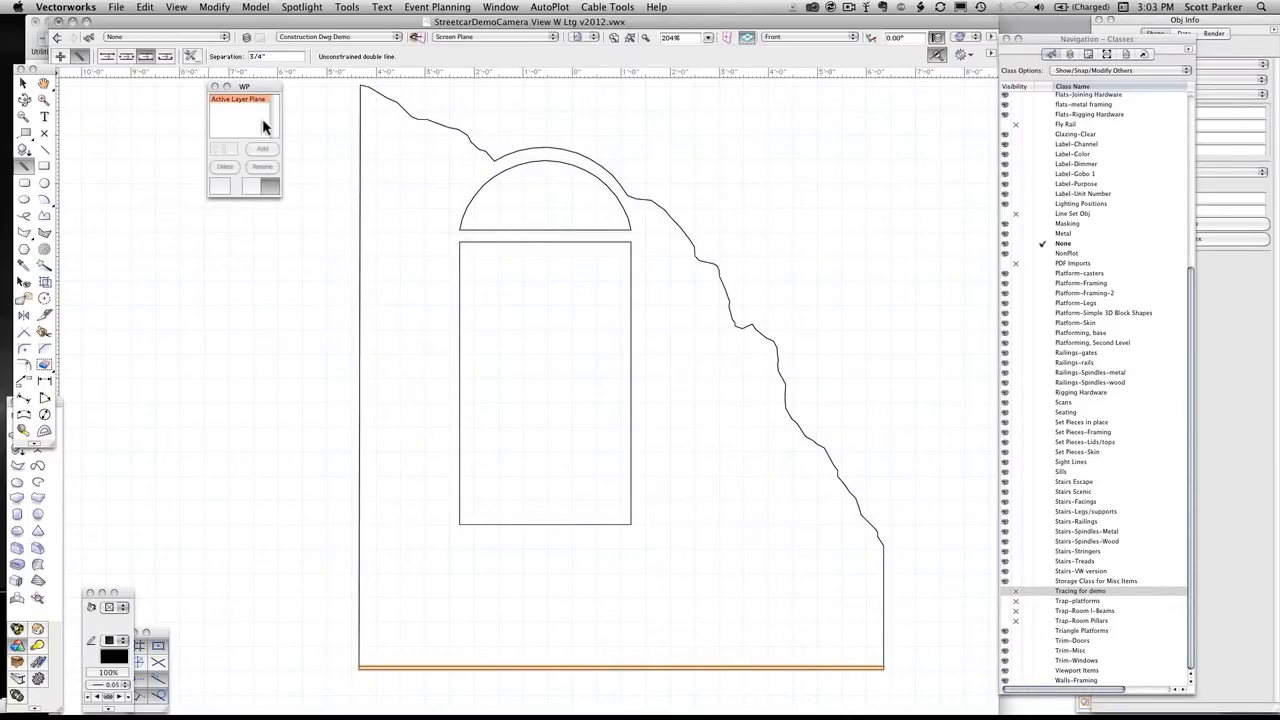
{"action": "left_click", "coordinate": [189, 54]}
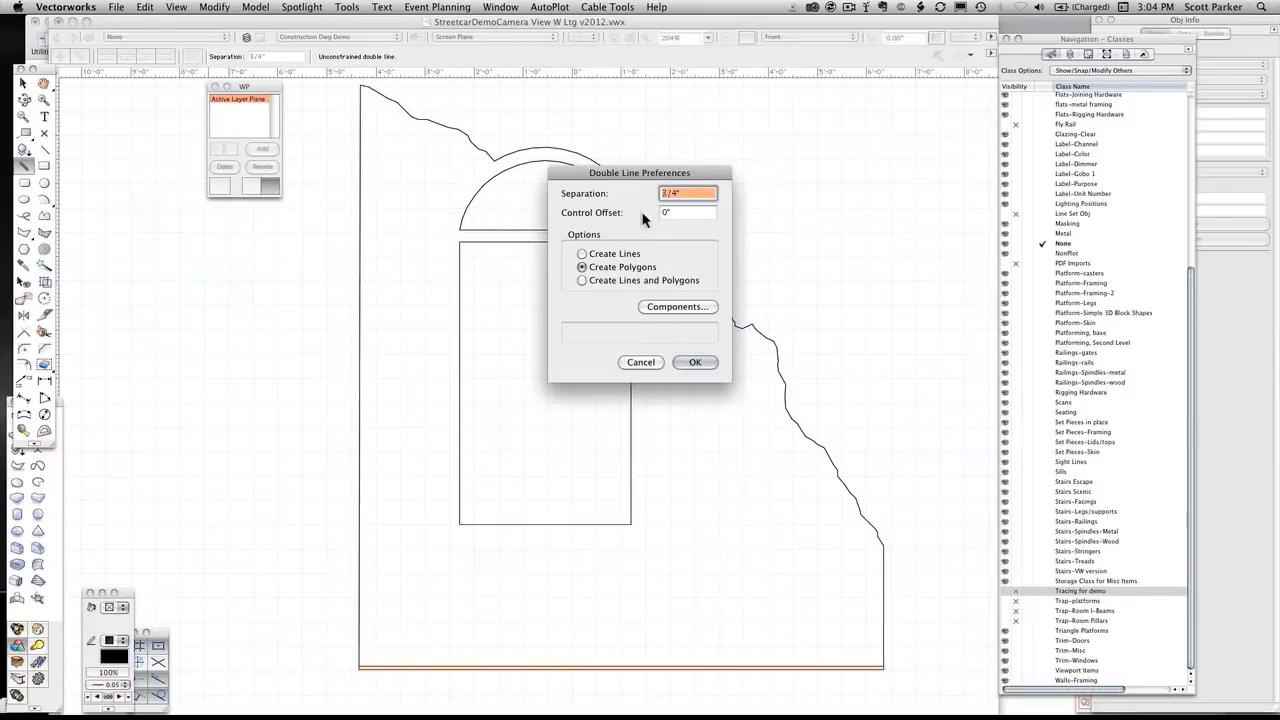
{"action": "left_click", "coordinate": [689, 362]}
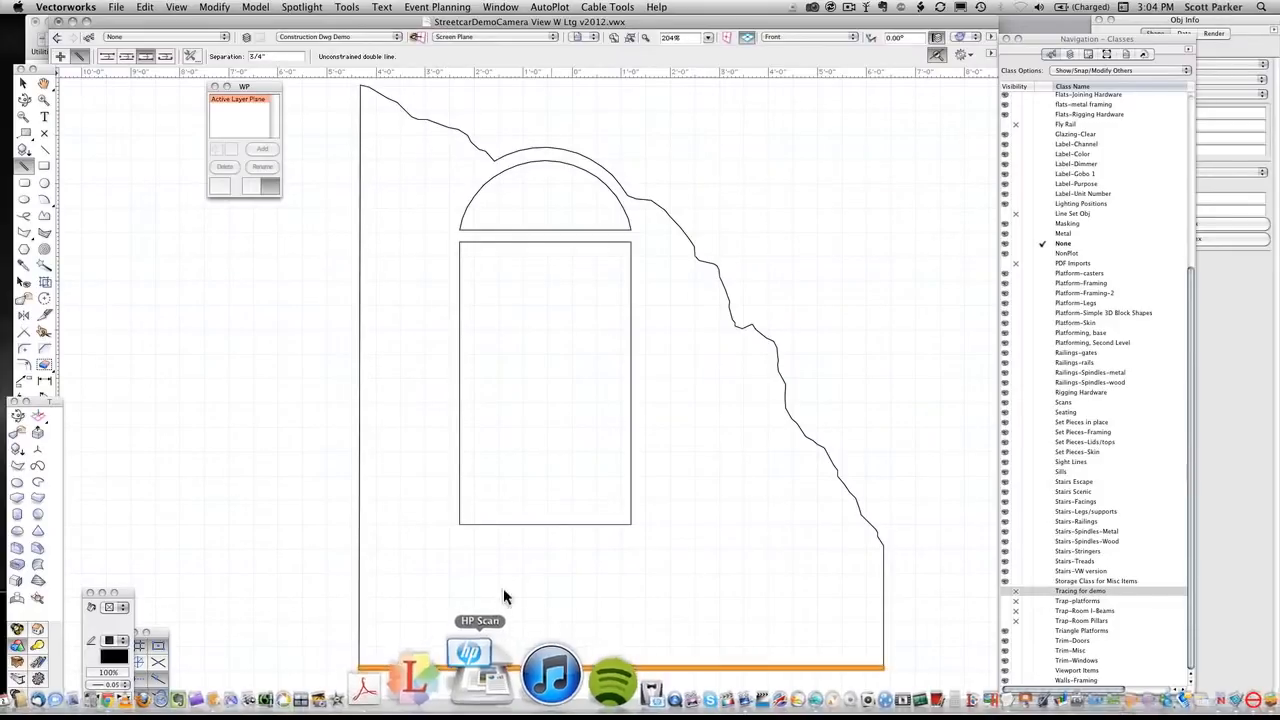
Inspect the double-line polygon close up in the Front view, and show it fitted in Left Isometric
{"action": "scroll", "coordinate": [520, 665], "scroll_direction": "up", "scroll_amount": 5}
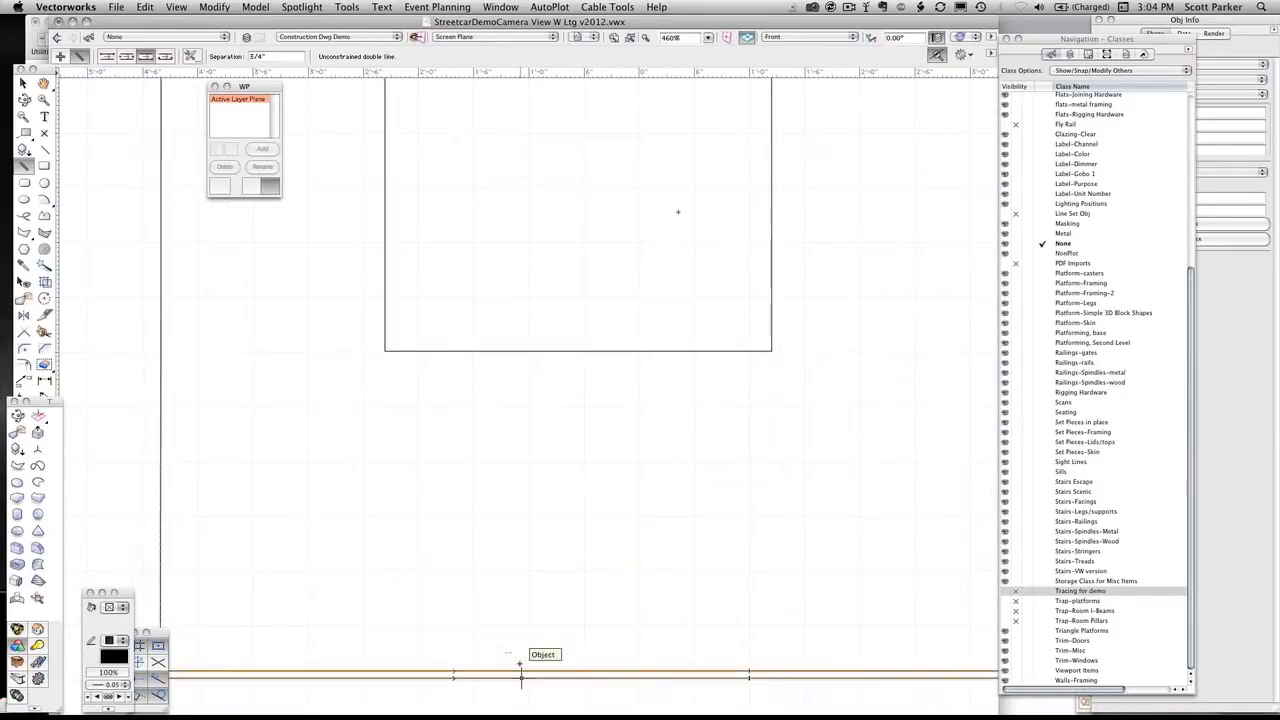
{"action": "middle_click_drag", "start_coordinate": [525, 660], "coordinate": [685, 532]}
{"action": "key", "text": "2"}
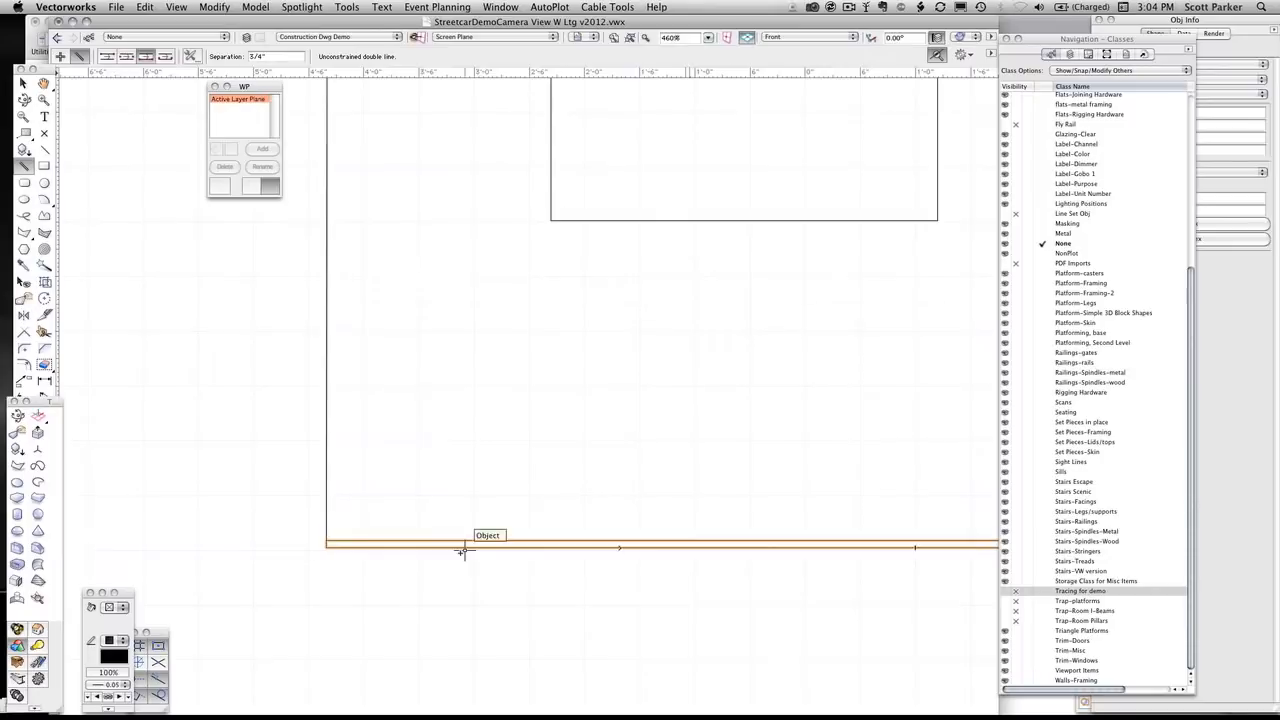
{"action": "scroll", "coordinate": [468, 545], "scroll_direction": "up", "scroll_amount": 3}
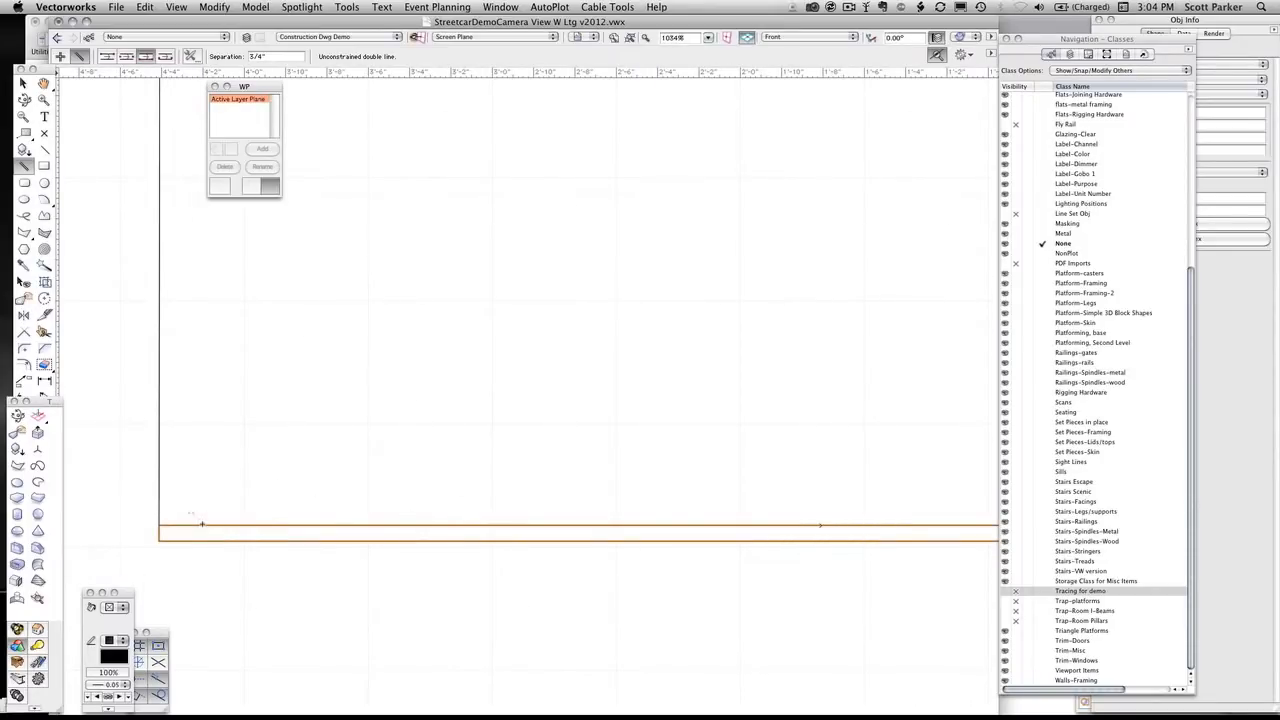
{"action": "key", "text": "1"}
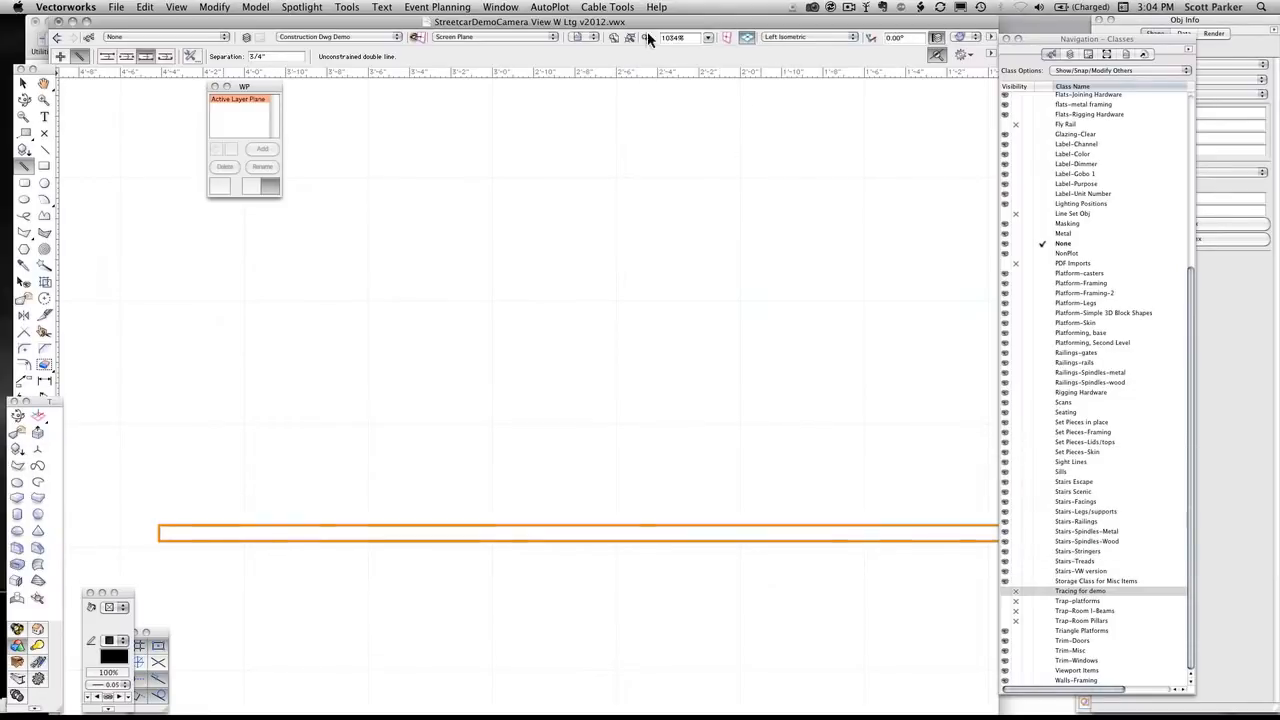
{"action": "scroll", "coordinate": [557, 335], "scroll_direction": "down", "scroll_amount": 3}
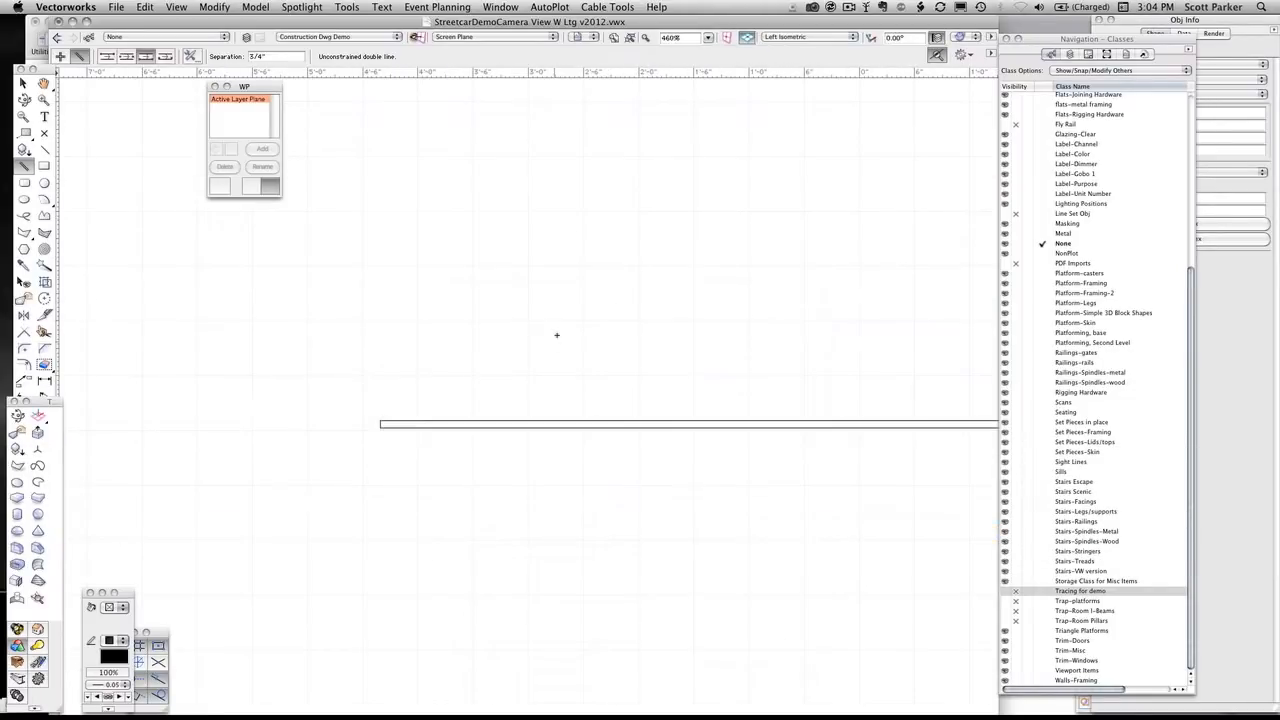
{"action": "left_click", "coordinate": [631, 39]}
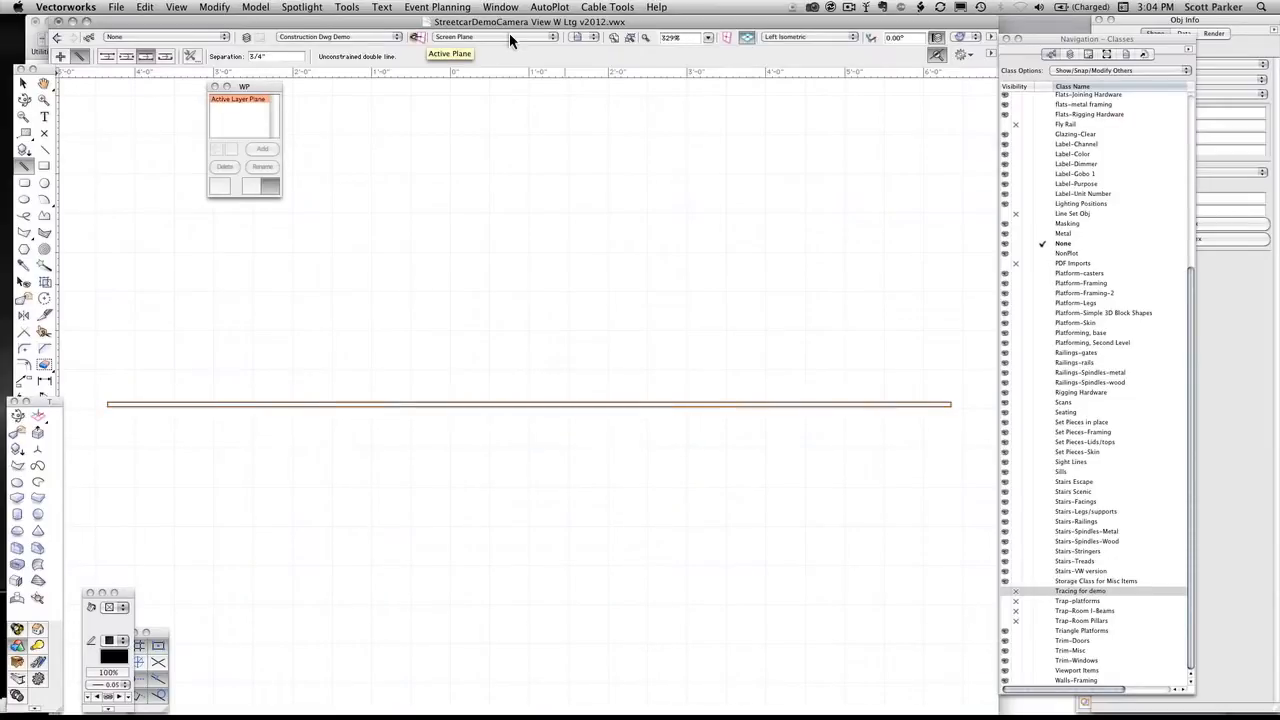
Set the active plane to Layer Plane and reassign the double-line polygon from the Screen plane to the Layer plane
{"action": "left_click", "coordinate": [509, 37]}
{"action": "left_click", "coordinate": [457, 80]}
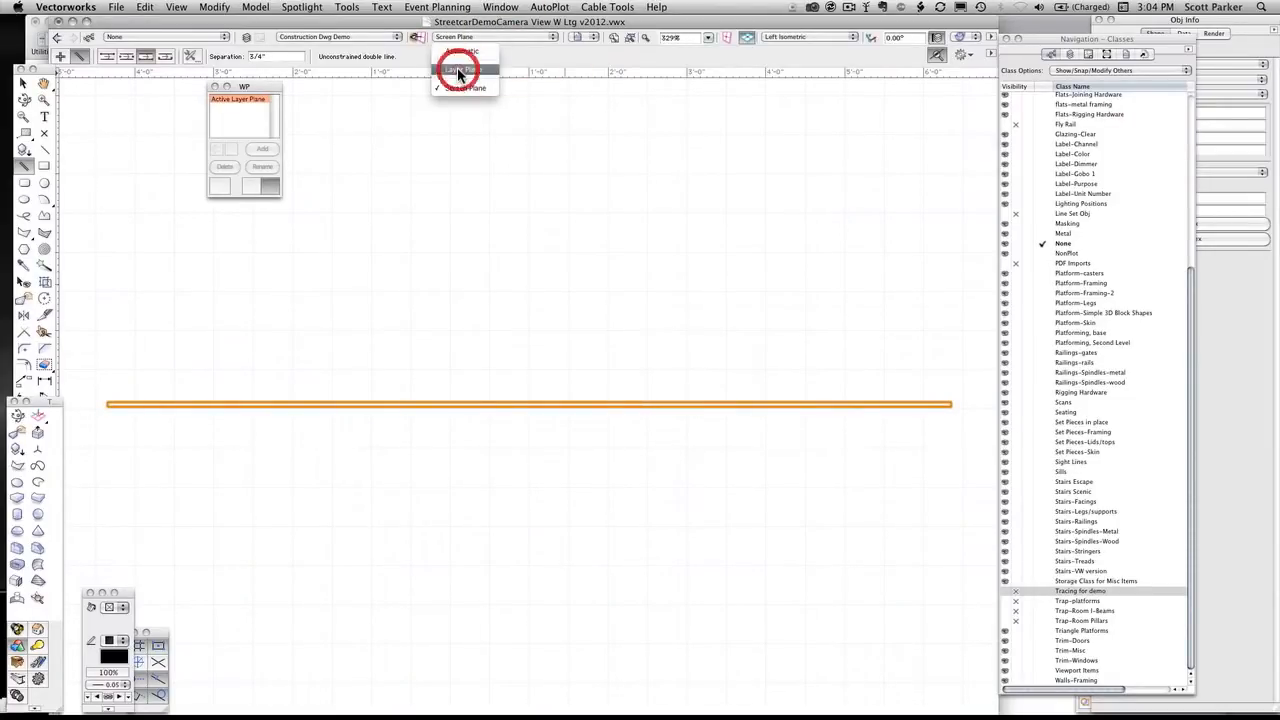
{"action": "left_click", "coordinate": [1203, 50]}
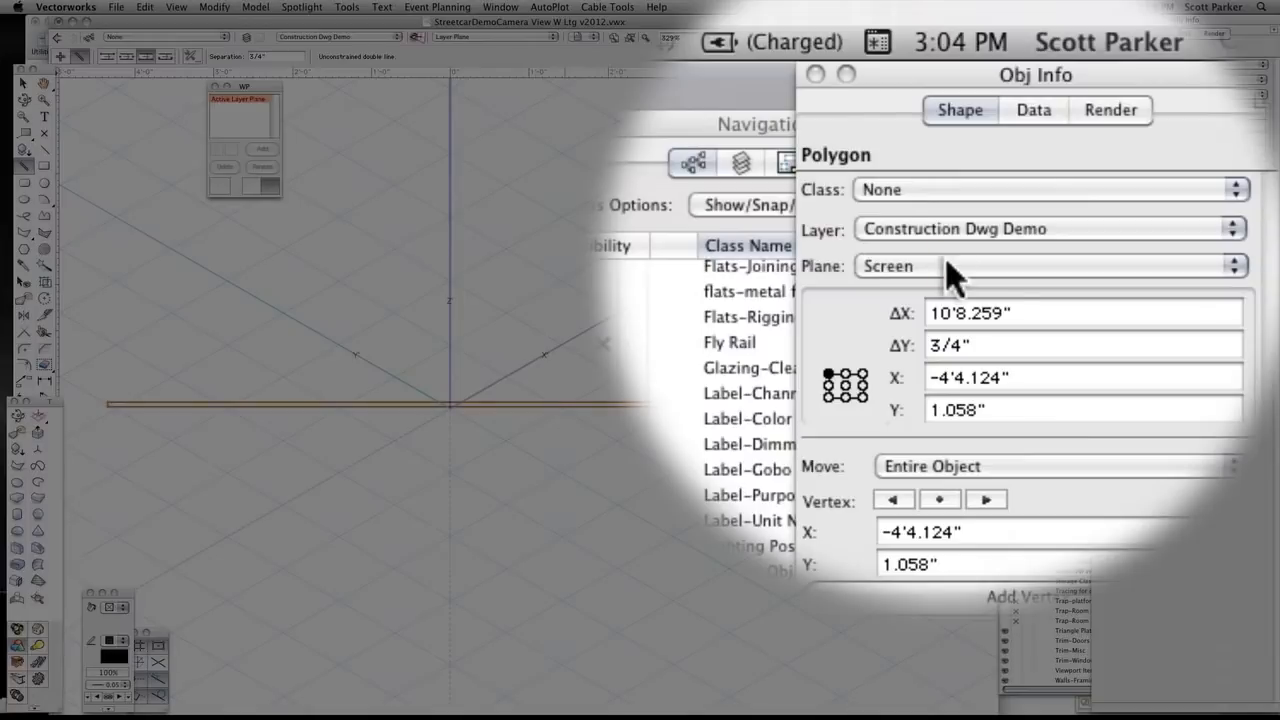
{"action": "left_click", "coordinate": [947, 264]}
{"action": "left_click", "coordinate": [940, 286]}
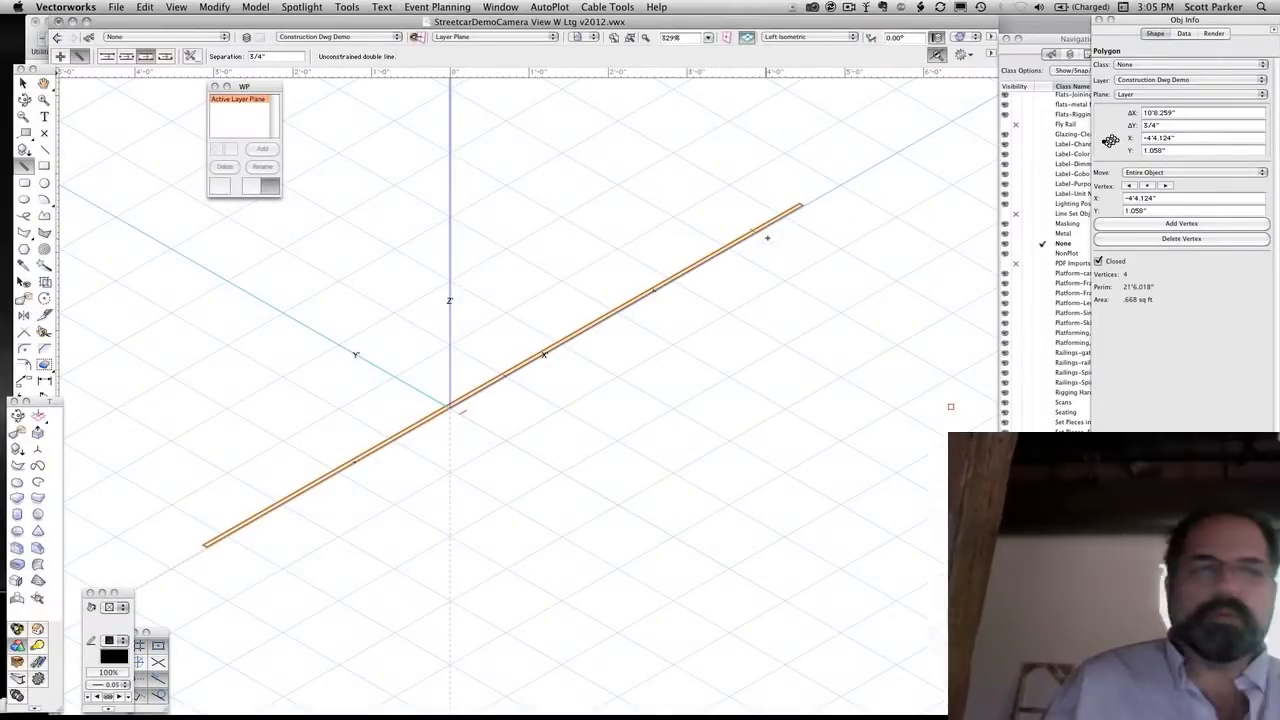
Return to the Front view, examine the layer-plane polygon along the facing's bottom edge, and clear its selection
{"action": "key", "text": "2"}
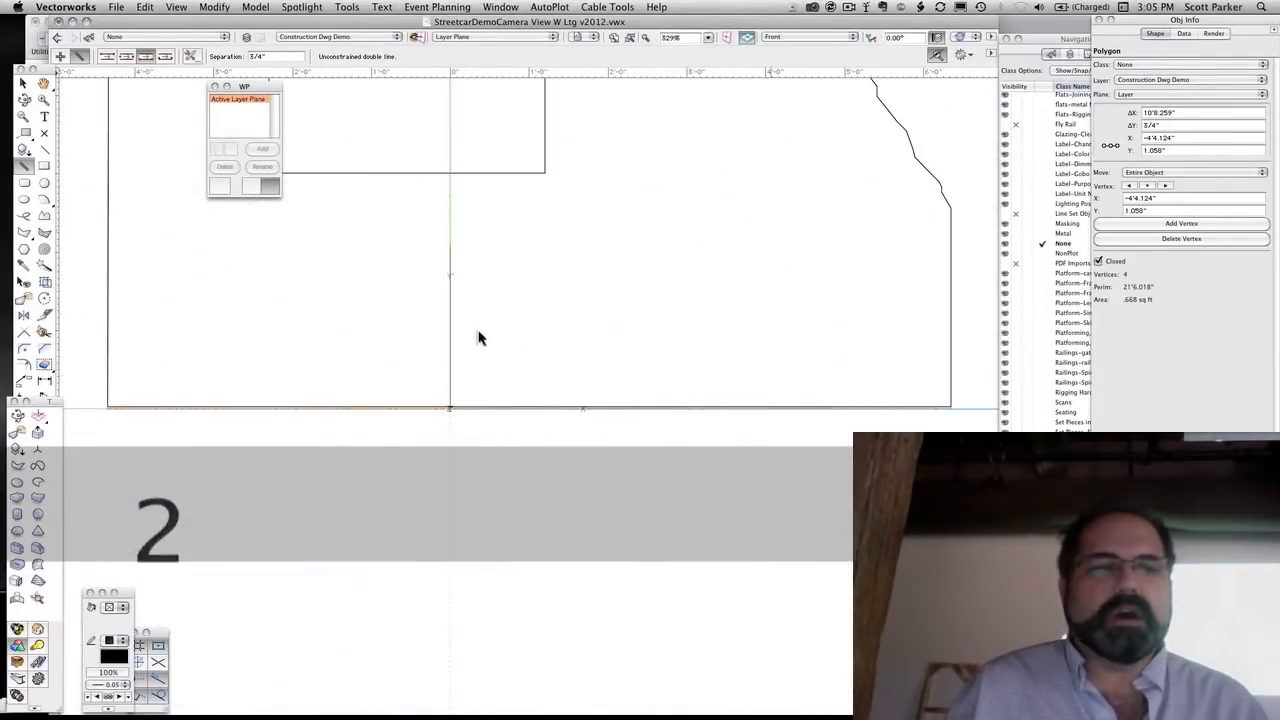
{"action": "scroll", "coordinate": [318, 368], "scroll_direction": "up", "scroll_amount": 2}
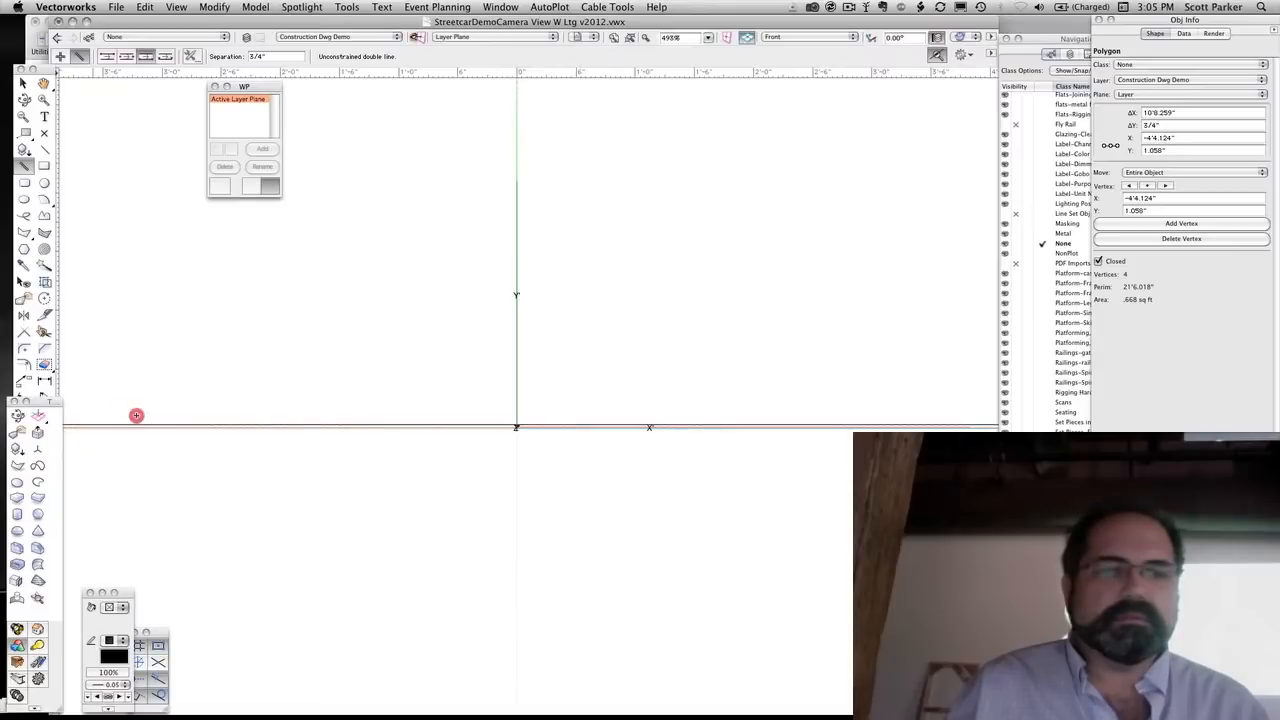
{"action": "middle_click_drag", "start_coordinate": [136, 415], "coordinate": [296, 417]}
{"action": "scroll", "coordinate": [299, 418], "scroll_direction": "up", "scroll_amount": 1}
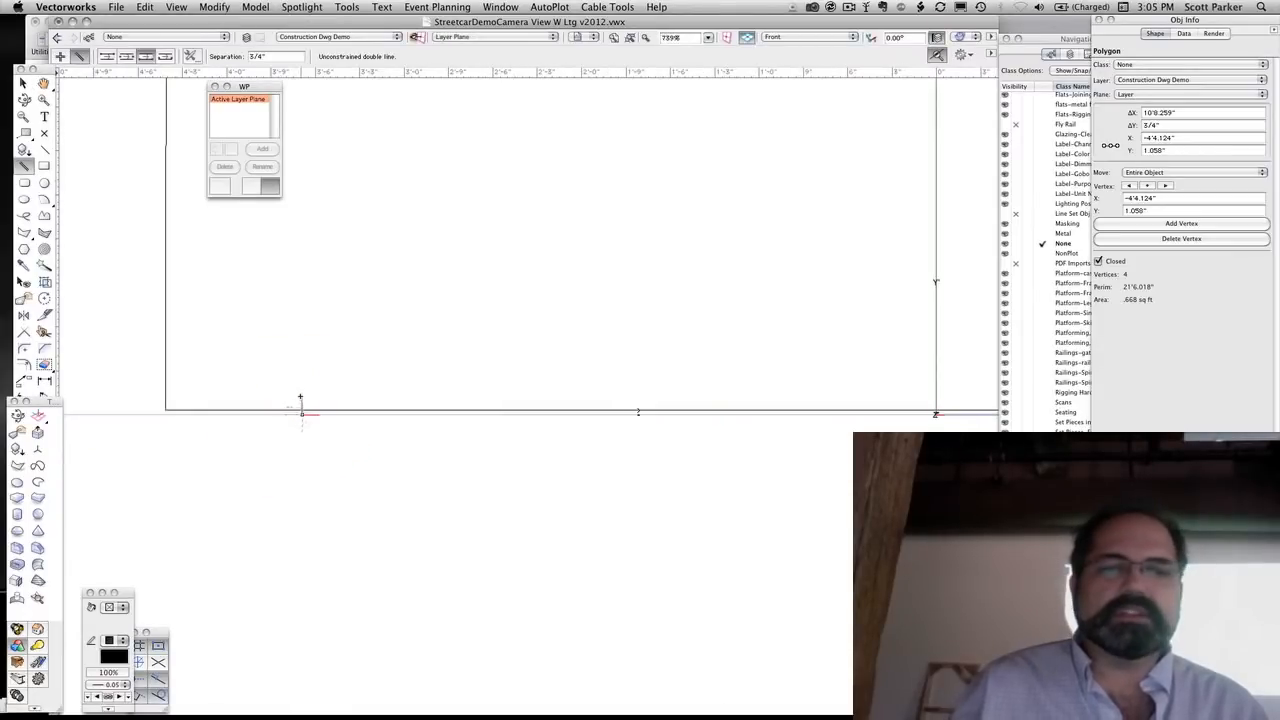
{"action": "left_click", "coordinate": [303, 357]}
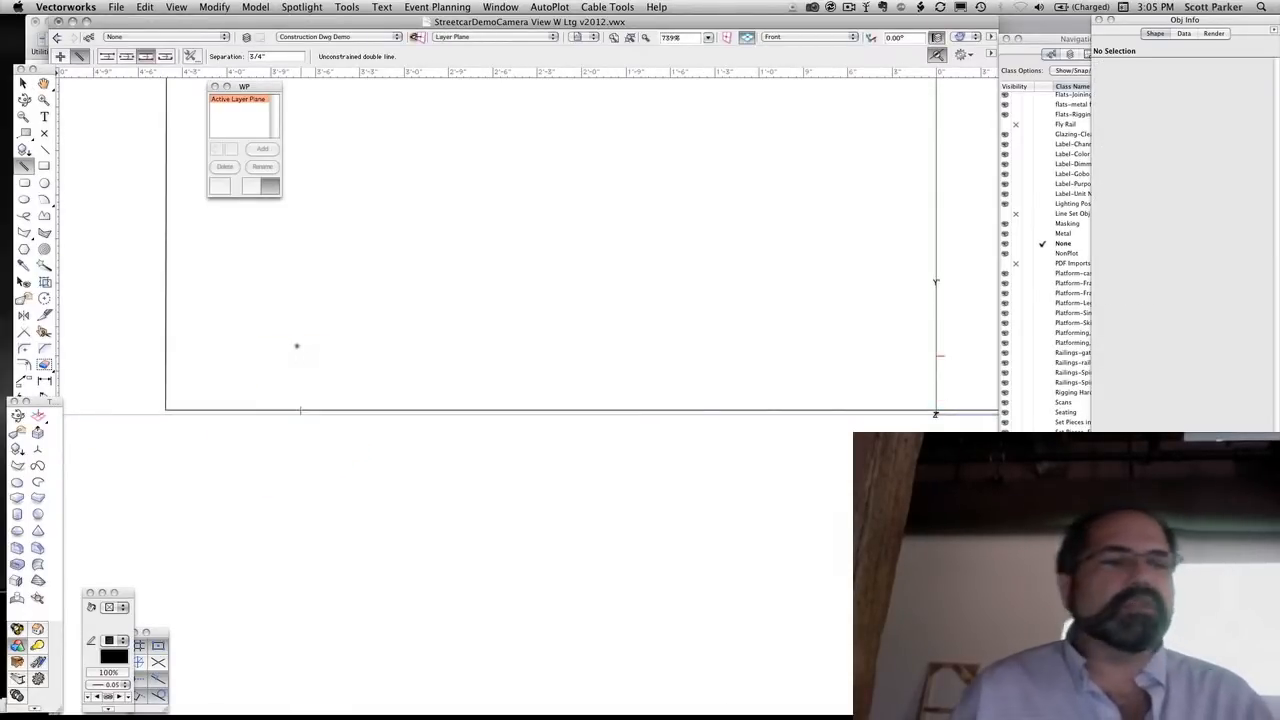
Draw a new 3/4" double-line polygon along the facing's bottom edge, snapped between its two bottom endpoints, with Layer Plane active
{"action": "scroll", "coordinate": [228, 350], "scroll_direction": "down", "scroll_amount": 1}
{"action": "middle_click_drag", "start_coordinate": [397, 357], "coordinate": [306, 403]}
{"action": "scroll", "coordinate": [314, 397], "scroll_direction": "down", "scroll_amount": 1}
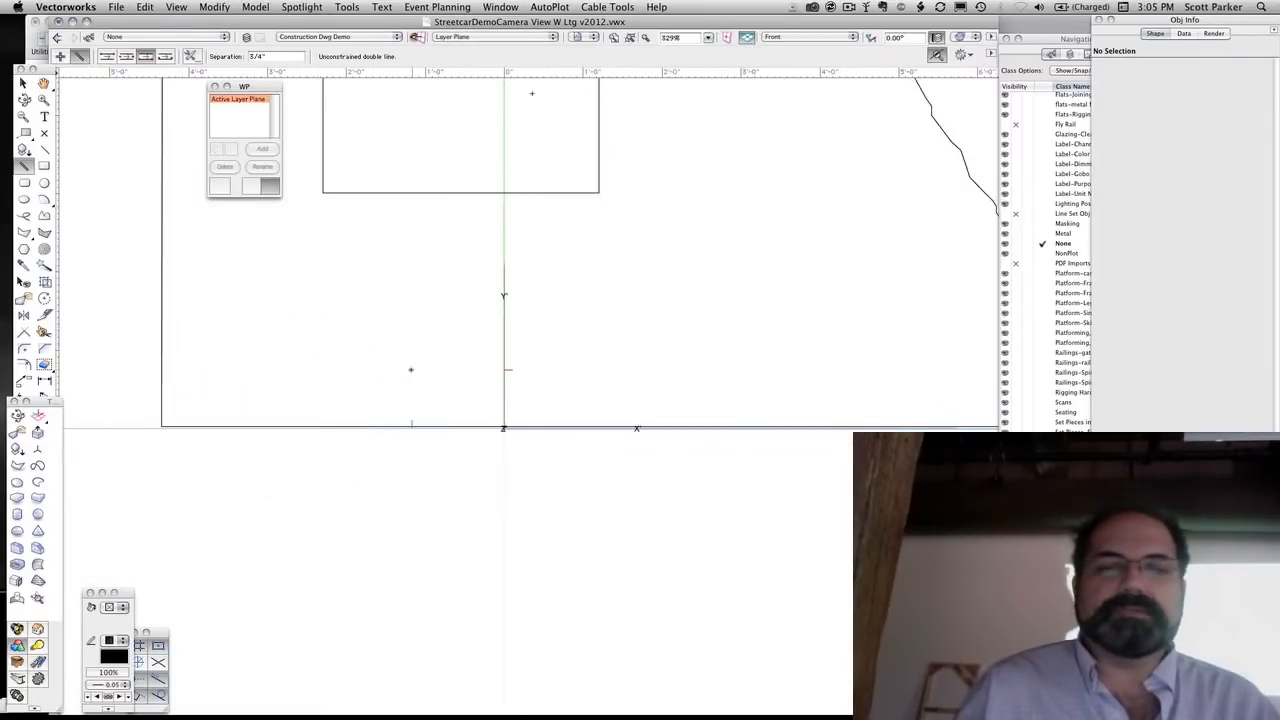
{"action": "middle_click_drag", "start_coordinate": [411, 370], "coordinate": [387, 381]}
{"action": "scroll", "coordinate": [387, 381], "scroll_direction": "down", "scroll_amount": 1}
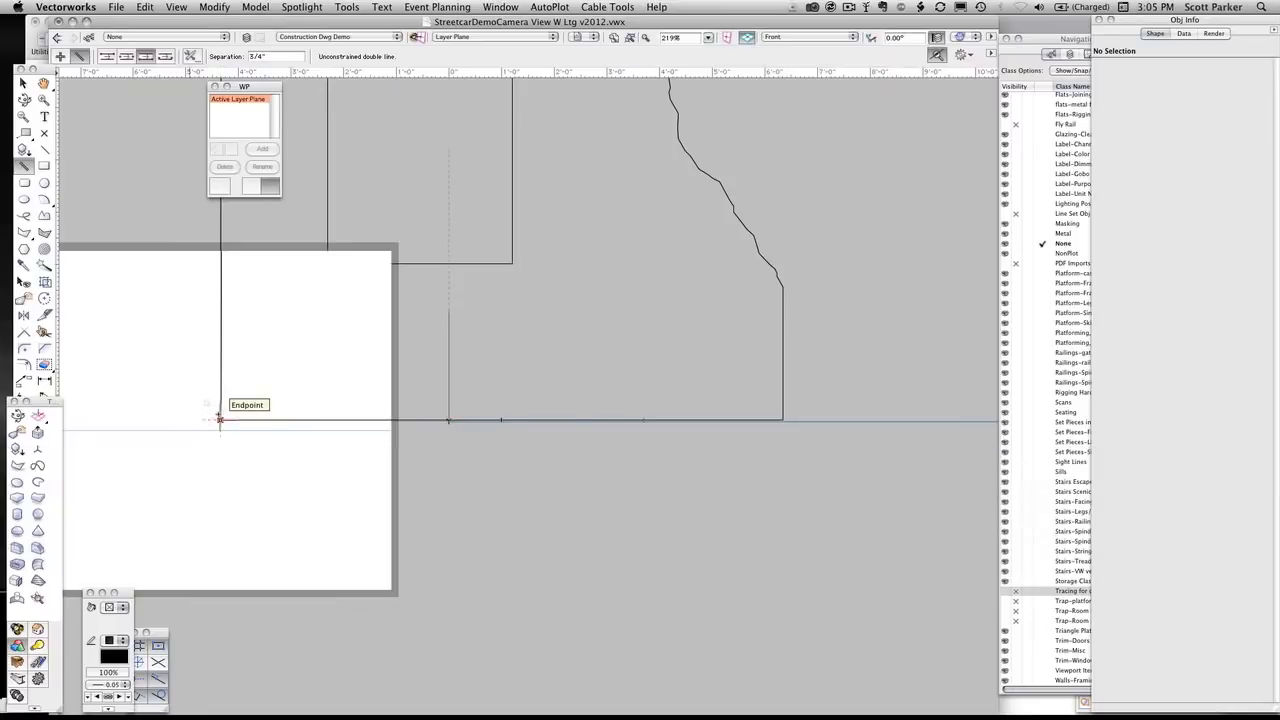
{"action": "left_click", "coordinate": [220, 418]}
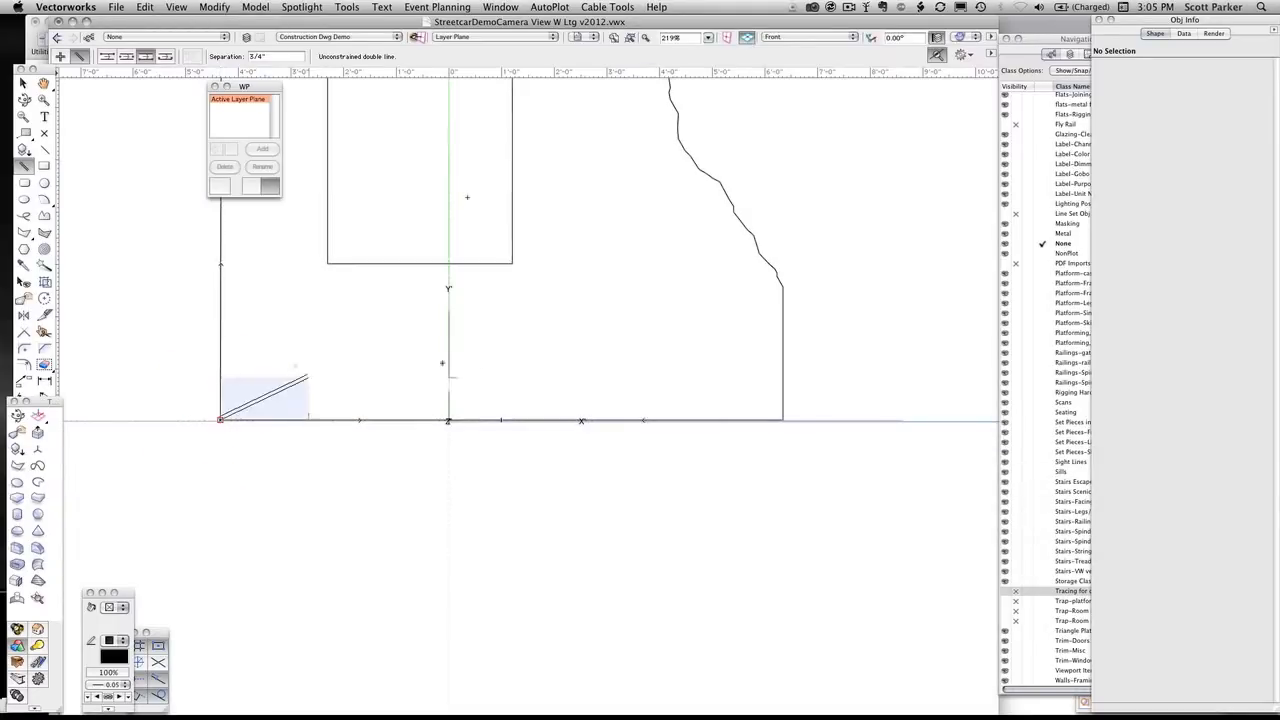
{"action": "key", "text": "z"}
{"action": "left_click", "coordinate": [782, 419]}
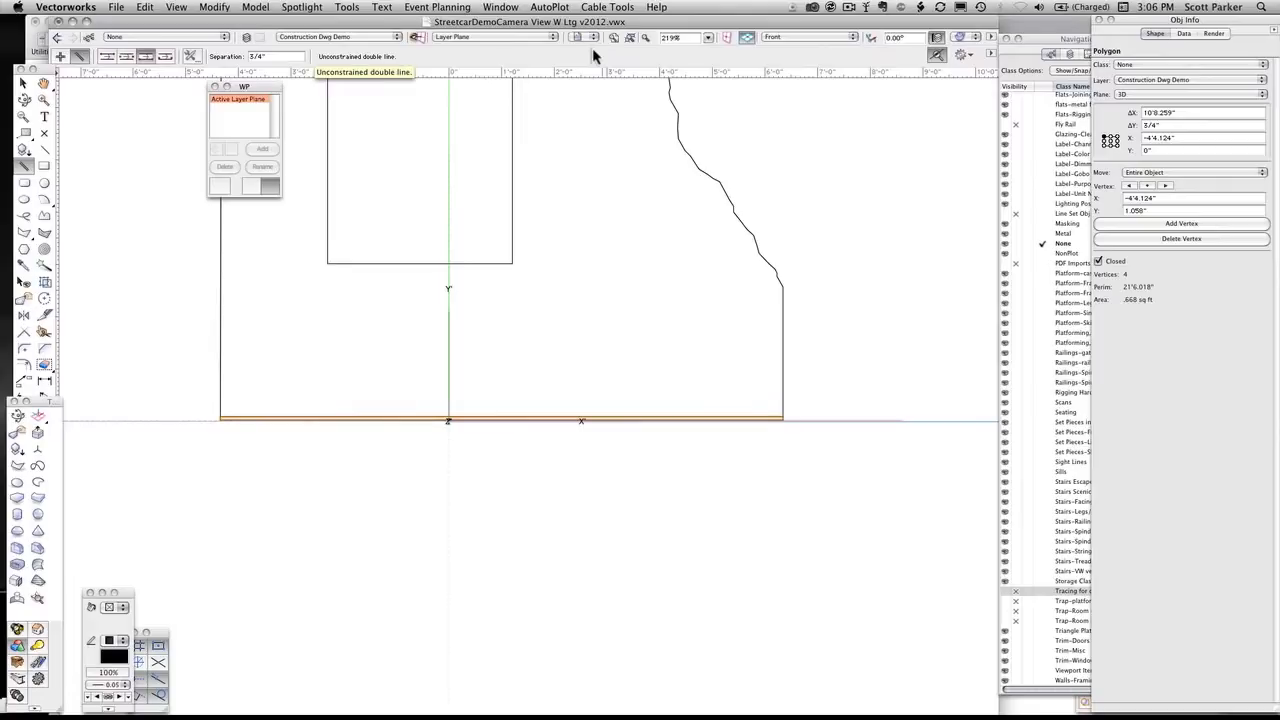
Extrude the new bottom rail polygon 2.5 inches
{"action": "key", "text": "super+e"}
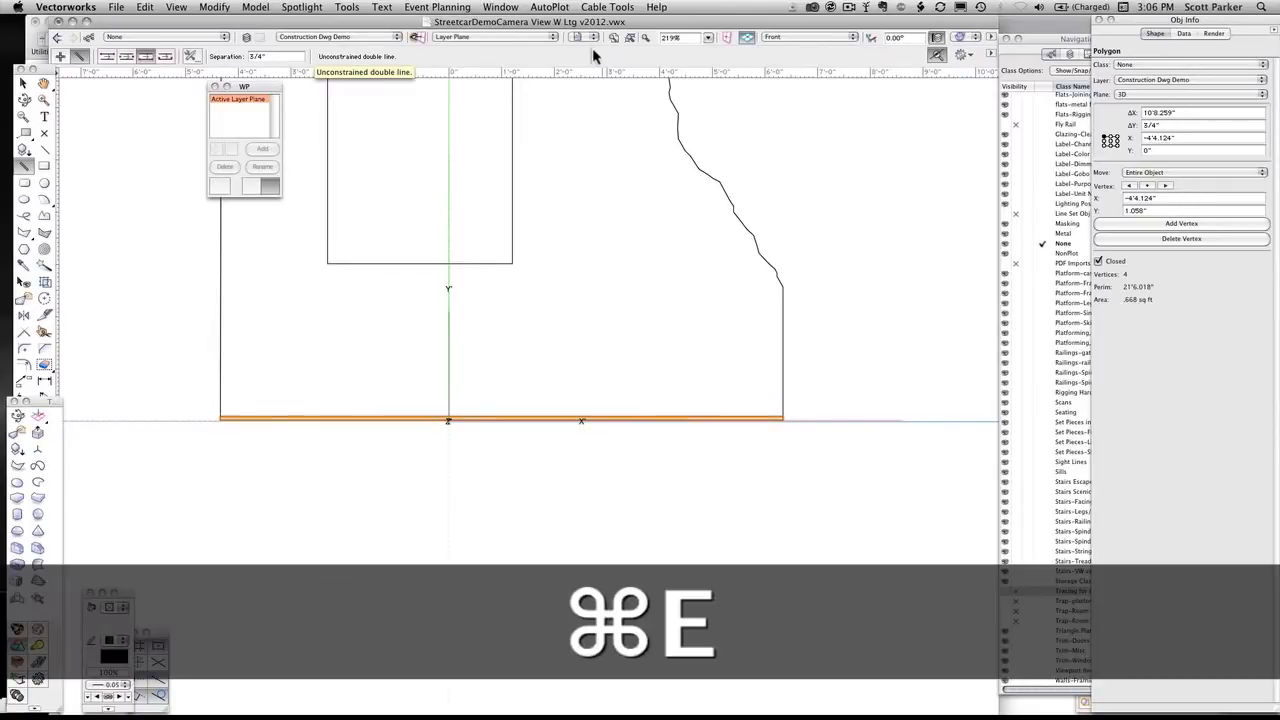
{"action": "type", "text": "2.5"}
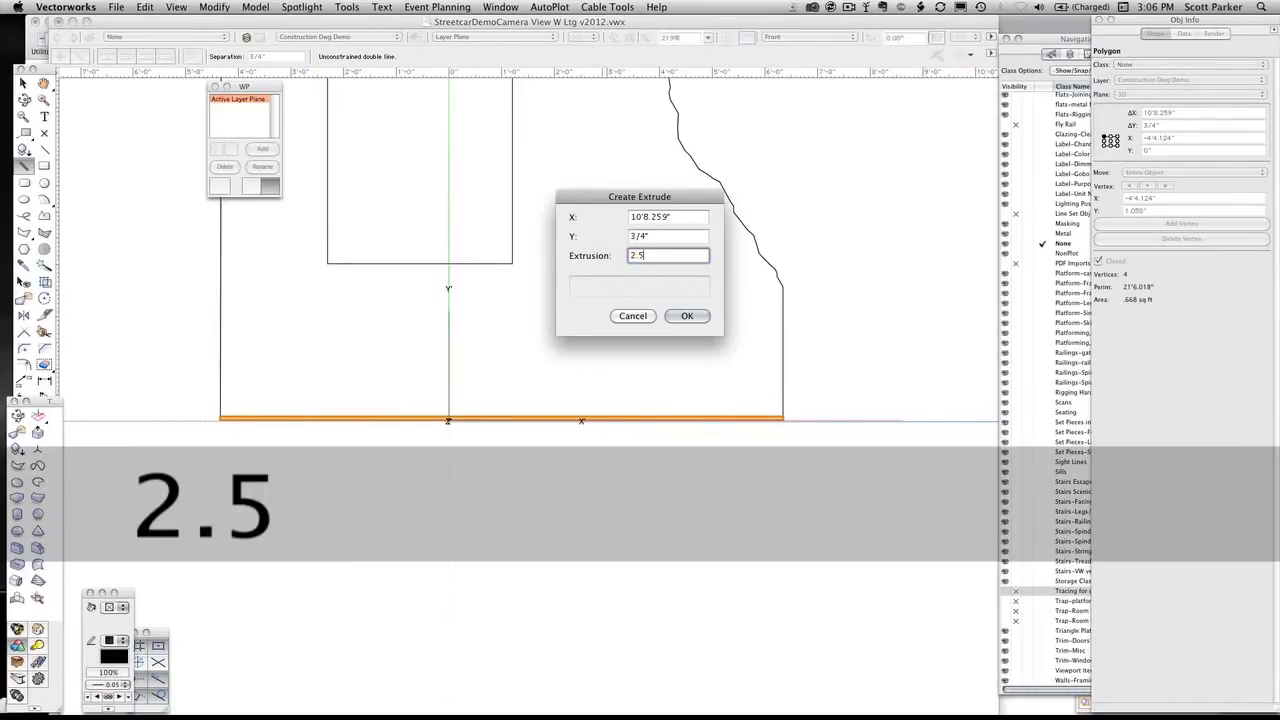
{"action": "key", "text": "Return"}
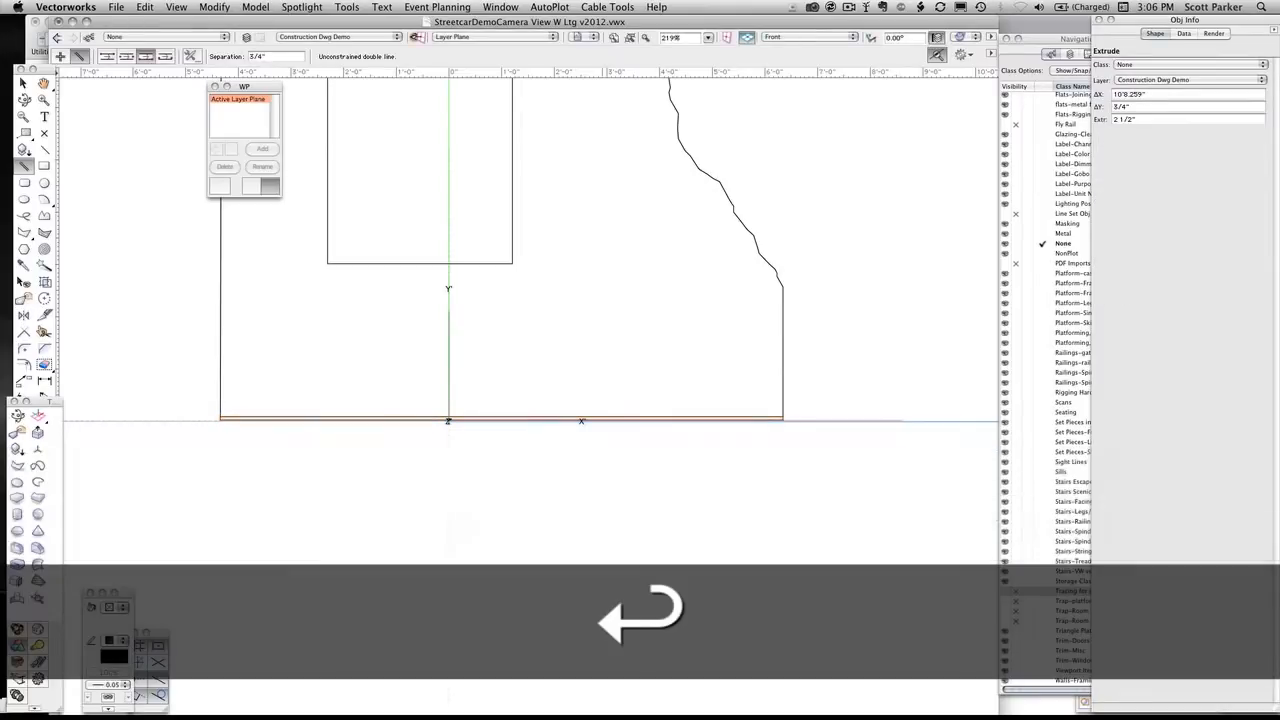
Show the extruded rail in Left Isometric, deselect it, and compare its position with the facing
{"action": "key", "text": "1"}
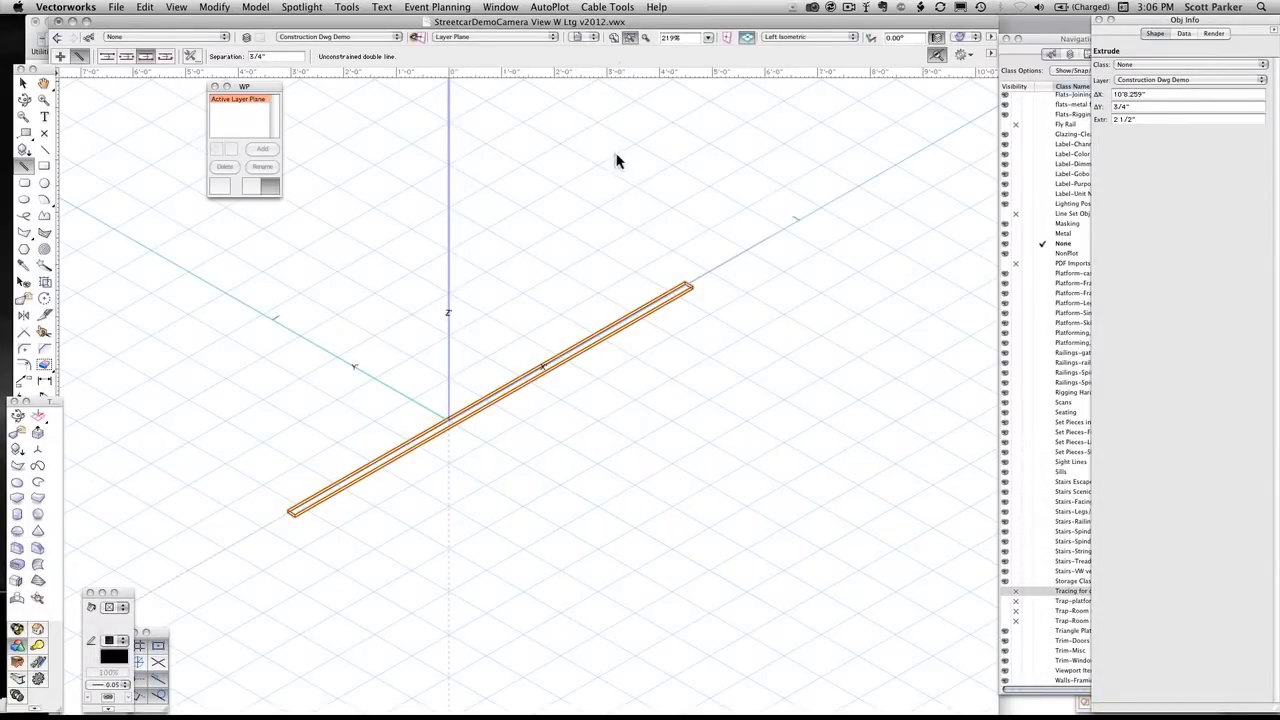
{"action": "key", "text": "x"}
{"action": "key", "text": "x"}
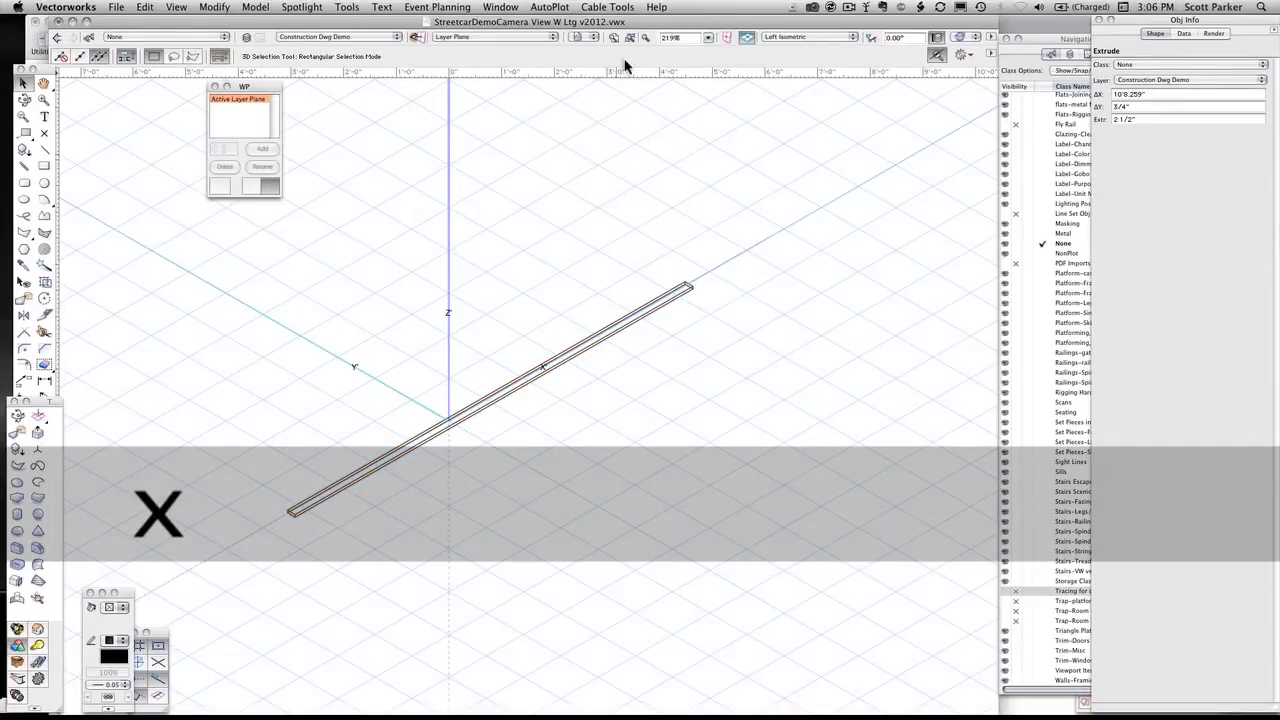
{"action": "left_click", "coordinate": [630, 38]}
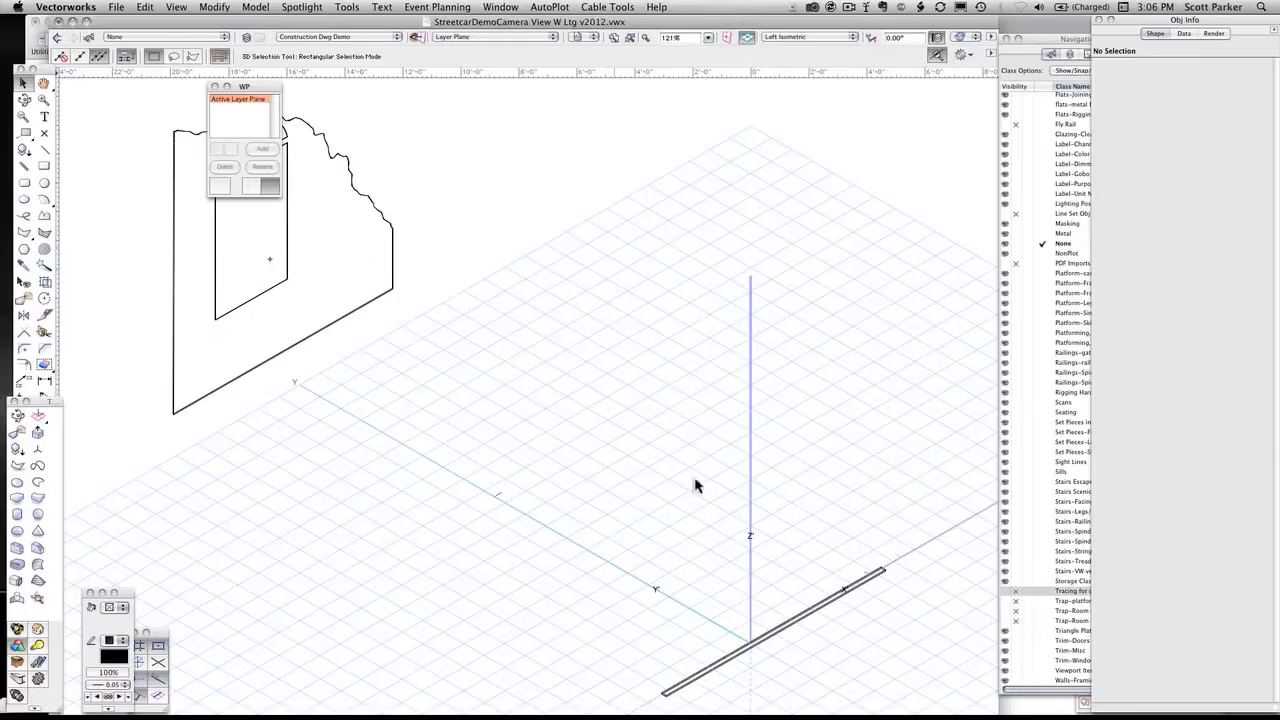
{"action": "mouse_move", "coordinate": [734, 565]}
{"action": "left_mouse_down"}
{"action": "mouse_move", "coordinate": [586, 366]}
{"action": "mouse_move", "coordinate": [580, 295]}
{"action": "left_mouse_up"}
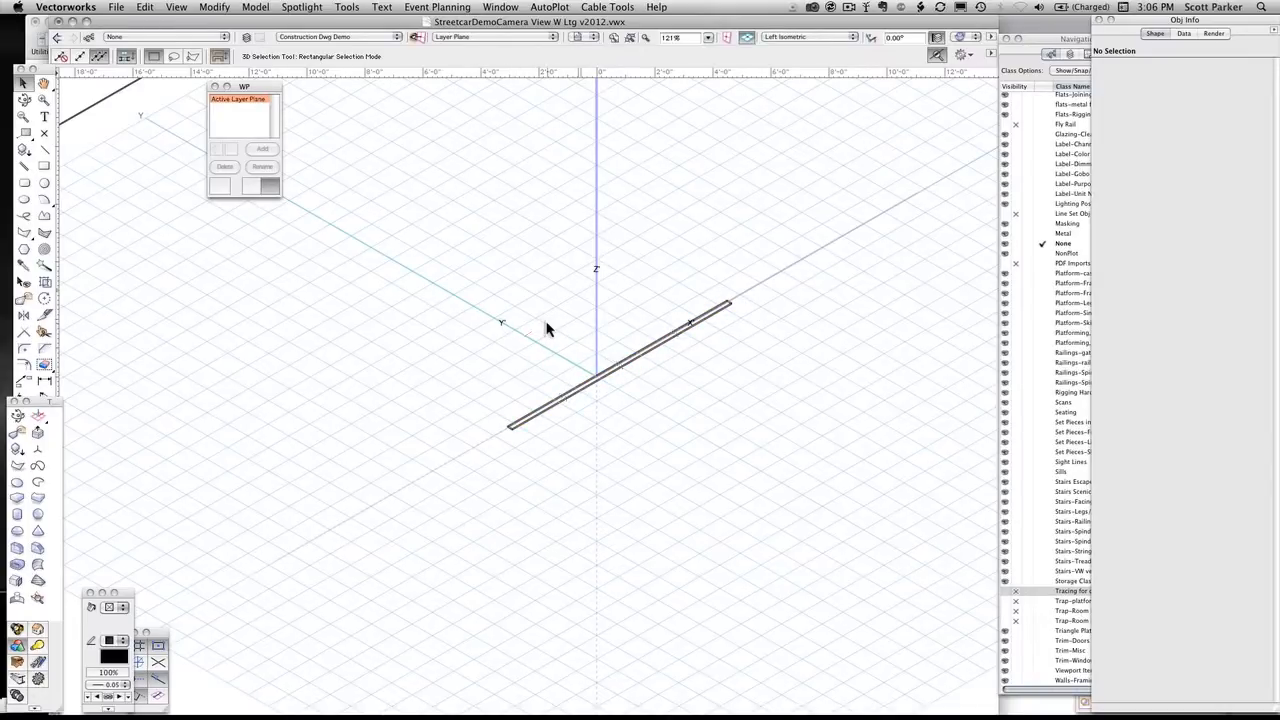
Show the extruded rail and the distant facing together in the Top/Plan view
{"action": "key", "text": "0"}
{"action": "scroll", "coordinate": [561, 328], "scroll_direction": "down", "scroll_amount": 3}
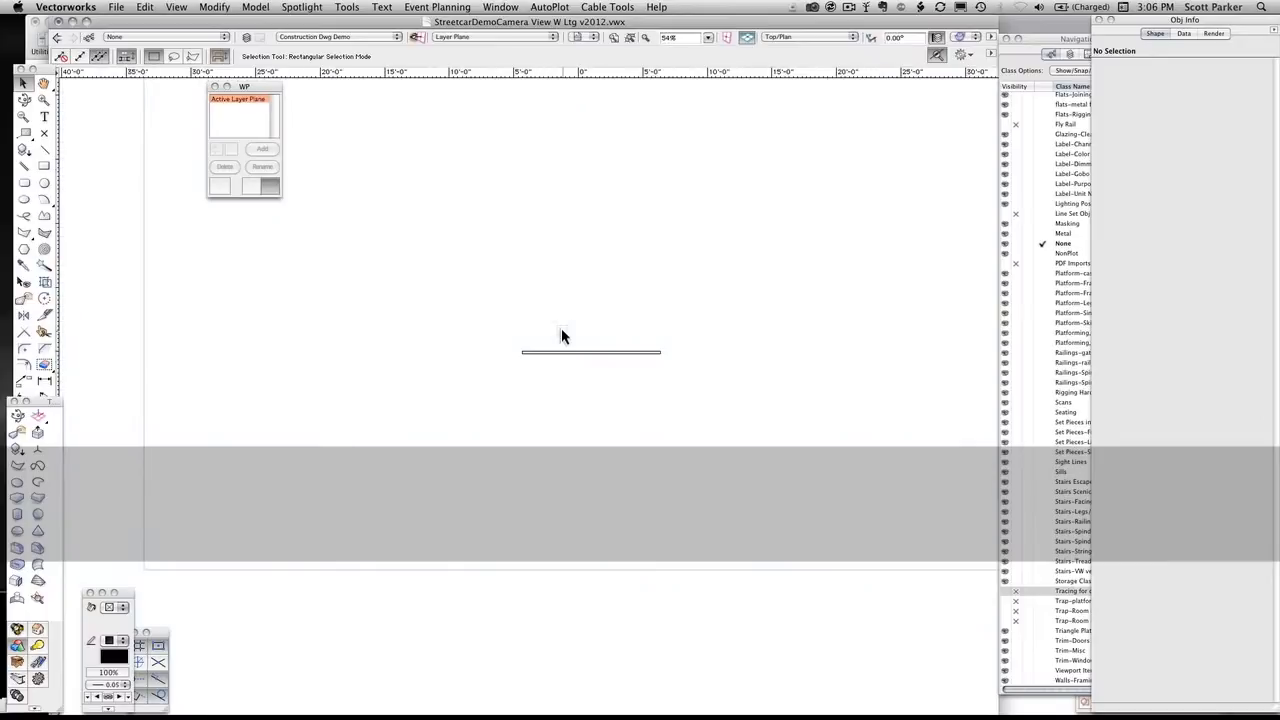
{"action": "left_click_drag", "start_coordinate": [496, 409], "coordinate": [492, 430]}
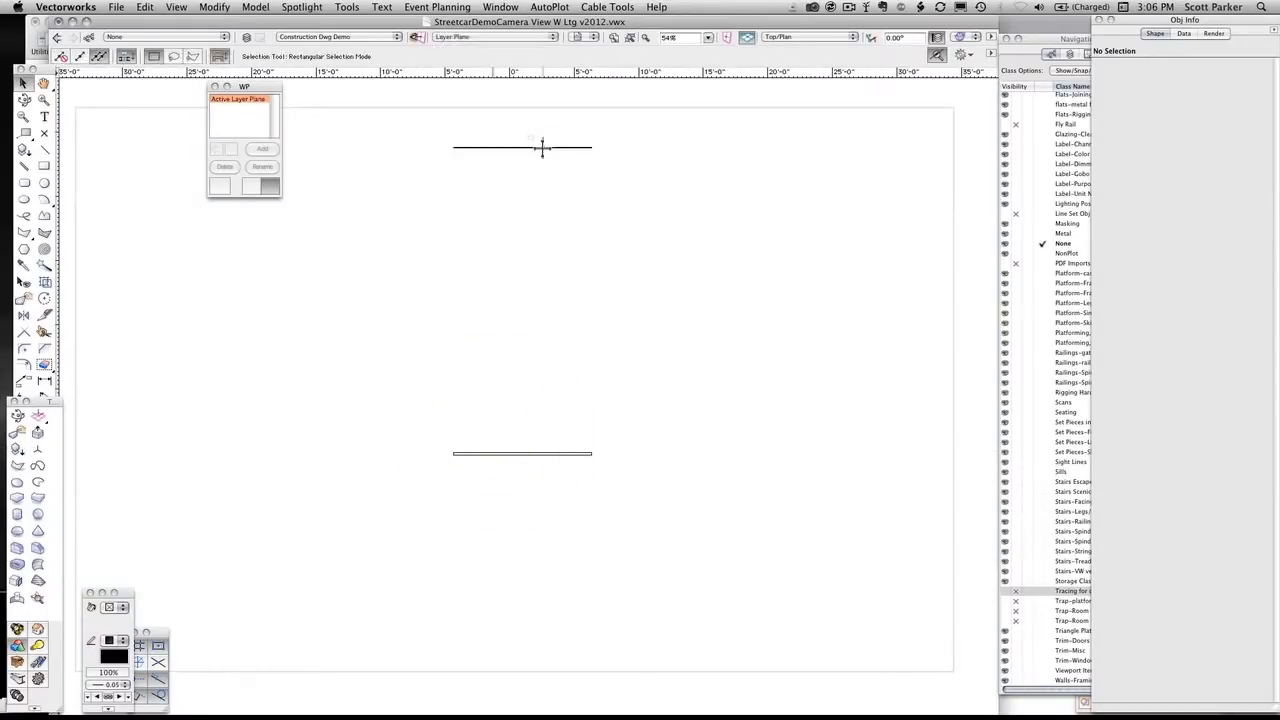
Move the facing against the bottom rail, snapping its left endpoint to the rail's near left corner
{"action": "left_click_drag", "start_coordinate": [543, 147], "coordinate": [544, 468]}
{"action": "scroll", "coordinate": [541, 466], "scroll_direction": "up", "scroll_amount": 4}
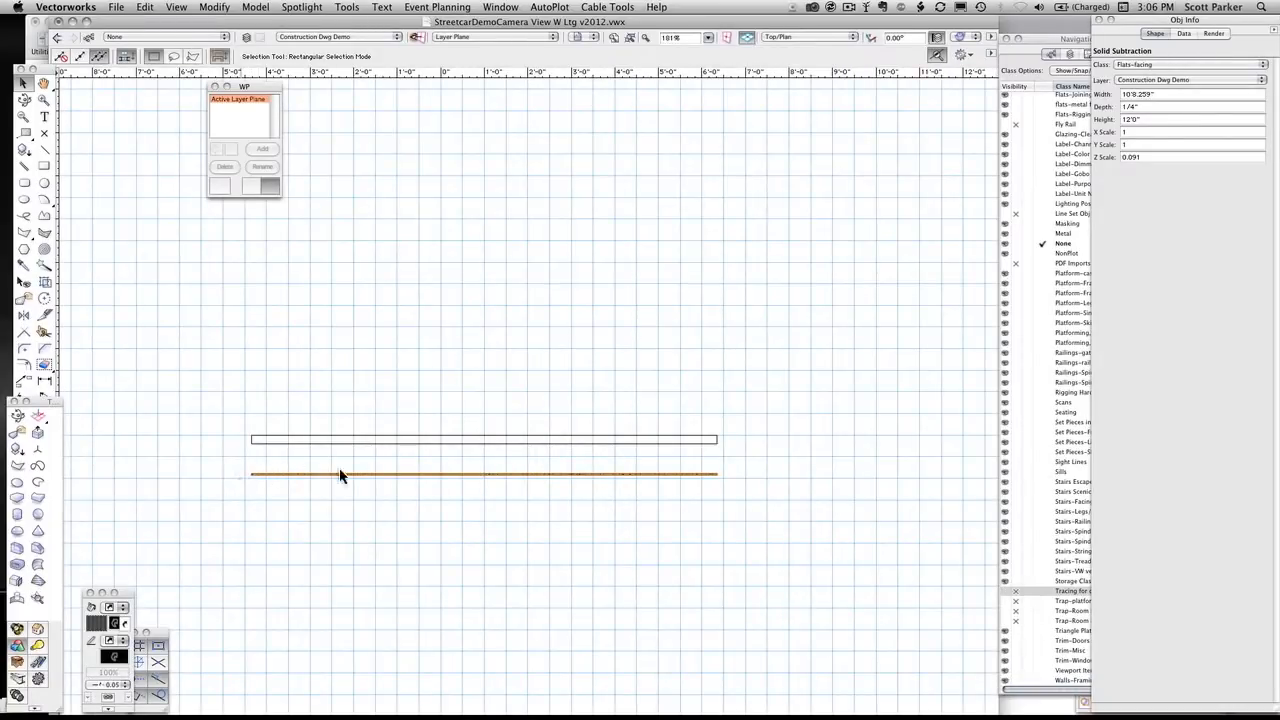
{"action": "scroll", "coordinate": [282, 492], "scroll_direction": "up", "scroll_amount": 5}
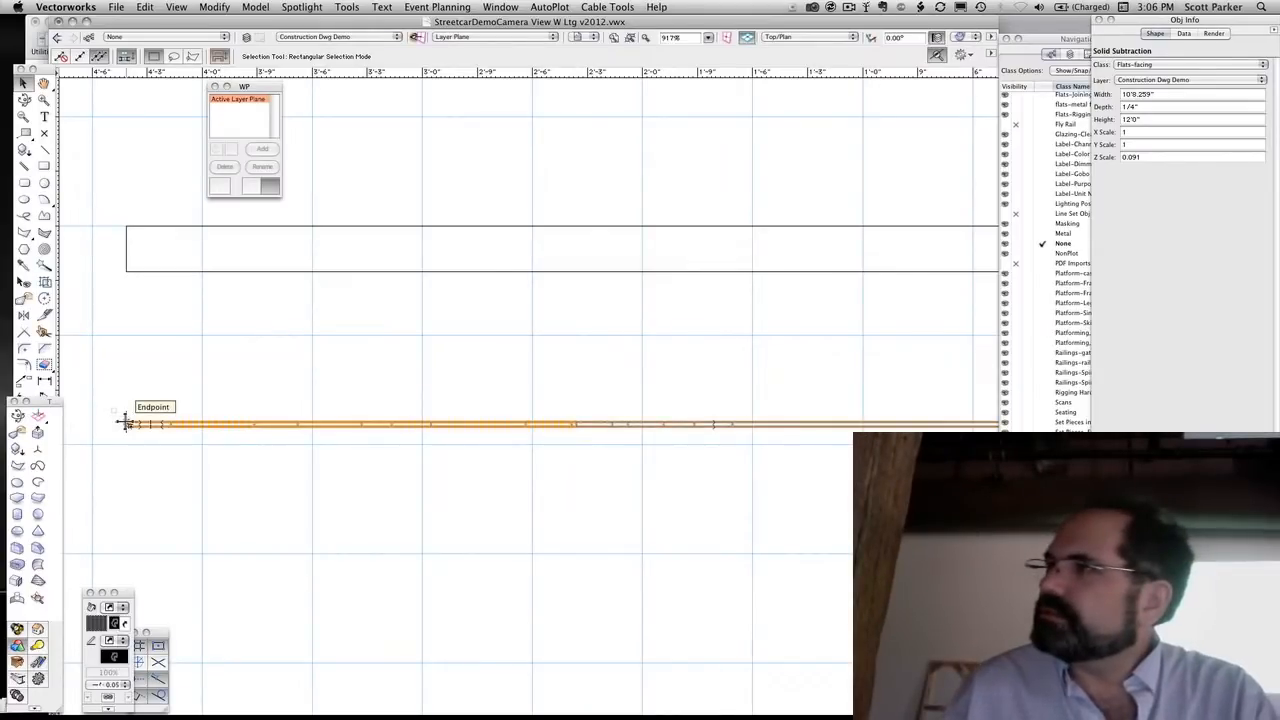
{"action": "left_click_drag", "start_coordinate": [128, 423], "coordinate": [123, 272]}
{"action": "scroll", "coordinate": [380, 297], "scroll_direction": "down", "scroll_amount": 3}
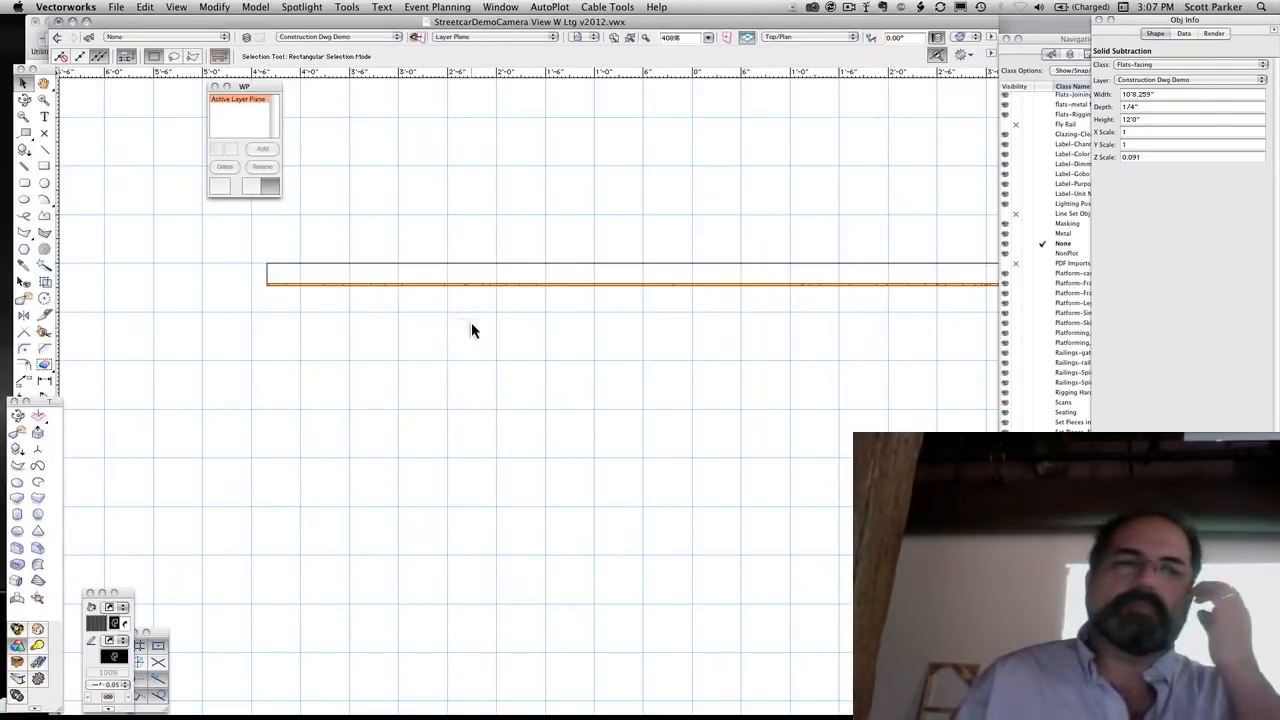
{"action": "scroll", "coordinate": [475, 323], "scroll_direction": "down", "scroll_amount": 2}
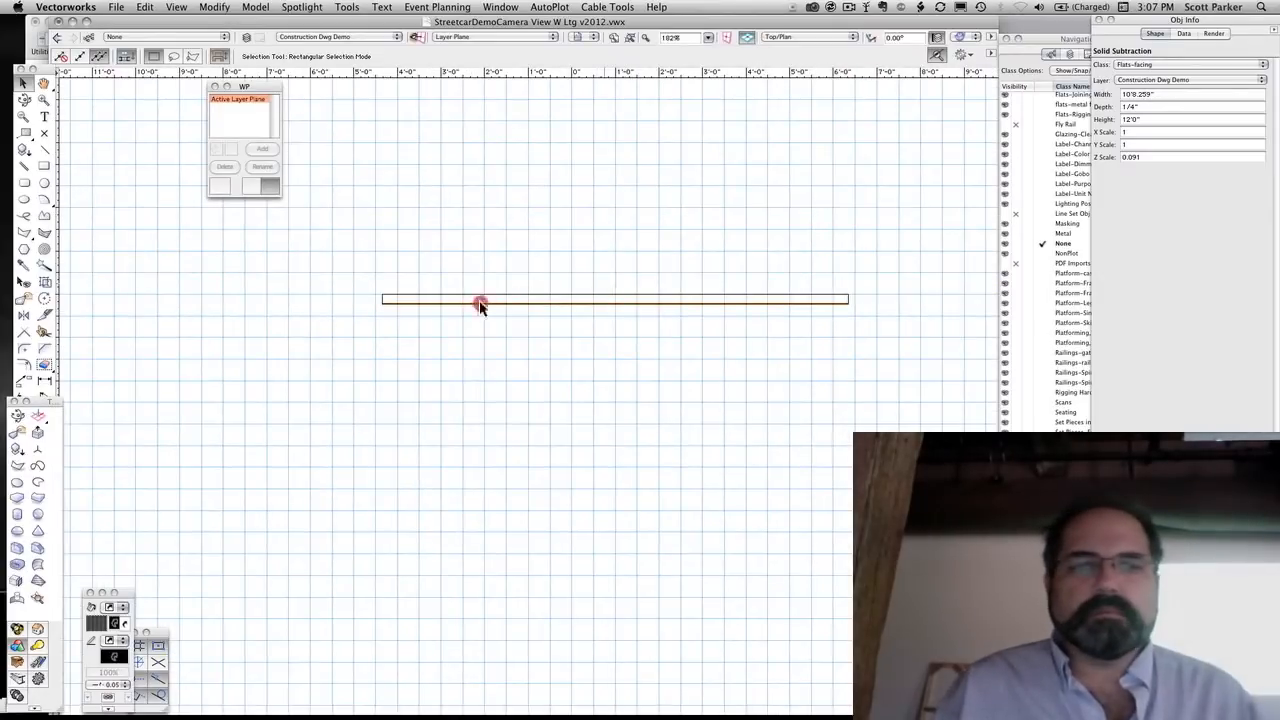
{"action": "middle_click_drag", "start_coordinate": [480, 303], "coordinate": [469, 306]}
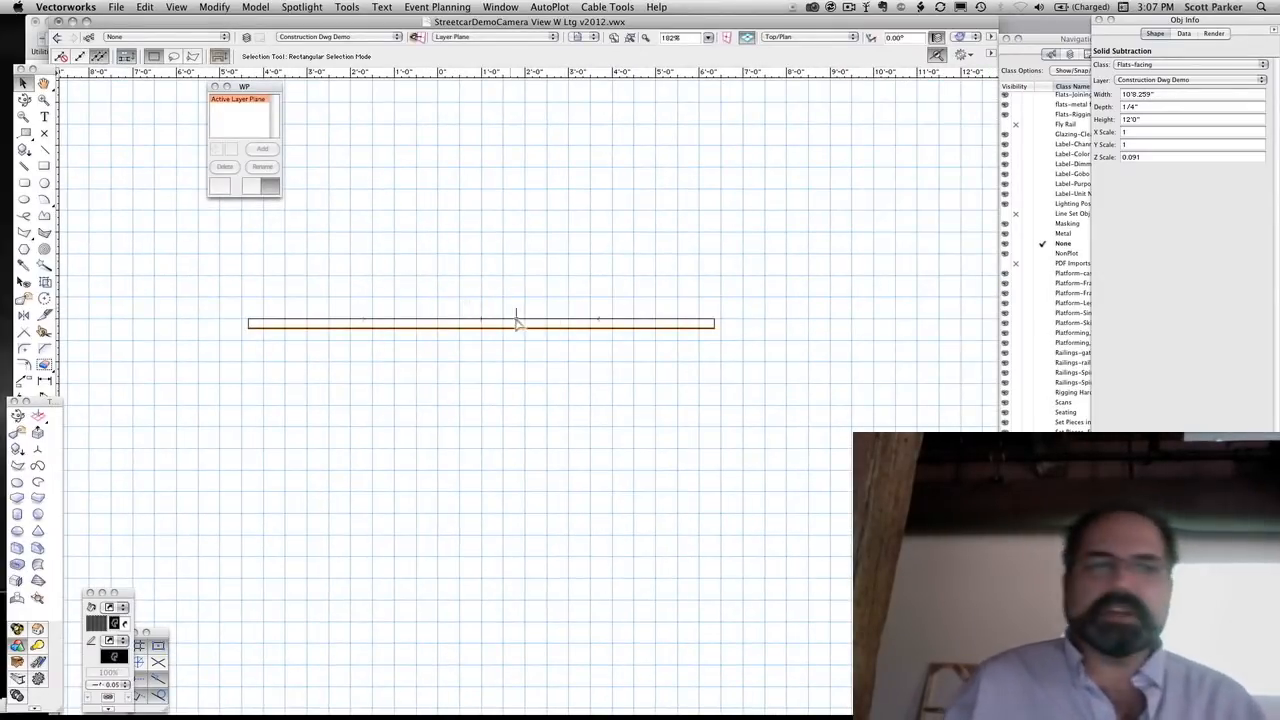
Deselect the facing and check its fit against the bottom rail in the Left Isometric, Front and Top views
{"action": "left_click", "coordinate": [497, 360]}
{"action": "key", "text": "1"}
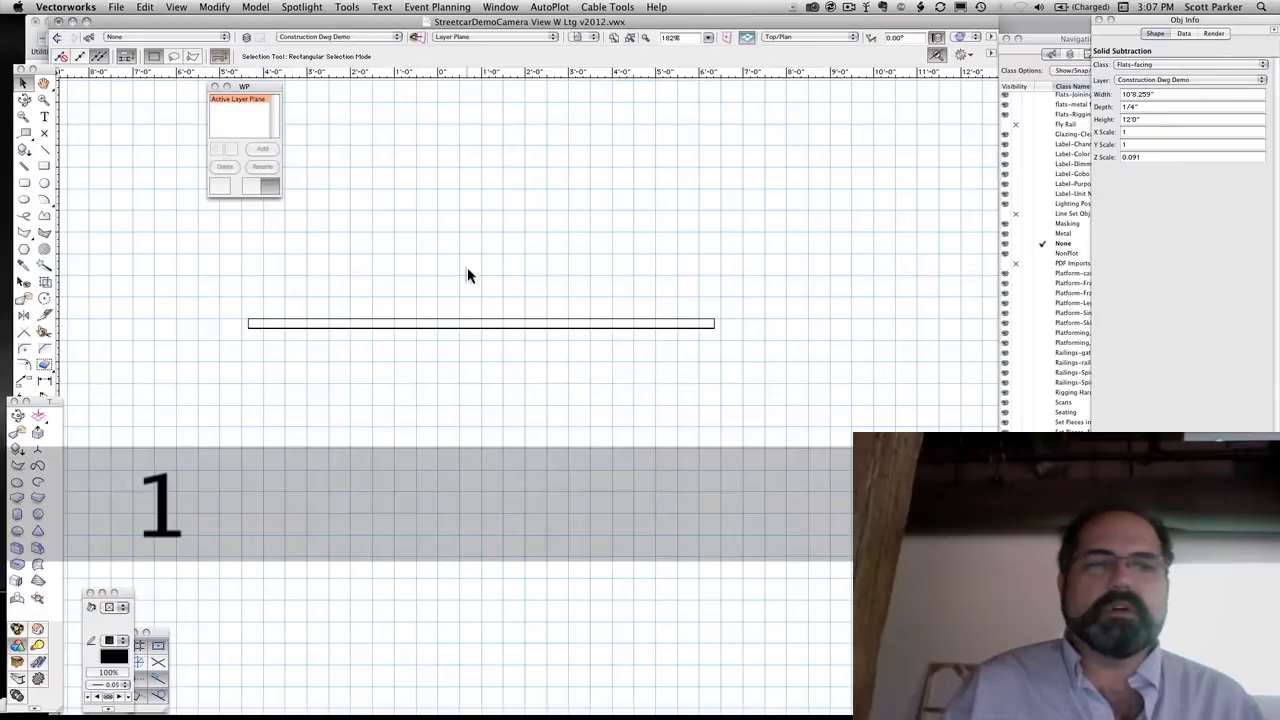
{"action": "key", "text": "2"}
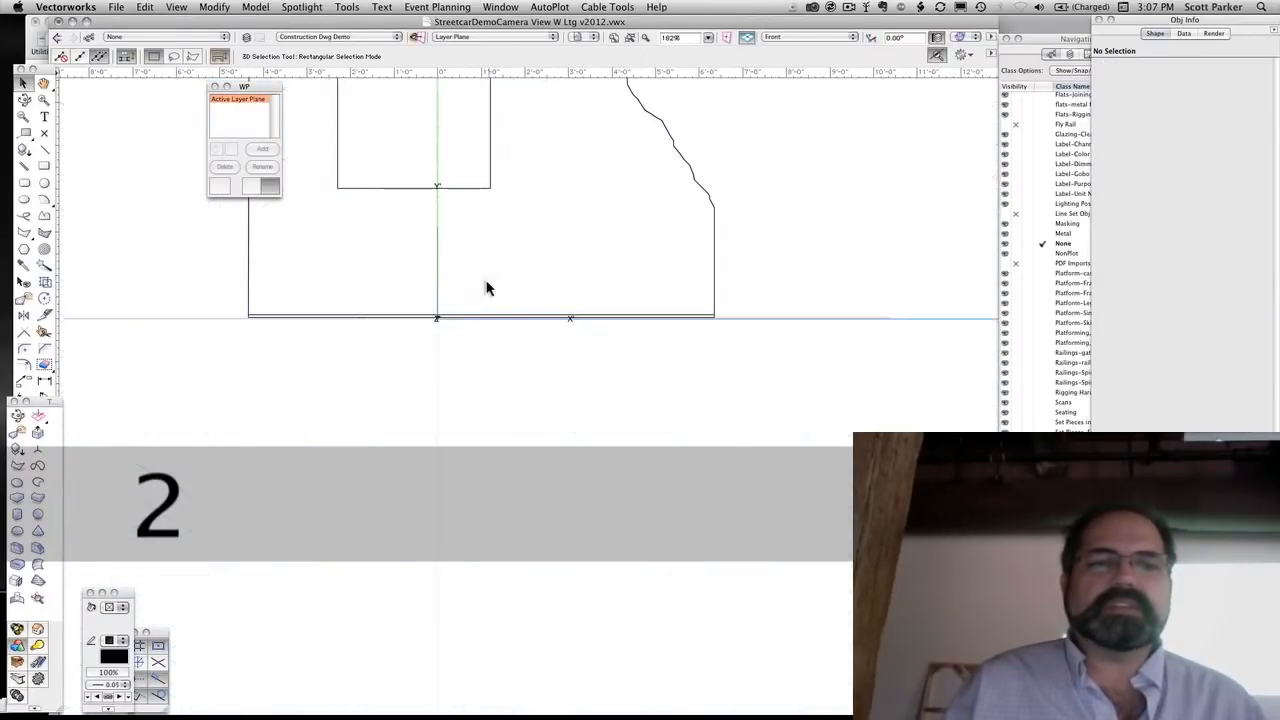
{"action": "key", "text": "4"}
{"action": "key", "text": "5"}
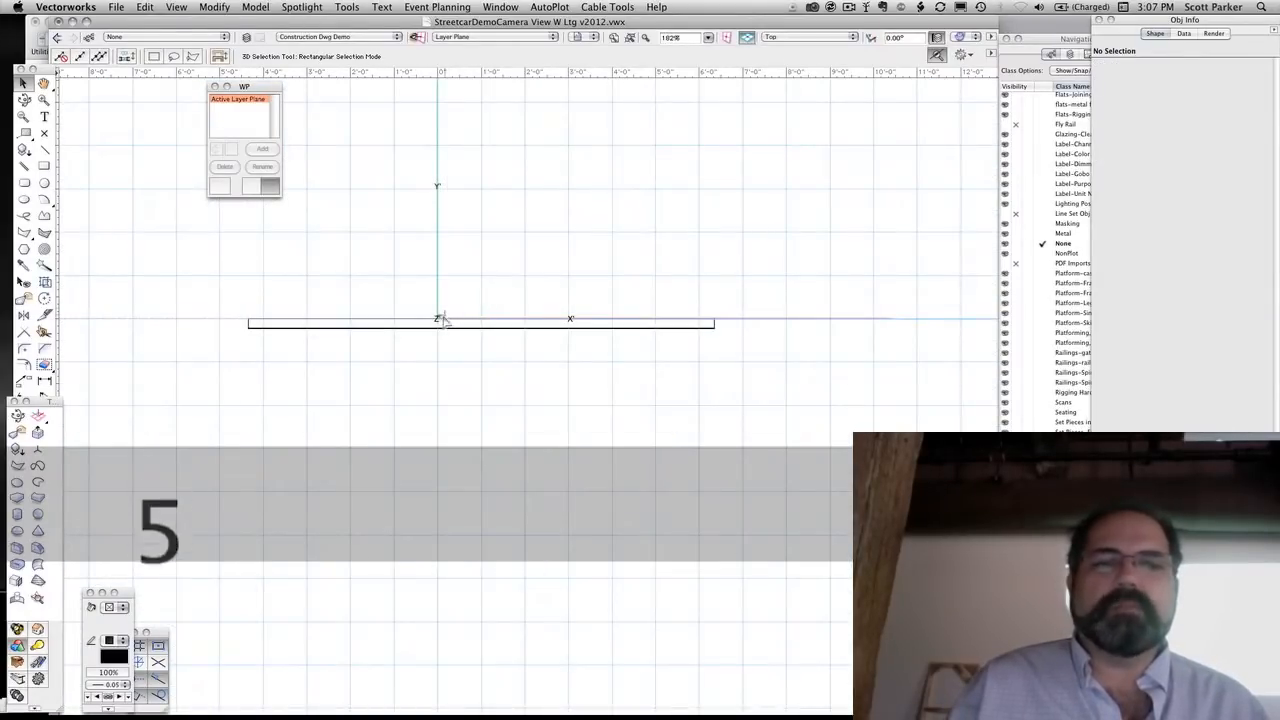
{"action": "key", "text": "1"}
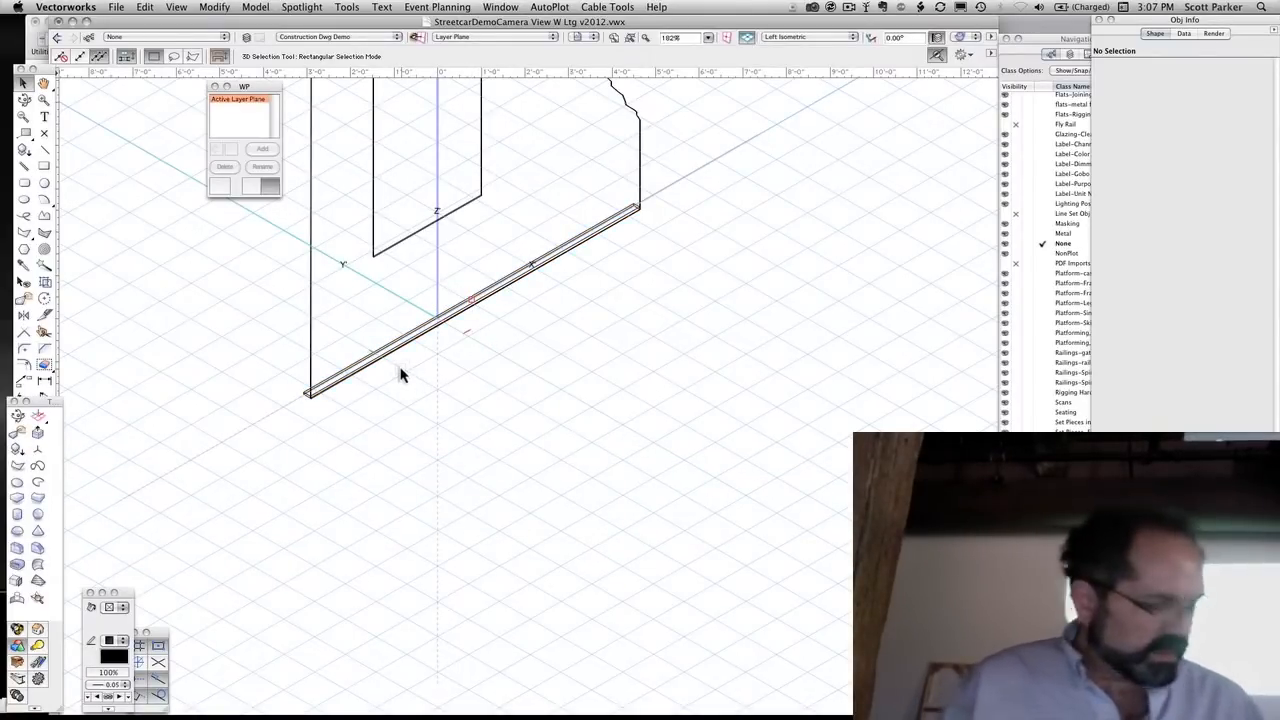
In the Front view, draw a 3/4" double-line stile about 11'11" tall inside the facing's left edge, from bottom endpoint to top corner
{"action": "key", "text": "2"}
{"action": "key", "text": "space"}
{"action": "mouse_move", "coordinate": [403, 371]}
{"action": "left_mouse_down"}
{"action": "mouse_move", "coordinate": [474, 577]}
{"action": "mouse_move", "coordinate": [474, 634]}
{"action": "left_mouse_up"}
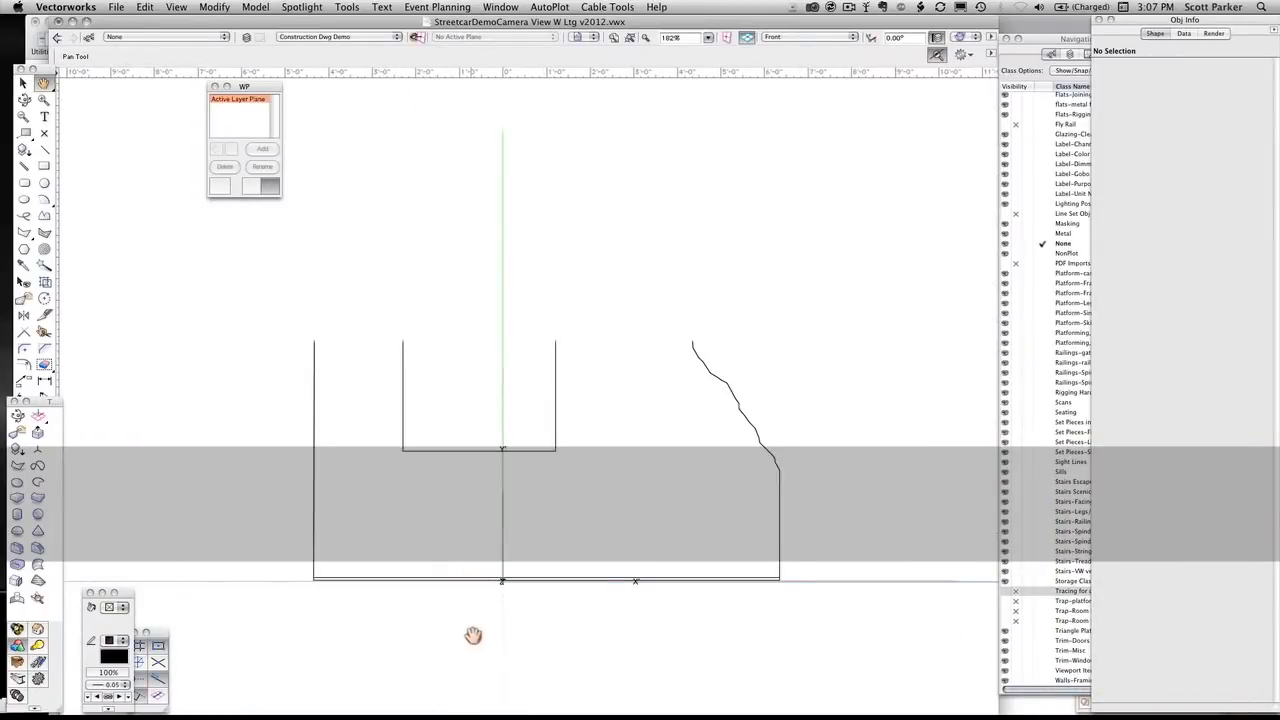
{"action": "left_click_drag", "start_coordinate": [345, 316], "coordinate": [343, 336]}
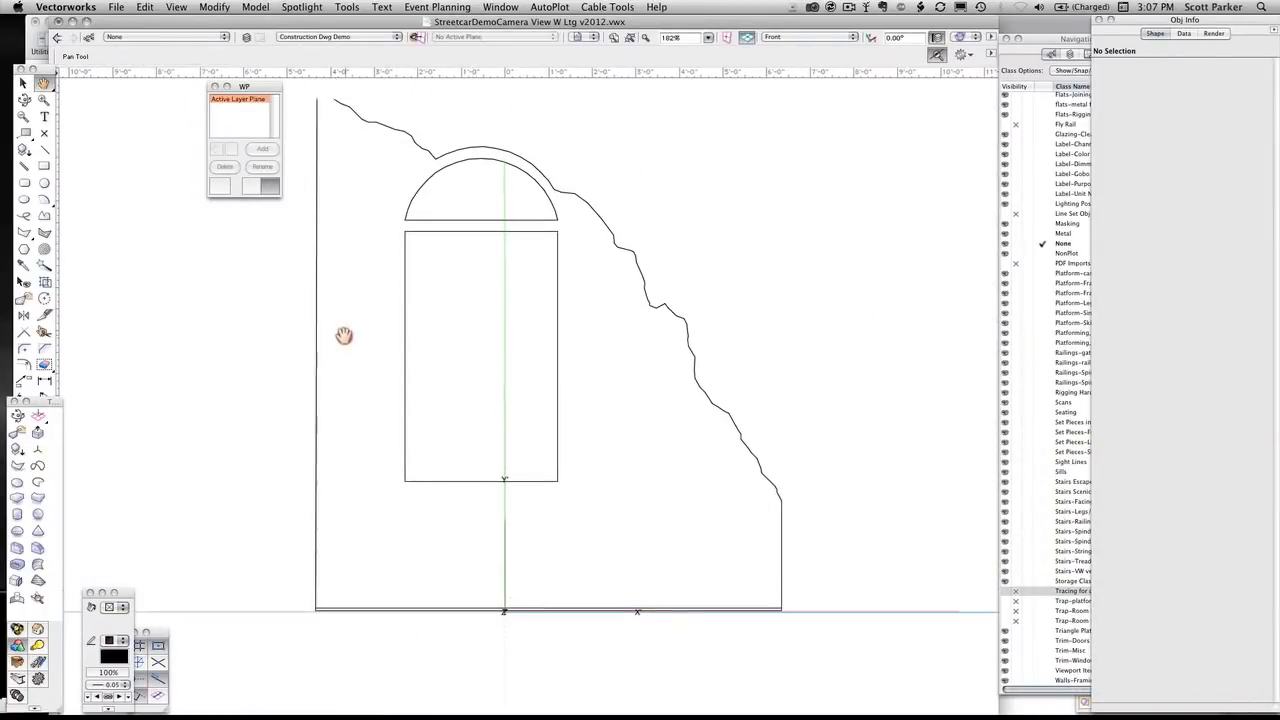
{"action": "left_click", "coordinate": [26, 168]}
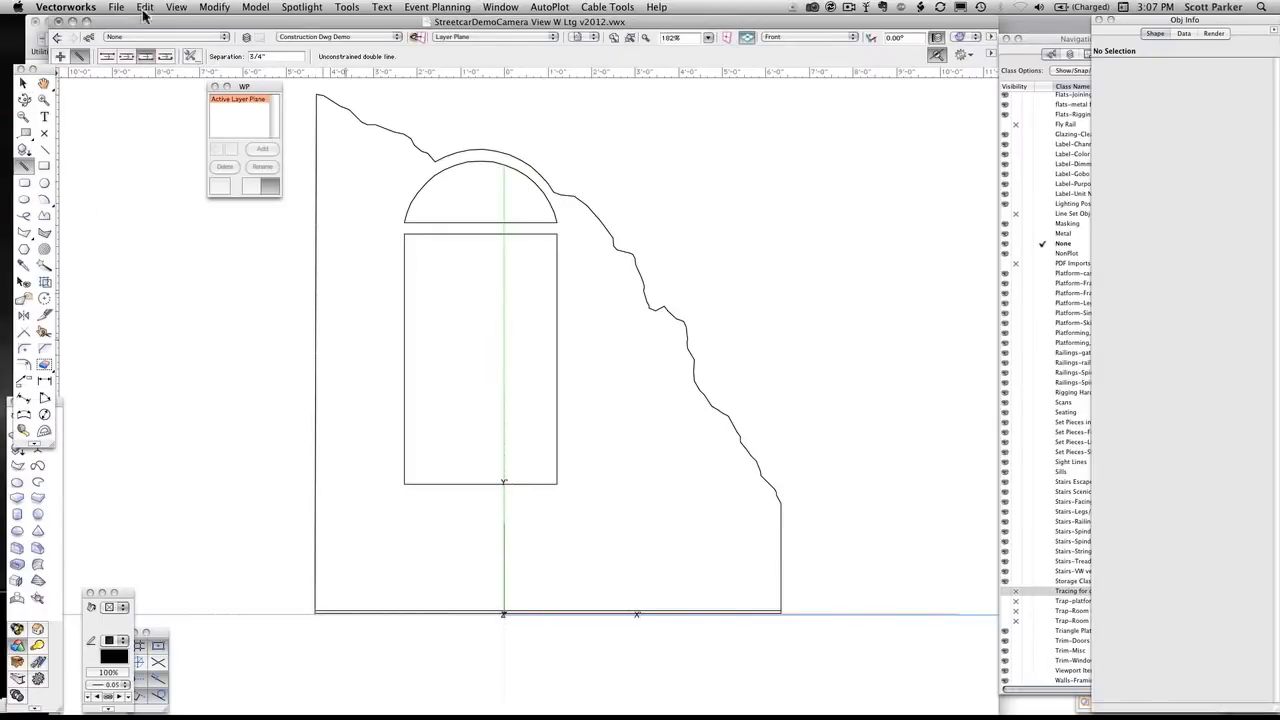
{"action": "left_click", "coordinate": [107, 57]}
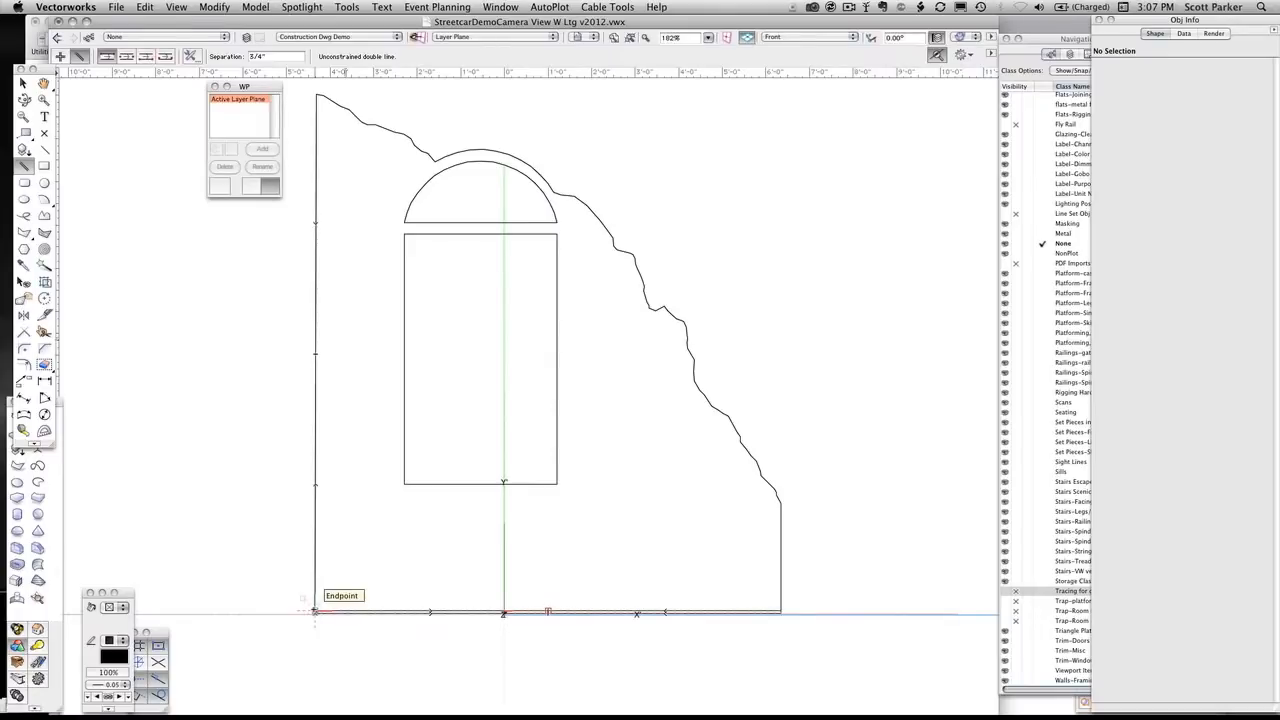
{"action": "left_click", "coordinate": [315, 611]}
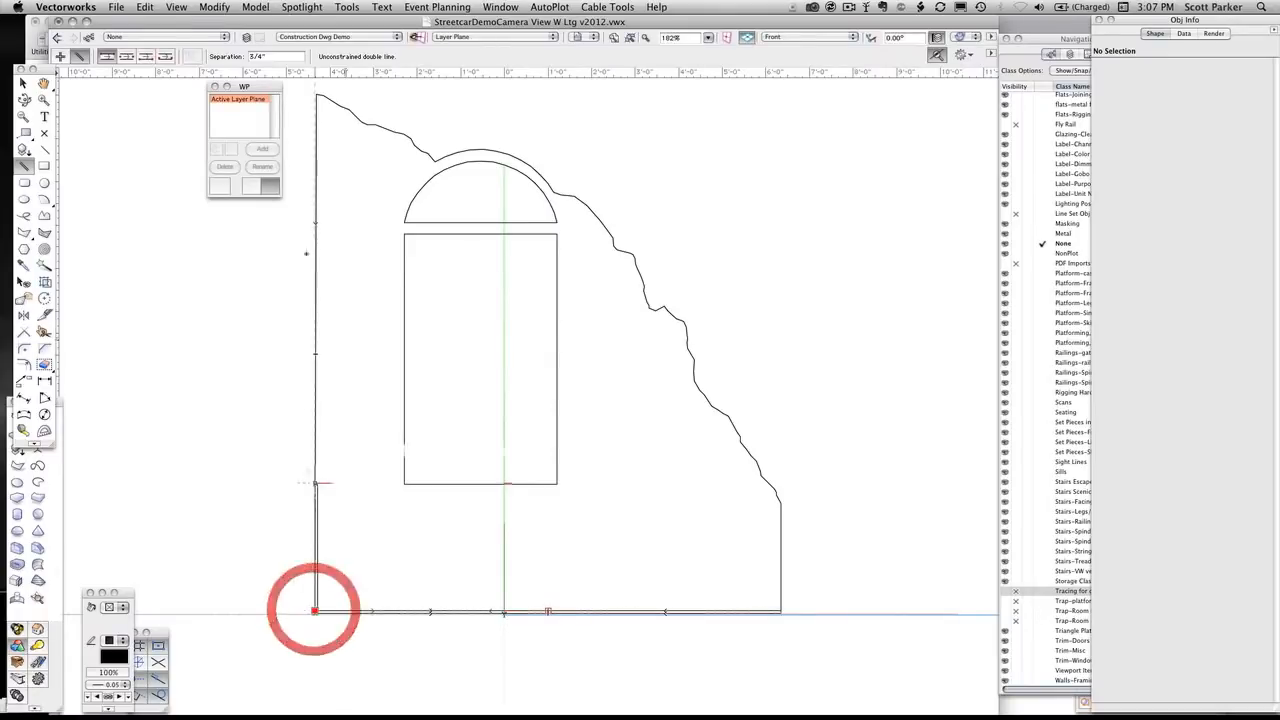
{"action": "left_click", "coordinate": [314, 95]}
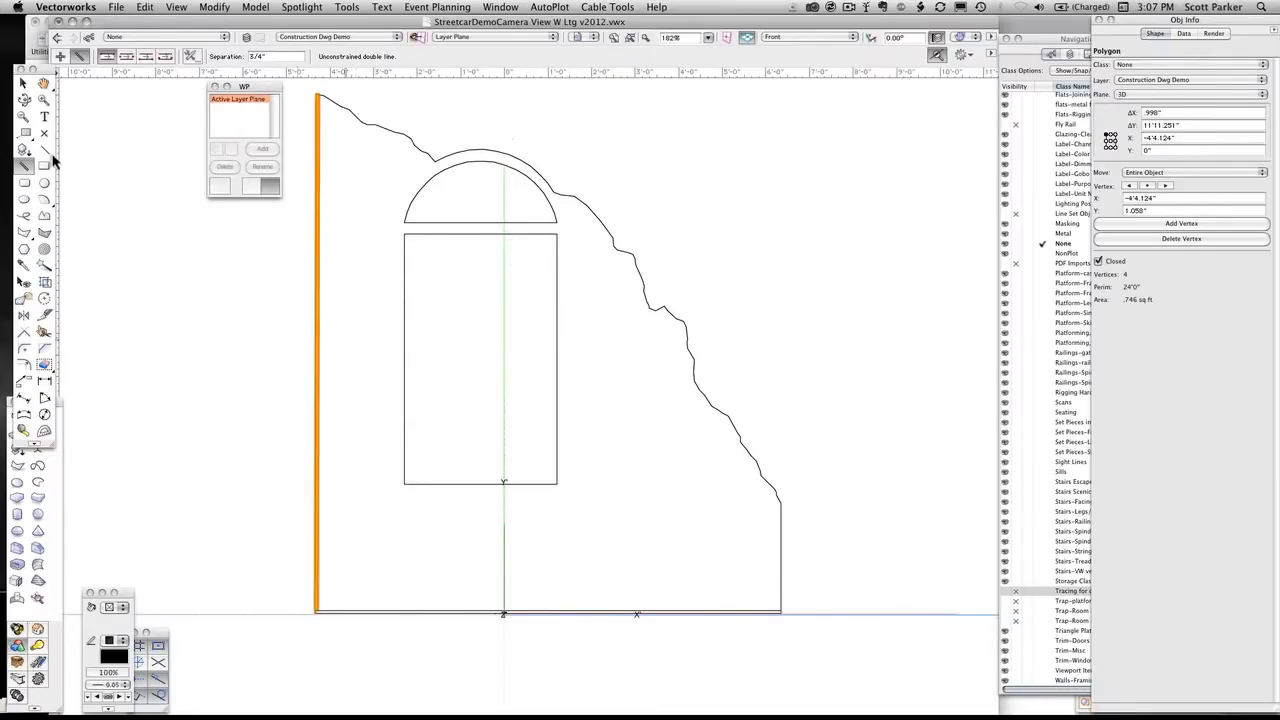
Draw a 3/4" double-line stile about 11' tall outside the window opening's left edge, from the bottom rail up to the broken contour
{"action": "left_click", "coordinate": [152, 57]}
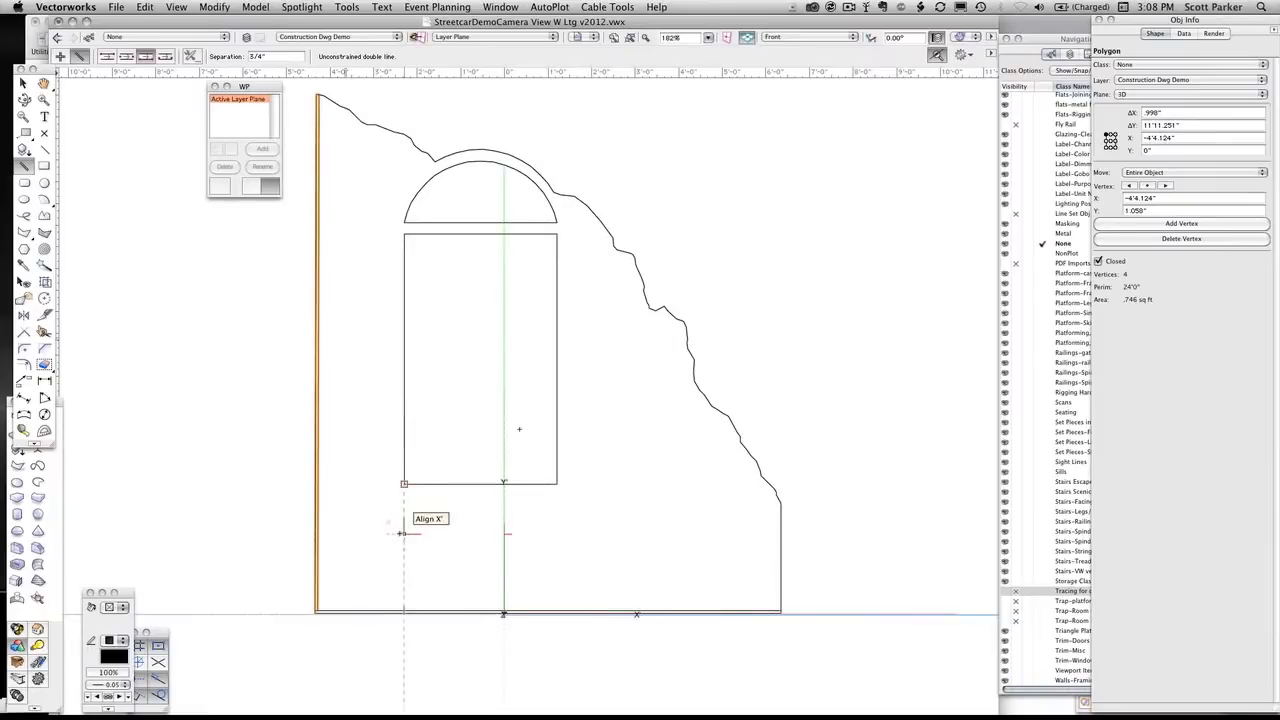
{"action": "left_click", "coordinate": [401, 604]}
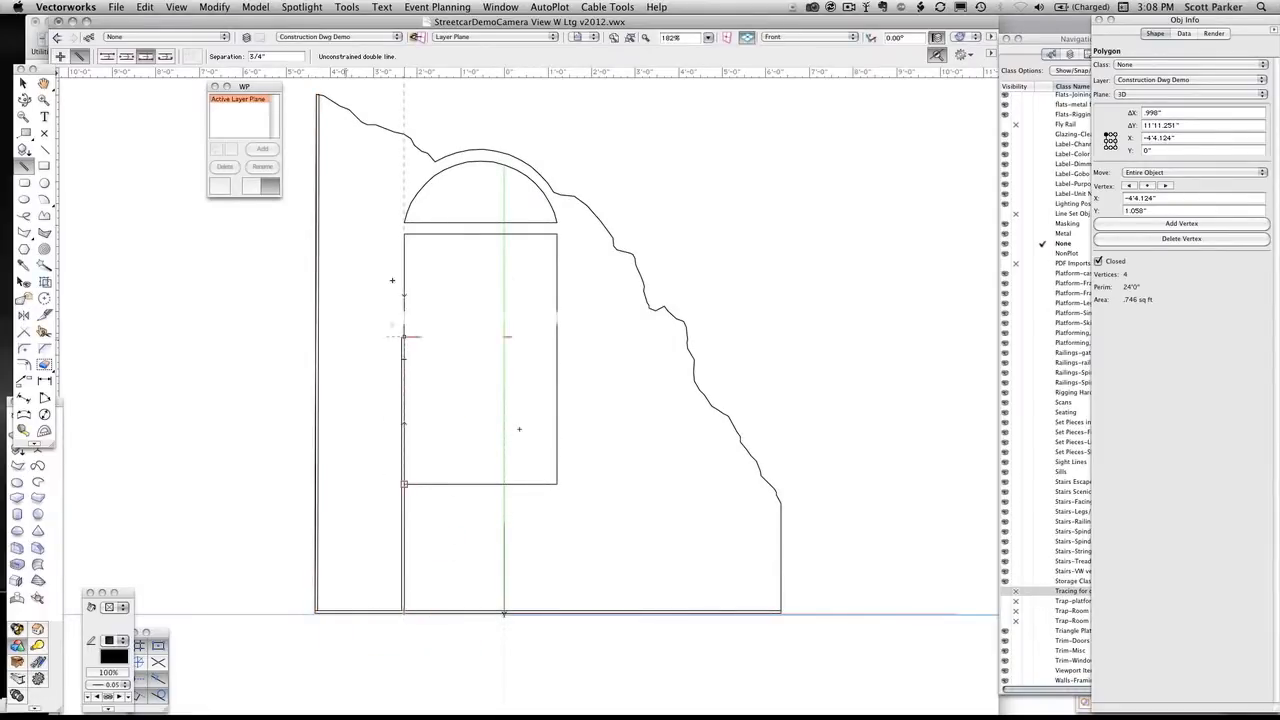
{"action": "left_click", "coordinate": [402, 133], "text": "shift"}
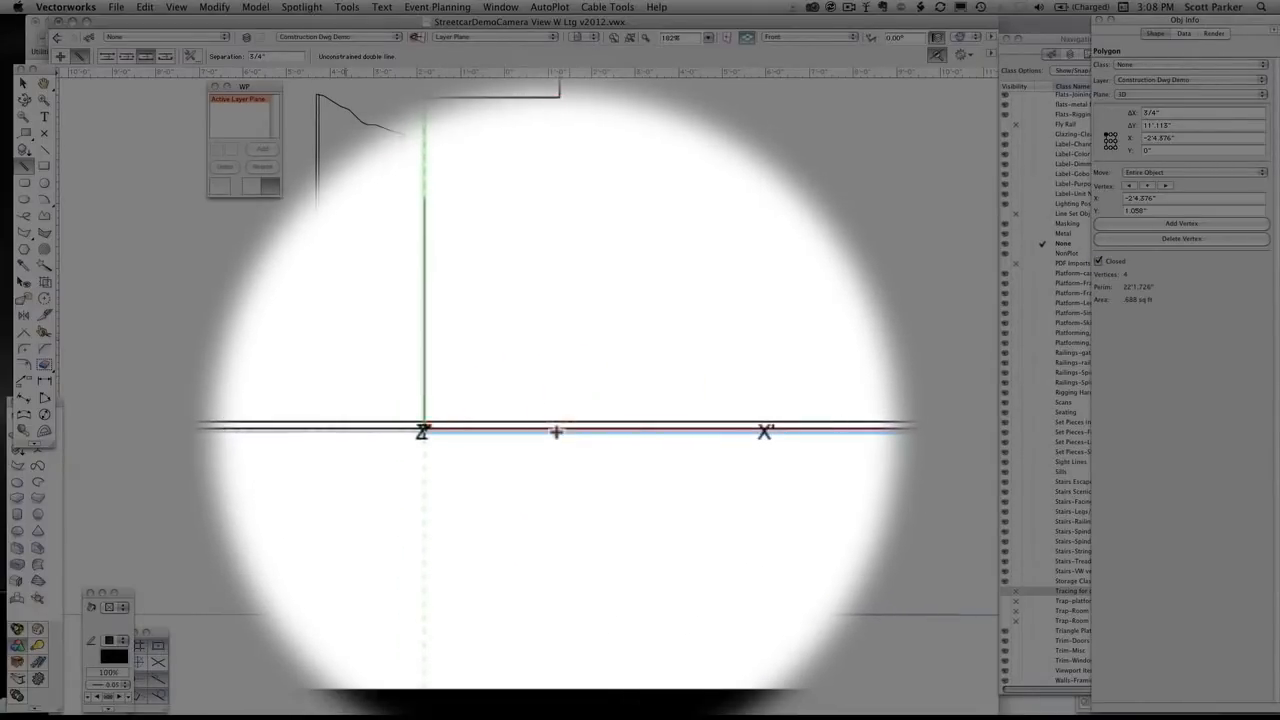
Draw a 3/4" double-line stile outside the window opening's right edge, from the bottom rail up to the contour, flipping the control line side
{"action": "scroll", "coordinate": [556, 430], "scroll_direction": "down", "scroll_amount": 5}
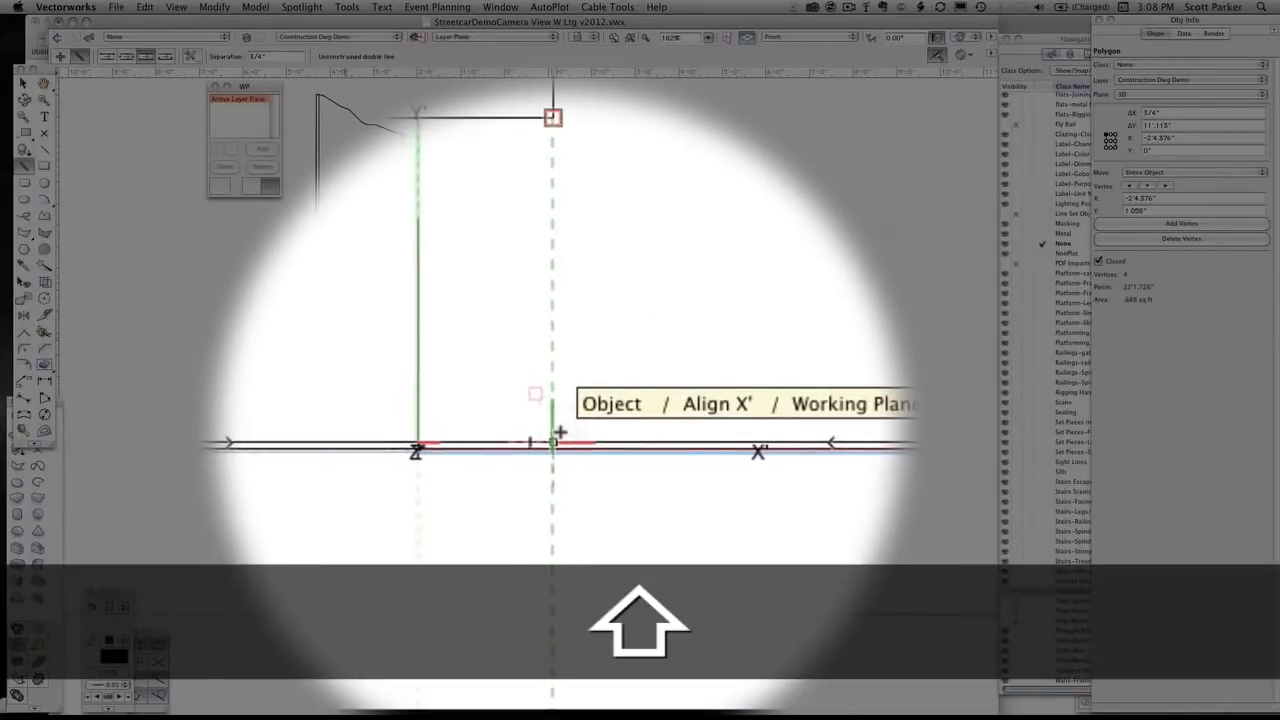
{"action": "left_click", "coordinate": [560, 431], "text": "shift"}
{"action": "scroll", "coordinate": [540, 431], "scroll_direction": "up", "scroll_amount": 6}
{"action": "scroll", "coordinate": [550, 432], "scroll_direction": "up", "scroll_amount": 5}
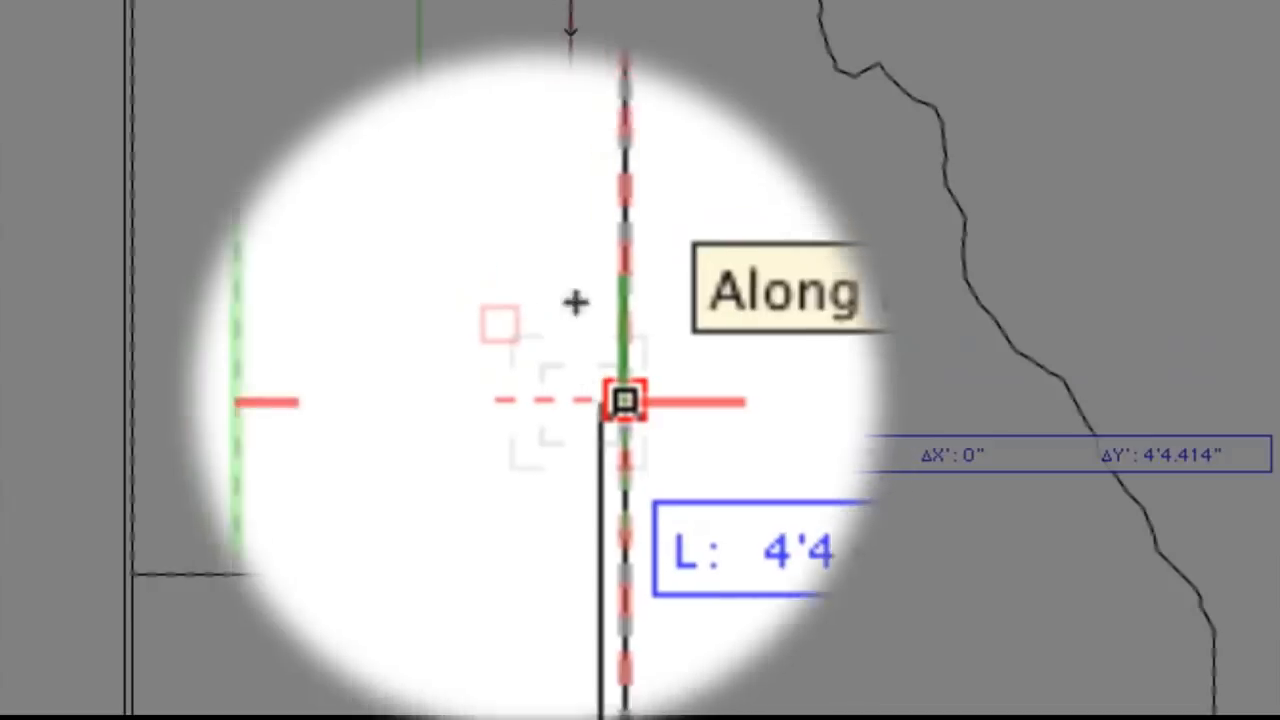
{"action": "scroll", "coordinate": [488, 364], "scroll_direction": "down", "scroll_amount": 5, "text": "ctrl"}
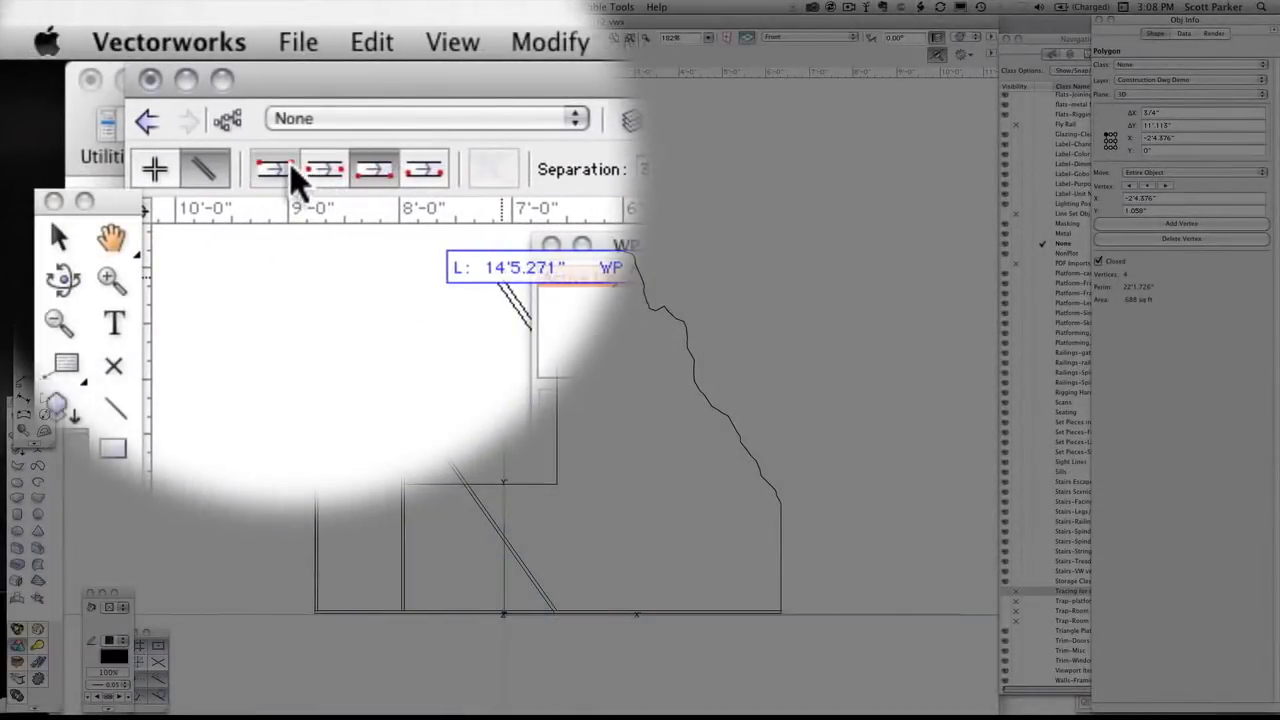
{"action": "left_click", "coordinate": [316, 170]}
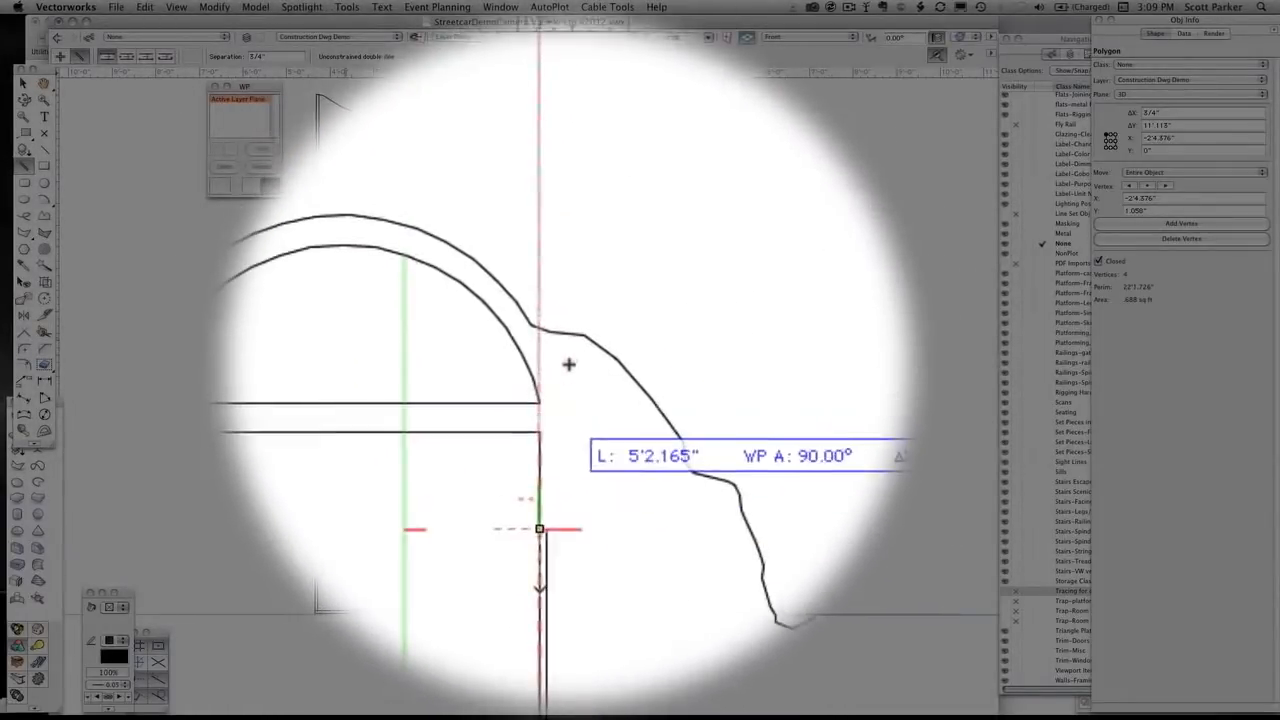
{"action": "left_click", "coordinate": [558, 192]}
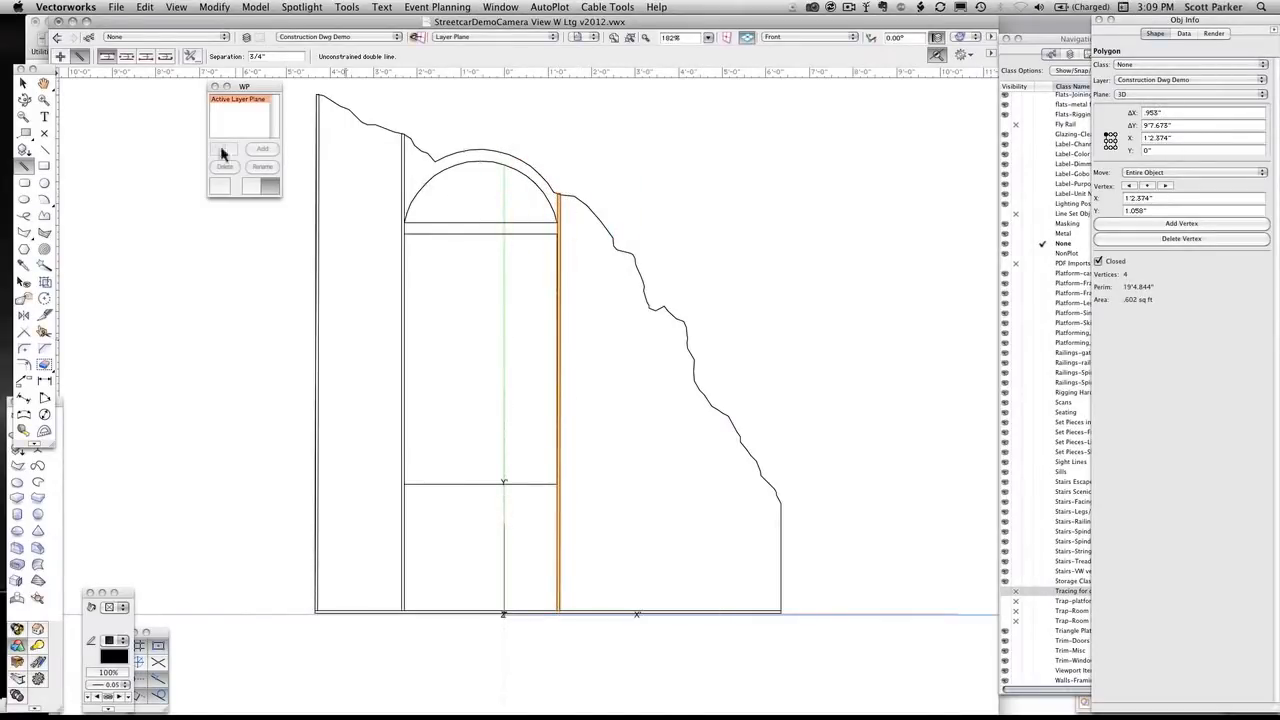
Draw a short 3/4" double-line stile inside the facing's right edge, from the bottom endpoint to the start of the broken contour
{"action": "left_click", "coordinate": [145, 57]}
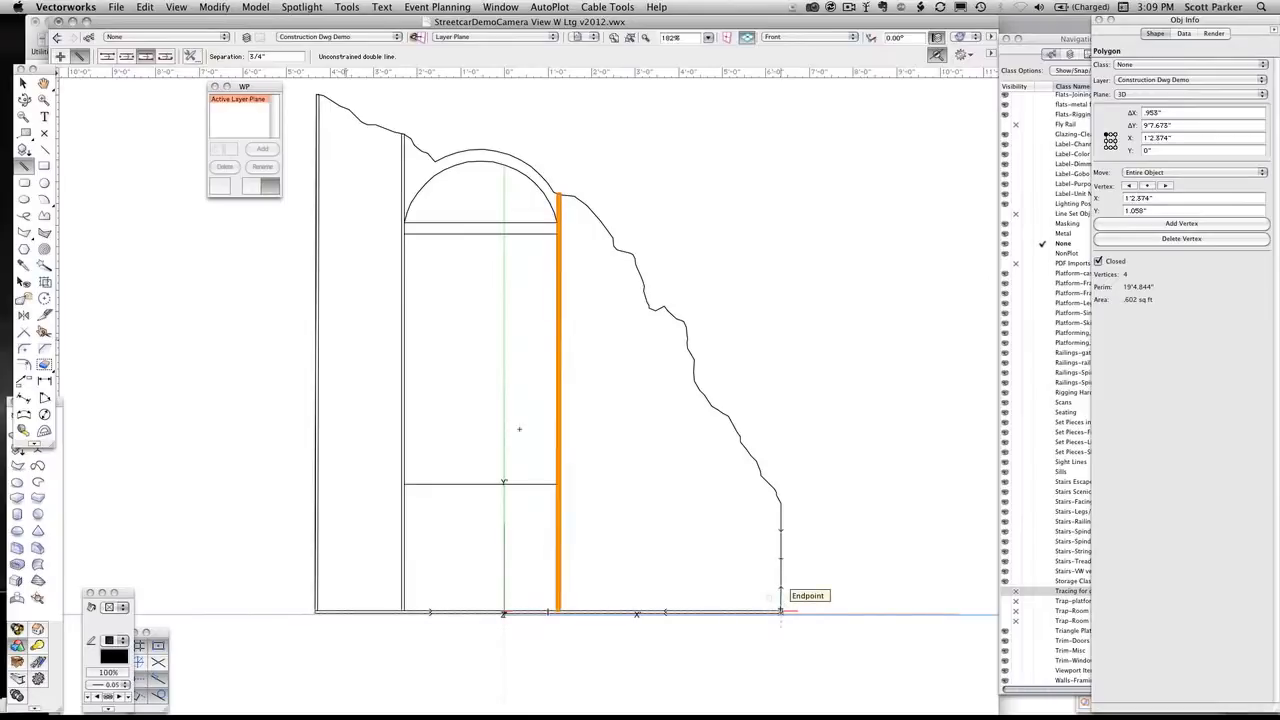
{"action": "left_click", "coordinate": [781, 610]}
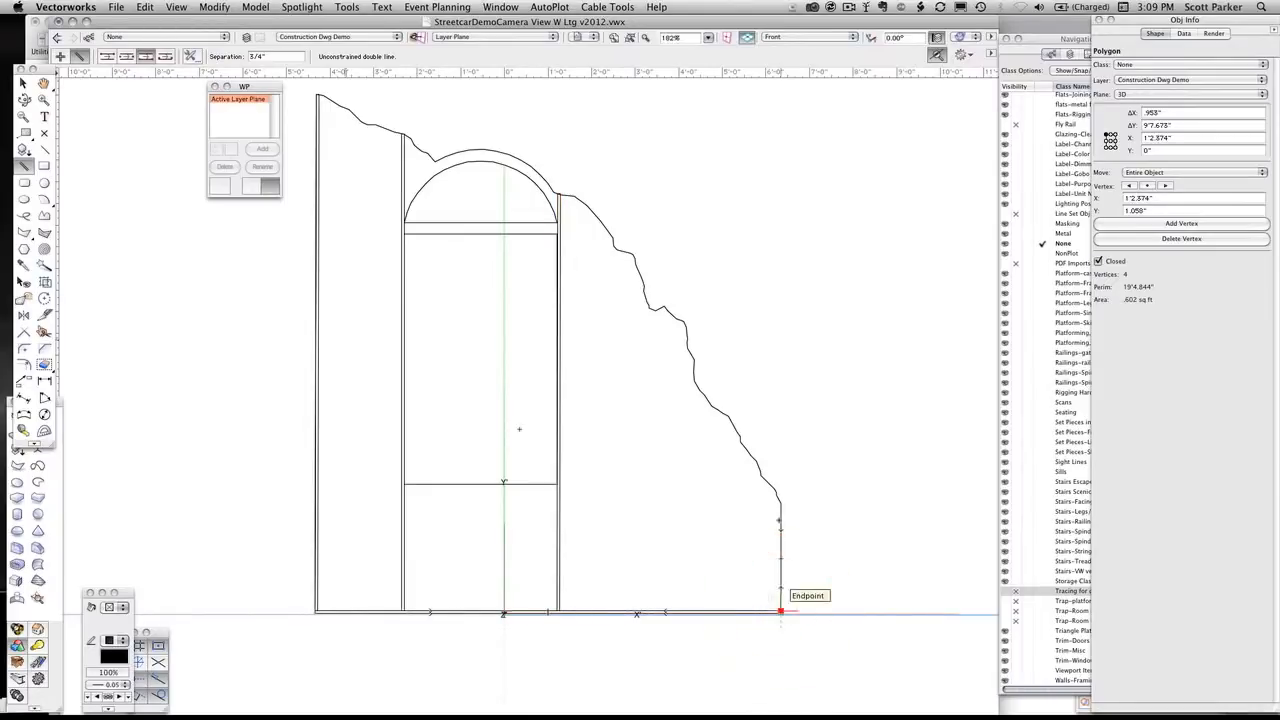
{"action": "left_click", "coordinate": [780, 497], "text": "shift"}
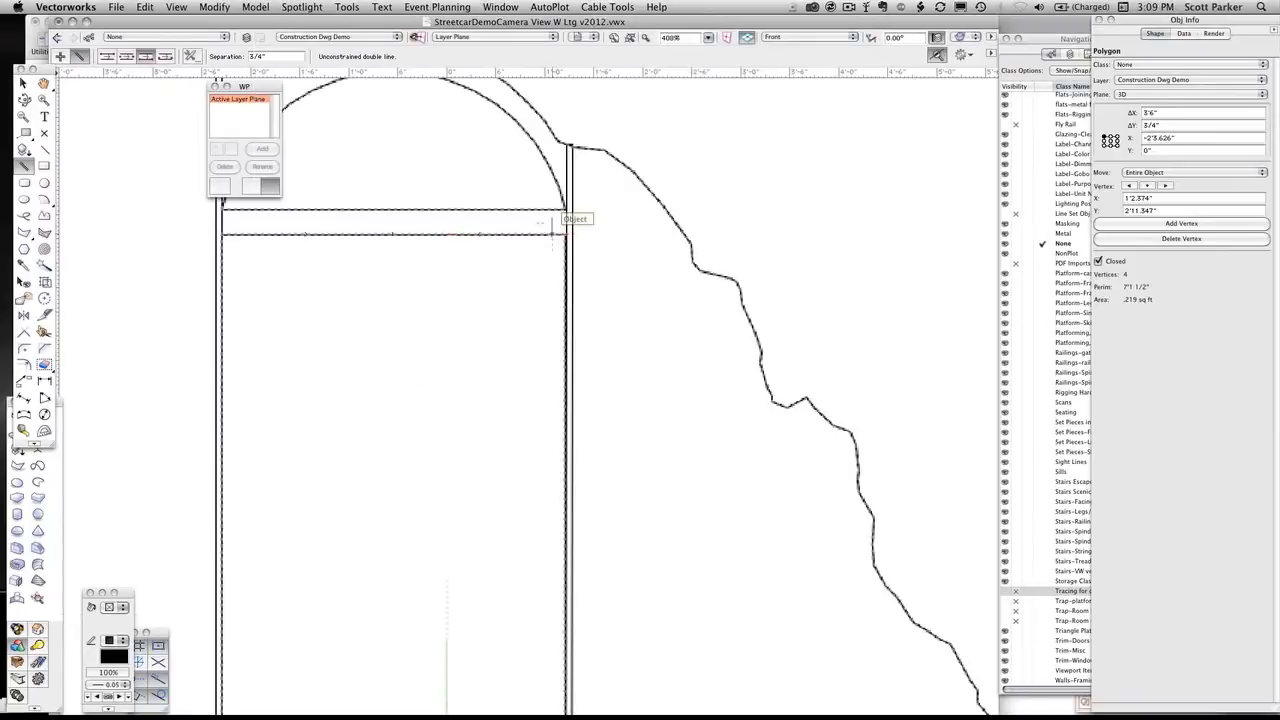
Draw two 3/4" double-line rails between the window stiles, one under the arched opening and one above the rectangular opening
{"action": "left_click", "coordinate": [565, 208]}
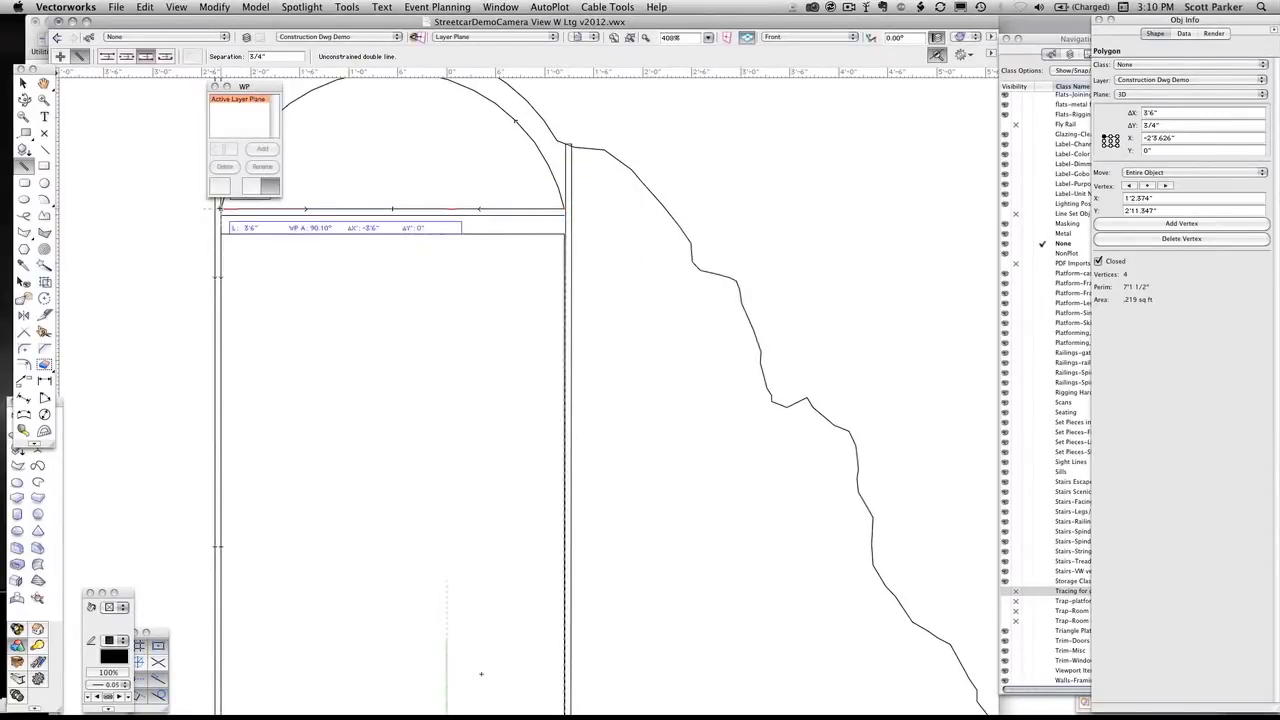
{"action": "left_click", "coordinate": [218, 208], "text": "shift"}
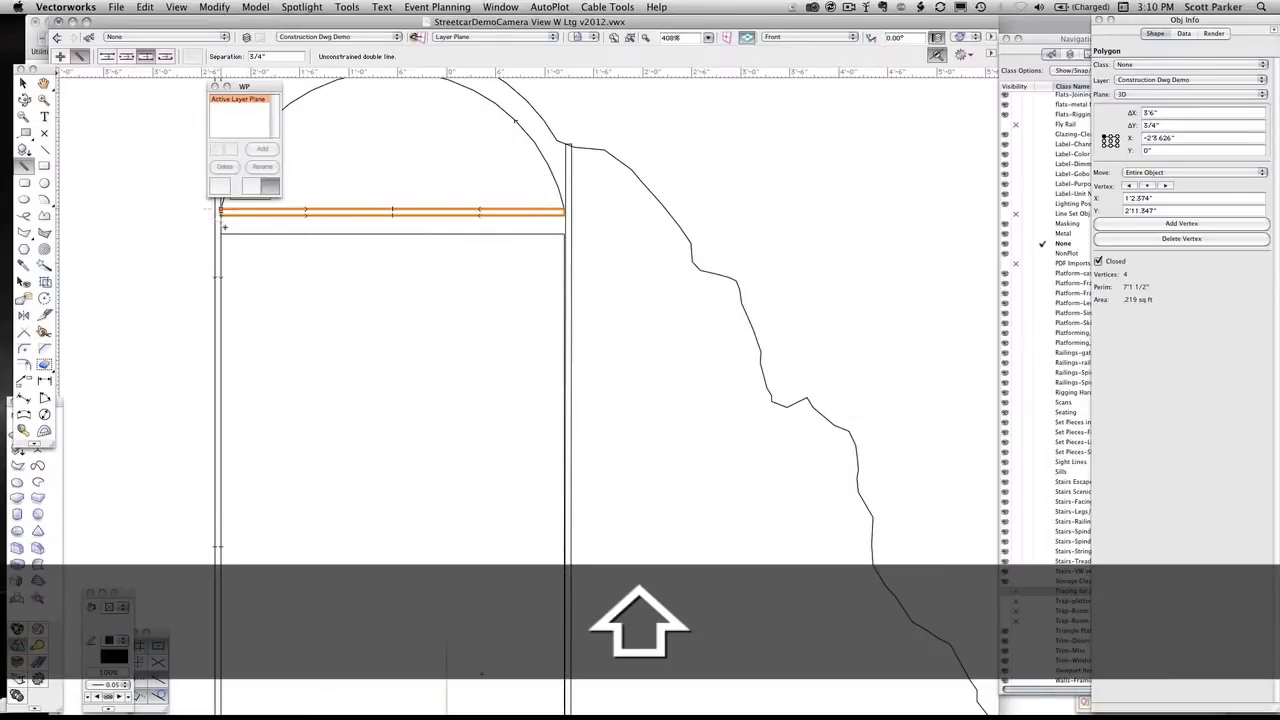
{"action": "left_click", "coordinate": [220, 233]}
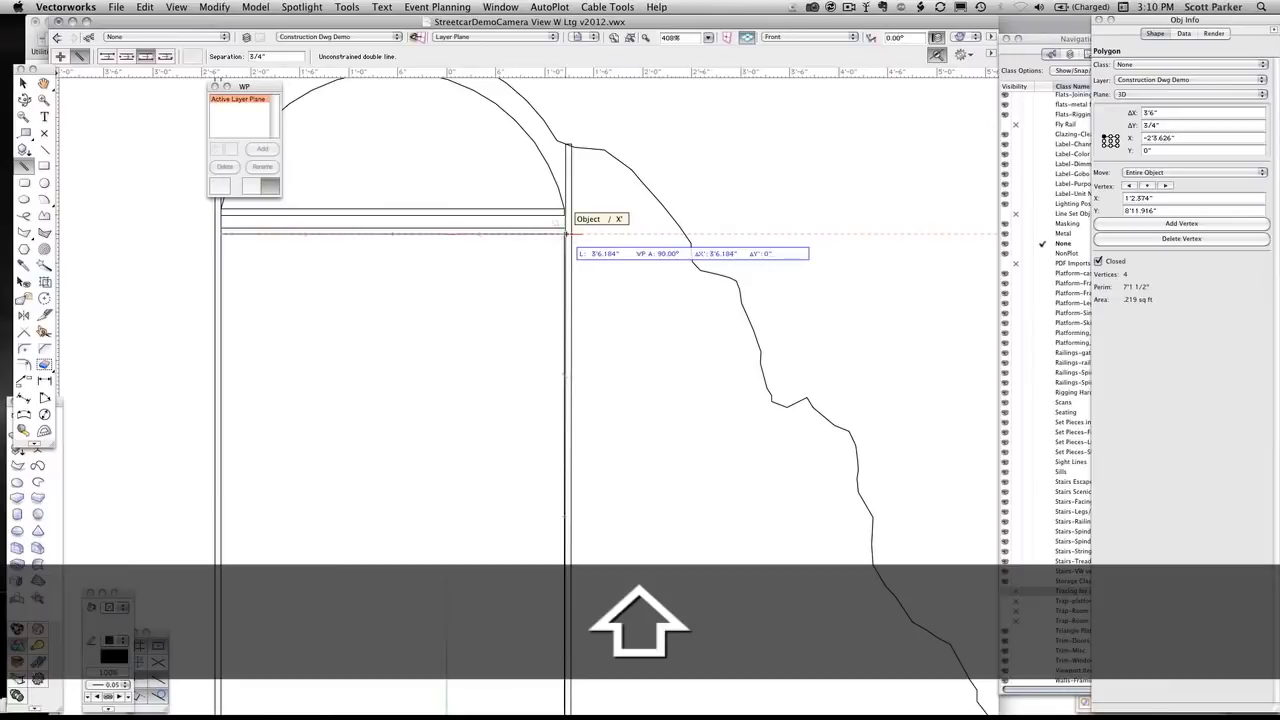
{"action": "left_click", "coordinate": [566, 233]}
Draw a 3/4" double-line rail piece about 1'11" long along the bottom, snapped between the left stile and the adjacent window stile
{"action": "scroll", "coordinate": [566, 233], "scroll_direction": "down", "scroll_amount": 2}
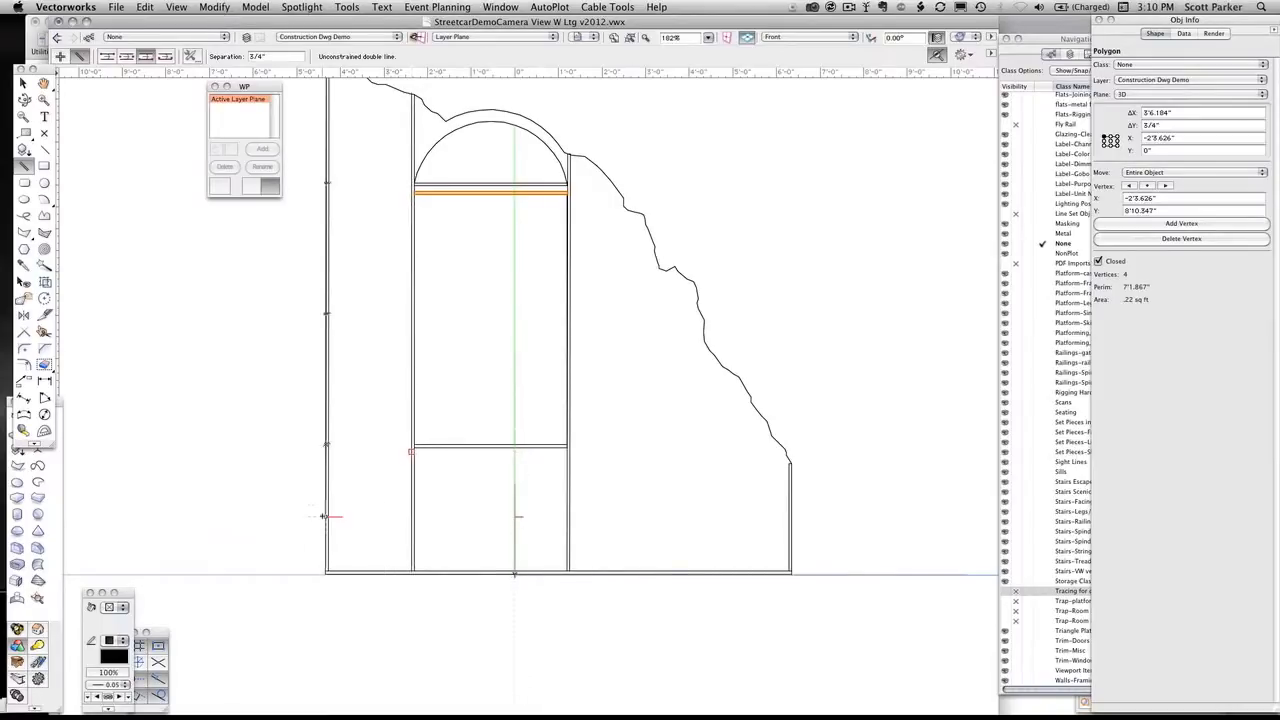
{"action": "scroll", "coordinate": [324, 517], "scroll_direction": "up", "scroll_amount": 2}
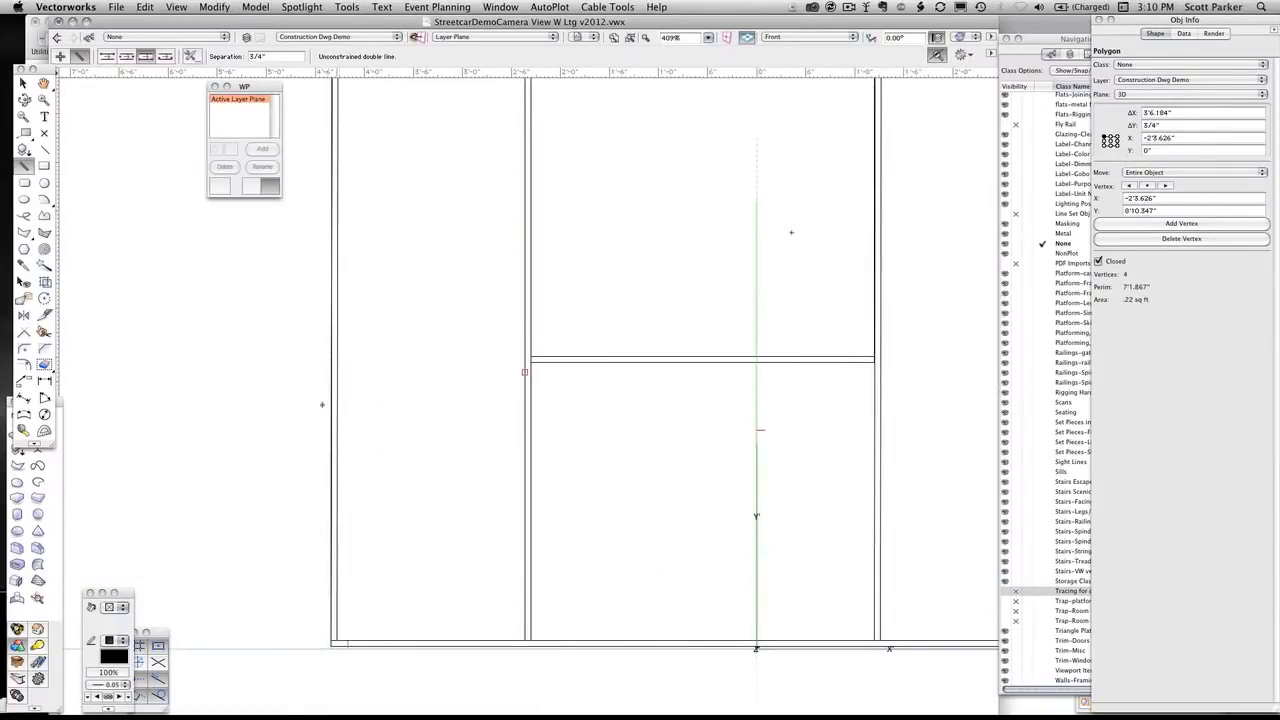
{"action": "left_click", "coordinate": [124, 56]}
{"action": "scroll", "coordinate": [335, 643], "scroll_direction": "up", "scroll_amount": 1}
{"action": "middle_click_drag", "start_coordinate": [334, 643], "coordinate": [237, 560]}
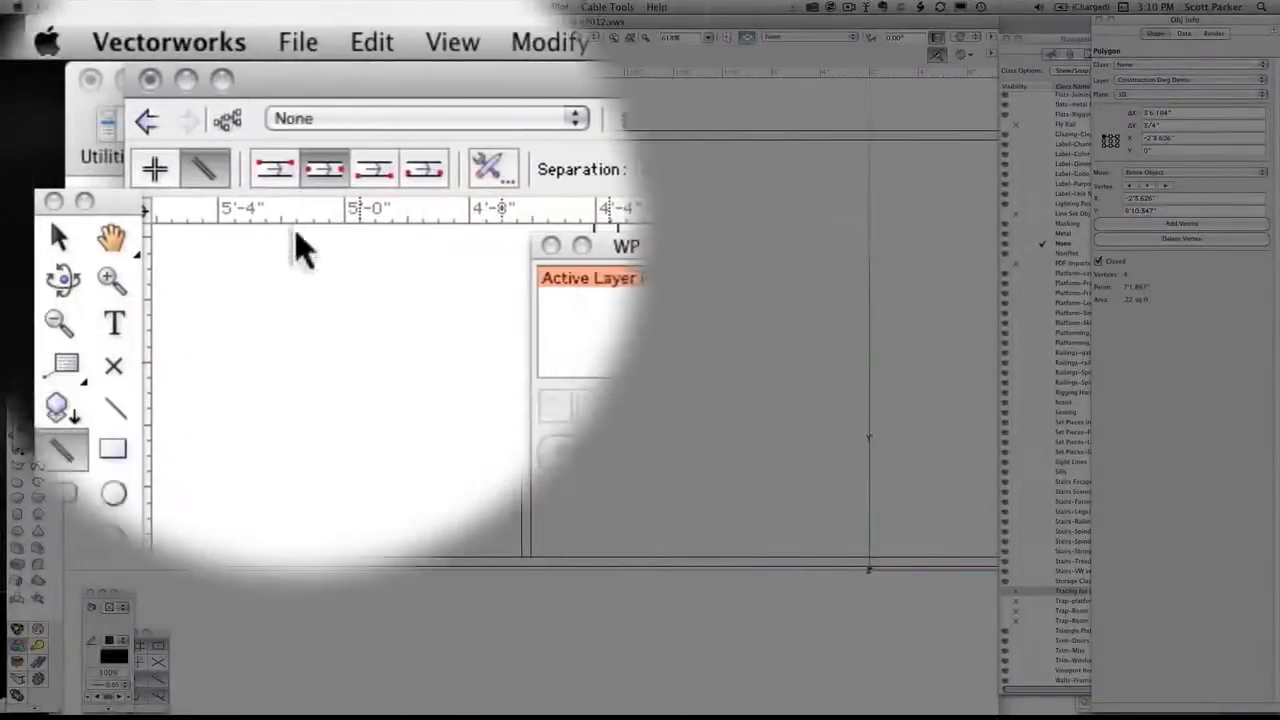
{"action": "left_click", "coordinate": [274, 170]}
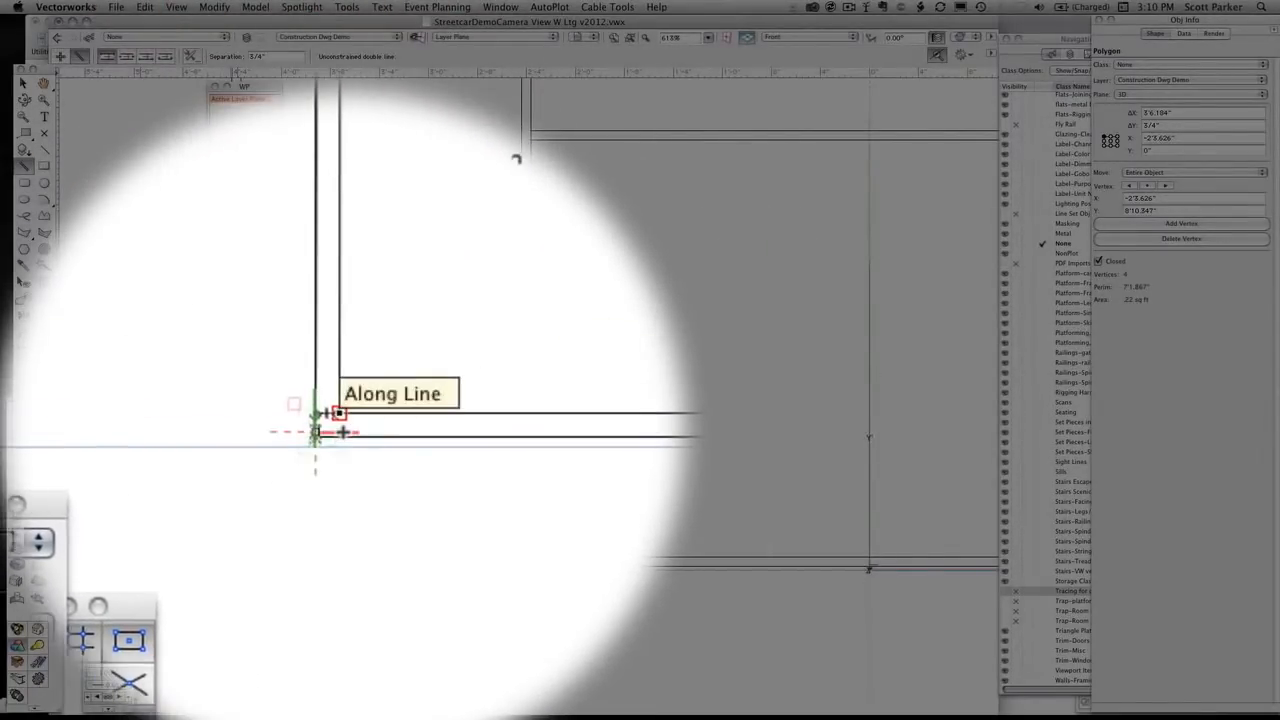
{"action": "left_click", "coordinate": [366, 434]}
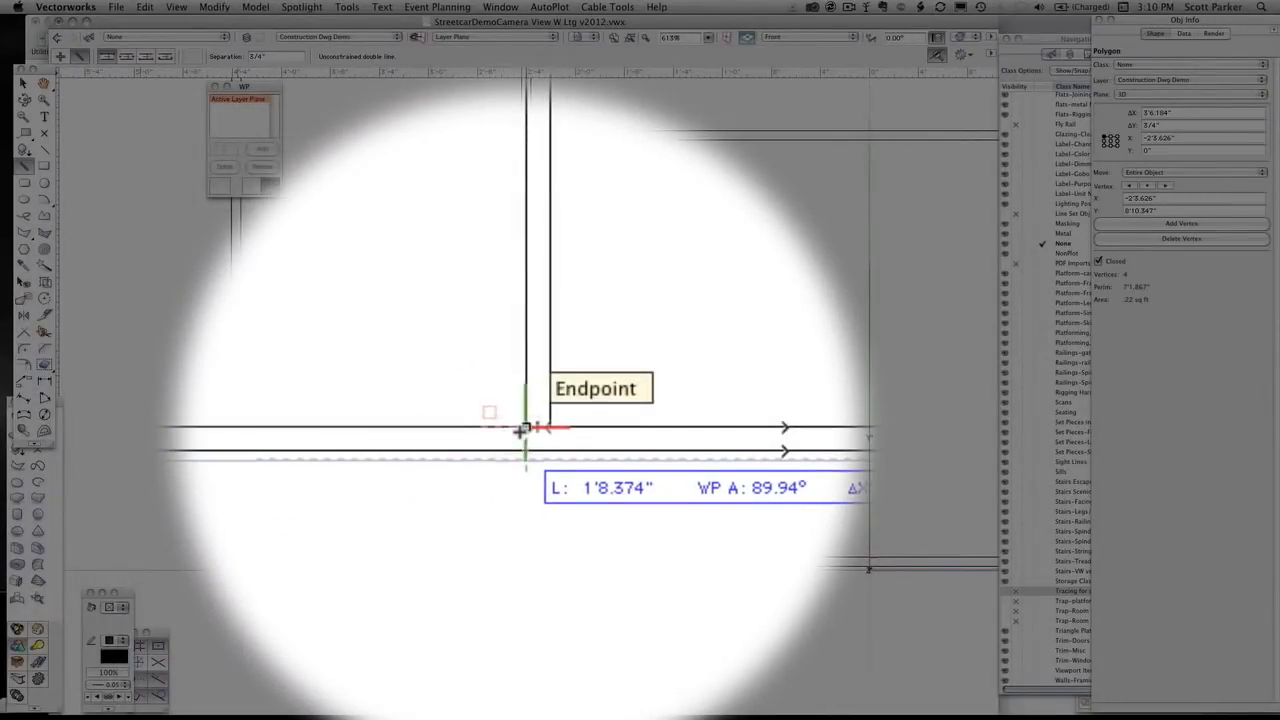
{"action": "left_click", "coordinate": [521, 431]}
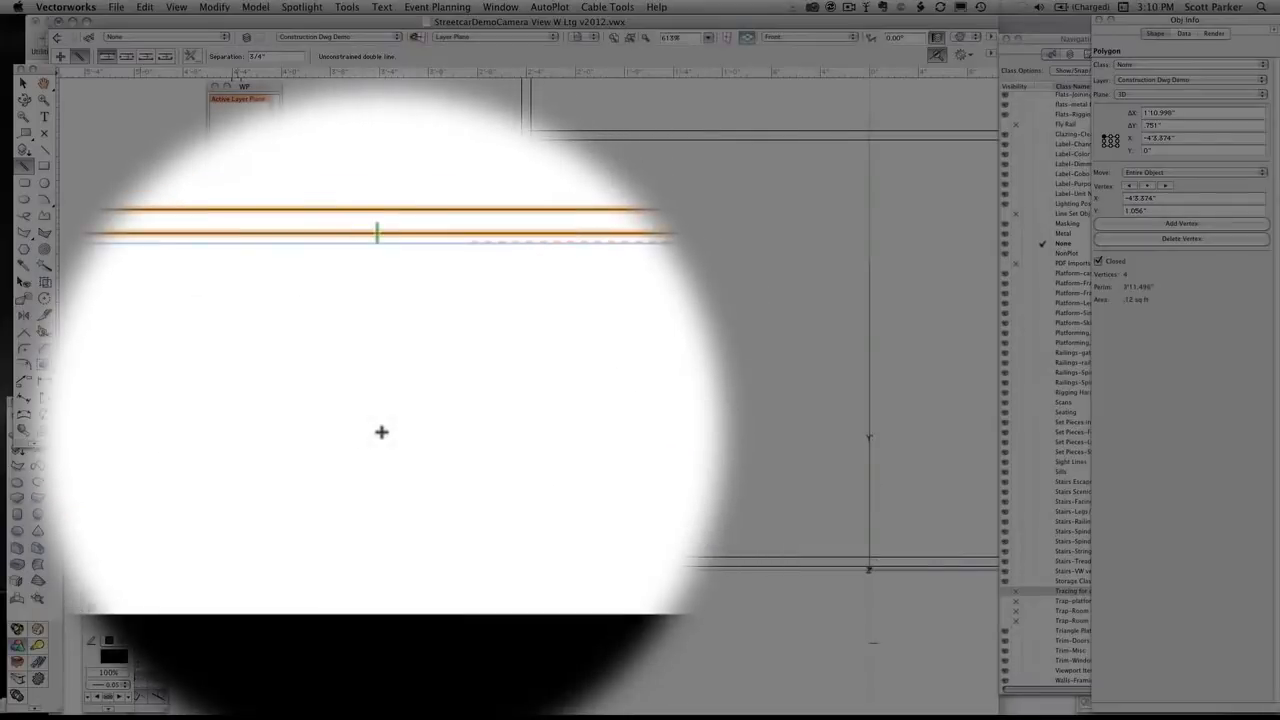
Move the selected bottom rail piece between the left stile and the window stile up 18"
{"action": "scroll", "coordinate": [382, 432], "scroll_direction": "up", "scroll_amount": 3}
{"action": "scroll", "coordinate": [381, 432], "scroll_direction": "down", "scroll_amount": 2}
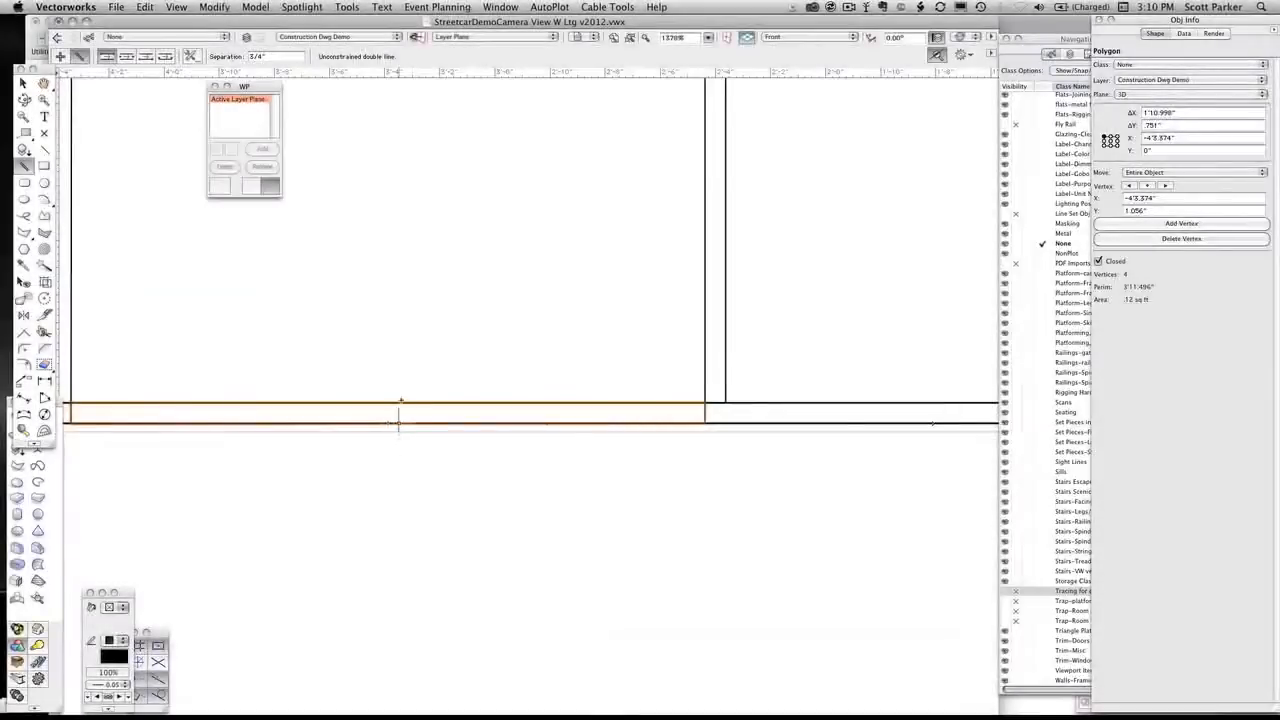
{"action": "key", "text": "super+m"}
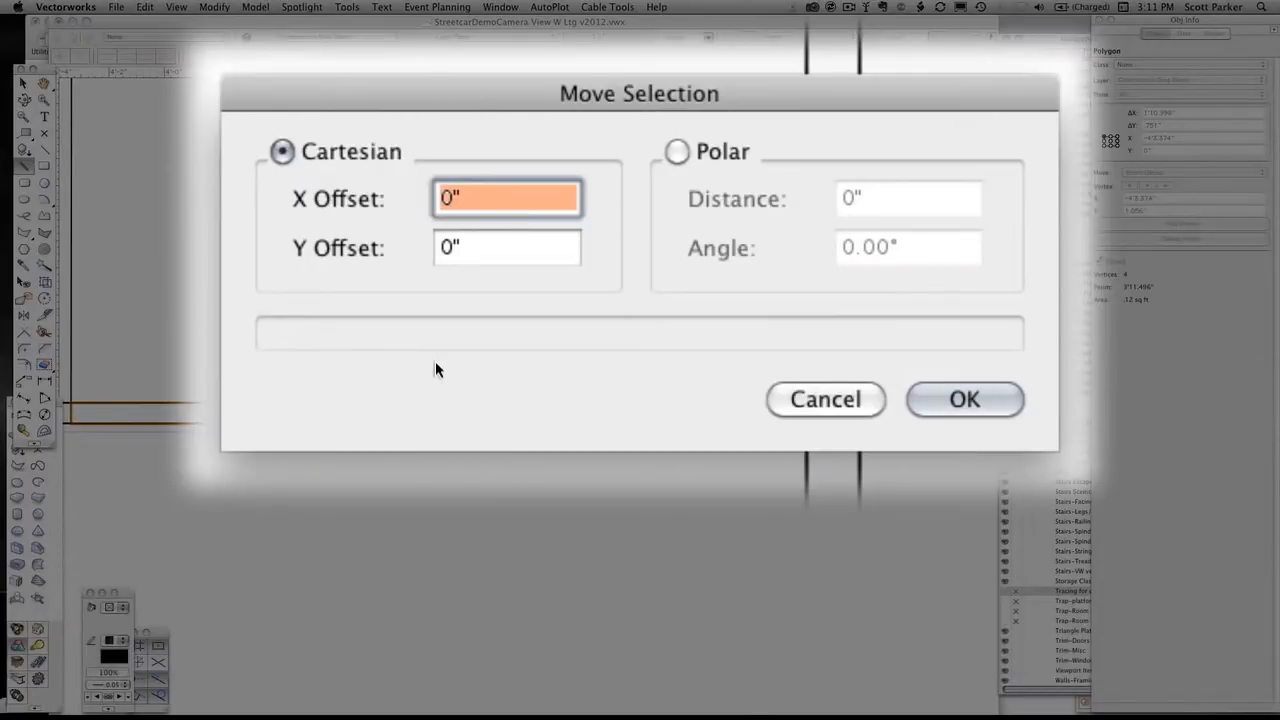
{"action": "key", "text": "Tab"}
{"action": "type", "text": "18"}
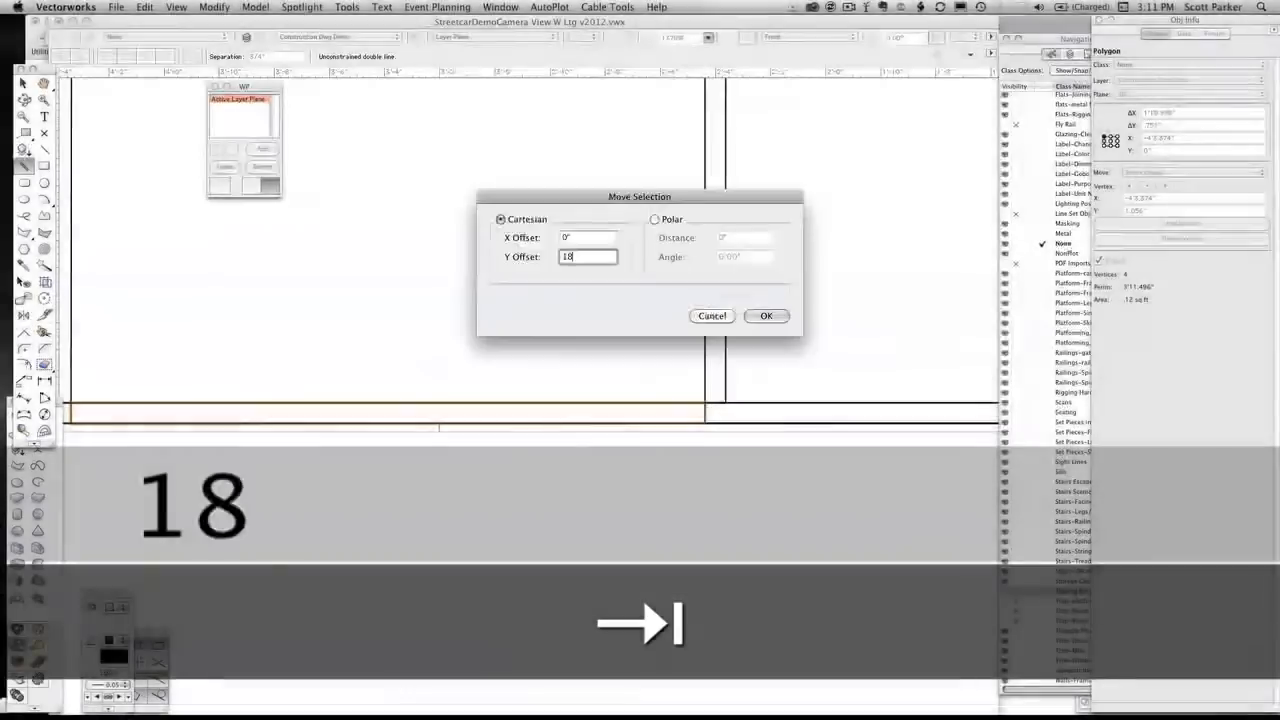
{"action": "key", "text": "Return"}
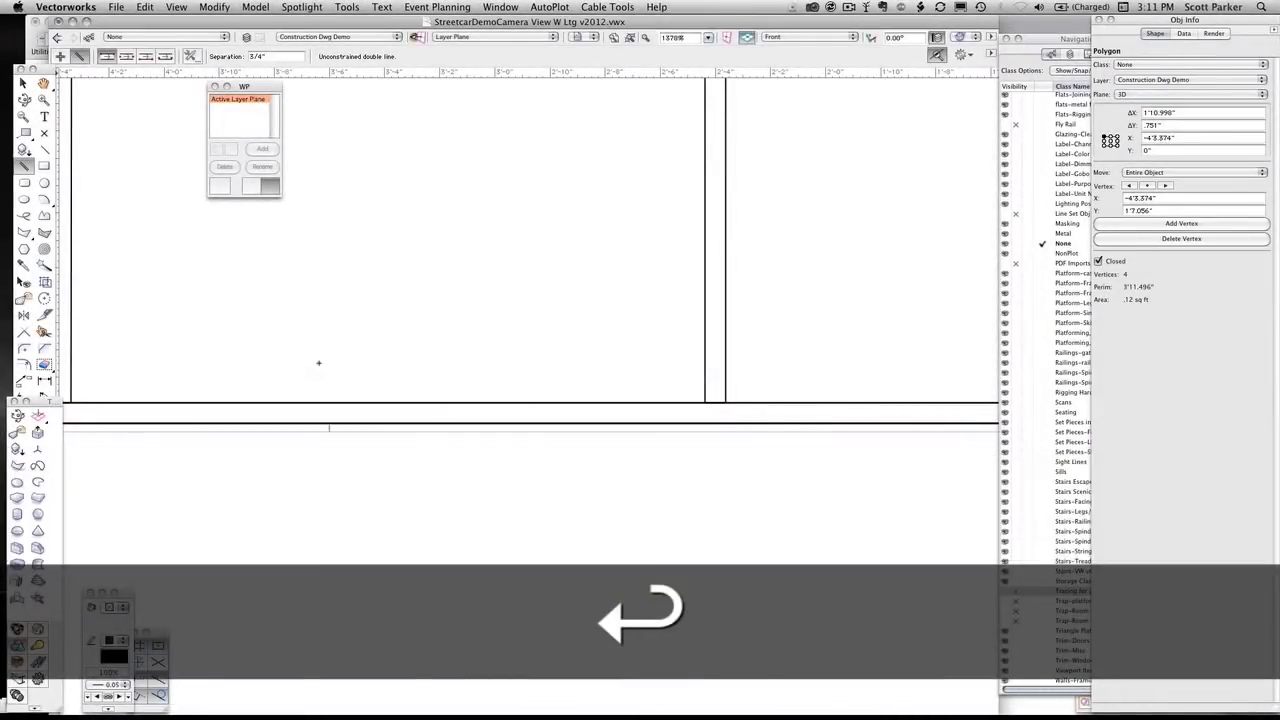
{"action": "scroll", "coordinate": [318, 364], "scroll_direction": "down", "scroll_amount": 1}
{"action": "middle_click_drag", "start_coordinate": [379, 497], "coordinate": [446, 603]}
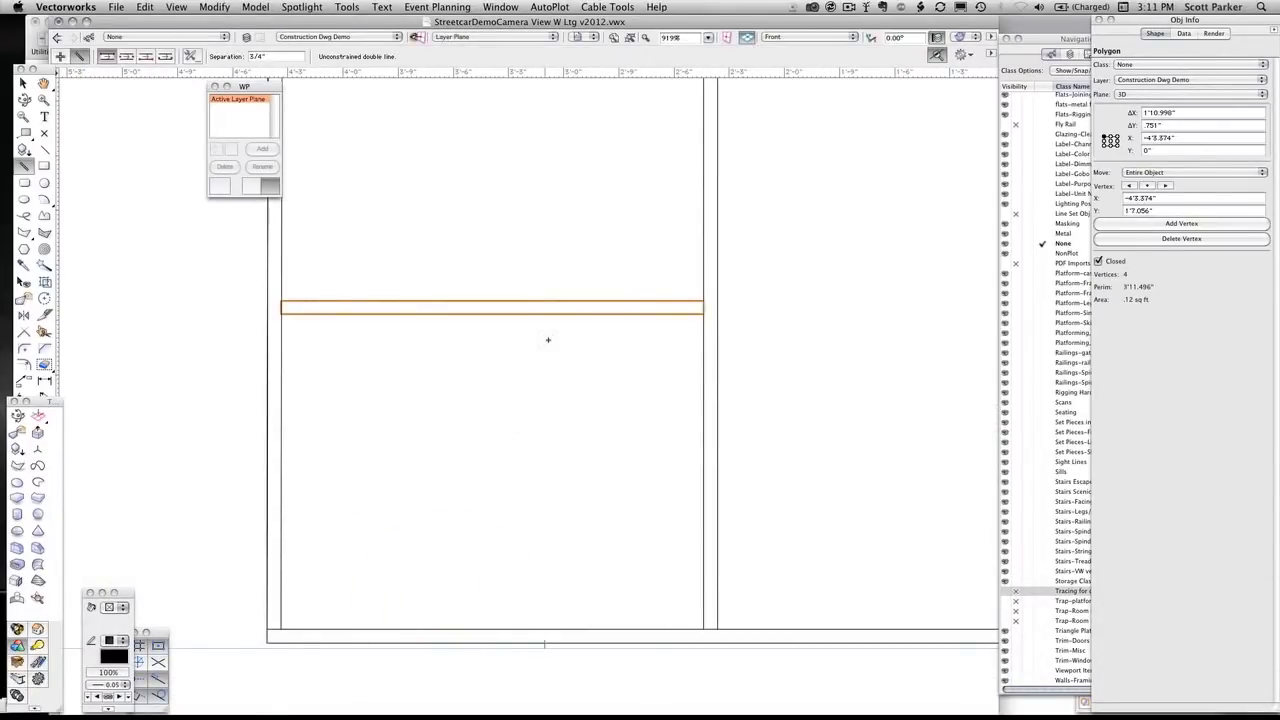
Duplicate the left bay's rail three times, moving each new copy 1'6" above the previous one
{"action": "key", "text": "super+d"}
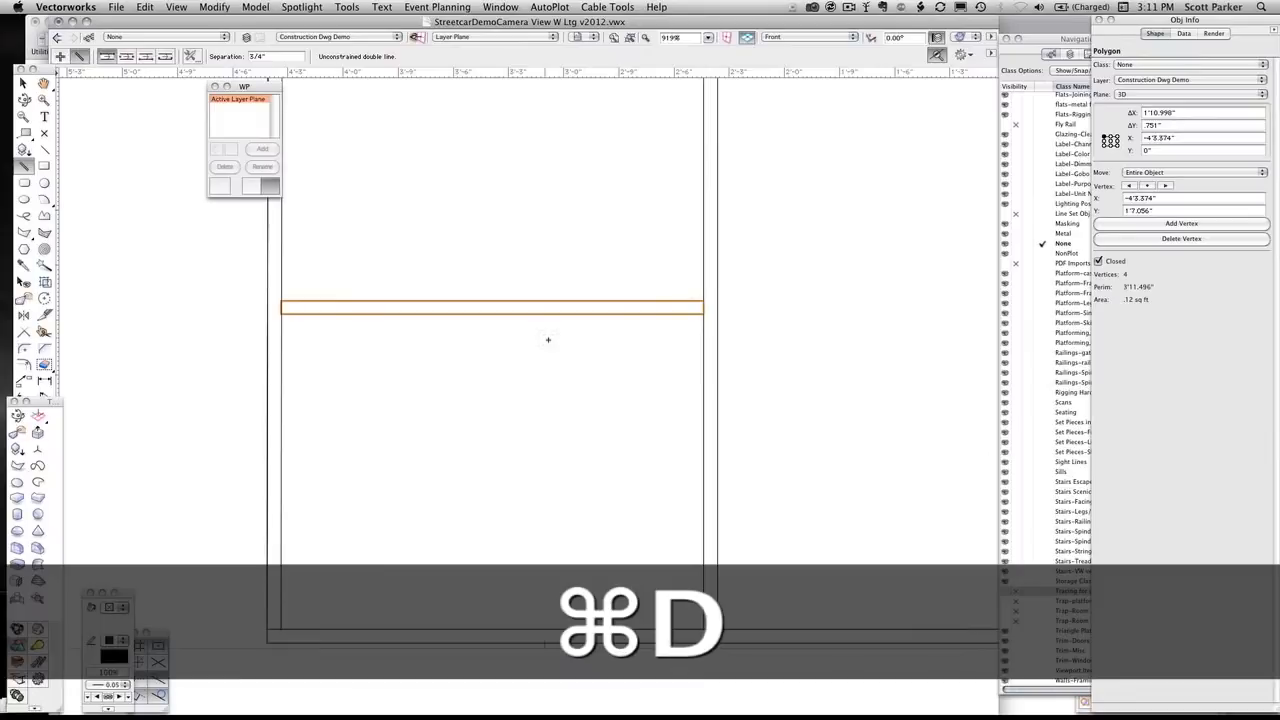
{"action": "key", "text": "super+m"}
{"action": "key", "text": "Return"}
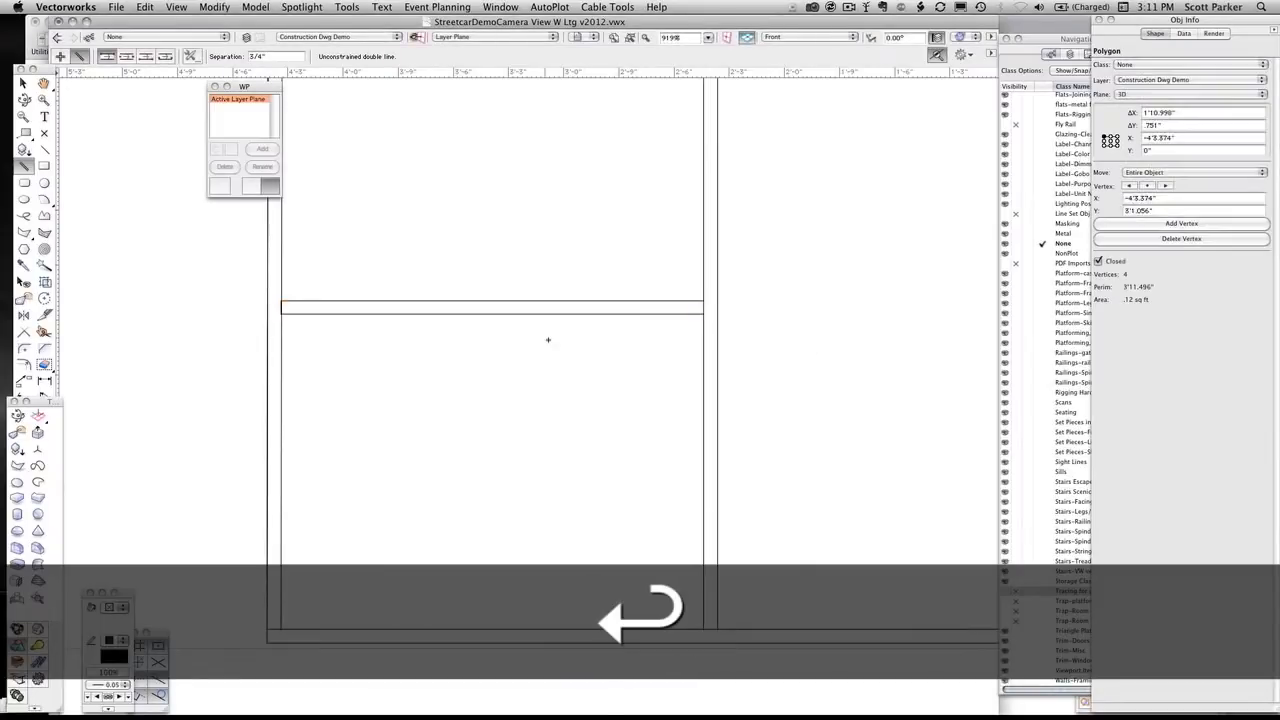
{"action": "key", "text": "super+d"}
{"action": "key", "text": "super+m"}
{"action": "key", "text": "Return"}
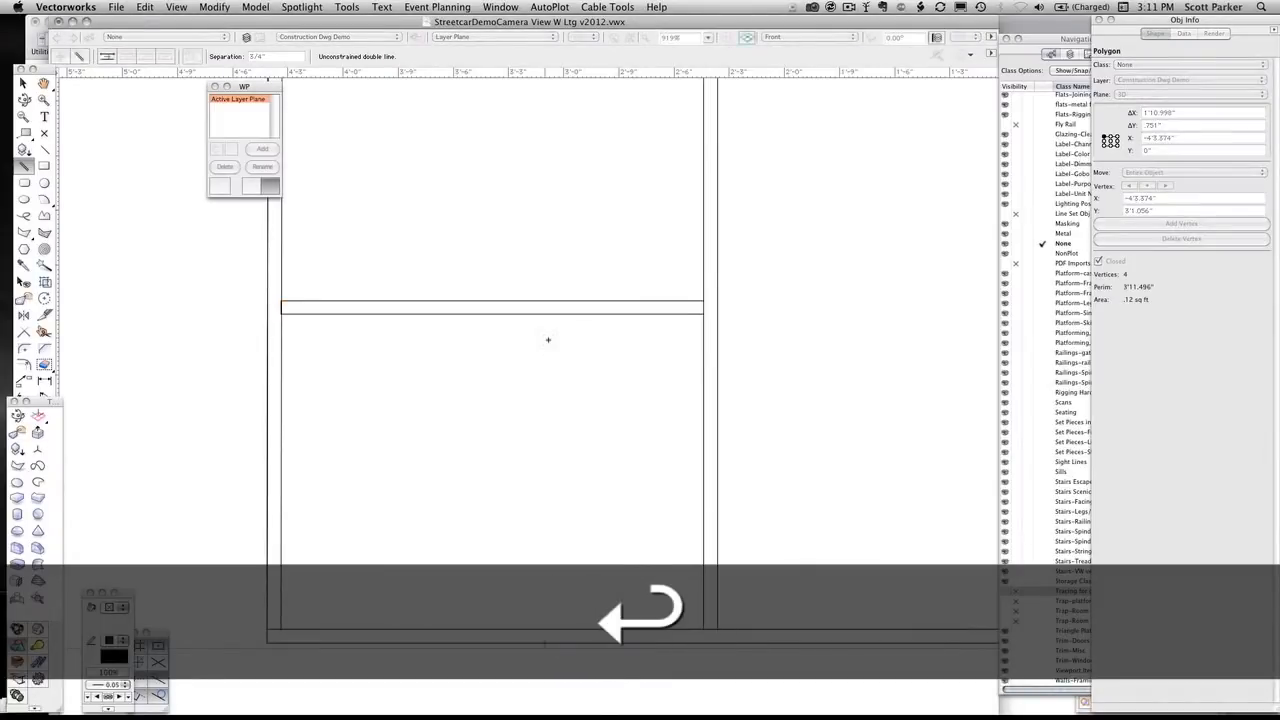
{"action": "key", "text": "super+d"}
{"action": "key", "text": "super+m"}
{"action": "key", "text": "Return"}
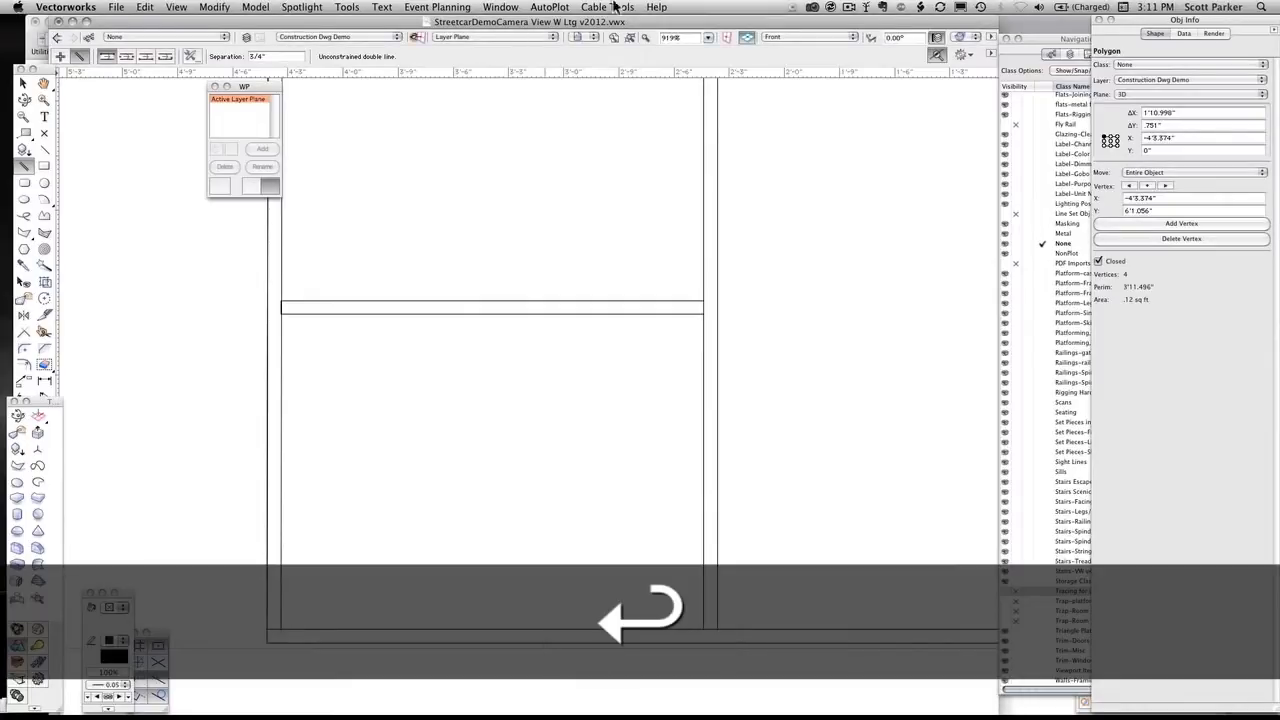
Starting from the highest rail in the left bay, add three more duplicates, each moved up by 1'6"
{"action": "key", "text": "x"}
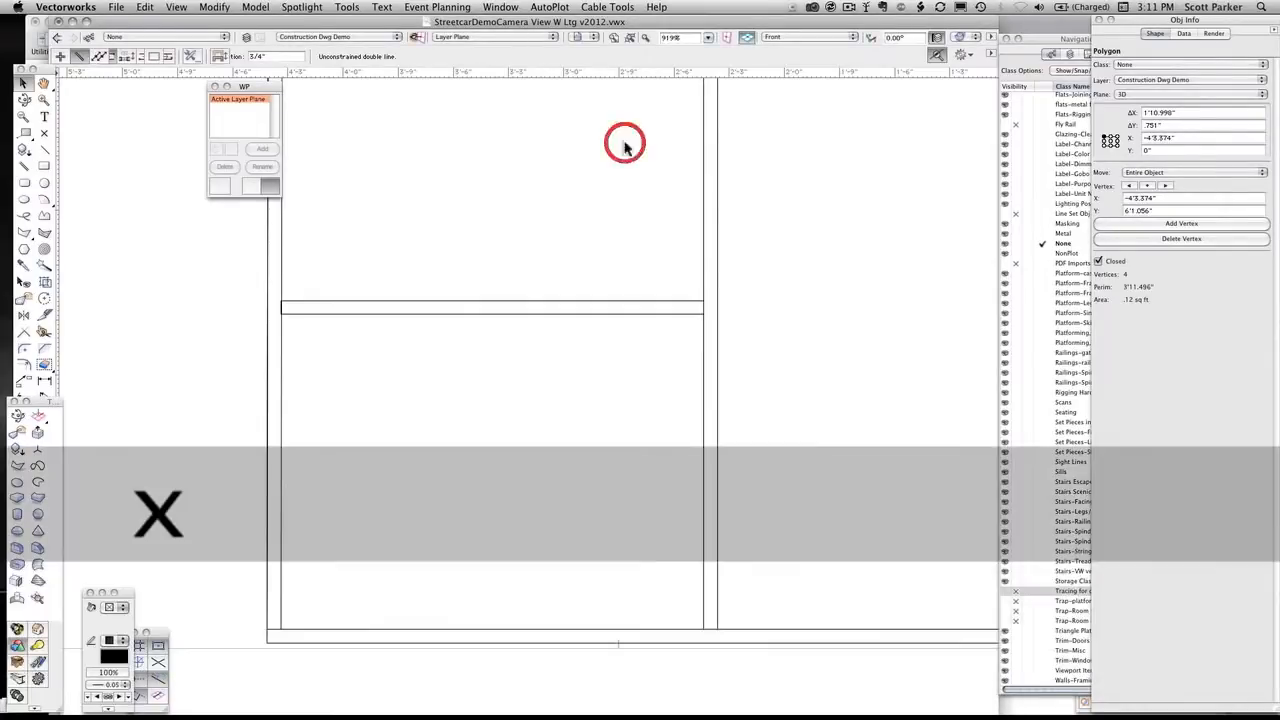
{"action": "left_click", "coordinate": [630, 40]}
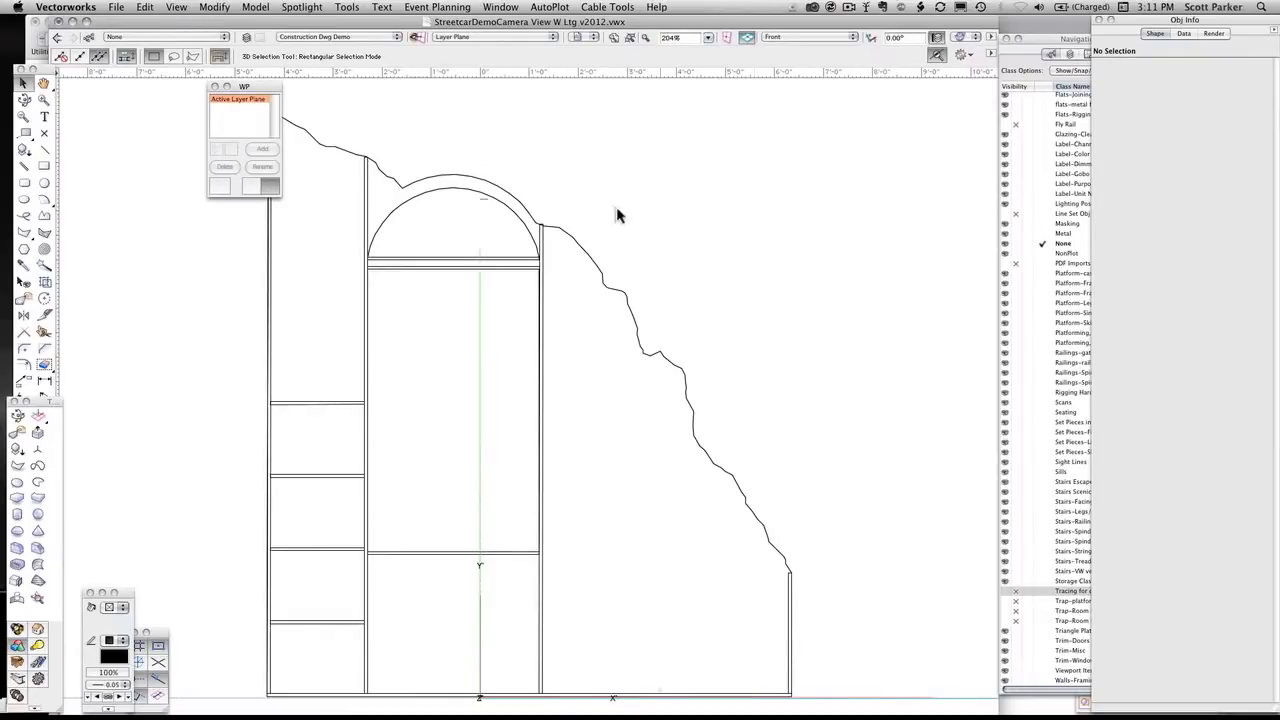
{"action": "left_click", "coordinate": [325, 403]}
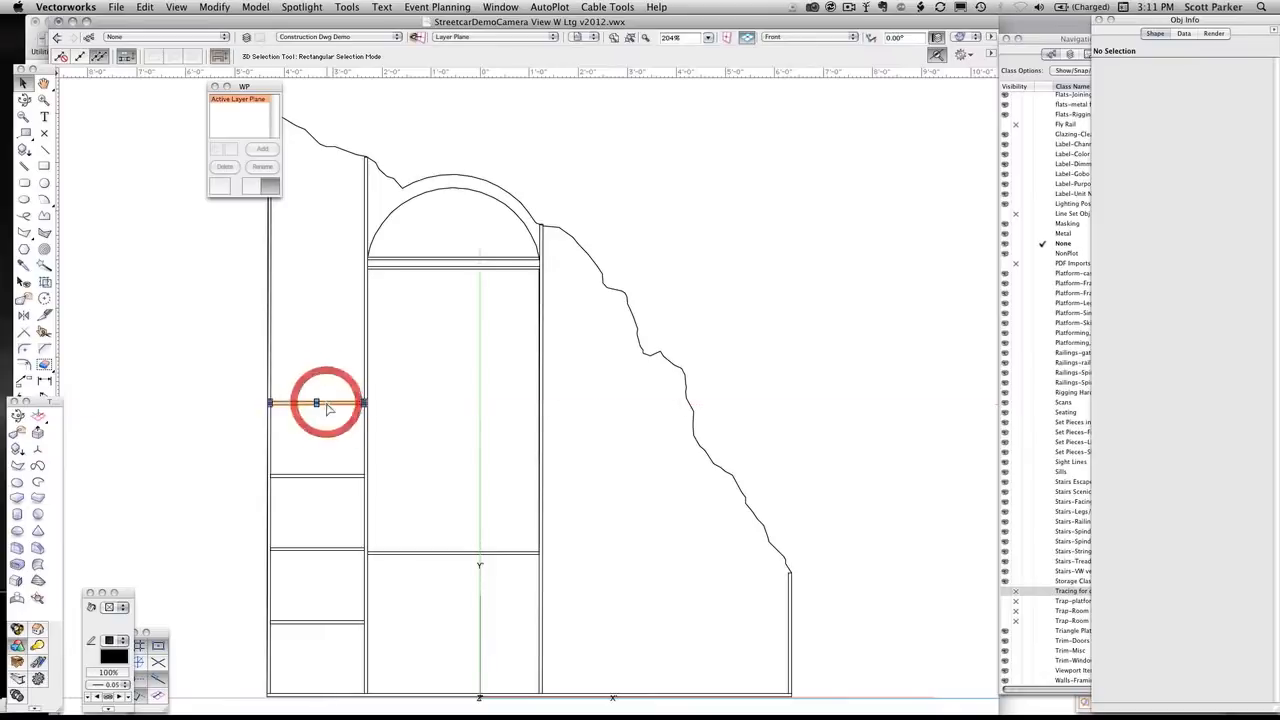
{"action": "key", "text": "super+d"}
{"action": "key", "text": "super+m"}
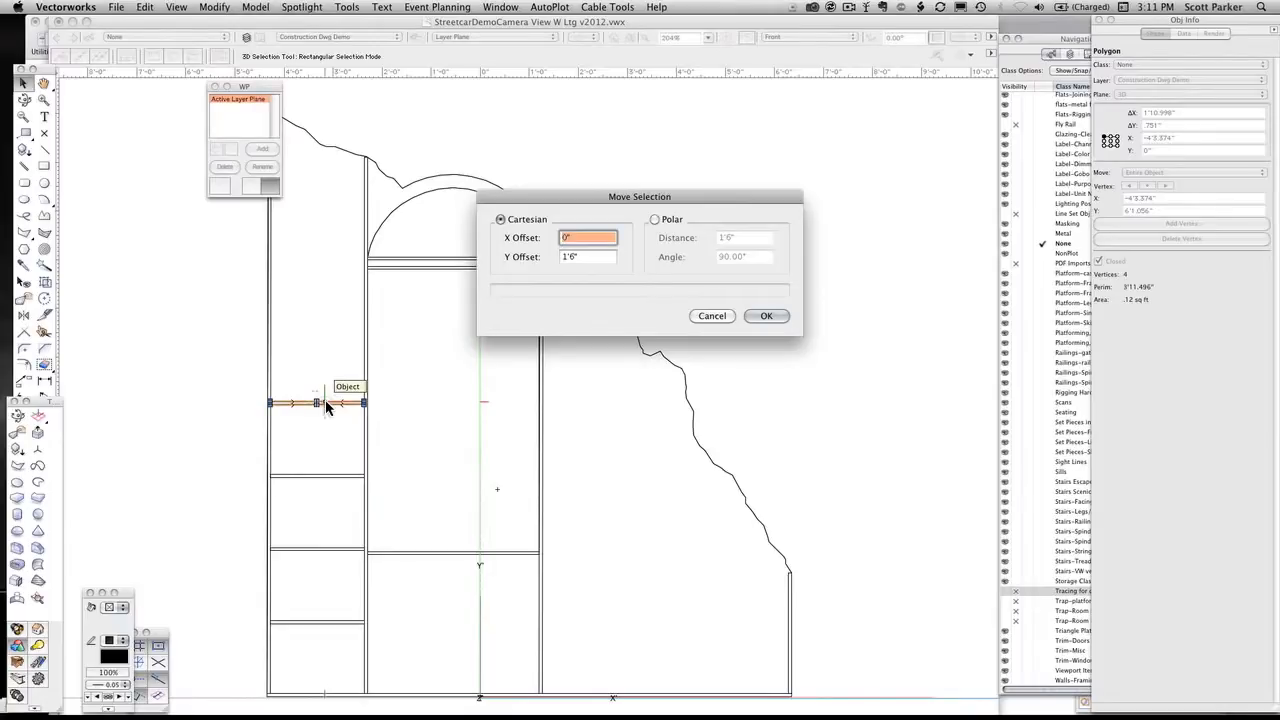
{"action": "key", "text": "Return"}
{"action": "key", "text": "super+d"}
{"action": "key", "text": "super+m"}
{"action": "key", "text": "Return"}
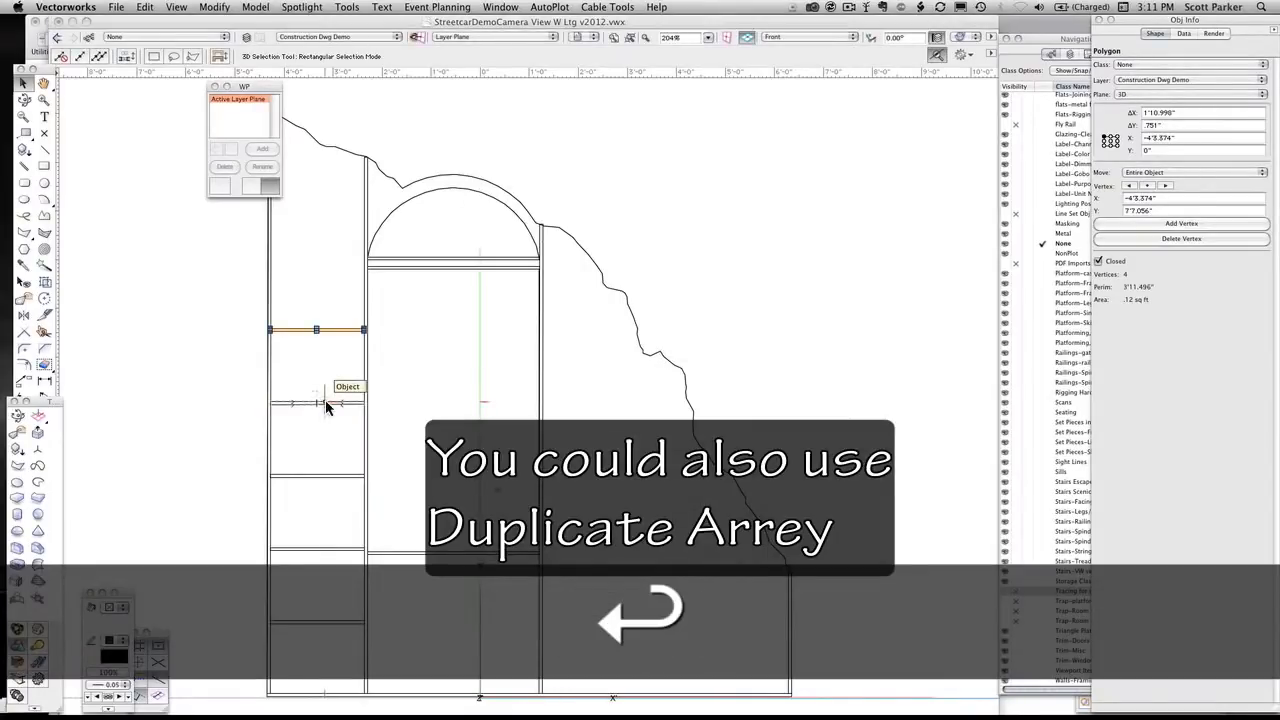
{"action": "key", "text": "super+d"}
{"action": "key", "text": "super+m"}
{"action": "key", "text": "Return"}
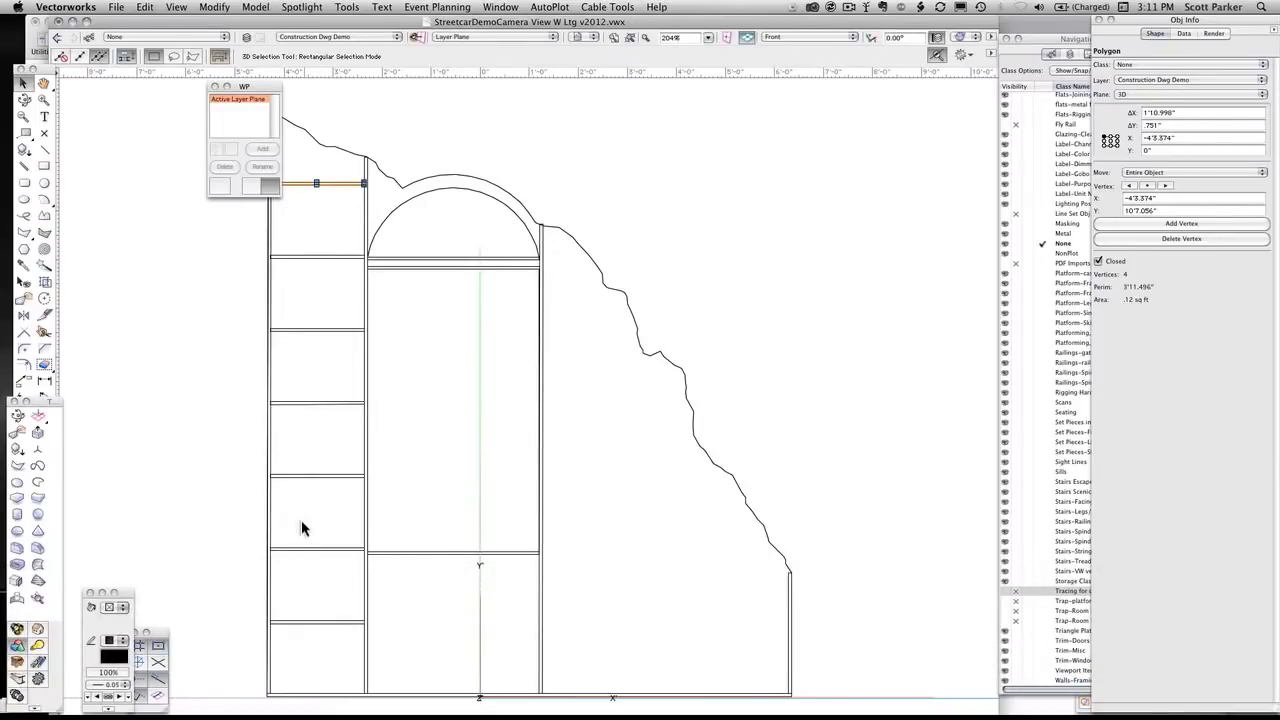
Duplicate the lowest raised rail in the left bay and place the copy at the same height against the stile right of the window
{"action": "left_click", "coordinate": [315, 621]}
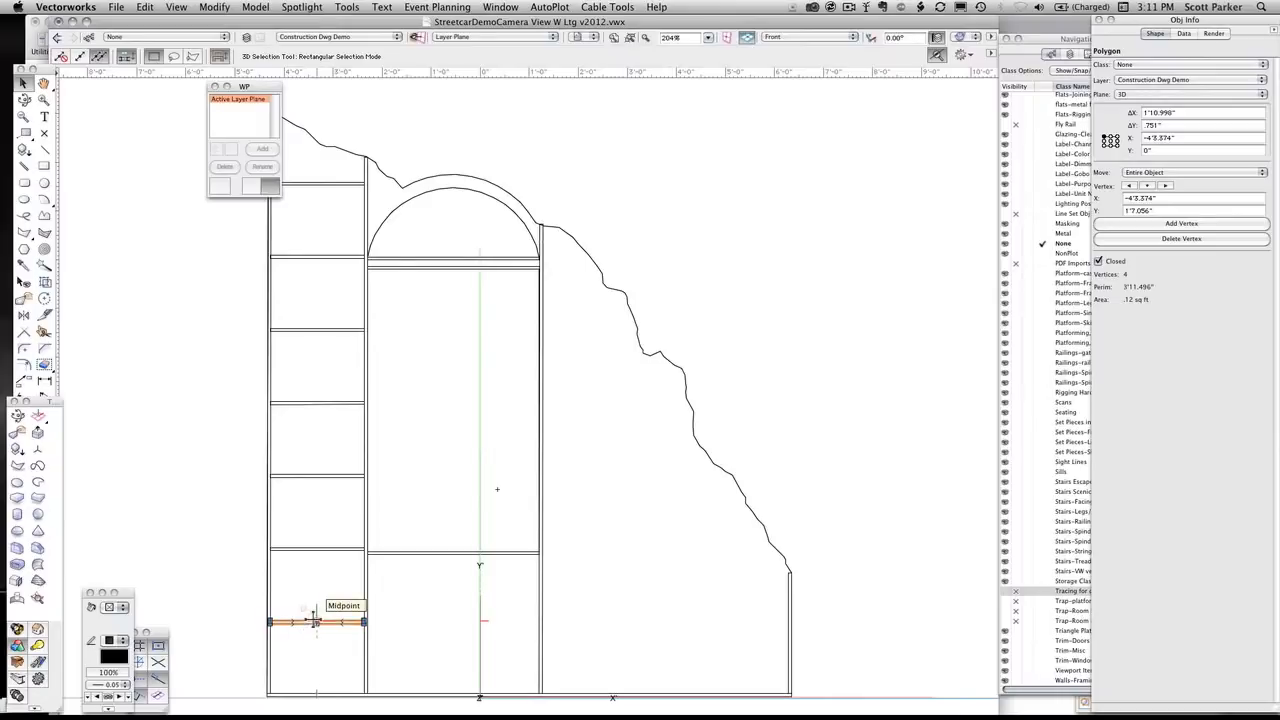
{"action": "key", "text": "super+d"}
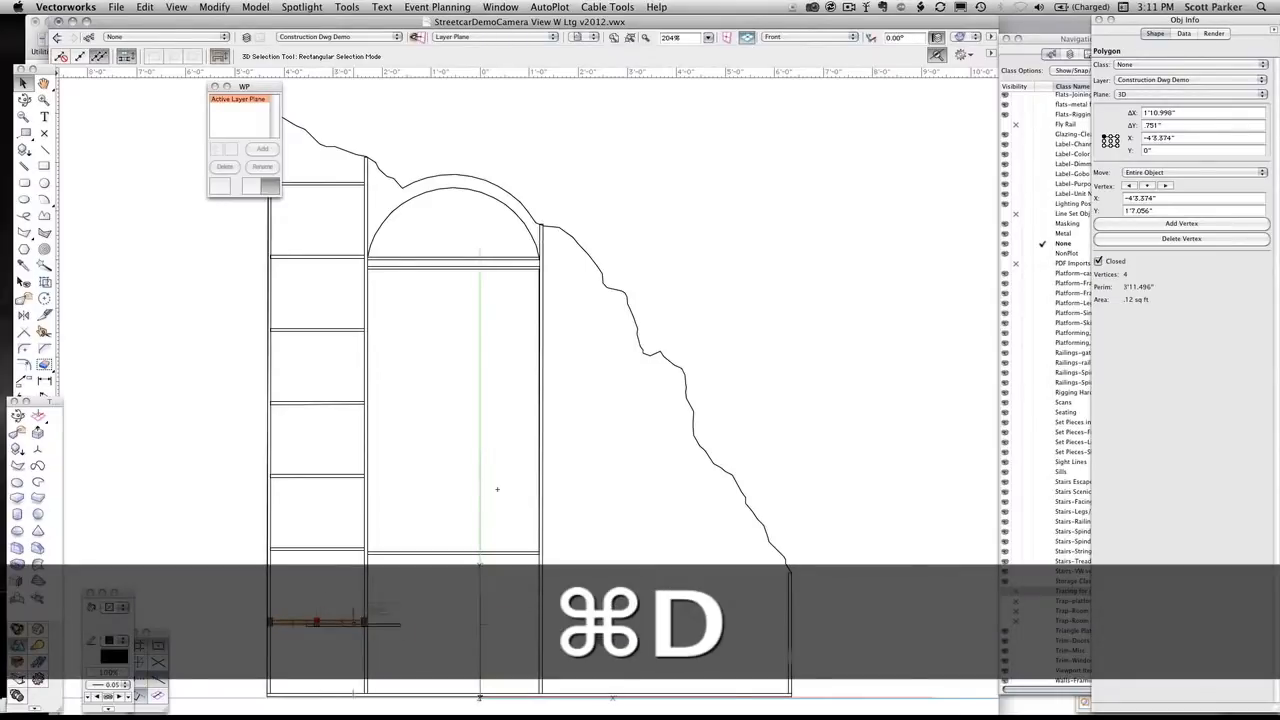
{"action": "left_click_drag", "start_coordinate": [352, 625], "coordinate": [584, 625]}
{"action": "scroll", "coordinate": [550, 614], "scroll_direction": "up", "scroll_amount": 5}
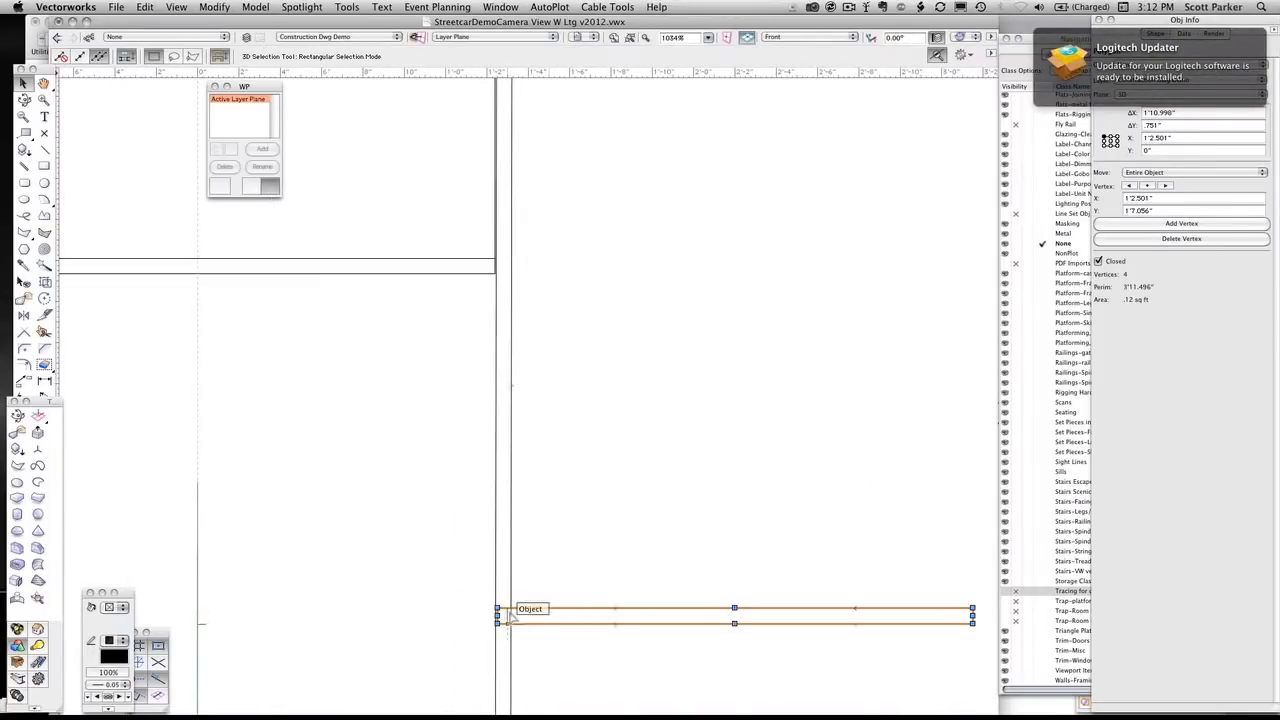
{"action": "left_click_drag", "start_coordinate": [522, 606], "coordinate": [532, 621]}
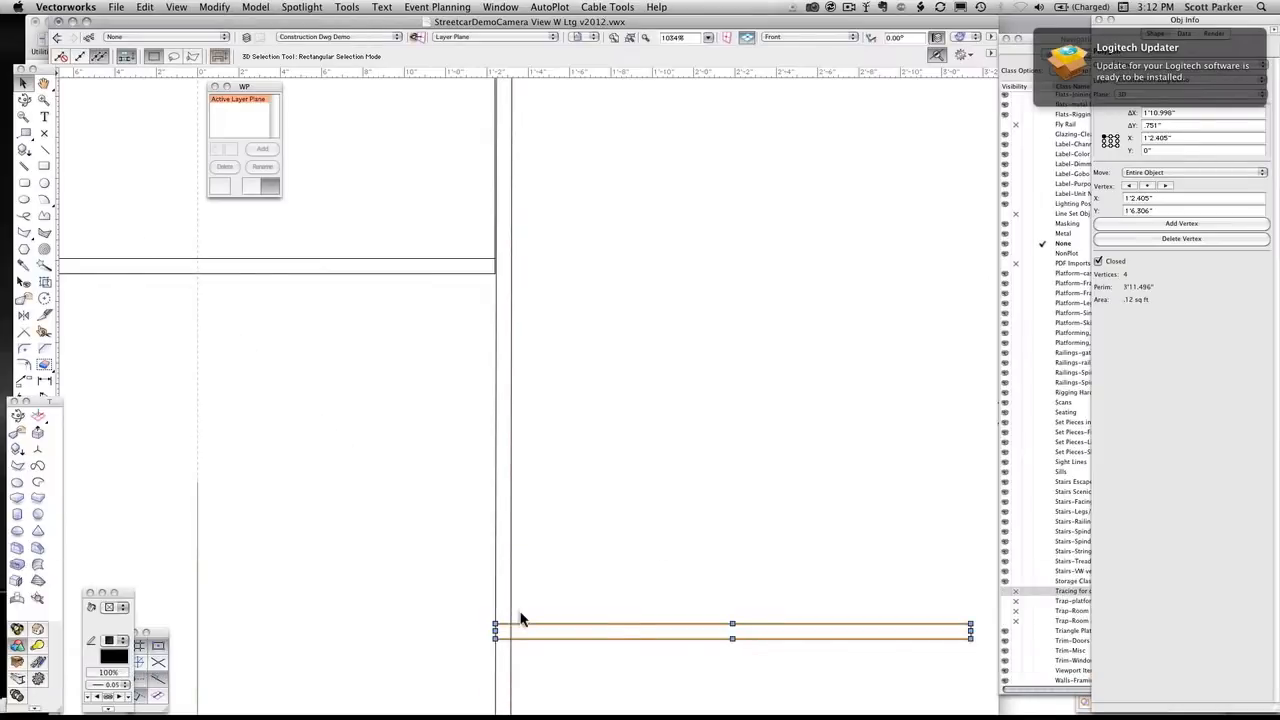
{"action": "key", "text": "super+z"}
{"action": "key", "text": "super+z"}
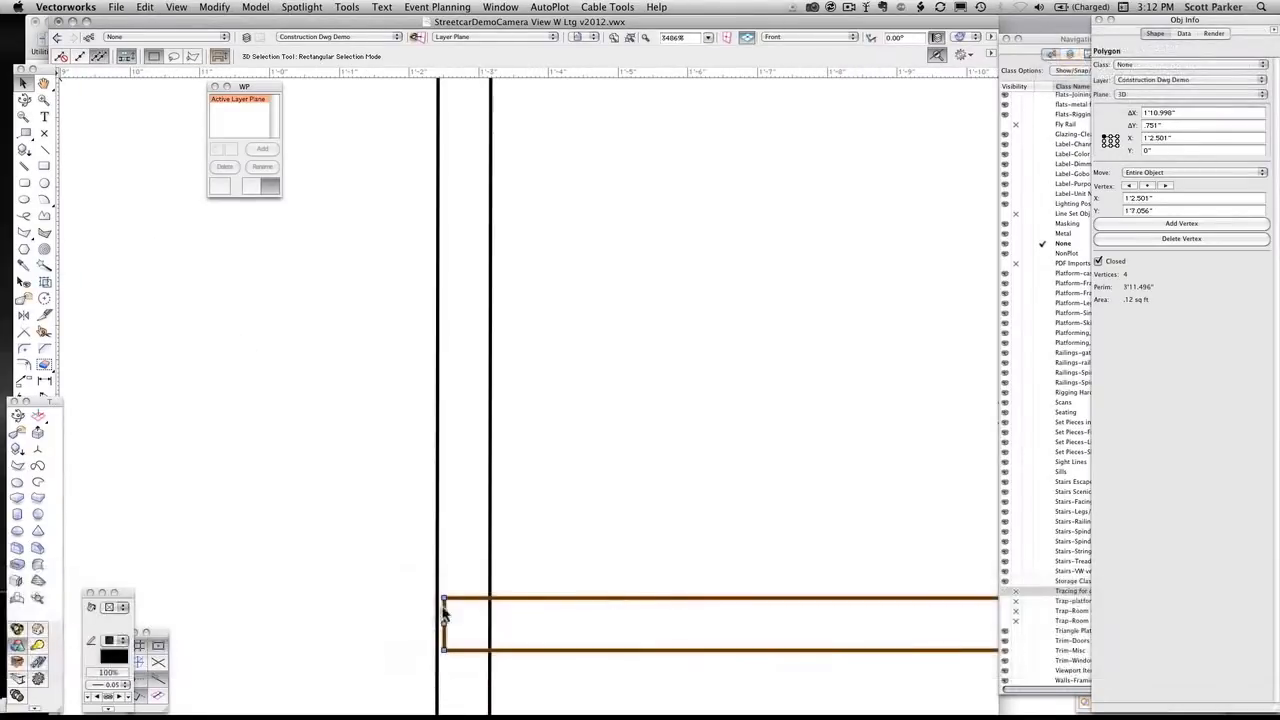
Snap the copied rail to the outer face of the window's right stile and stretch its free end to the short right stile
{"action": "left_click_drag", "start_coordinate": [445, 605], "coordinate": [494, 622]}
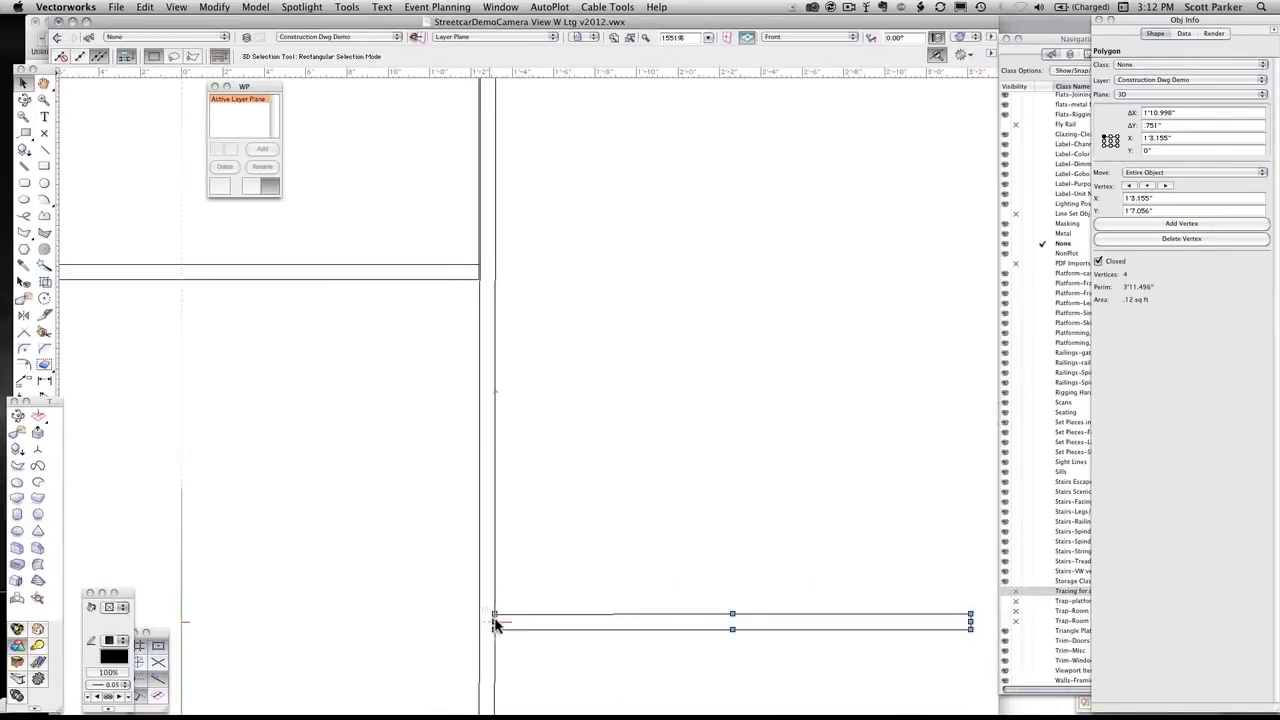
{"action": "scroll", "coordinate": [494, 622], "scroll_direction": "down", "scroll_amount": 5}
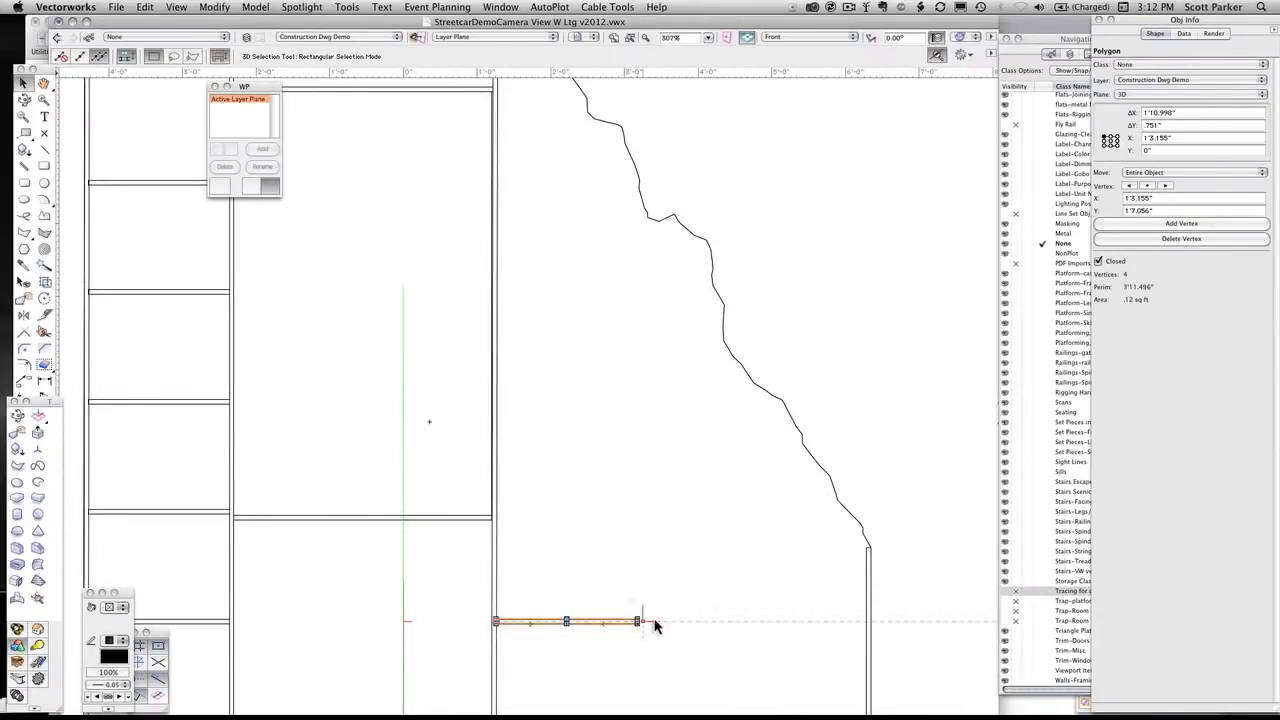
{"action": "scroll", "coordinate": [654, 620], "scroll_direction": "up", "scroll_amount": 6}
{"action": "left_click_drag", "start_coordinate": [654, 620], "coordinate": [600, 333]}
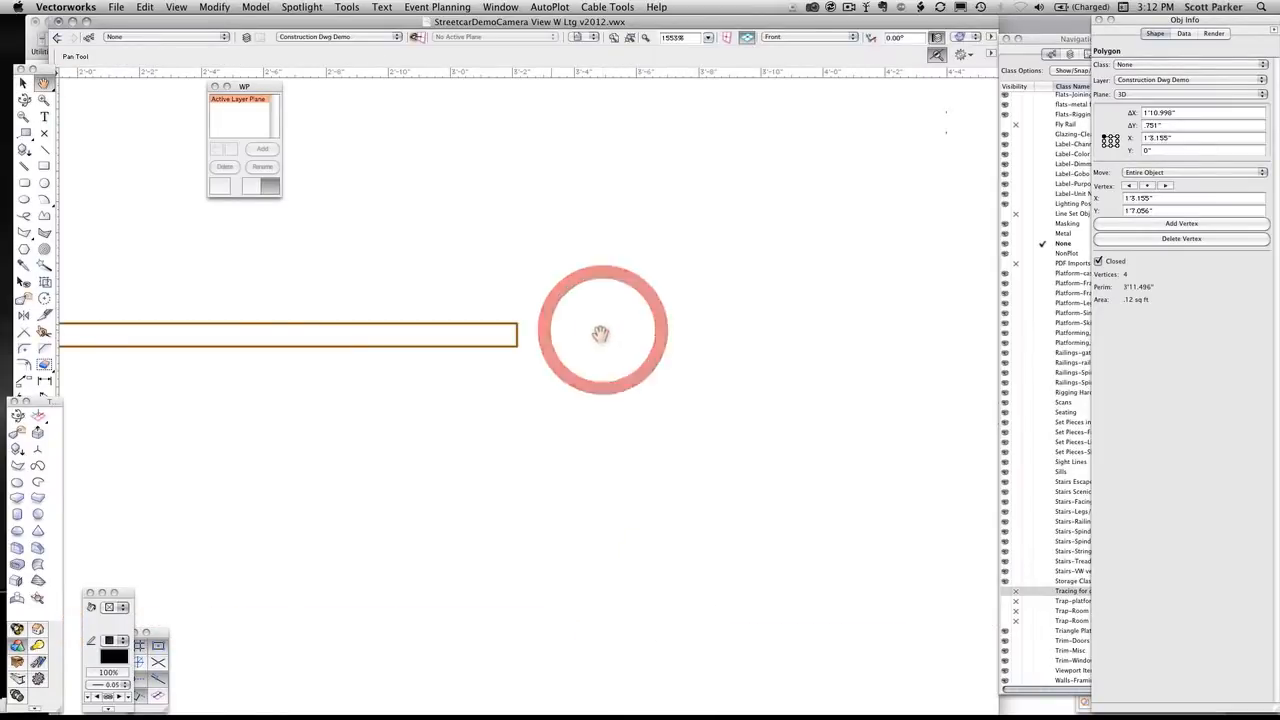
{"action": "scroll", "coordinate": [609, 352], "scroll_direction": "down", "scroll_amount": 1}
{"action": "middle_click_drag", "start_coordinate": [736, 362], "coordinate": [490, 380]}
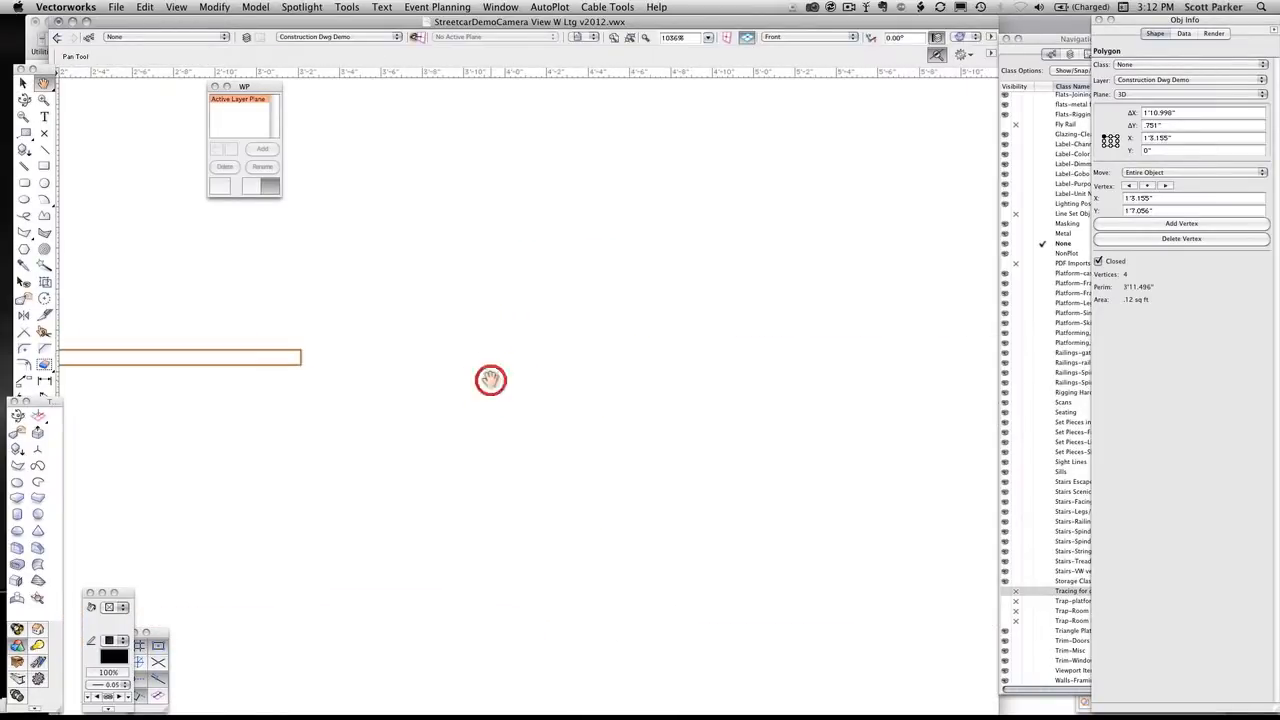
{"action": "scroll", "coordinate": [489, 380], "scroll_direction": "down", "scroll_amount": 2}
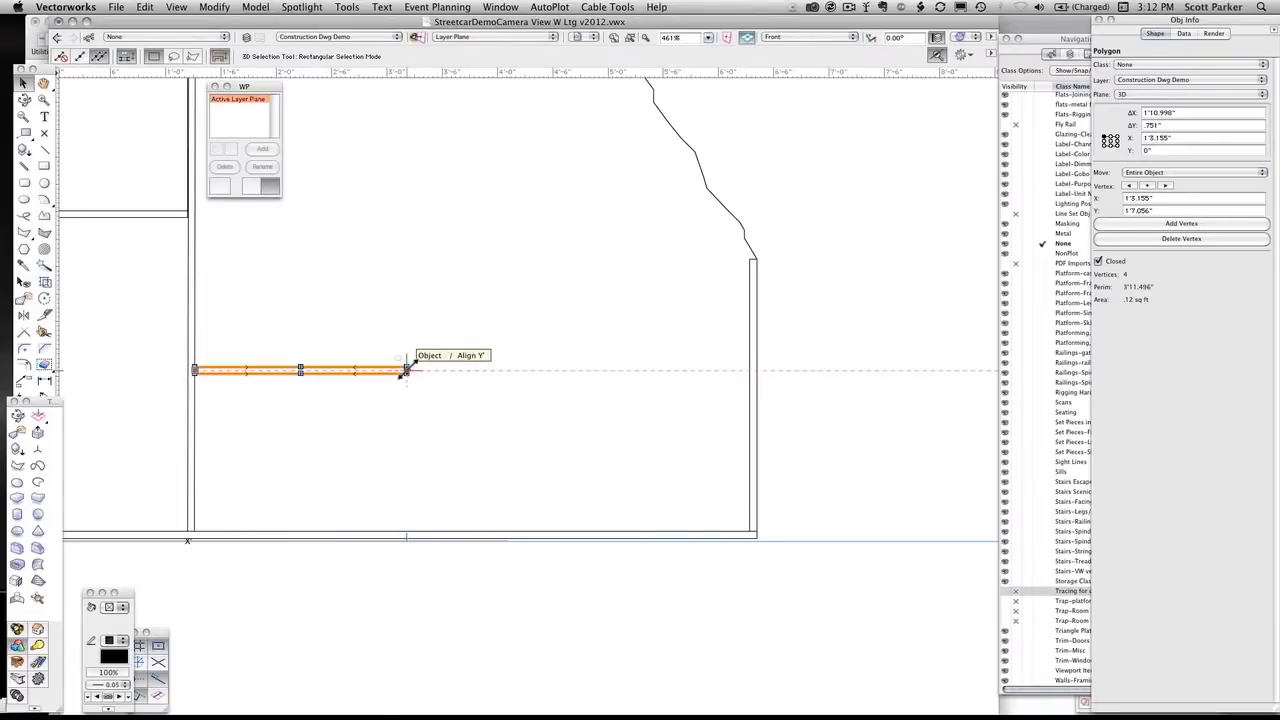
{"action": "left_click_drag", "start_coordinate": [407, 369], "coordinate": [748, 370]}
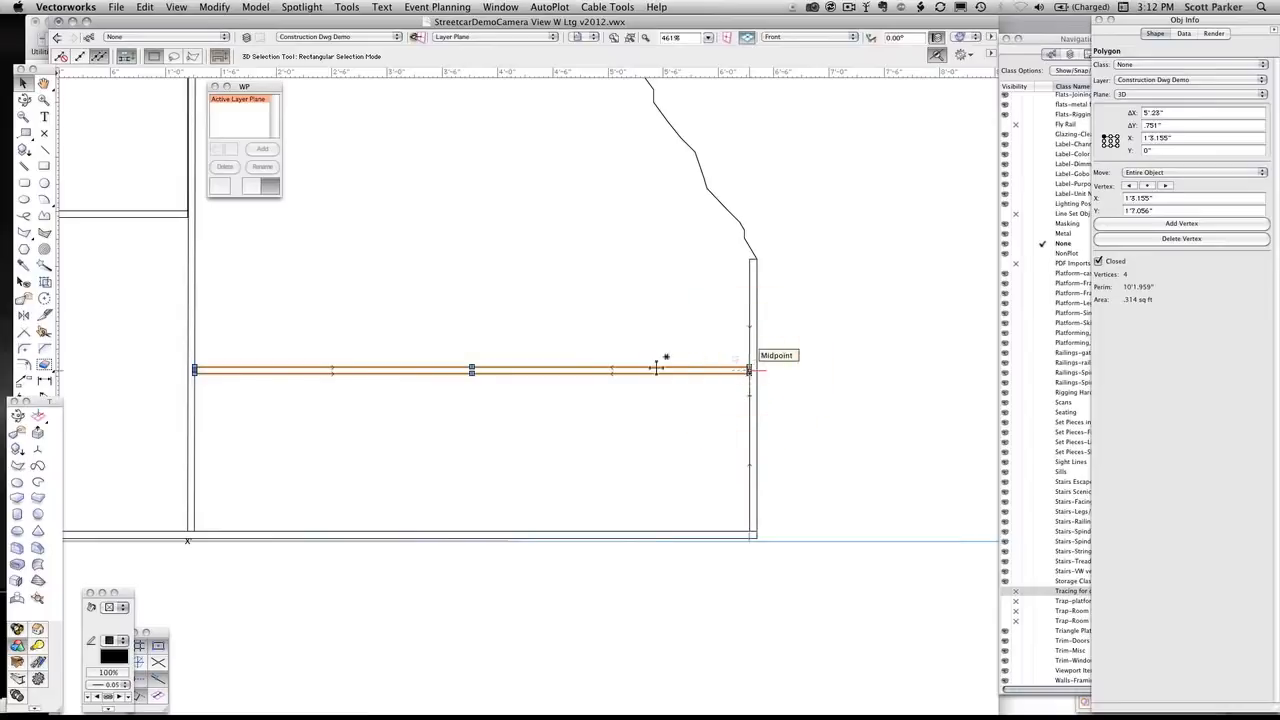
Duplicate the stretched rail in the right bay and move the copy up 1'6"
{"action": "scroll", "coordinate": [596, 360], "scroll_direction": "down", "scroll_amount": 2}
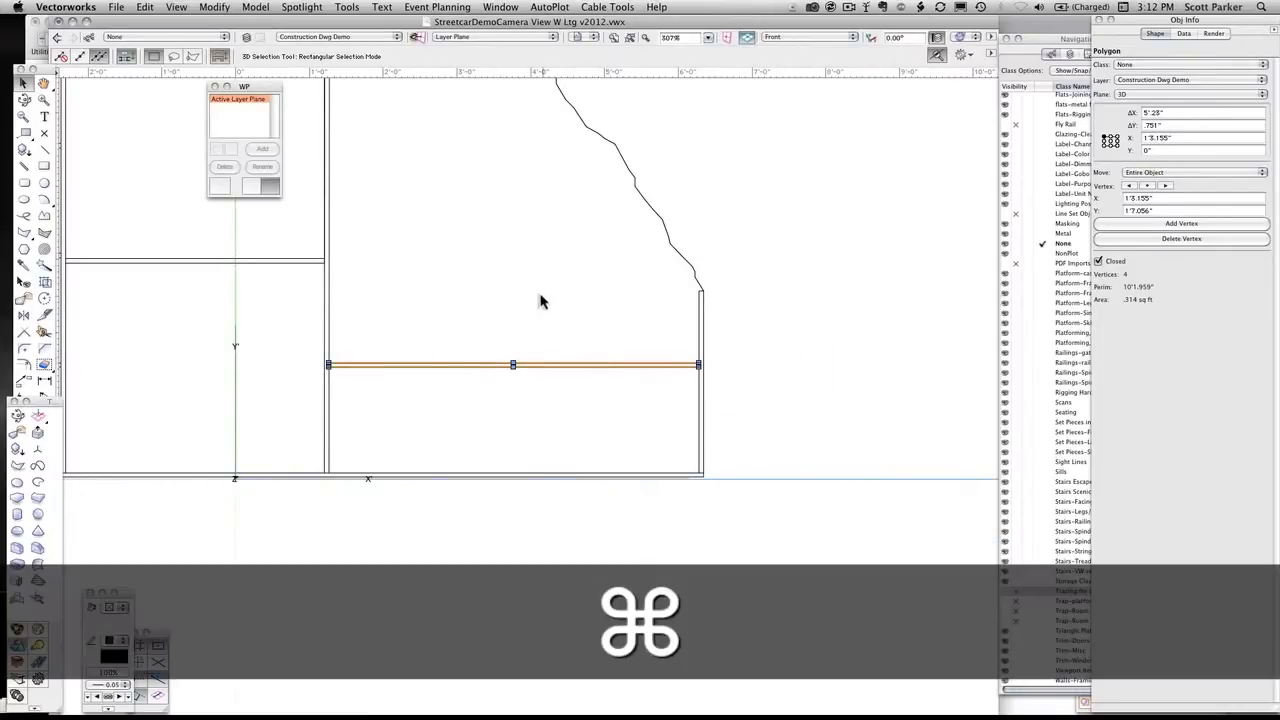
{"action": "key", "text": "super+d"}
{"action": "key", "text": "super+m"}
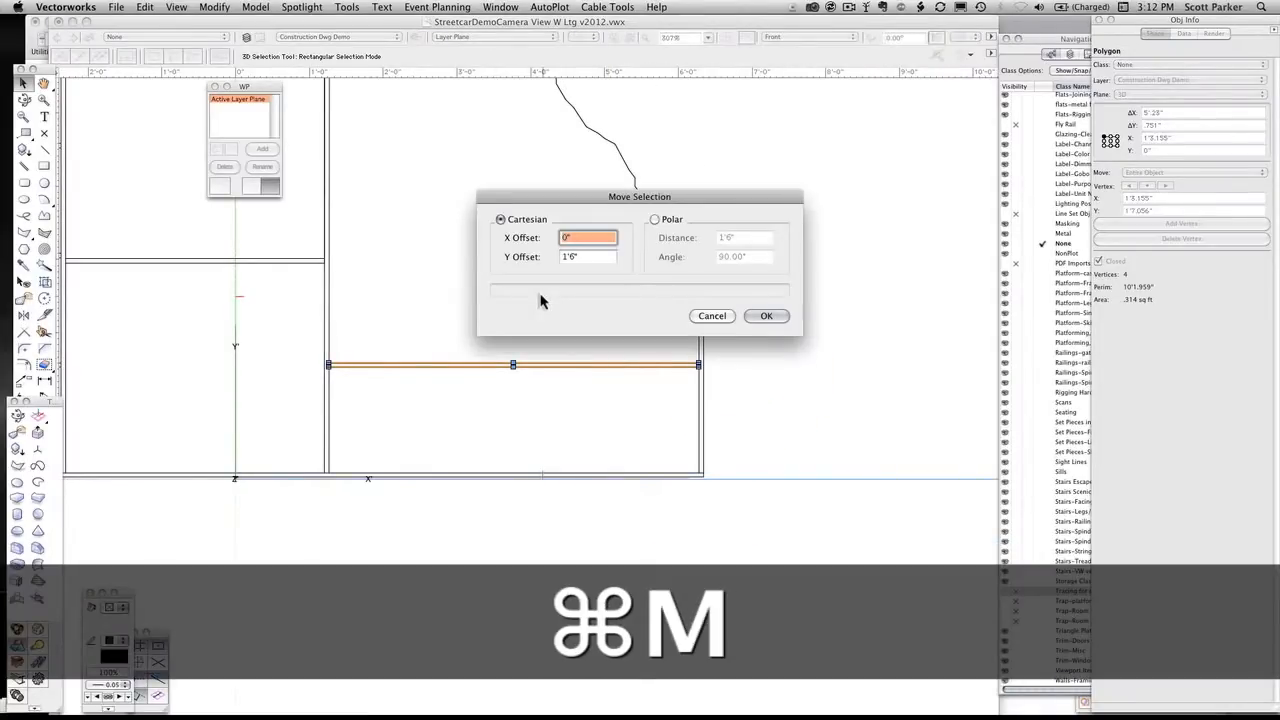
{"action": "key", "text": "Return"}
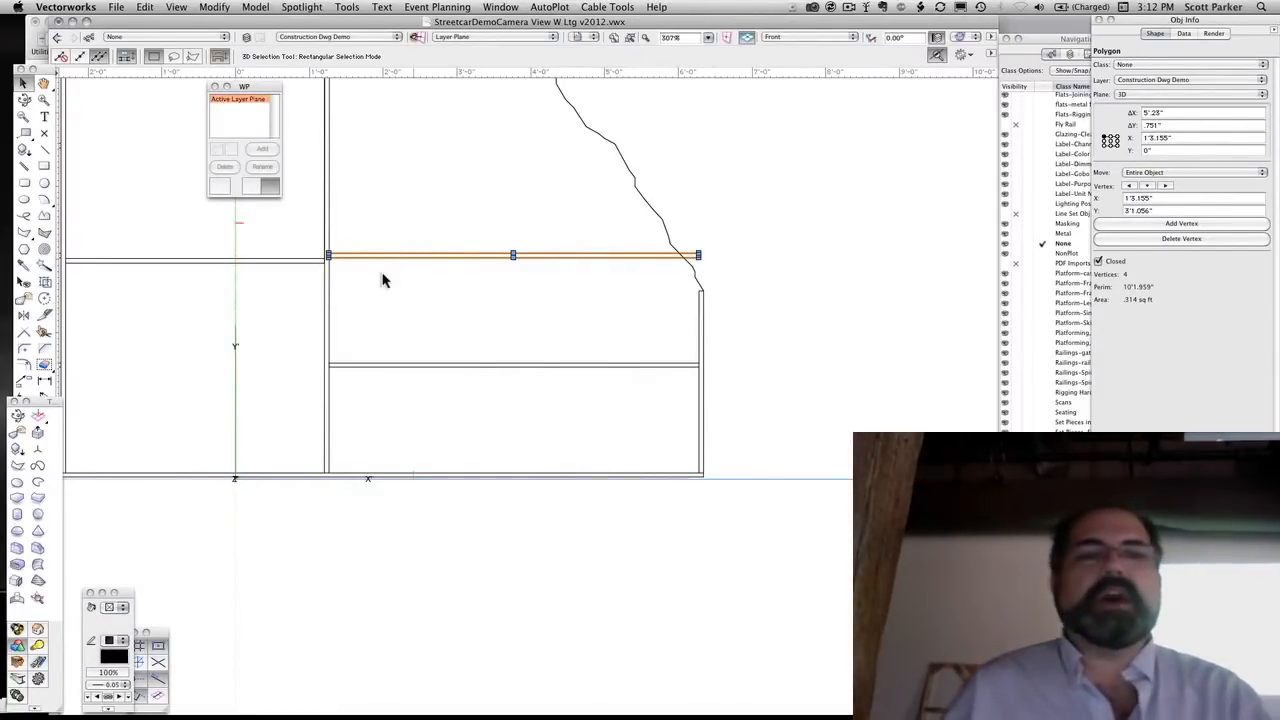
{"action": "mouse_move", "coordinate": [382, 280]}
{"action": "left_mouse_down"}
{"action": "mouse_move", "coordinate": [677, 280]}
{"action": "mouse_move", "coordinate": [611, 309]}
{"action": "mouse_move", "coordinate": [617, 320]}
{"action": "left_mouse_up"}
{"action": "key", "text": "x"}
{"action": "scroll", "coordinate": [619, 320], "scroll_direction": "down", "scroll_amount": 2}
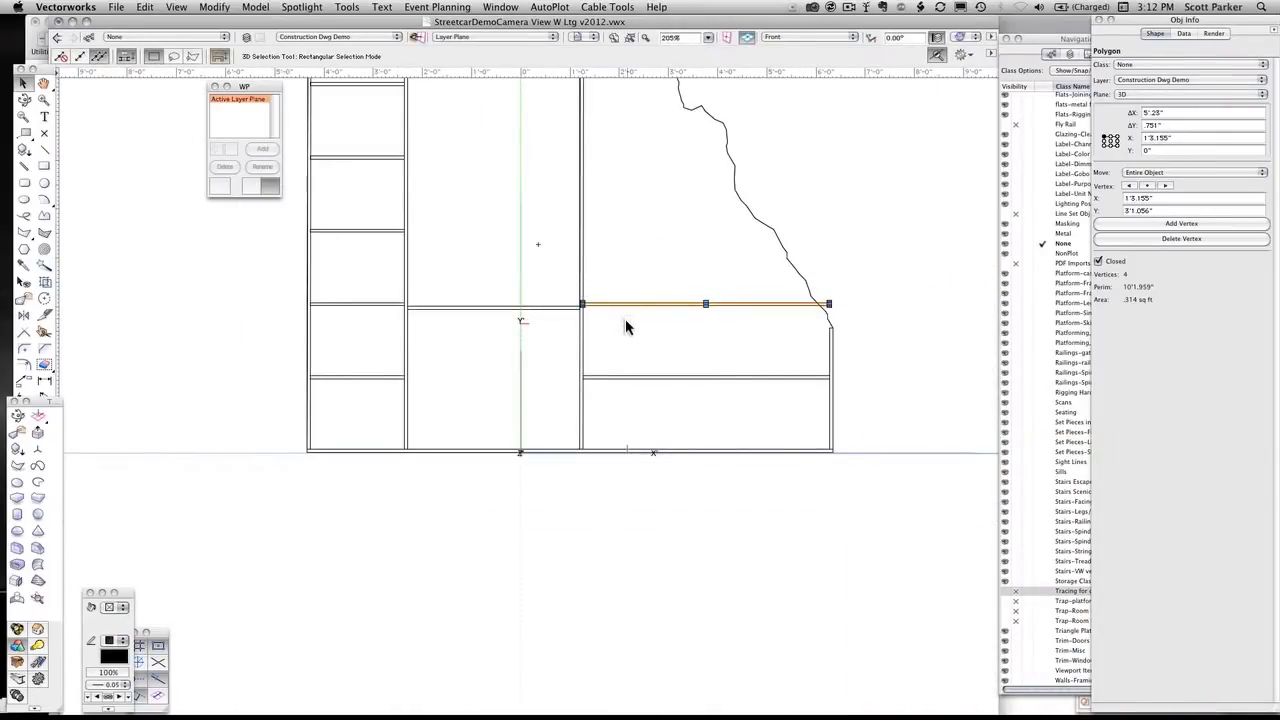
{"action": "mouse_move", "coordinate": [716, 283]}
{"action": "left_mouse_down"}
{"action": "mouse_move", "coordinate": [686, 394]}
{"action": "mouse_move", "coordinate": [660, 364]}
{"action": "left_mouse_up"}
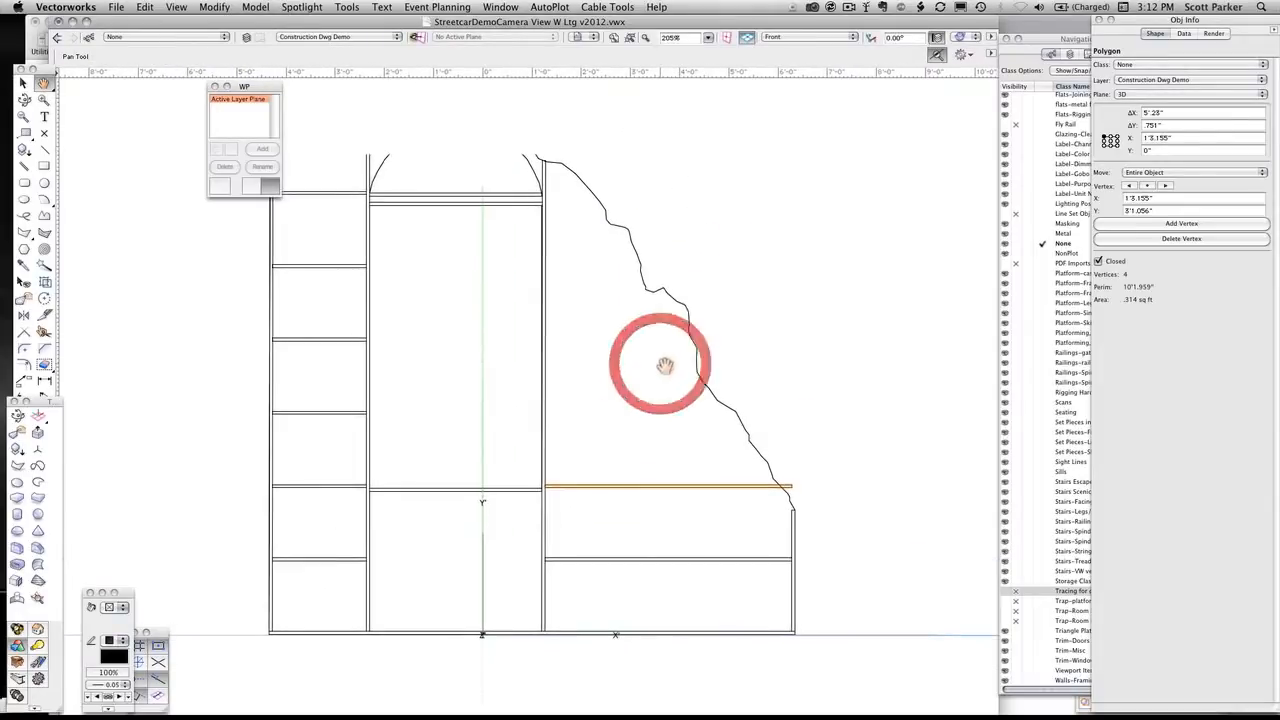
{"action": "key", "text": "x"}
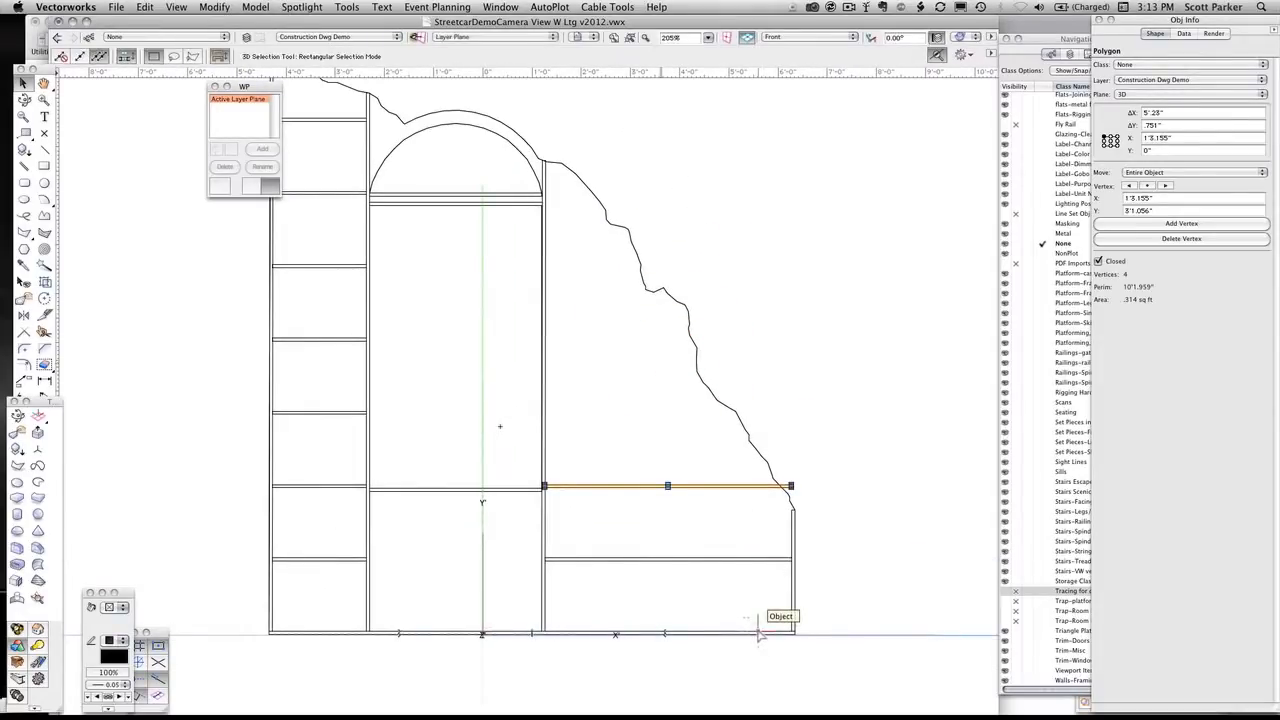
{"action": "key", "text": "space"}
{"action": "left_click_drag", "start_coordinate": [770, 320], "coordinate": [786, 328]}
Extrude all stiles and rails together by 2 1/2", leaving out the facing and the bottom rail
{"action": "left_click", "coordinate": [623, 35]}
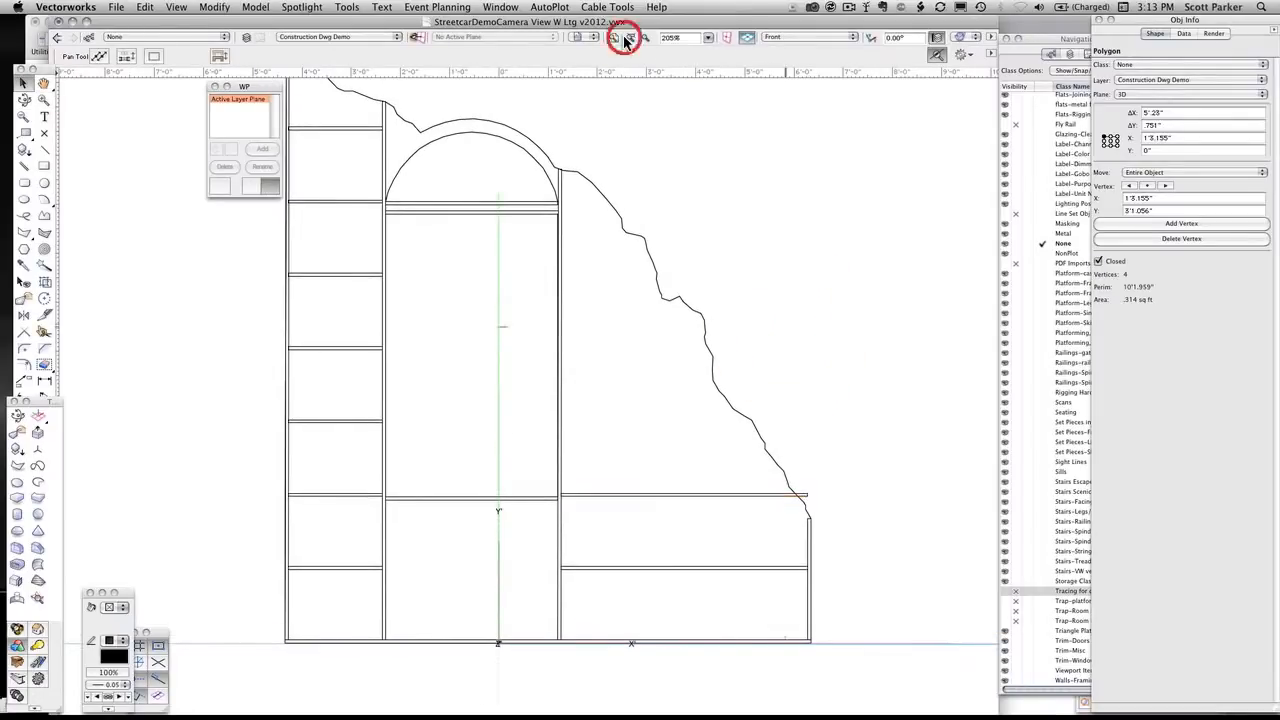
{"action": "left_click_drag", "start_coordinate": [267, 86], "coordinate": [175, 86]}
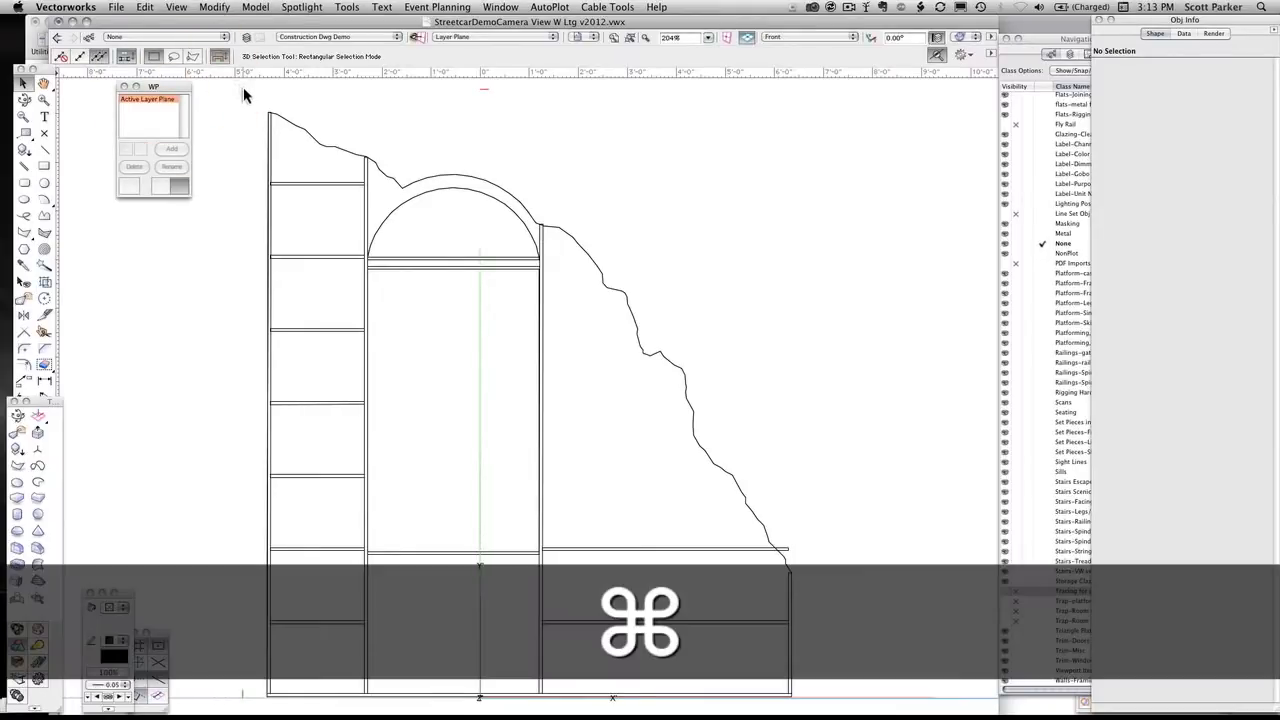
{"action": "key", "text": "super+a"}
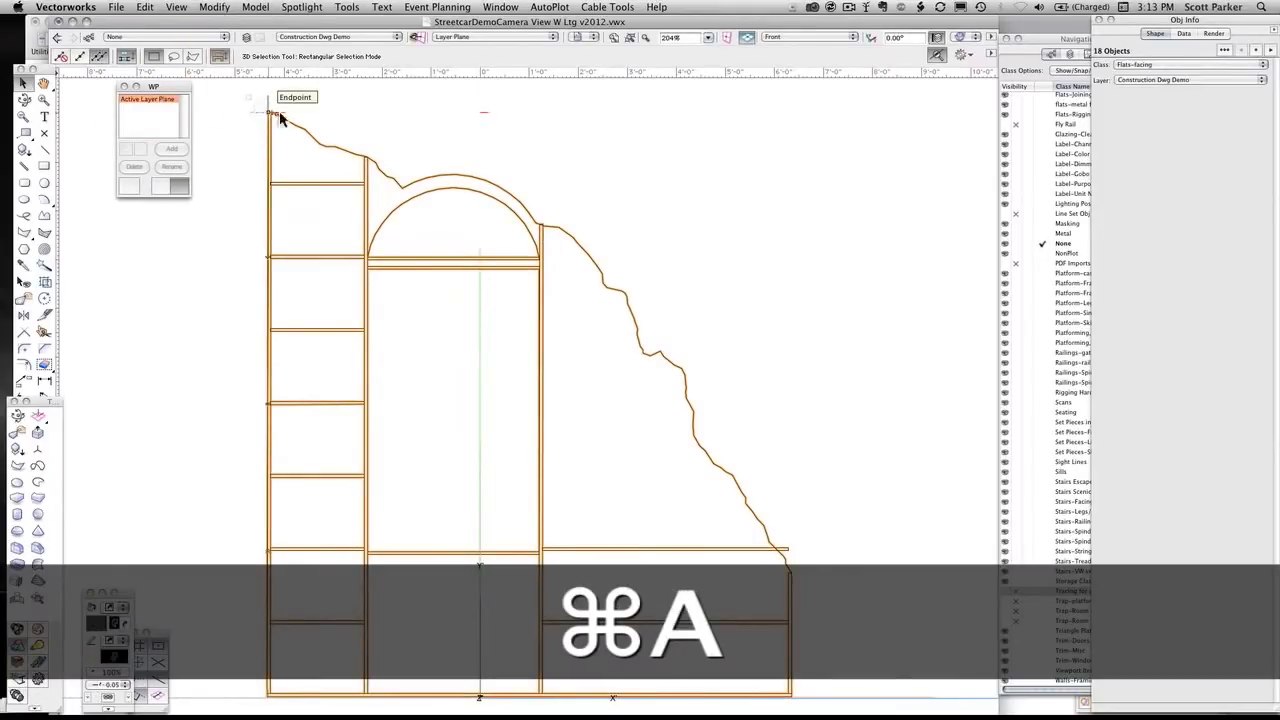
{"action": "left_click", "coordinate": [321, 139], "text": "shift"}
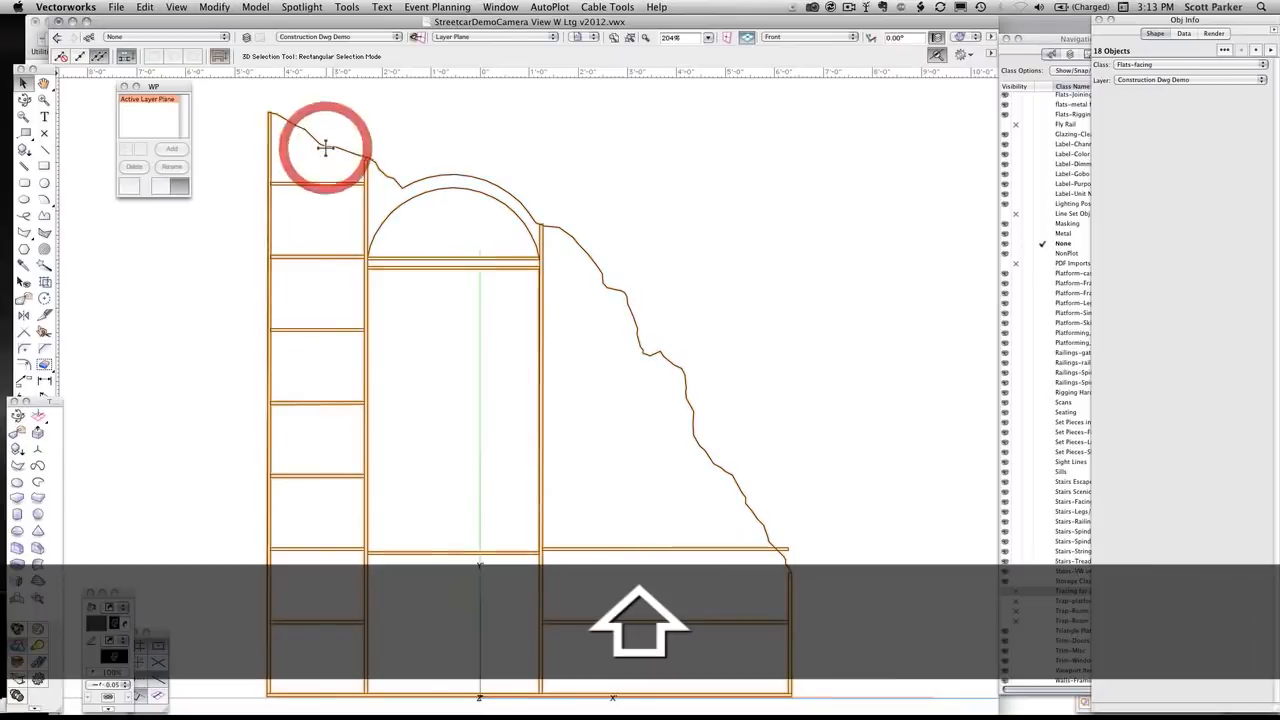
{"action": "left_click", "coordinate": [455, 690], "text": "shift"}
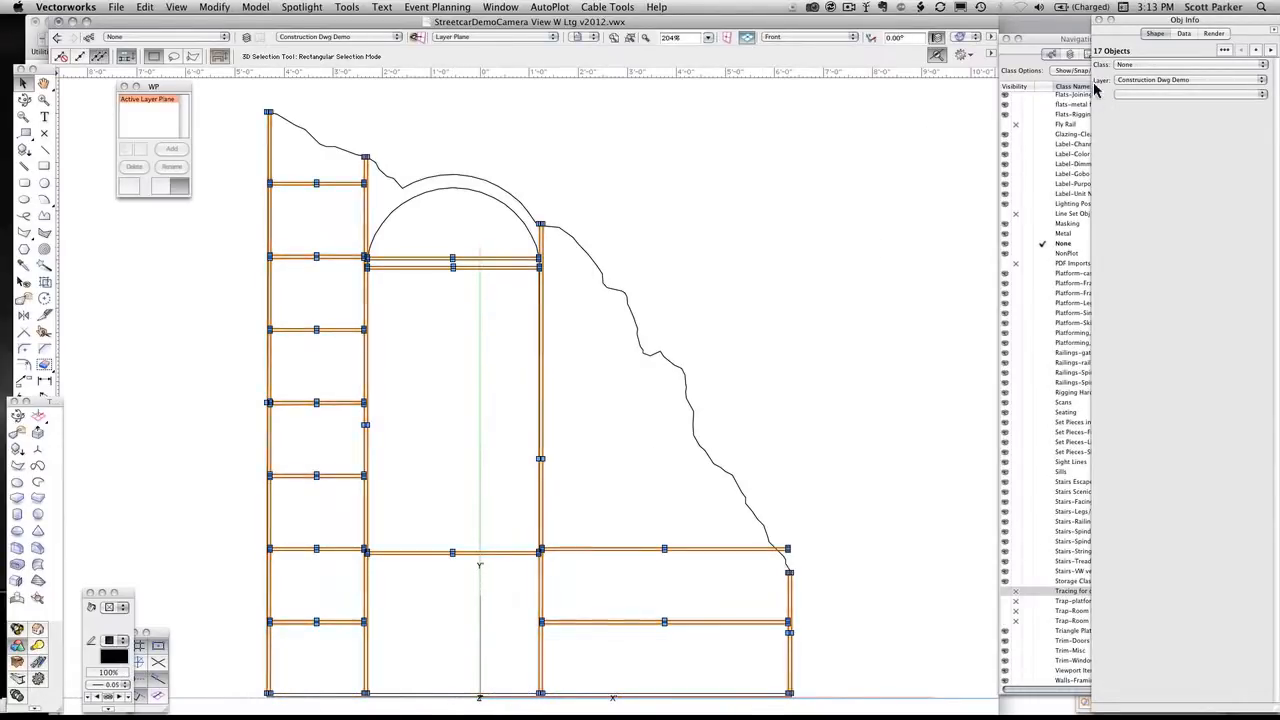
{"action": "left_click", "coordinate": [712, 240], "text": "shift"}
{"action": "key", "text": "super+e"}
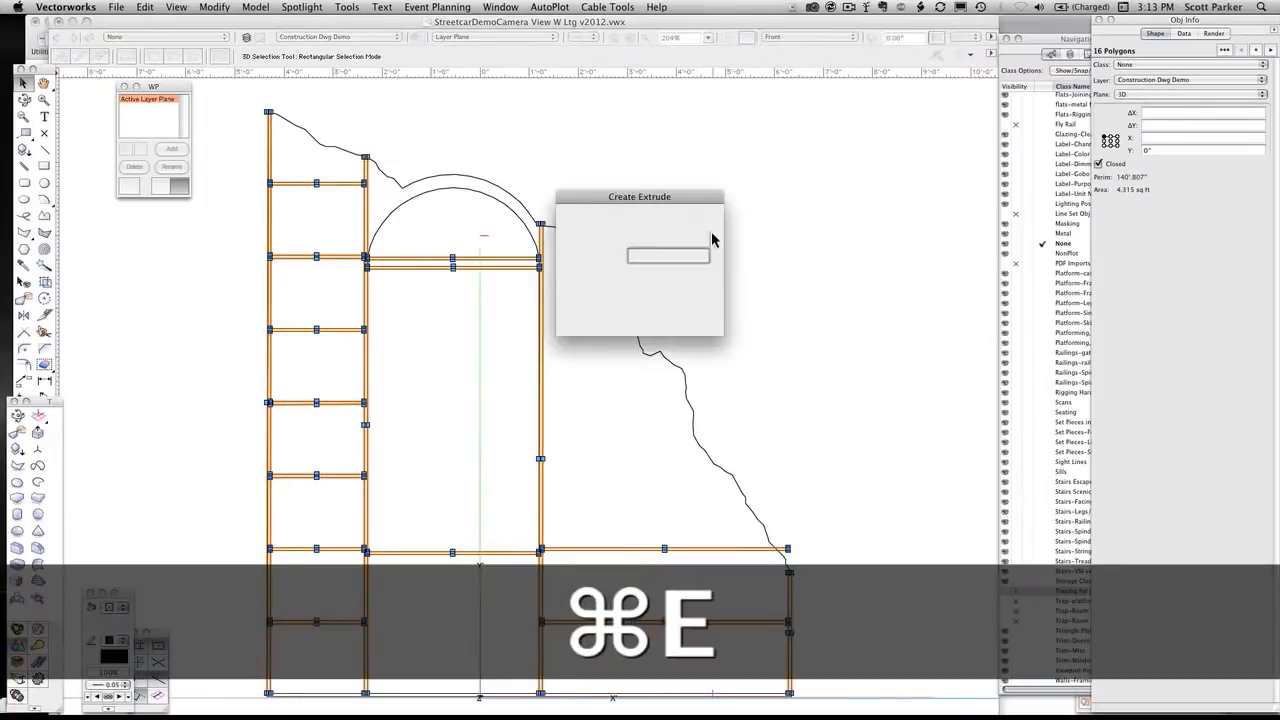
{"action": "key", "text": "Return"}
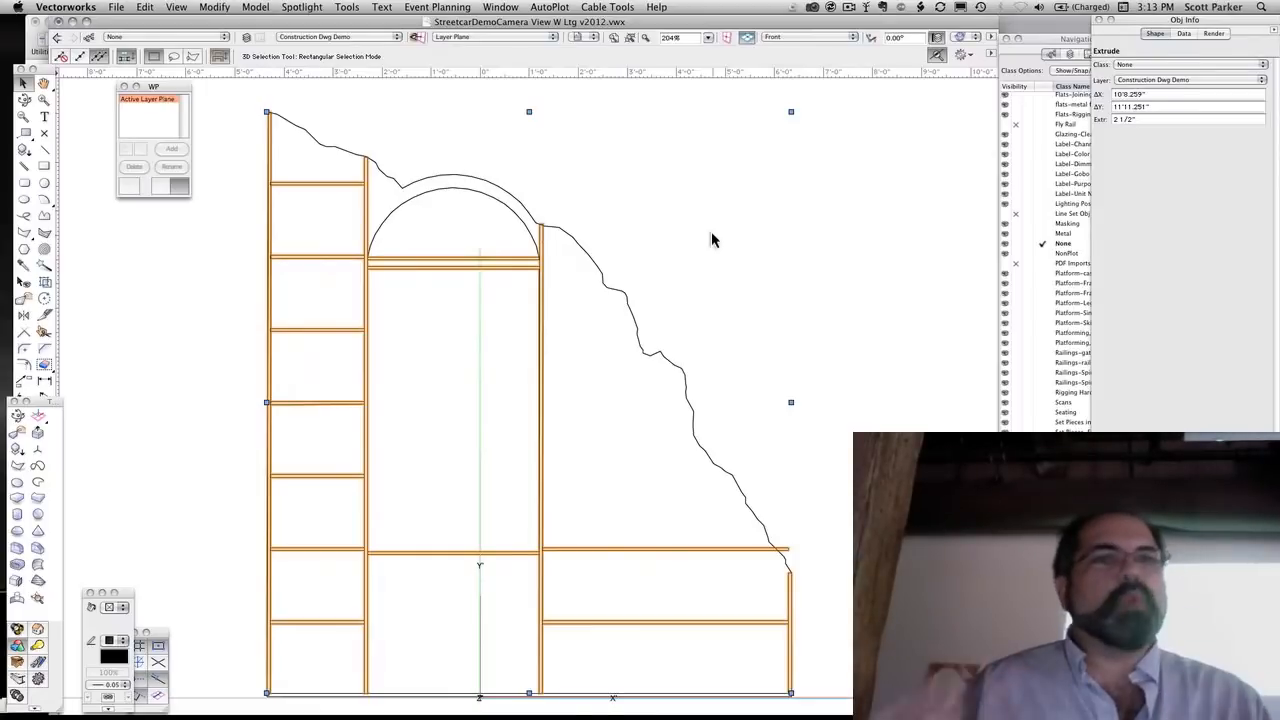
Ungroup the extruded frame into individual members and check their joints in the Left Isometric view
{"action": "right_click", "coordinate": [366, 251]}
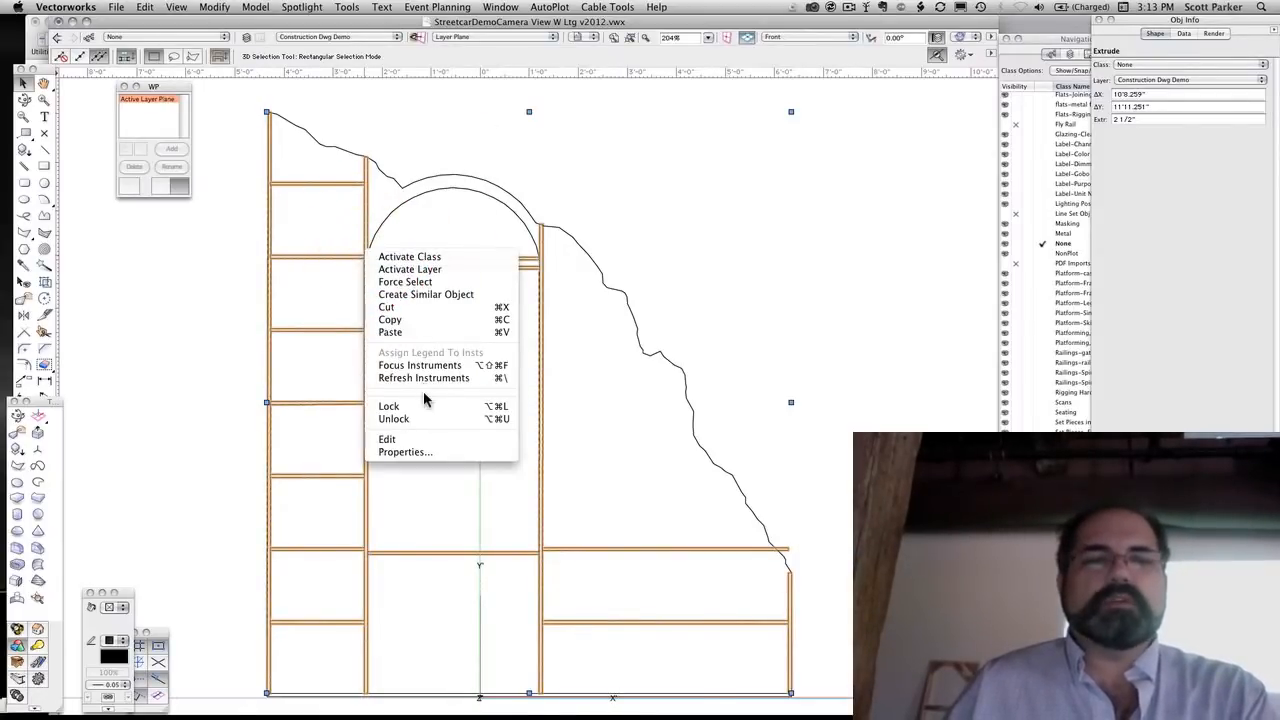
{"action": "left_click", "coordinate": [663, 216]}
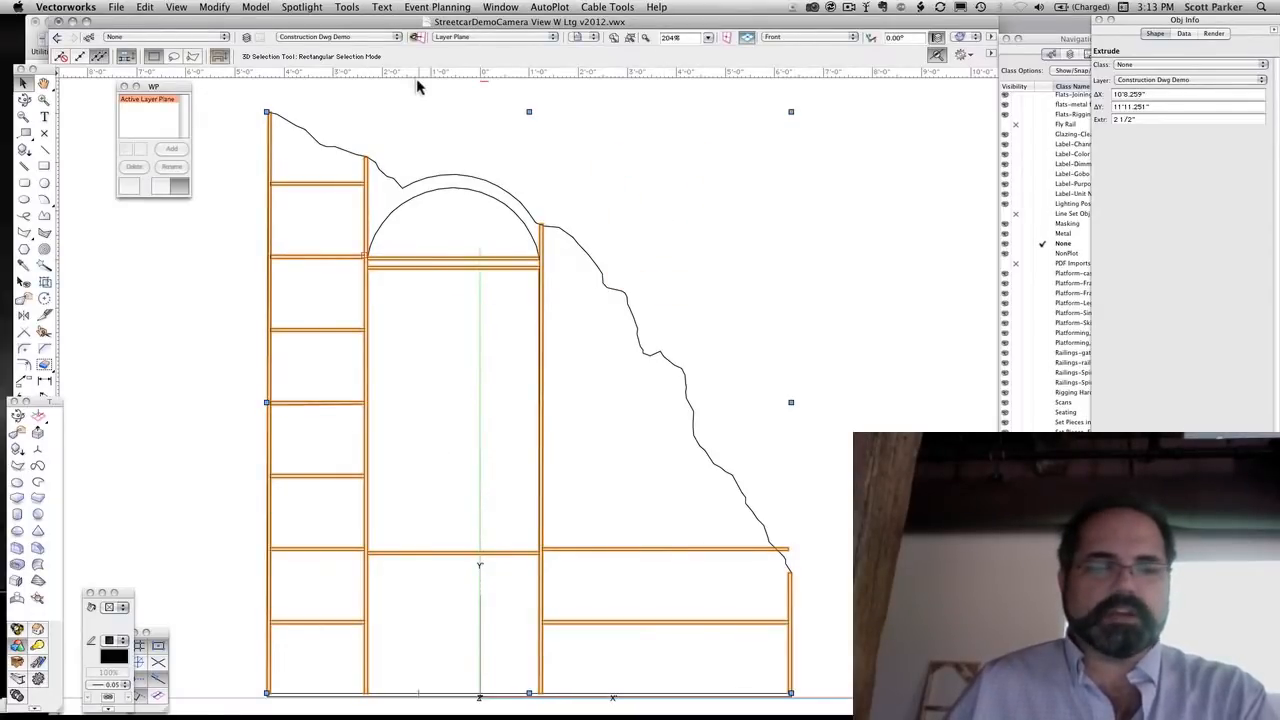
{"action": "left_click", "coordinate": [220, 8]}
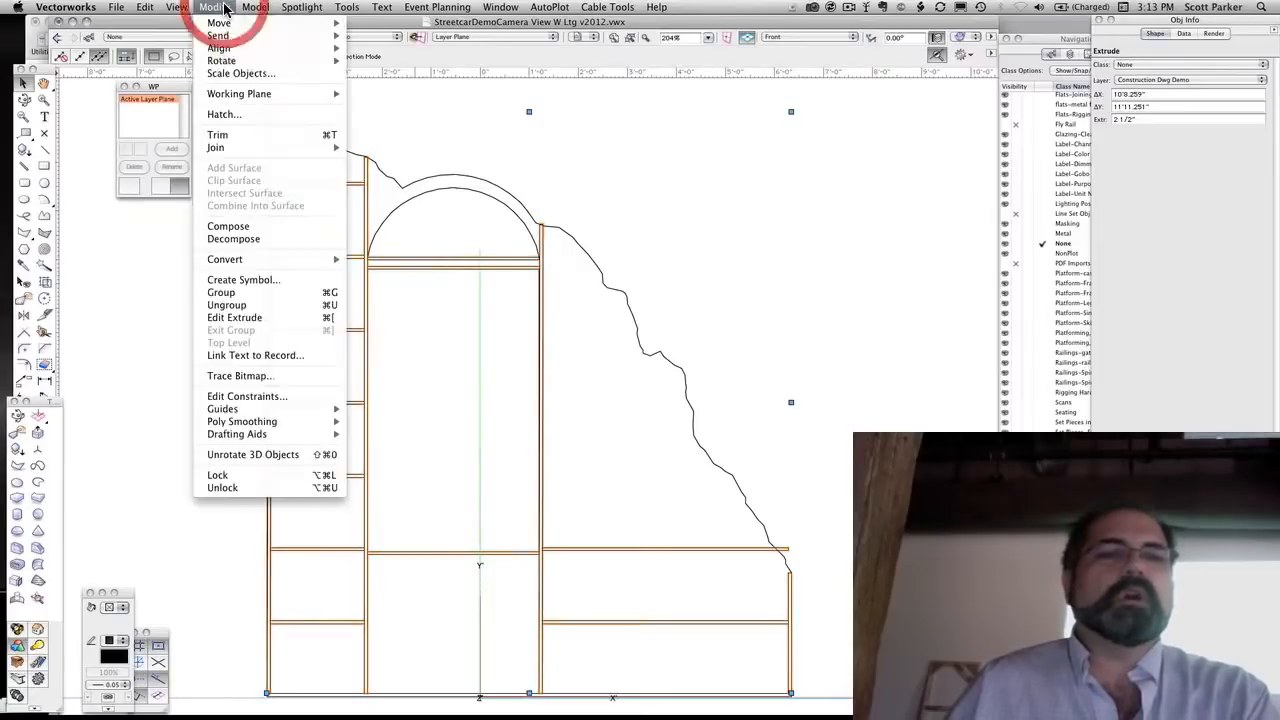
{"action": "left_click", "coordinate": [248, 306]}
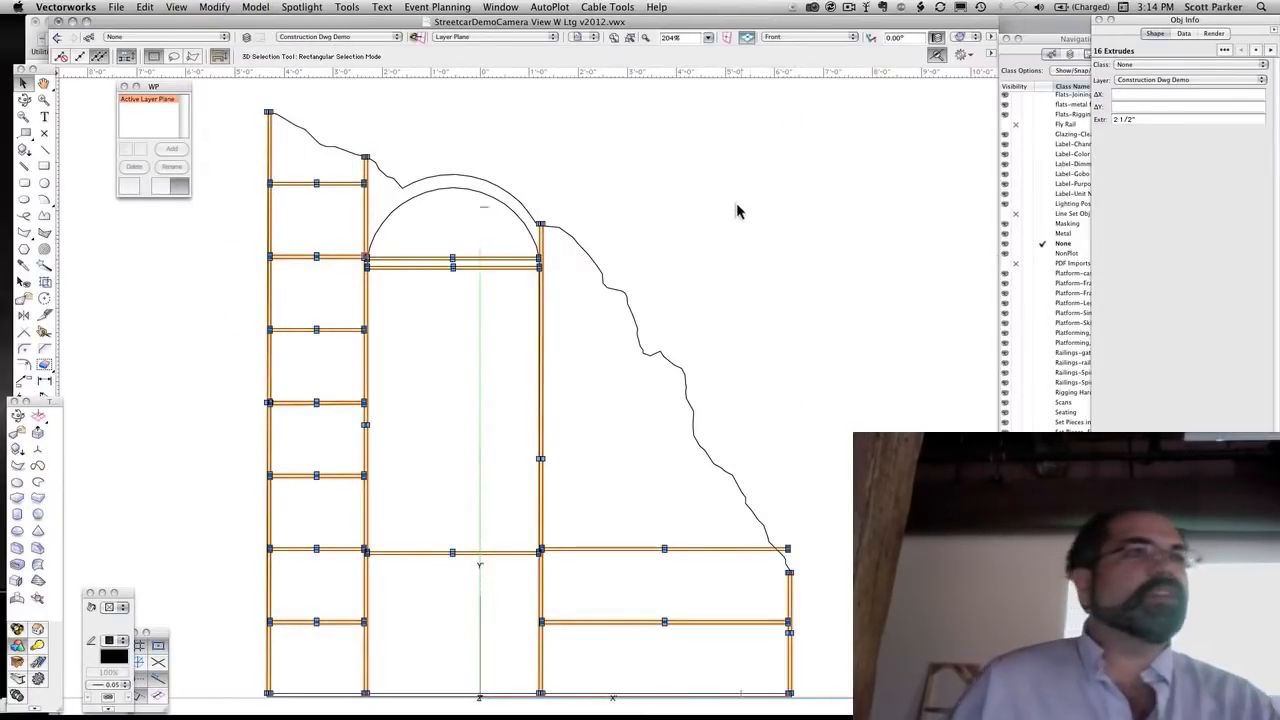
{"action": "key", "text": "1"}
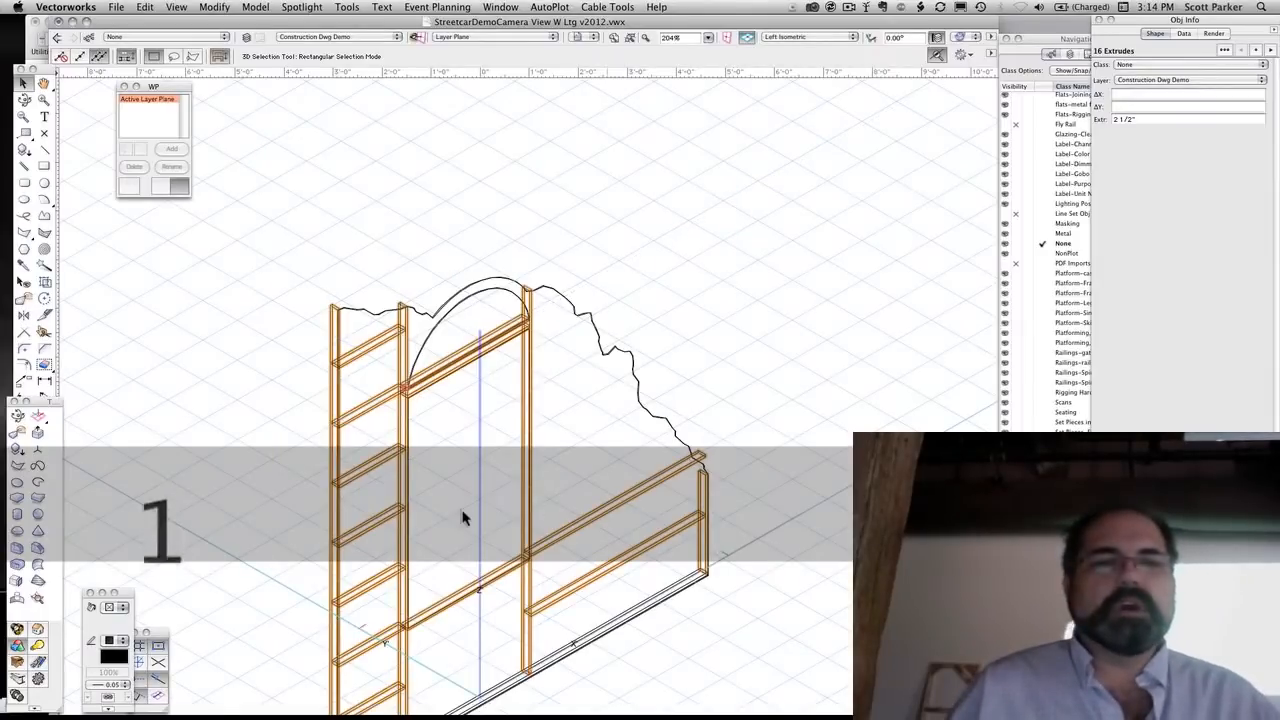
{"action": "scroll", "coordinate": [400, 505], "scroll_direction": "up", "scroll_amount": 5}
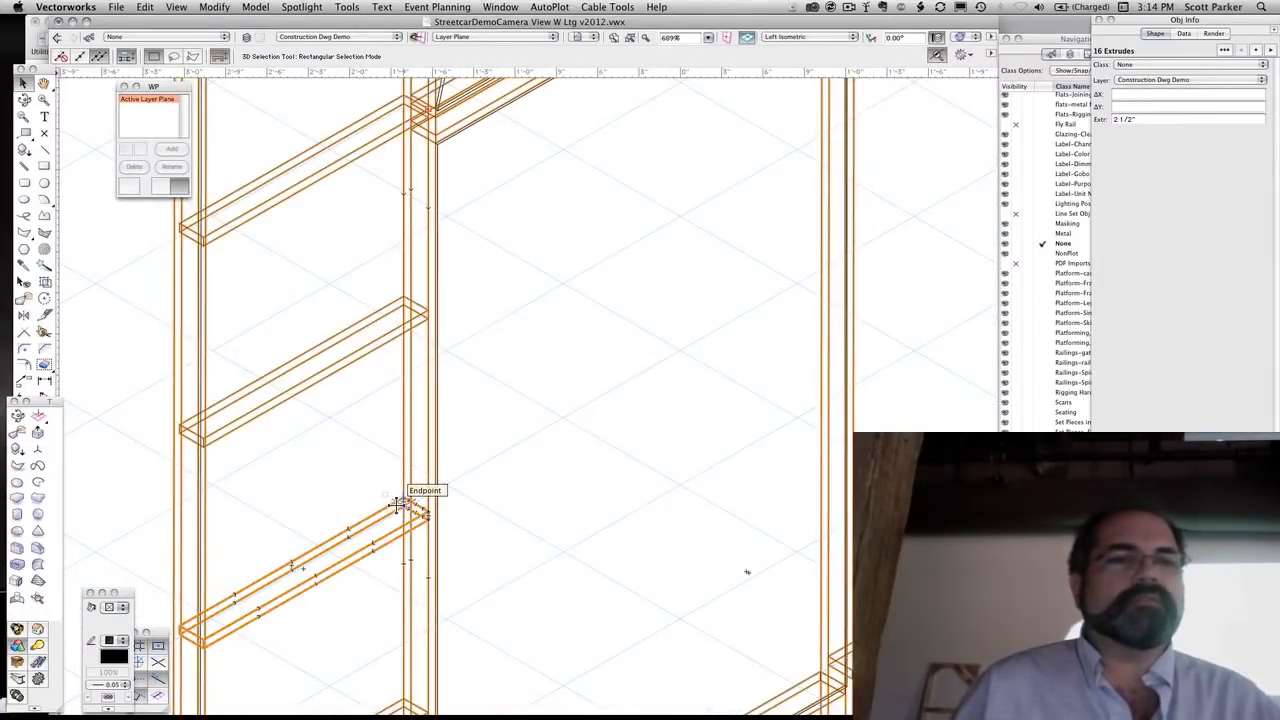
{"action": "scroll", "coordinate": [397, 505], "scroll_direction": "down", "scroll_amount": 8}
{"action": "scroll", "coordinate": [397, 505], "scroll_direction": "up", "scroll_amount": 3}
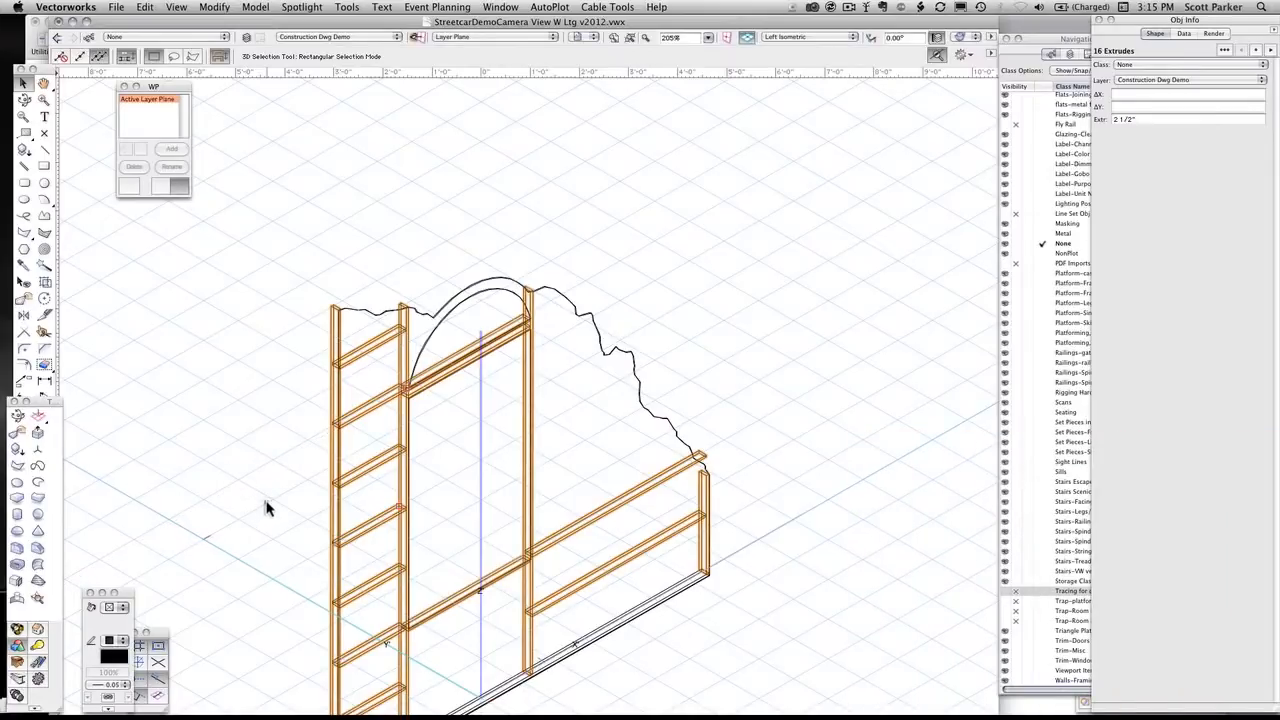
In the Front view, draw a 3/4" wide diagonal brace from the top of the window's right stile to the top of the short right stile
{"action": "key", "text": "2"}
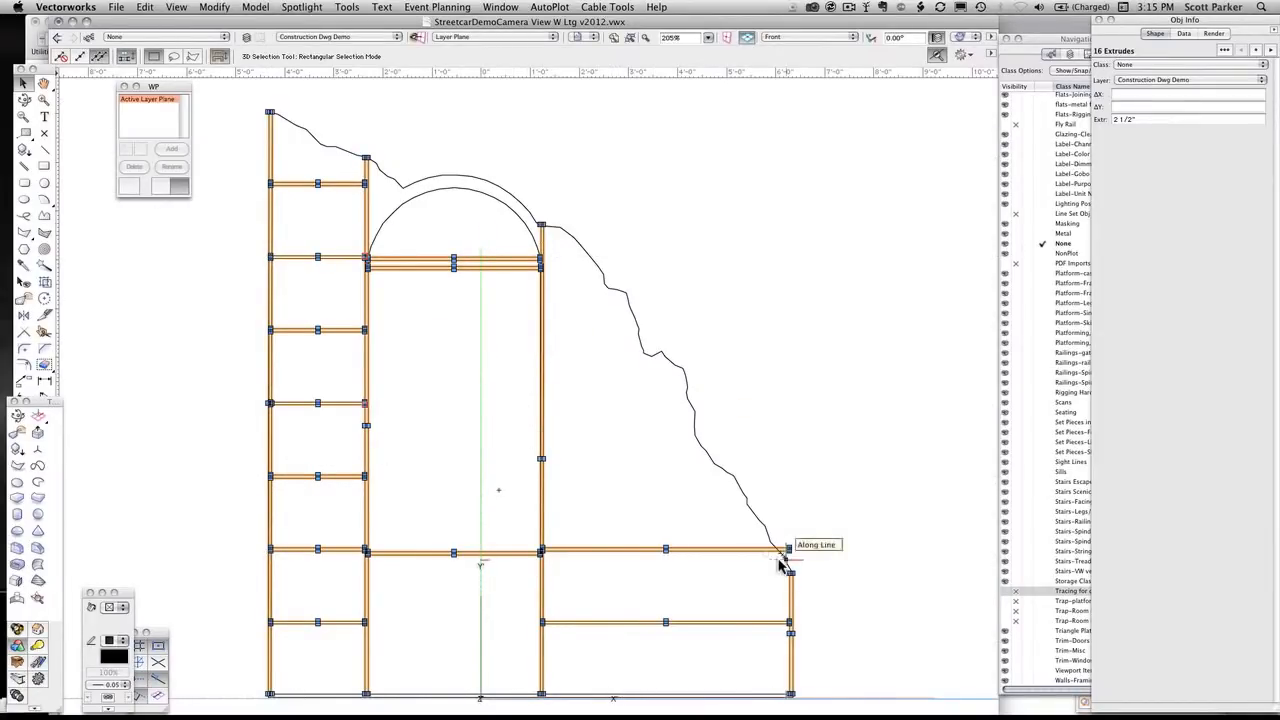
{"action": "left_click", "coordinate": [27, 167]}
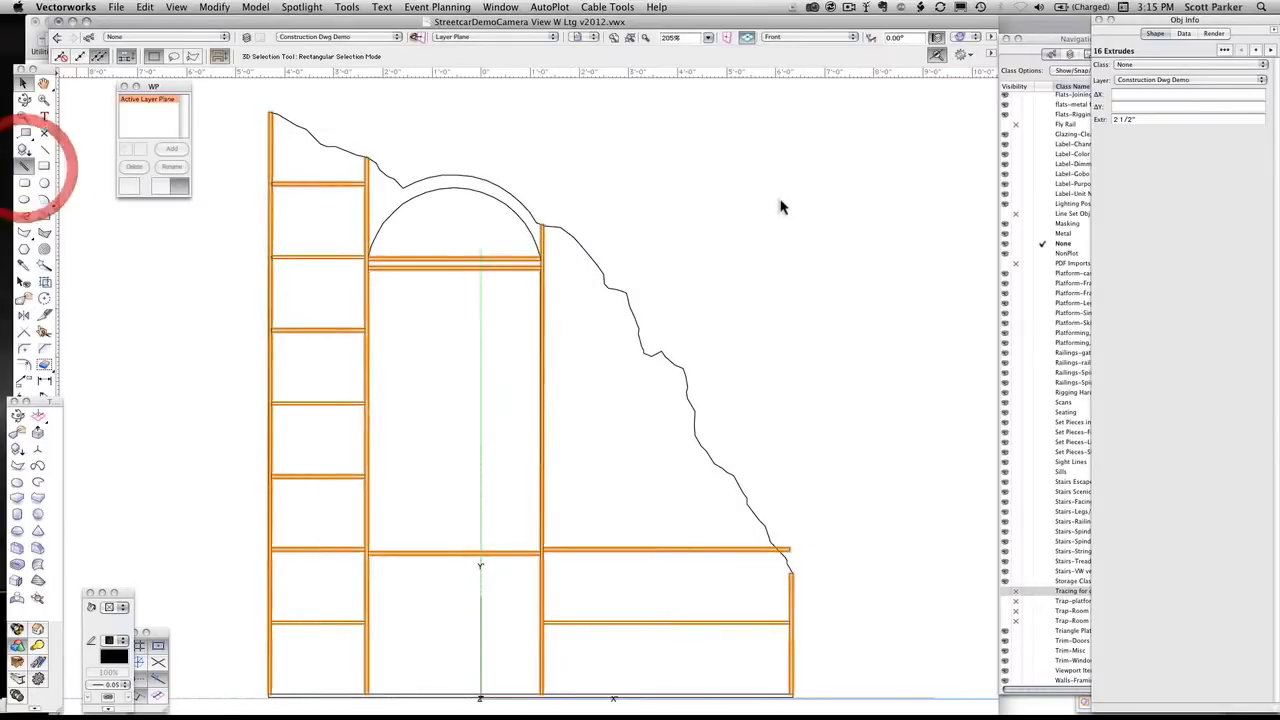
{"action": "left_click", "coordinate": [546, 227]}
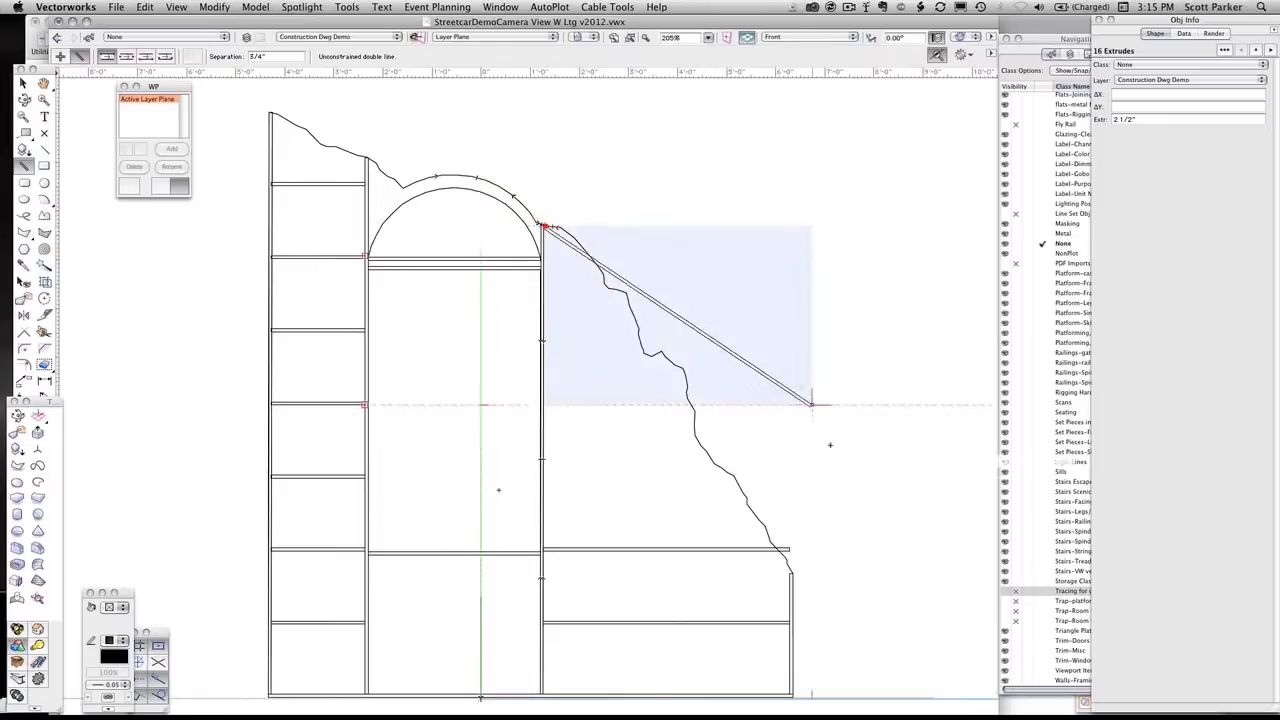
{"action": "left_click", "coordinate": [785, 572]}
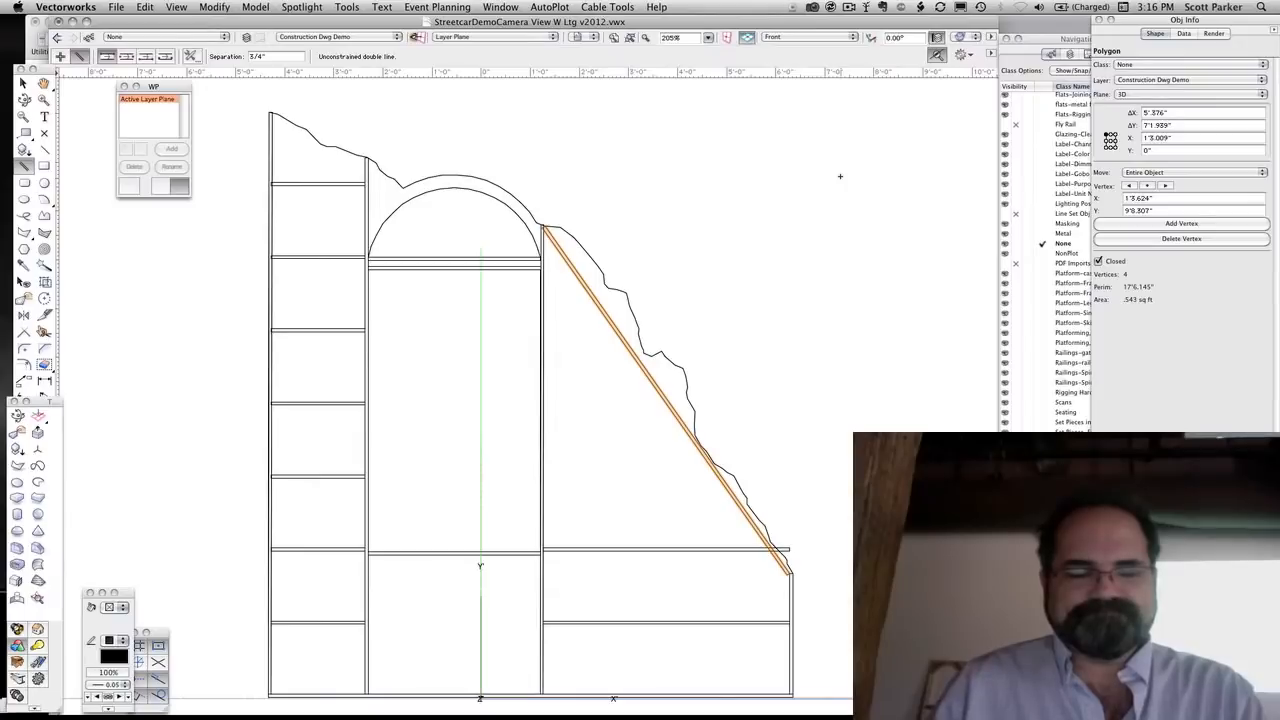
{"action": "key", "text": "x"}
{"action": "left_click", "coordinate": [681, 135]}
Assign everything except the facing to the Flats-Framing class, applying the graphic attributes of that class
{"action": "scroll", "coordinate": [485, 222], "scroll_direction": "down", "scroll_amount": 3}
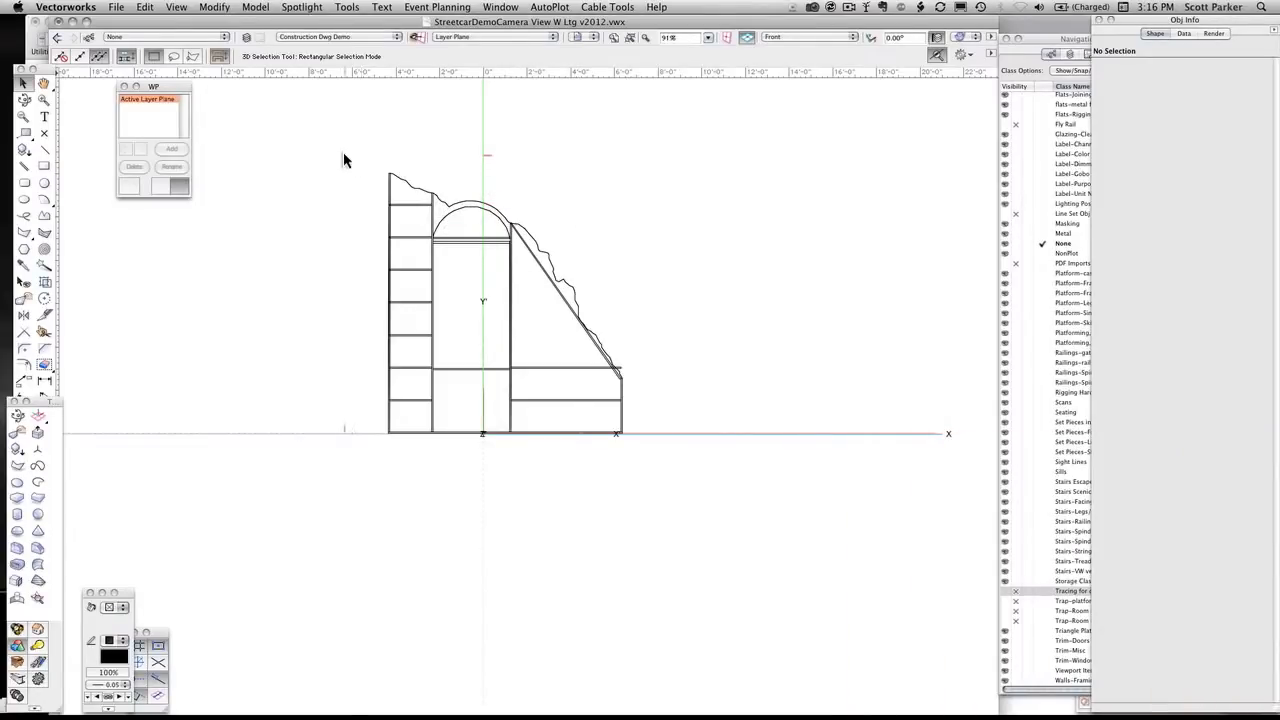
{"action": "mouse_move", "coordinate": [345, 157]}
{"action": "left_mouse_down"}
{"action": "mouse_move", "coordinate": [357, 180]}
{"action": "mouse_move", "coordinate": [772, 465]}
{"action": "mouse_move", "coordinate": [767, 488]}
{"action": "left_mouse_up"}
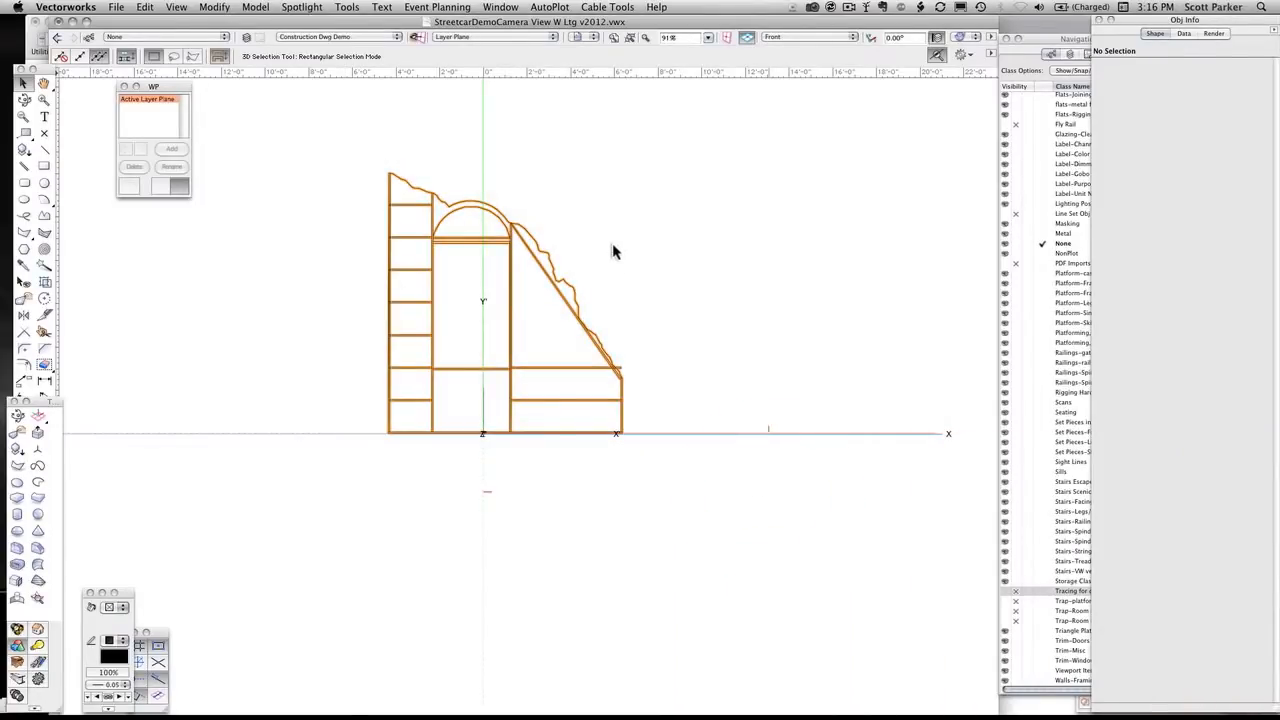
{"action": "key", "text": "shift"}
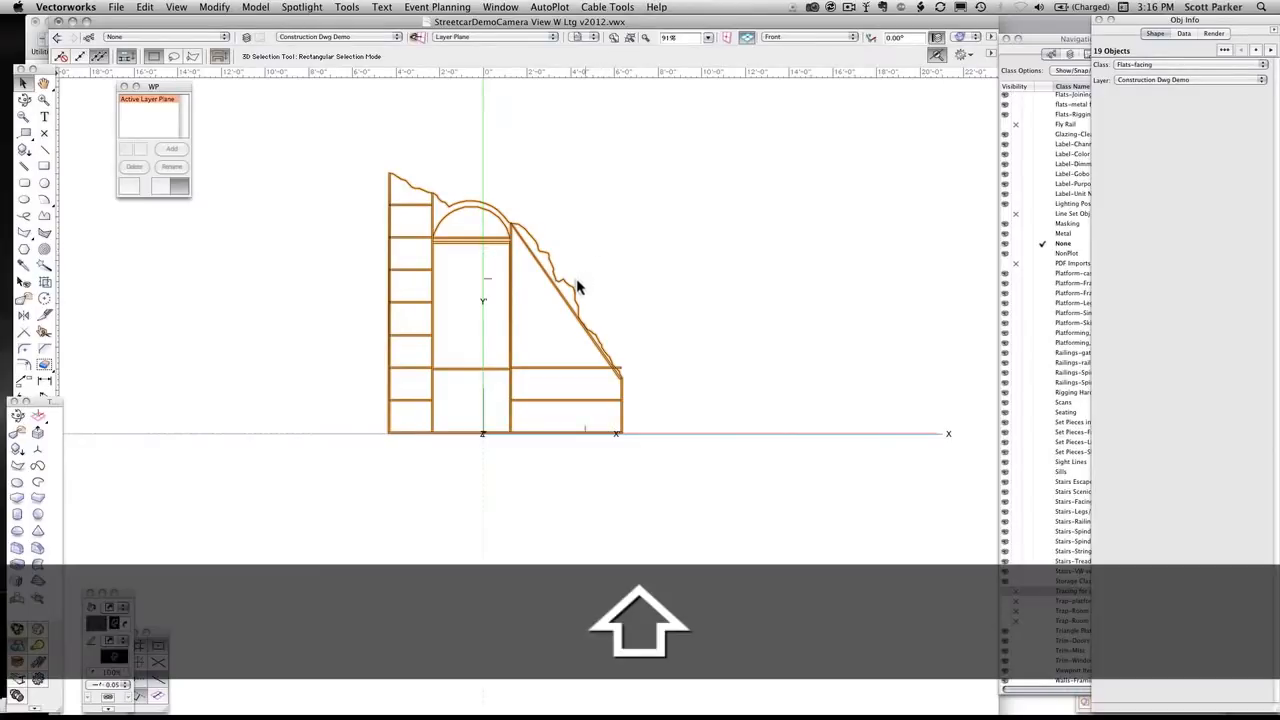
{"action": "left_click", "coordinate": [574, 287], "text": "shift"}
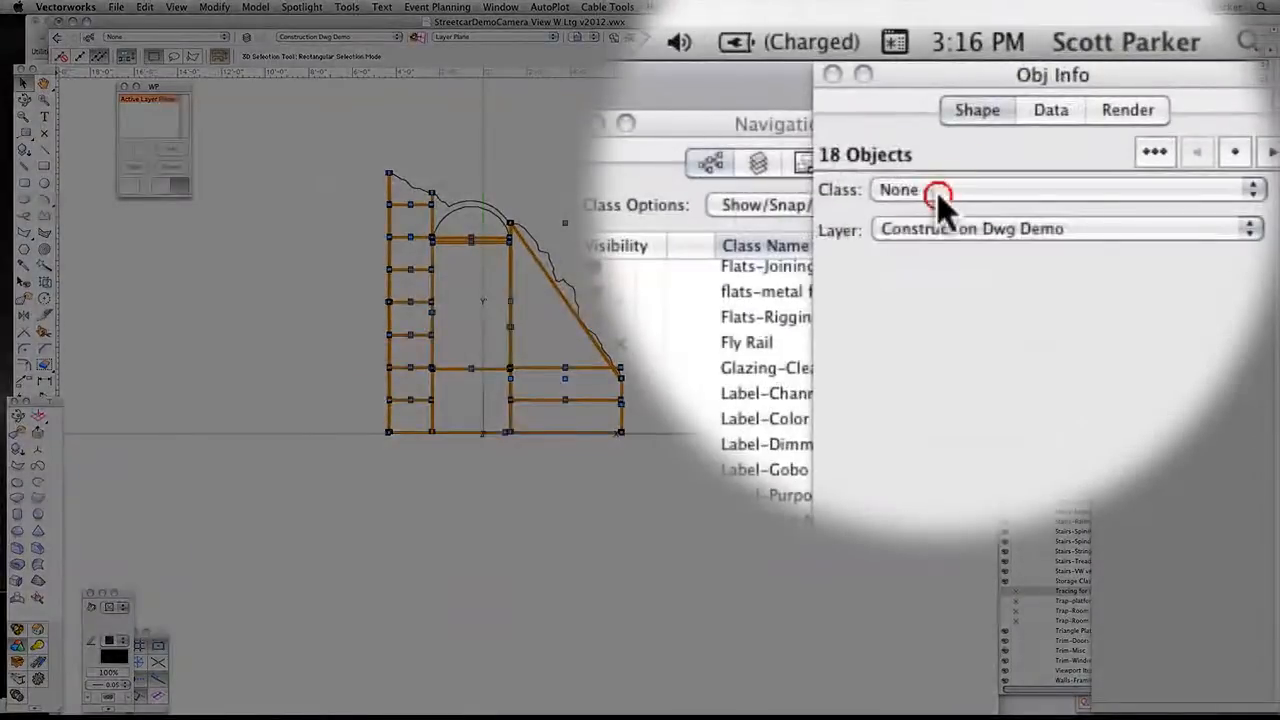
{"action": "left_click", "coordinate": [1139, 65]}
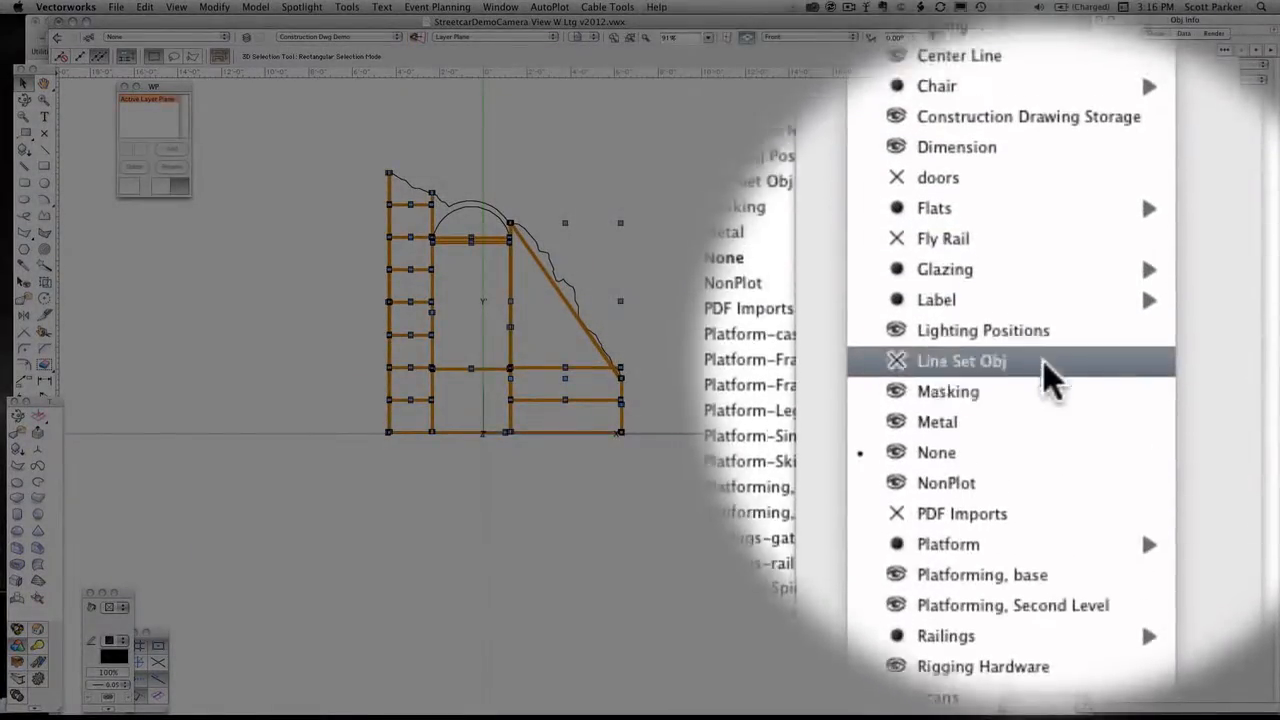
{"action": "mouse_move", "coordinate": [947, 363]}
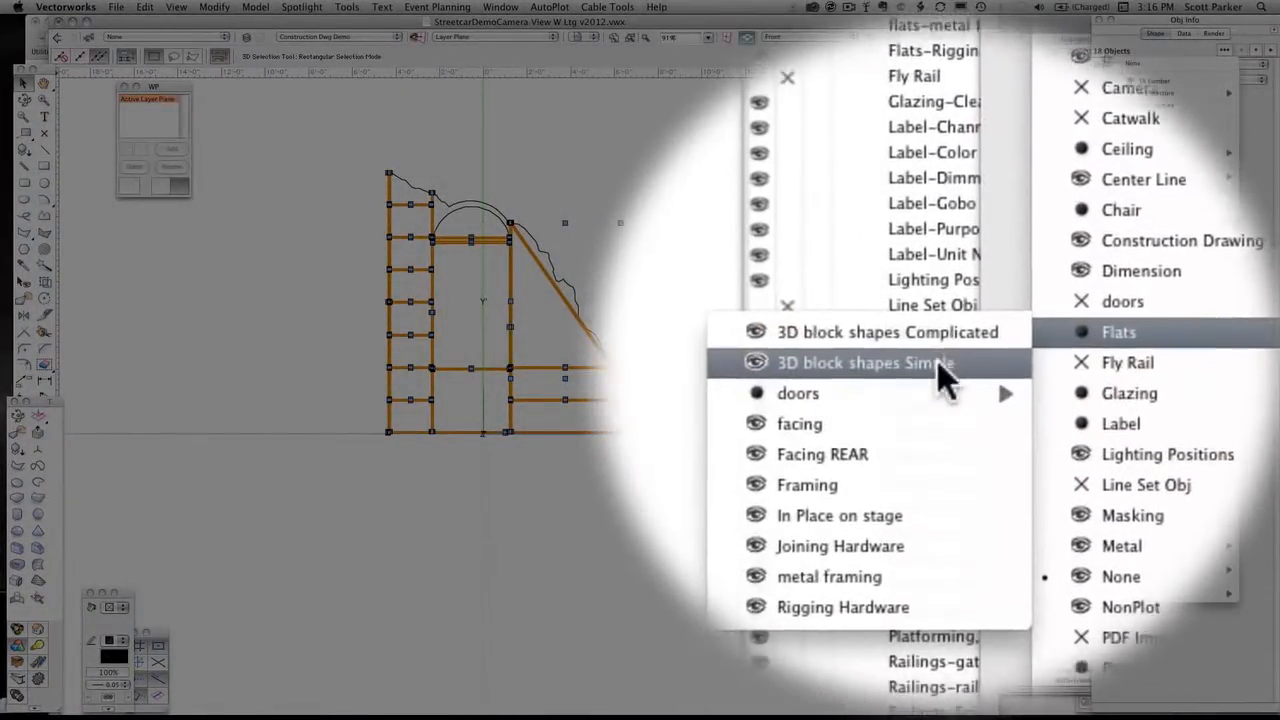
{"action": "left_click", "coordinate": [938, 364]}
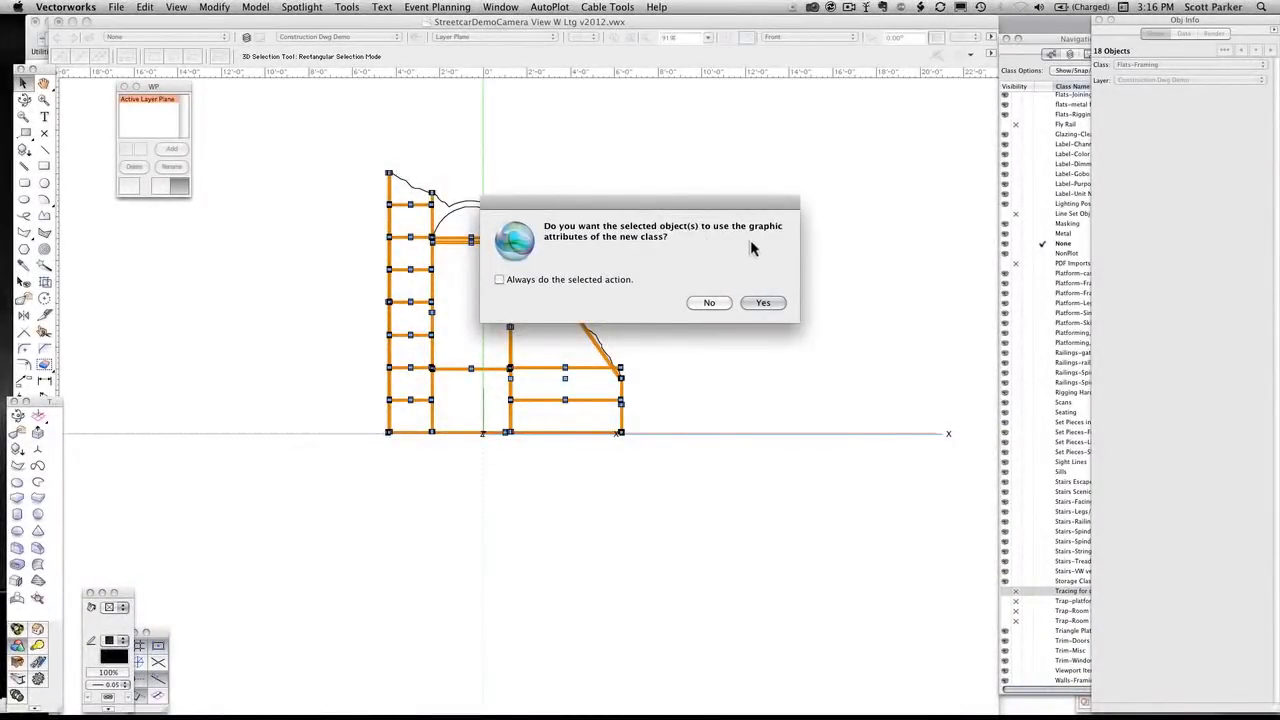
{"action": "left_click", "coordinate": [763, 303]}
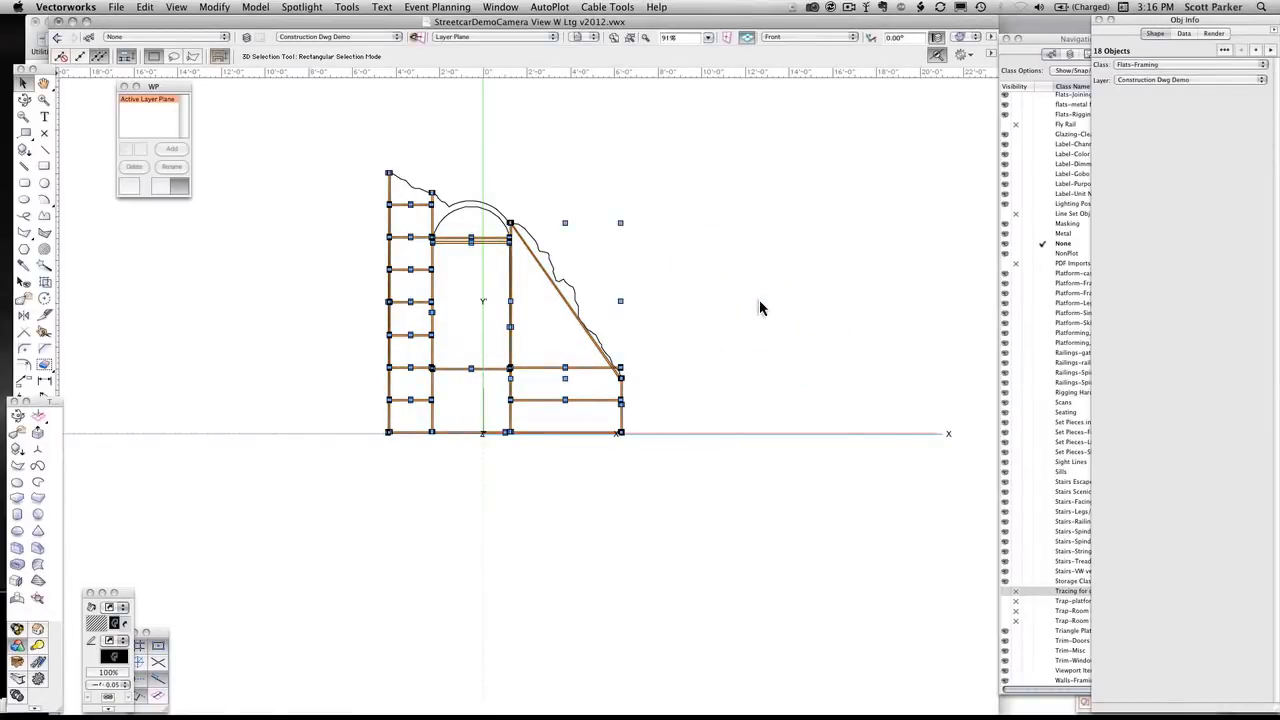
{"action": "left_click", "coordinate": [759, 305]}
Render the flat in OpenGL and examine its framing from the Left Rear Isometric view
{"action": "scroll", "coordinate": [505, 277], "scroll_direction": "up", "scroll_amount": 5}
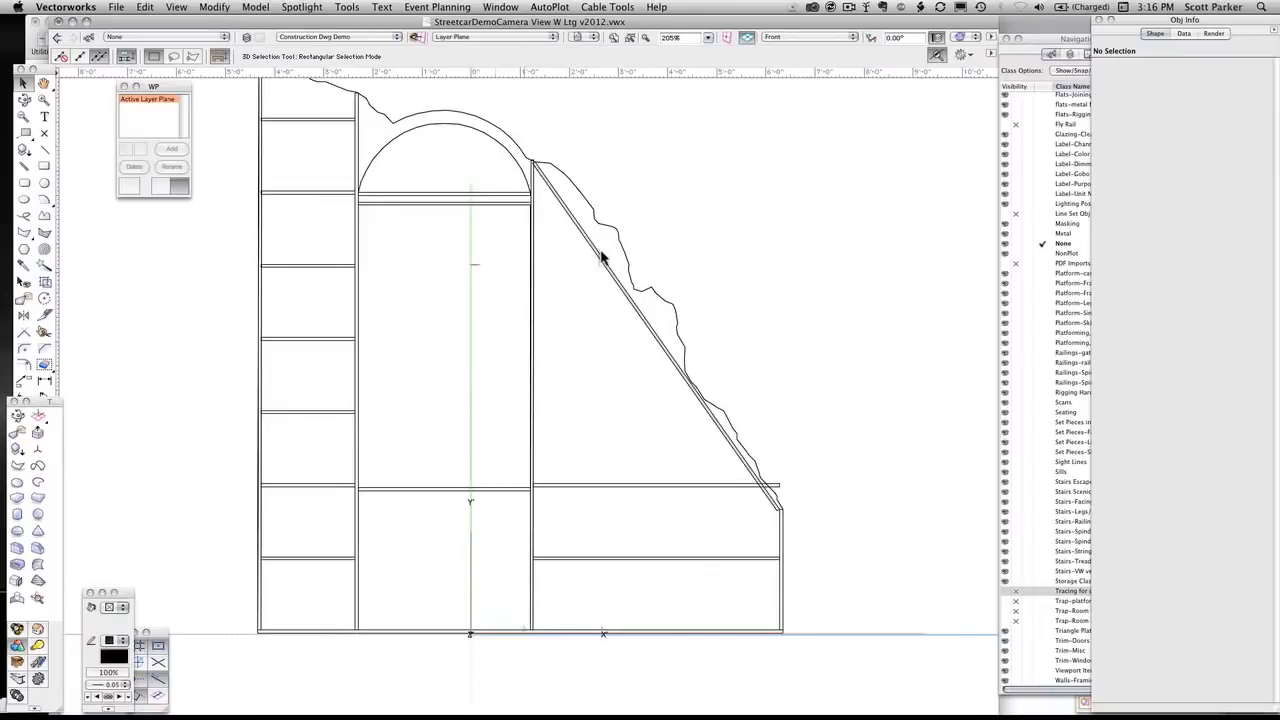
{"action": "left_click", "coordinate": [963, 37]}
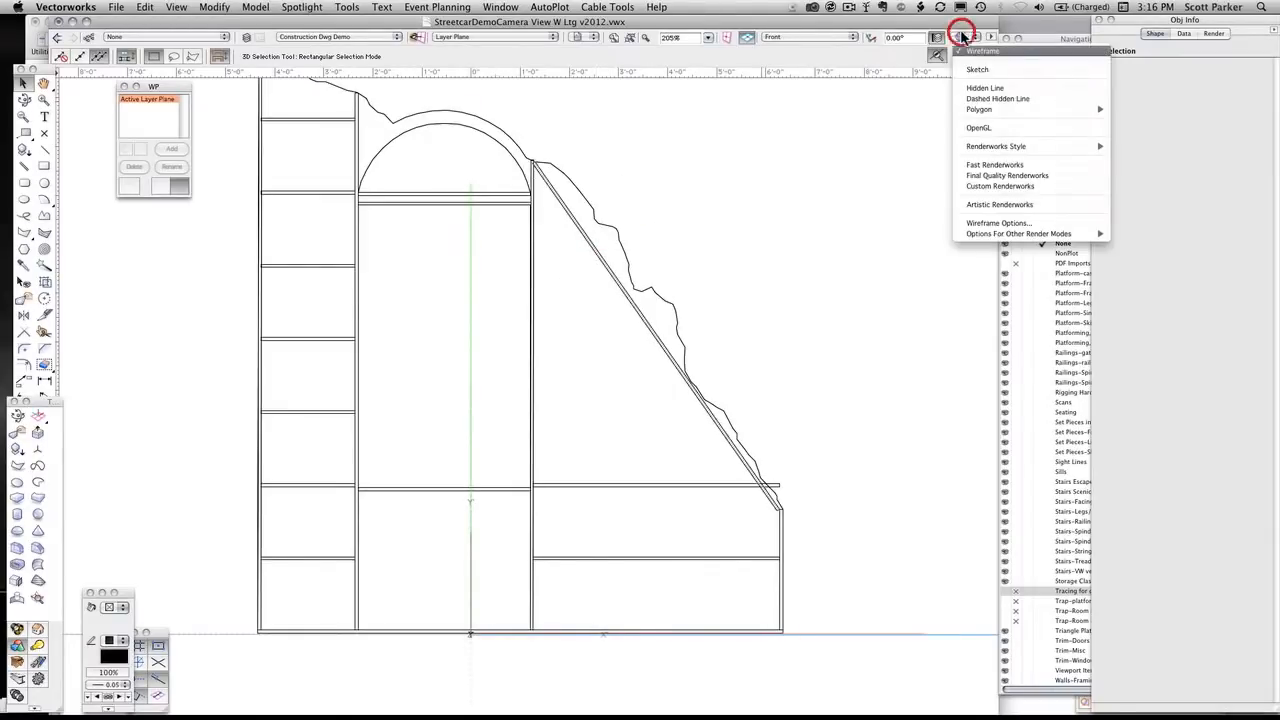
{"action": "left_click", "coordinate": [971, 128]}
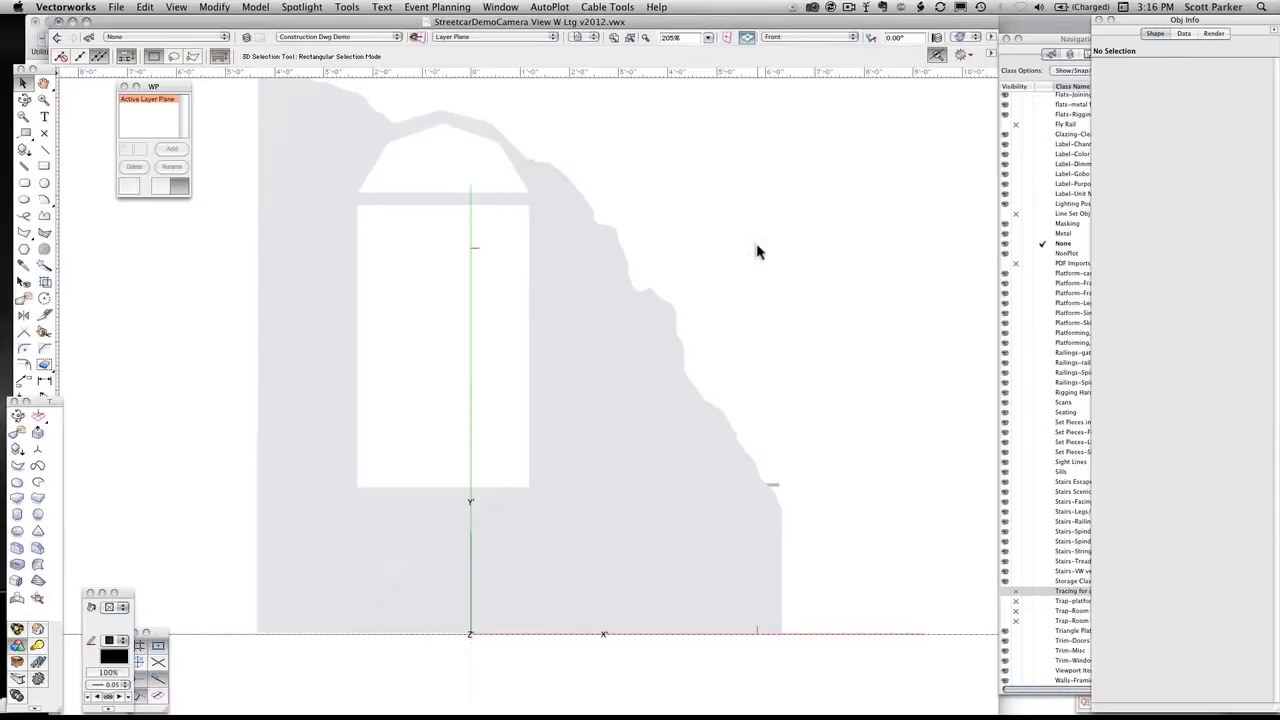
{"action": "key", "text": "7"}
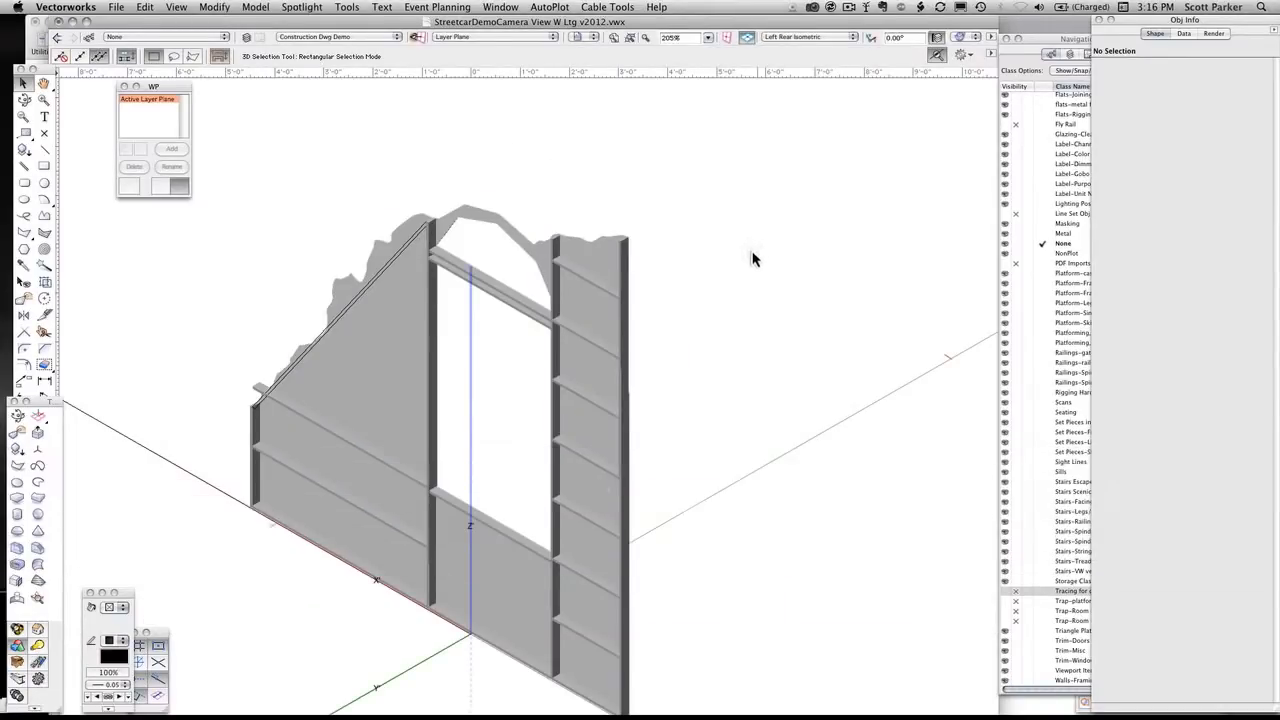
{"action": "scroll", "coordinate": [522, 522], "scroll_direction": "up", "scroll_amount": 2}
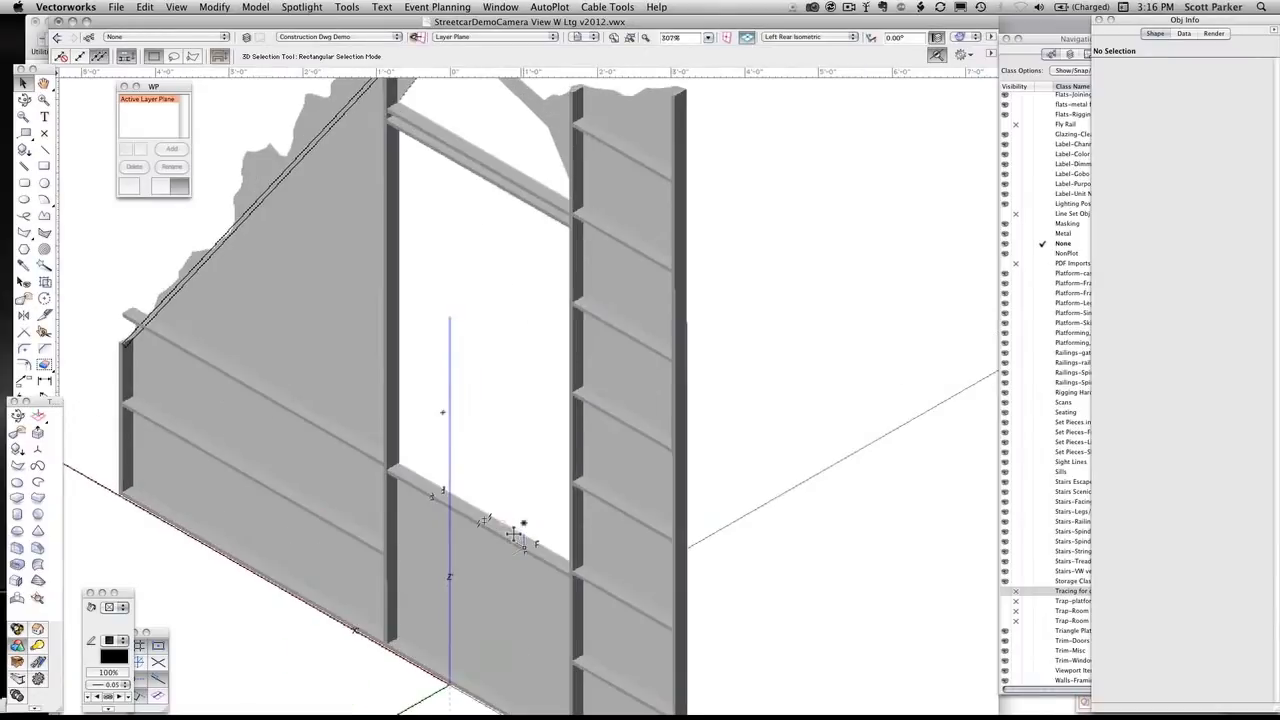
Render the flat in Fast Renderworks and Final Quality Renderworks, and examine its framing up close from the Left Rear and Left Isometric views
{"action": "left_click", "coordinate": [959, 37]}
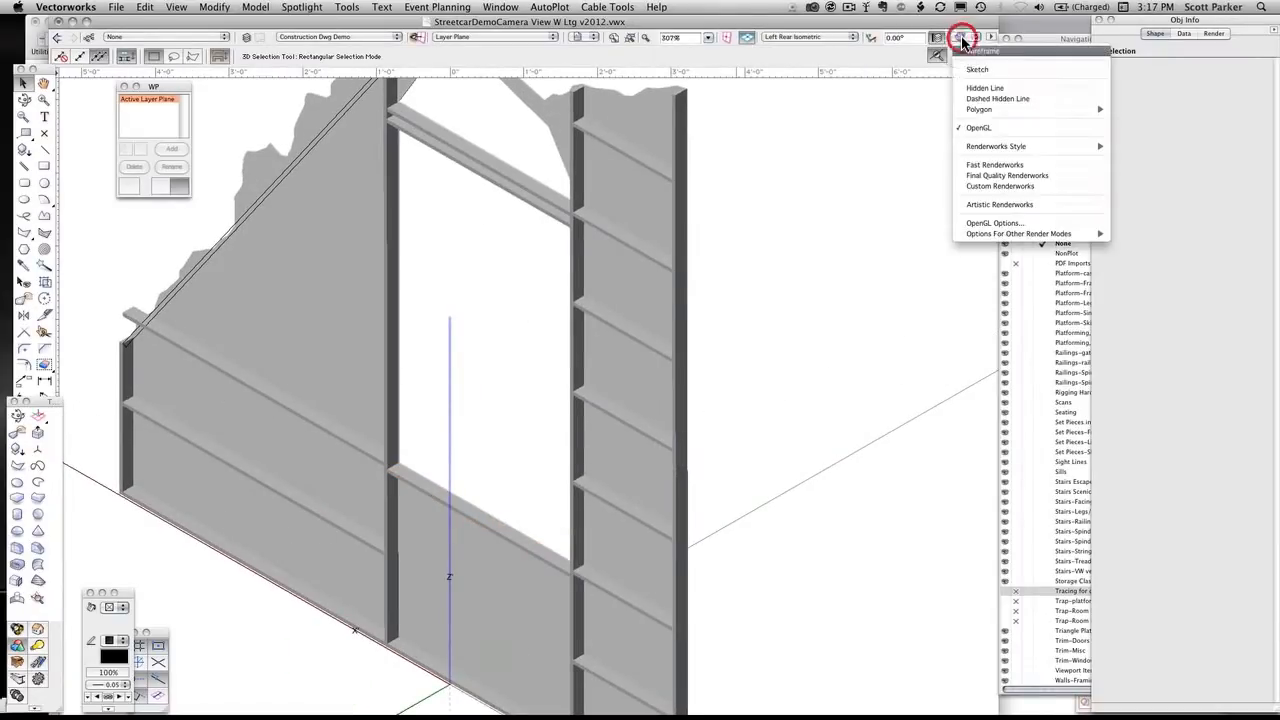
{"action": "left_click", "coordinate": [985, 164]}
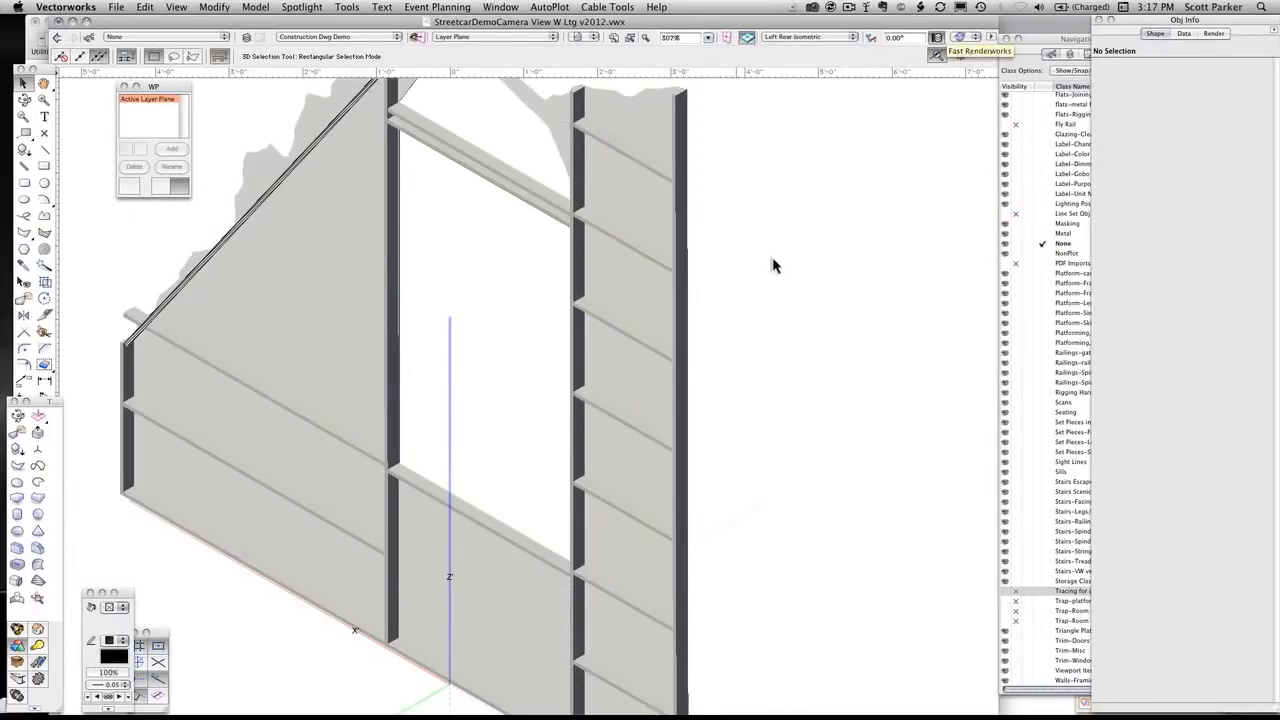
{"action": "left_click", "coordinate": [977, 37]}
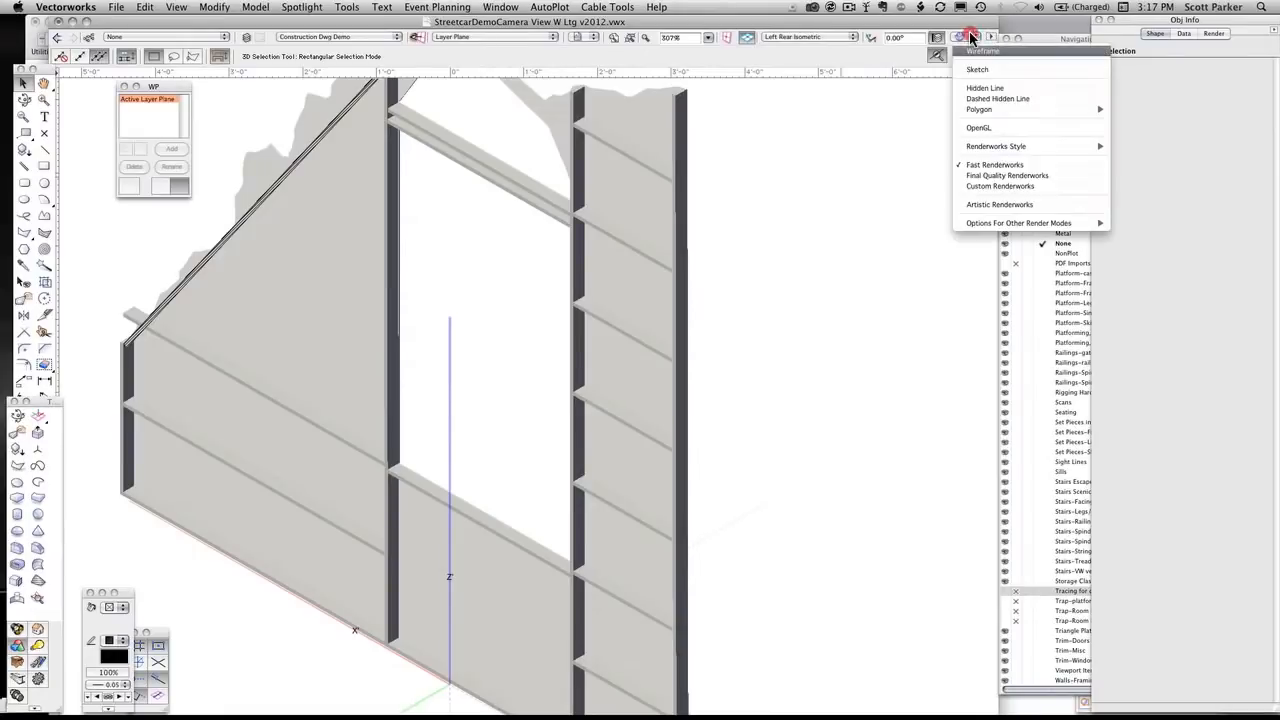
{"action": "mouse_move", "coordinate": [1012, 148]}
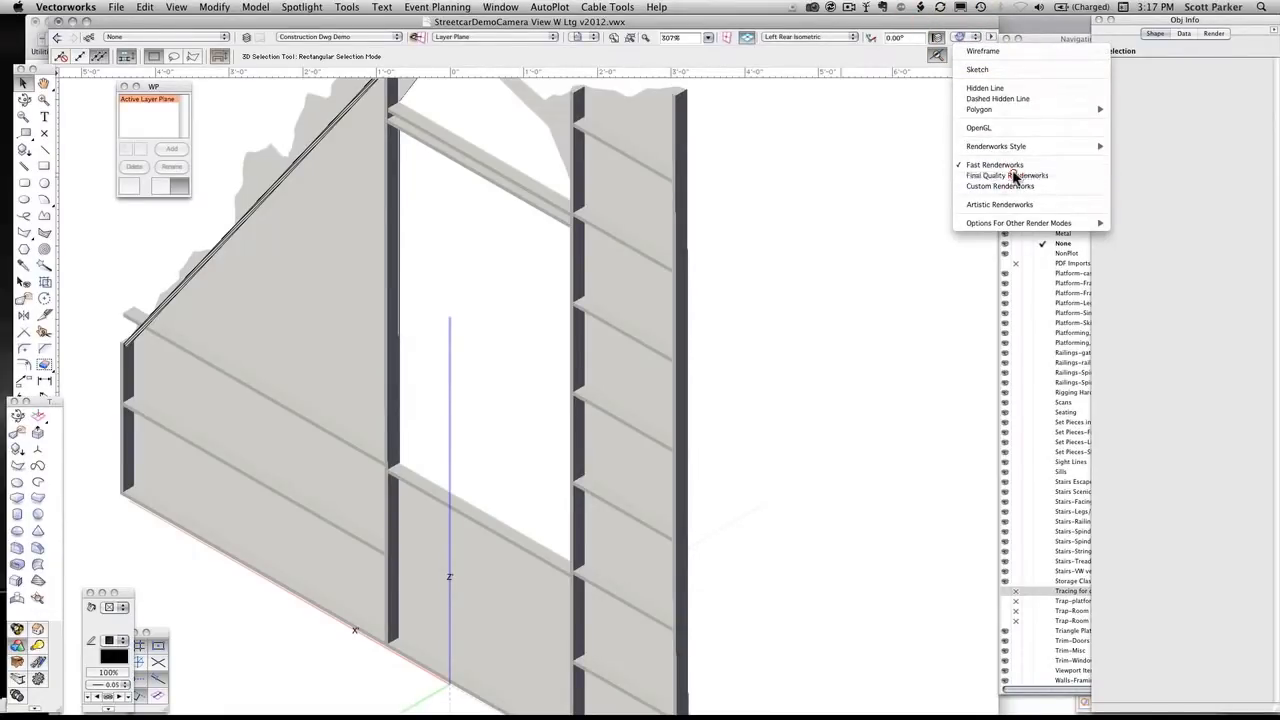
{"action": "left_click", "coordinate": [1010, 176]}
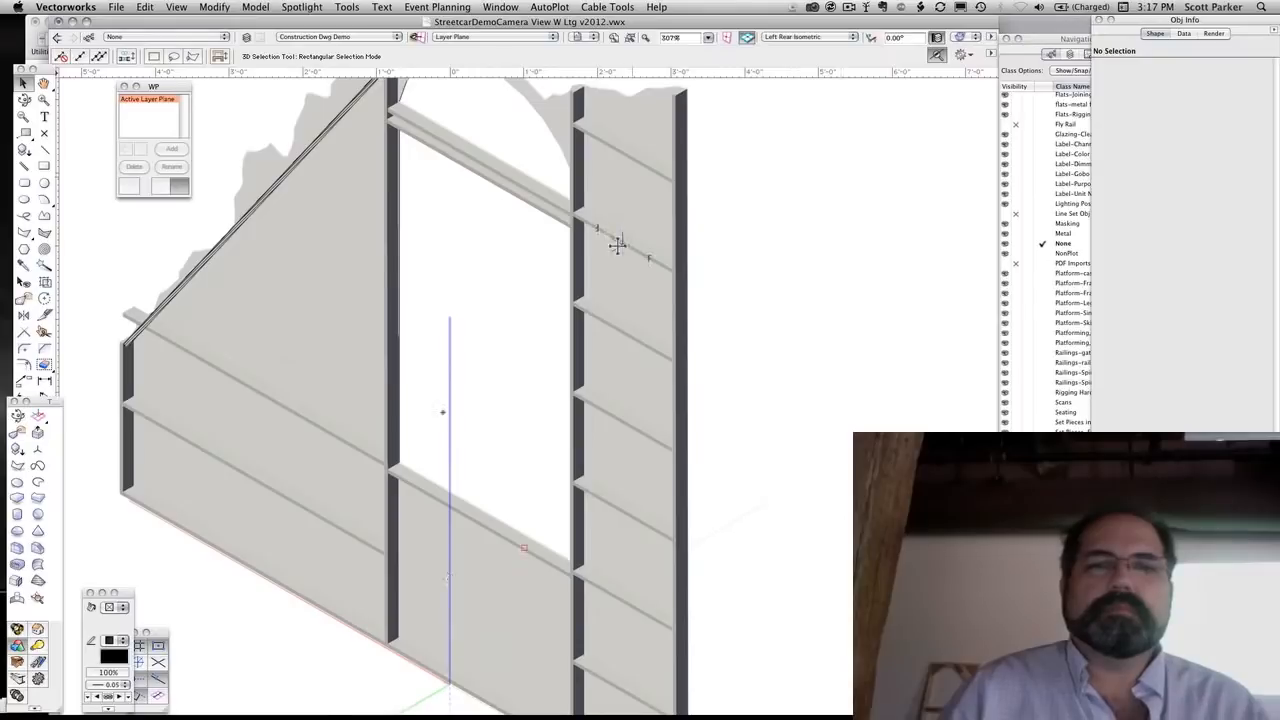
{"action": "scroll", "coordinate": [614, 243], "scroll_direction": "up", "scroll_amount": 2}
{"action": "scroll", "coordinate": [616, 243], "scroll_direction": "up", "scroll_amount": 2}
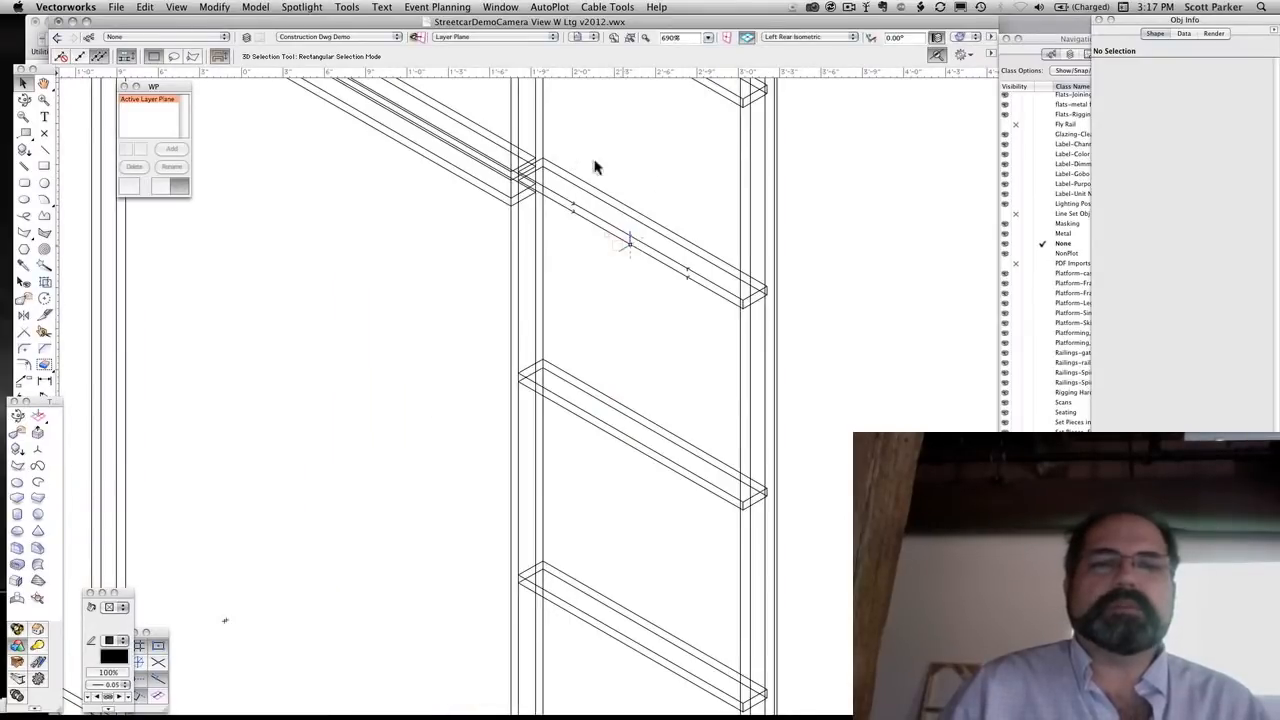
{"action": "scroll", "coordinate": [590, 230], "scroll_direction": "up", "scroll_amount": 2}
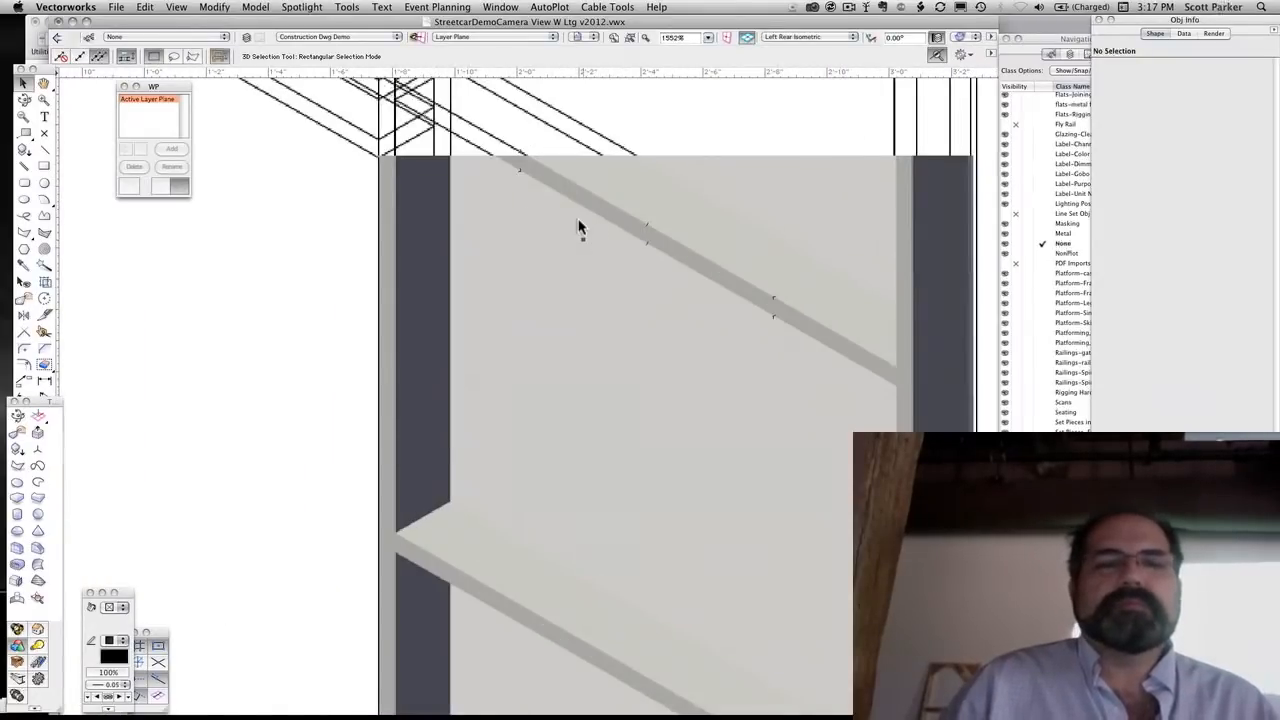
{"action": "scroll", "coordinate": [578, 227], "scroll_direction": "down", "scroll_amount": 2}
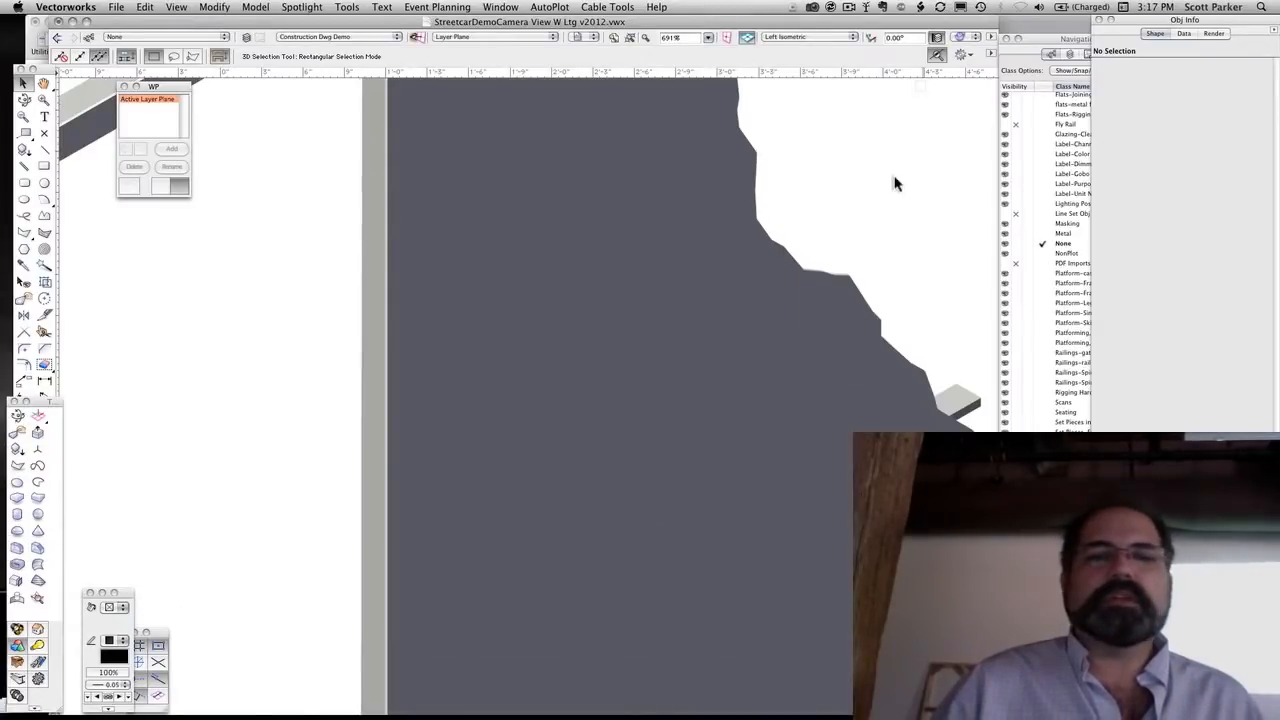
In a wireframe Front view, draw a rectangle about 12'8" wide and 14'2" high enclosing the whole flat
{"action": "left_click", "coordinate": [960, 38]}
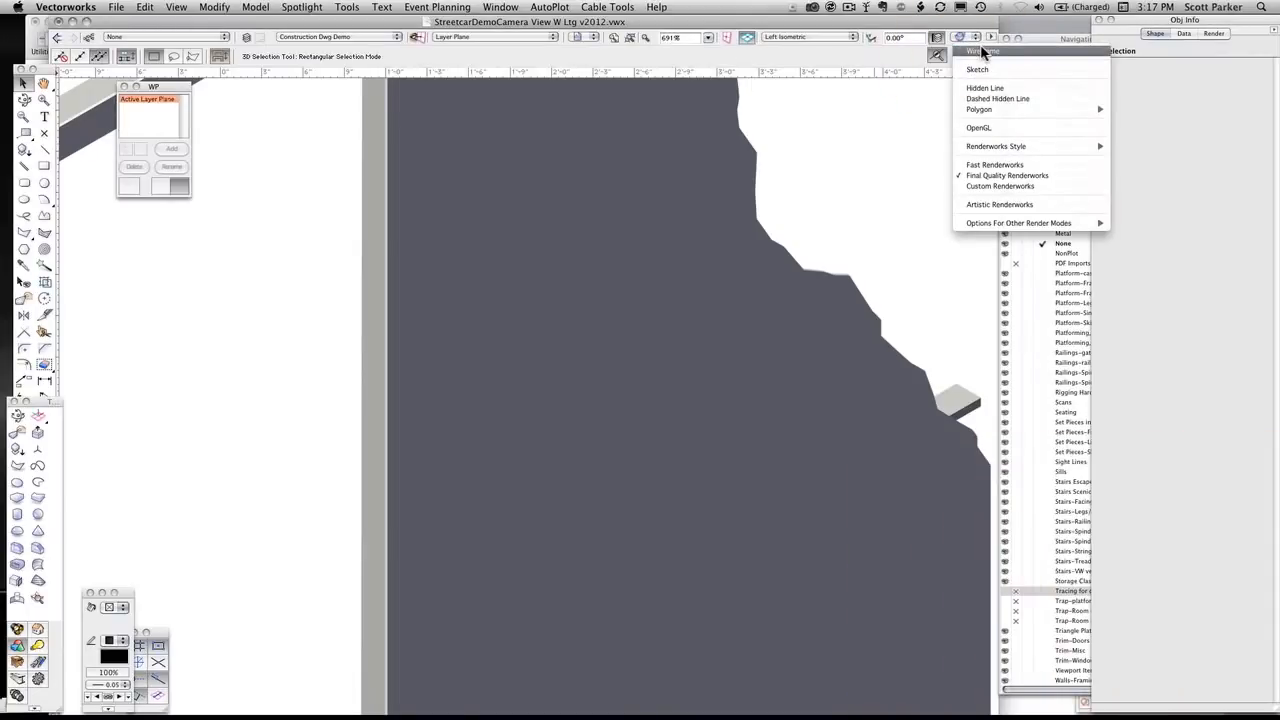
{"action": "left_click", "coordinate": [978, 51]}
{"action": "scroll", "coordinate": [827, 213], "scroll_direction": "down", "scroll_amount": 1}
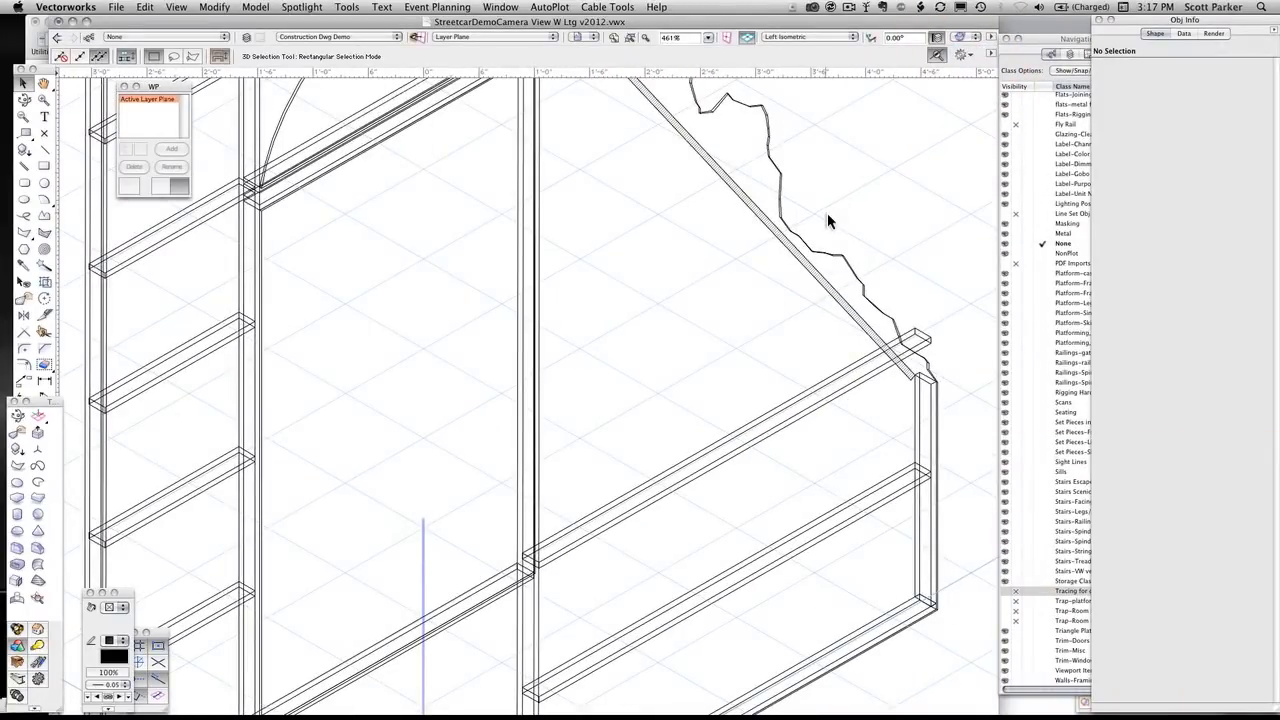
{"action": "key", "text": "2"}
{"action": "scroll", "coordinate": [827, 213], "scroll_direction": "down", "scroll_amount": 3}
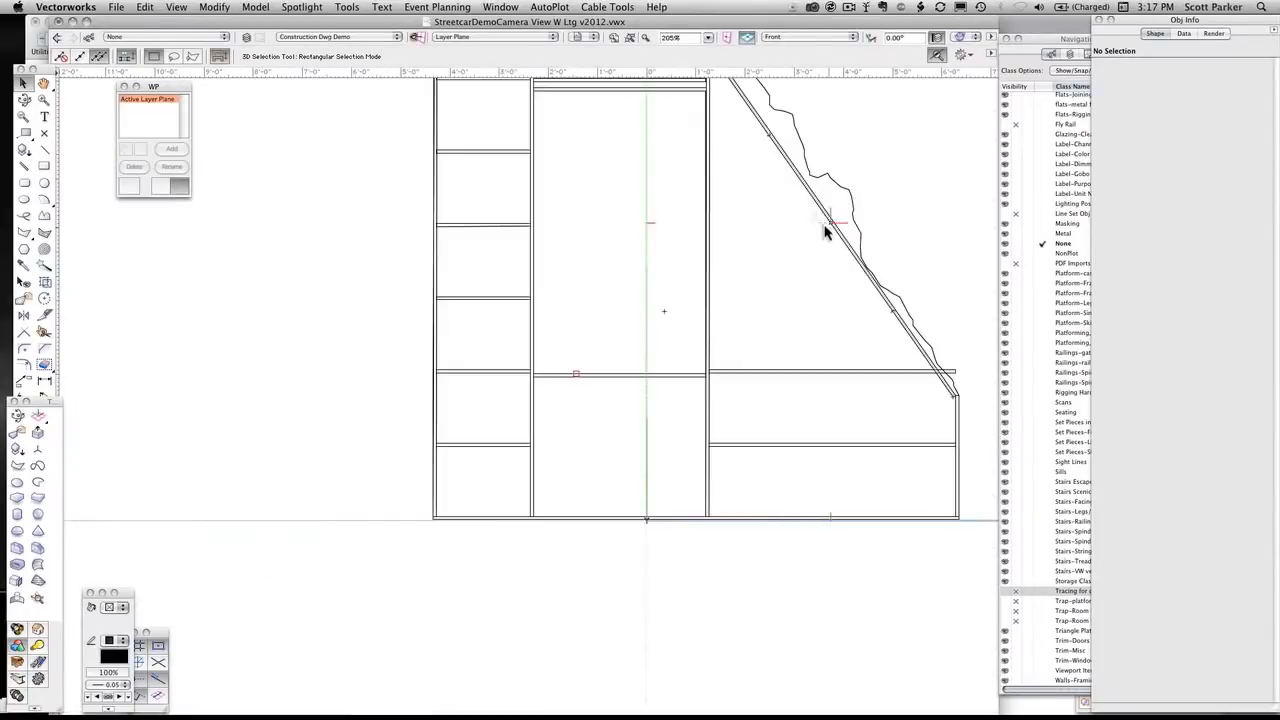
{"action": "middle_click_drag", "start_coordinate": [820, 229], "coordinate": [713, 320]}
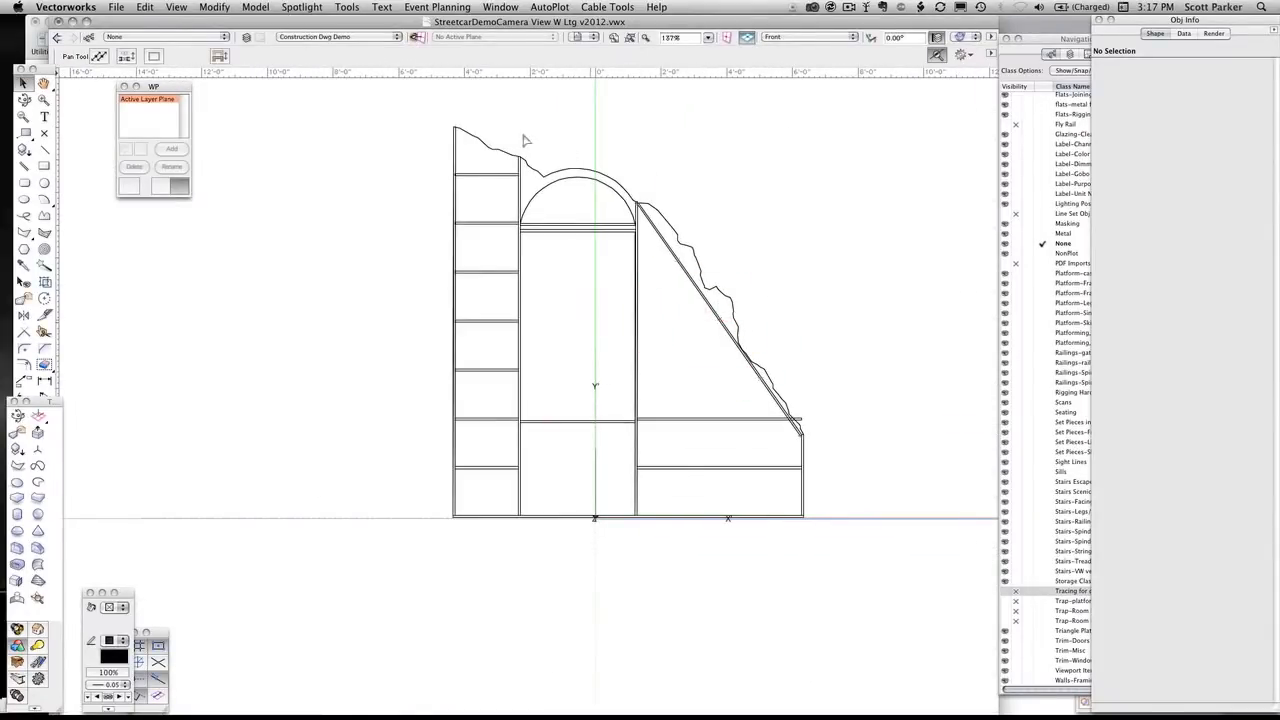
{"action": "key", "text": "4"}
{"action": "mouse_move", "coordinate": [417, 105]}
{"action": "left_mouse_down"}
{"action": "mouse_move", "coordinate": [755, 350]}
{"action": "mouse_move", "coordinate": [934, 591]}
{"action": "mouse_move", "coordinate": [847, 569]}
{"action": "left_mouse_up"}
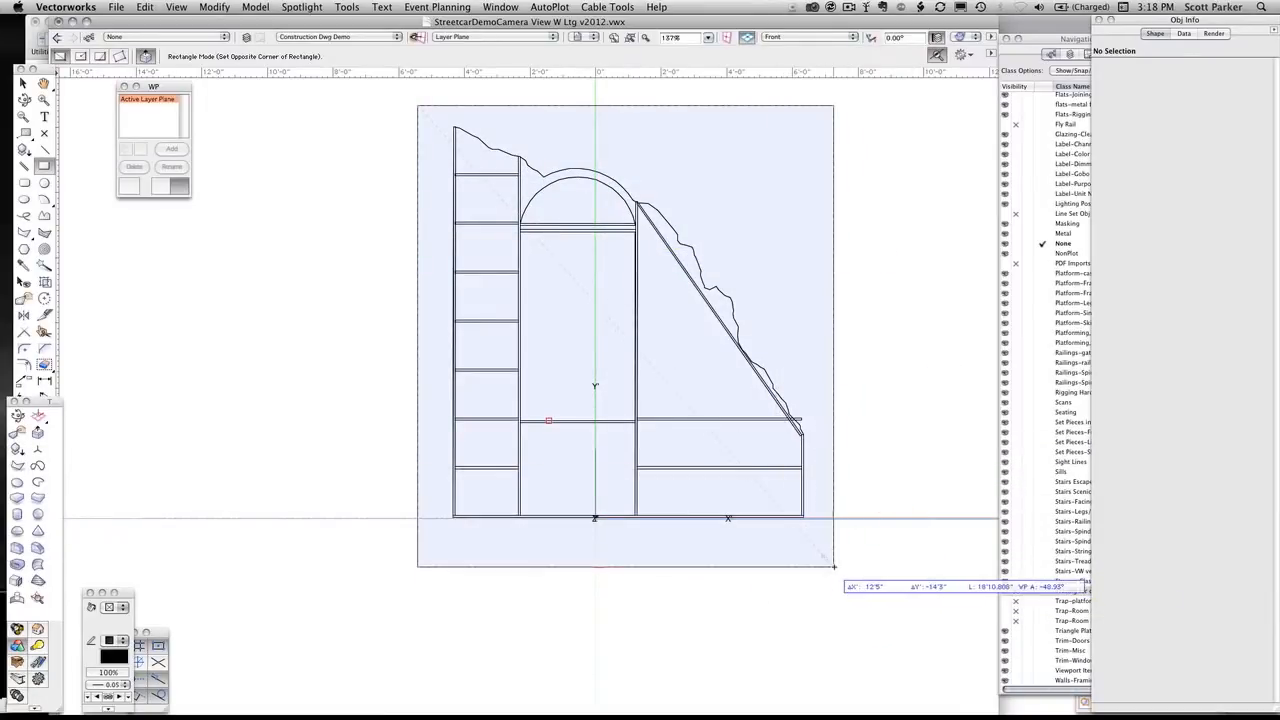
{"action": "left_click", "coordinate": [834, 567]}
Start creating a viewport from the rectangle, giving it the name and drawing title "Wall K Front View"
{"action": "left_click", "coordinate": [178, 8]}
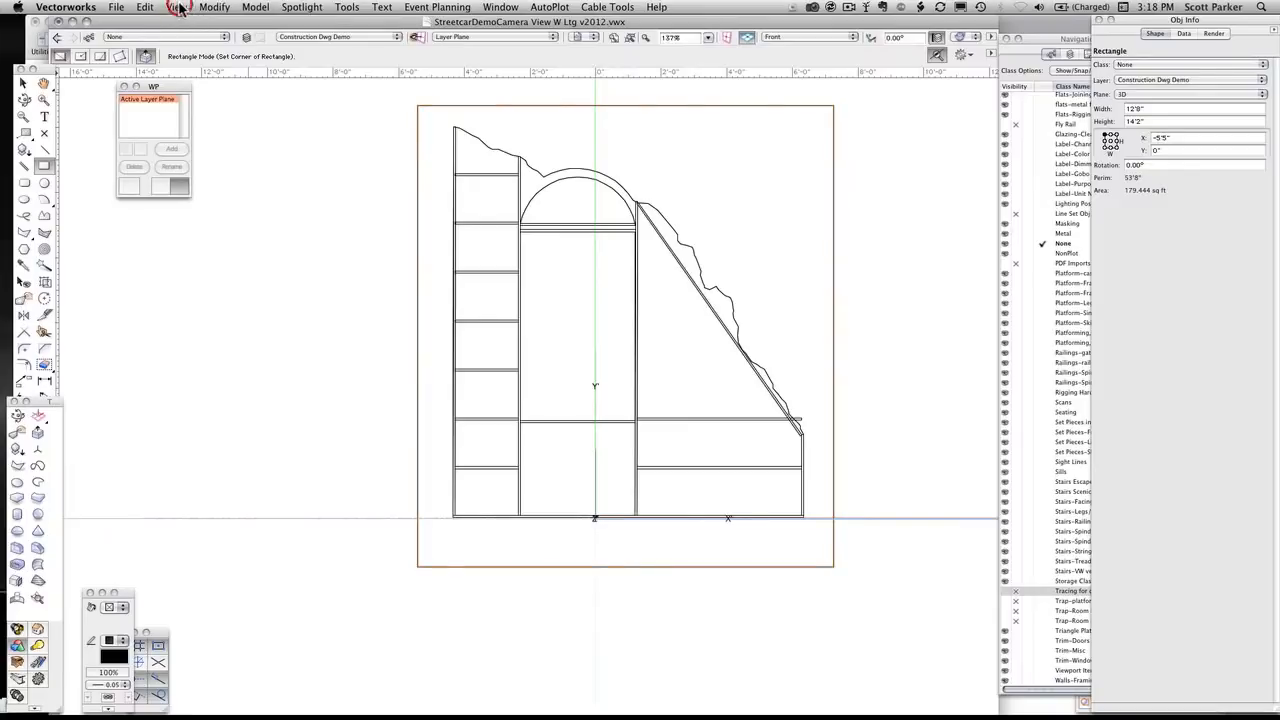
{"action": "left_click", "coordinate": [279, 270]}
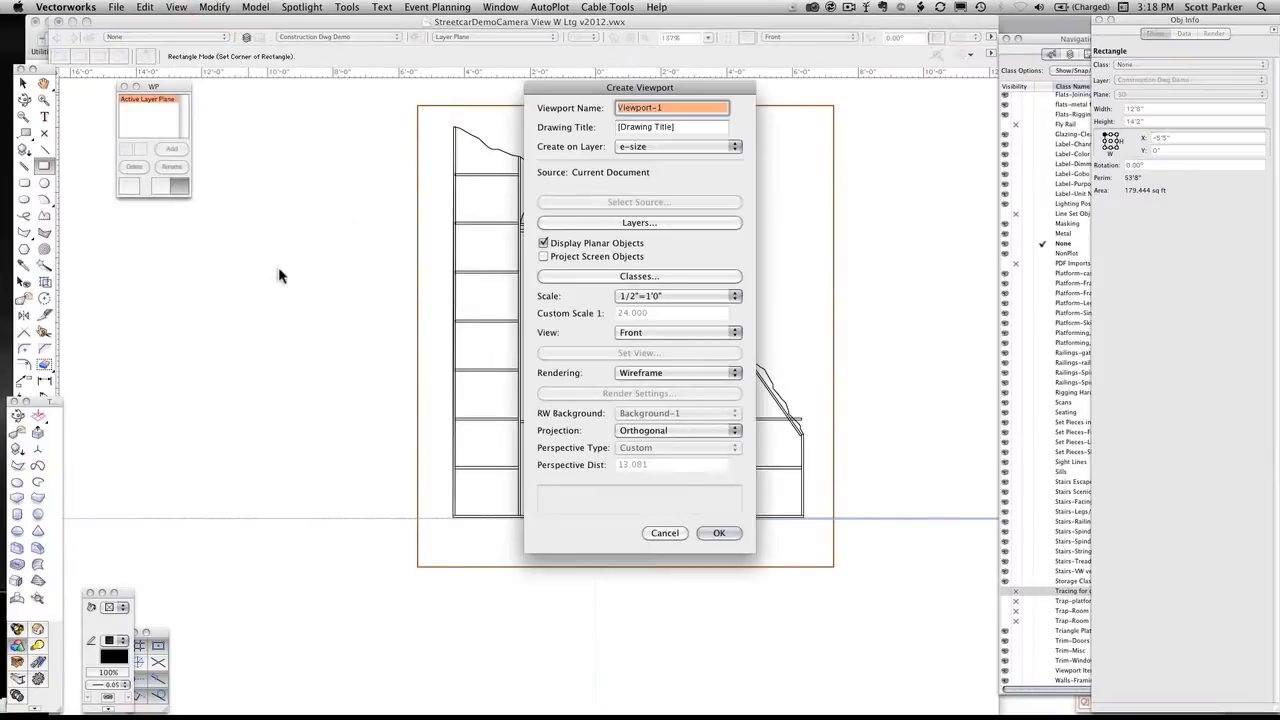
{"action": "type", "text": "Wal"}
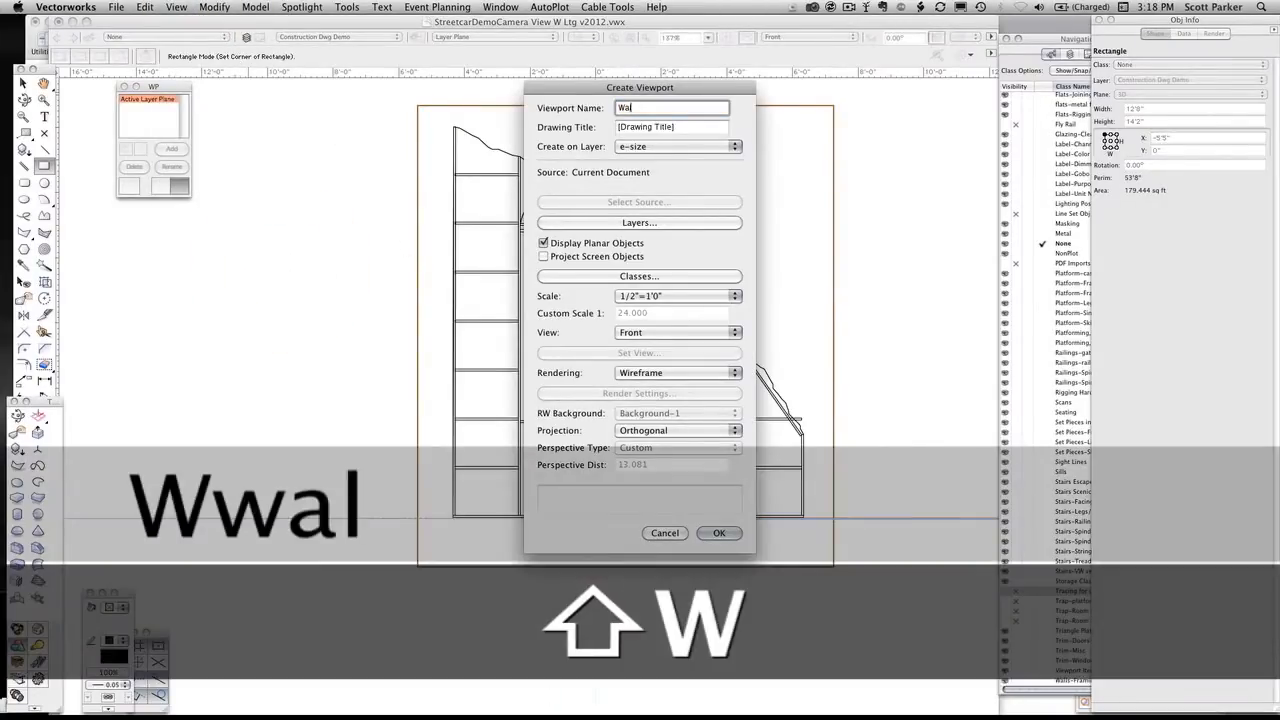
{"action": "type", "text": "l K Front View"}
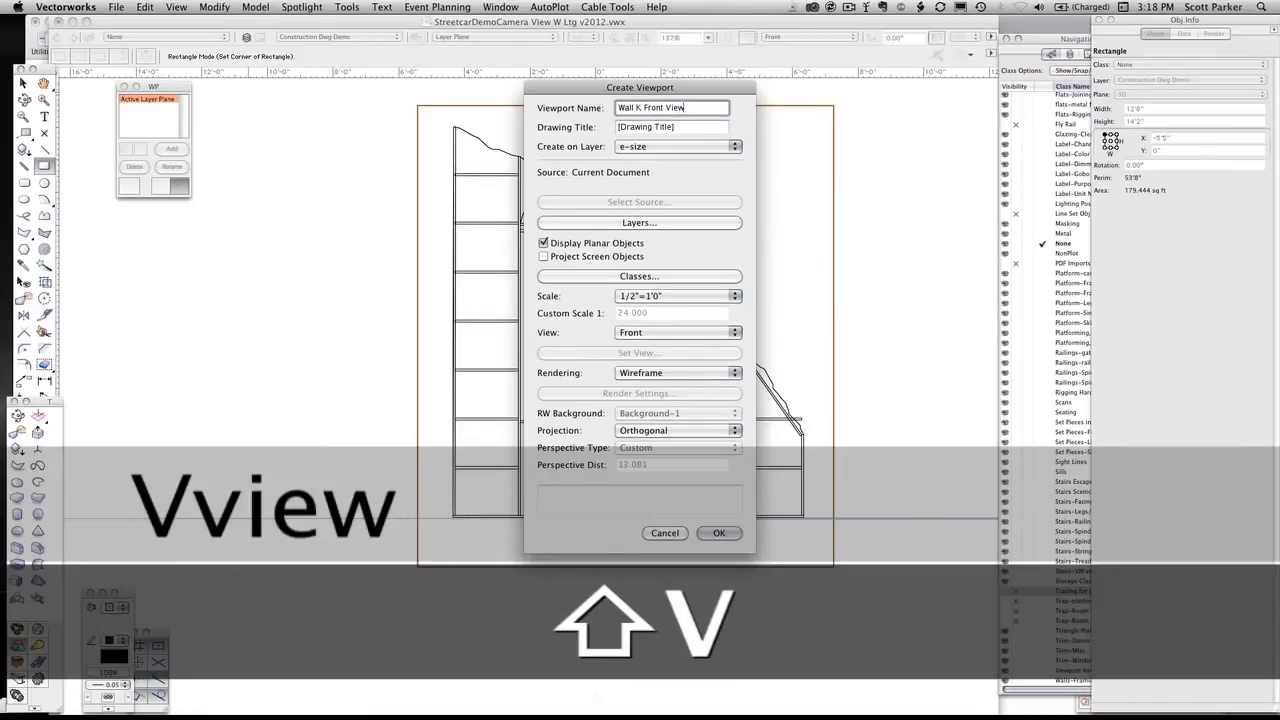
{"action": "key", "text": "super+a"}
{"action": "key", "text": "super+c"}
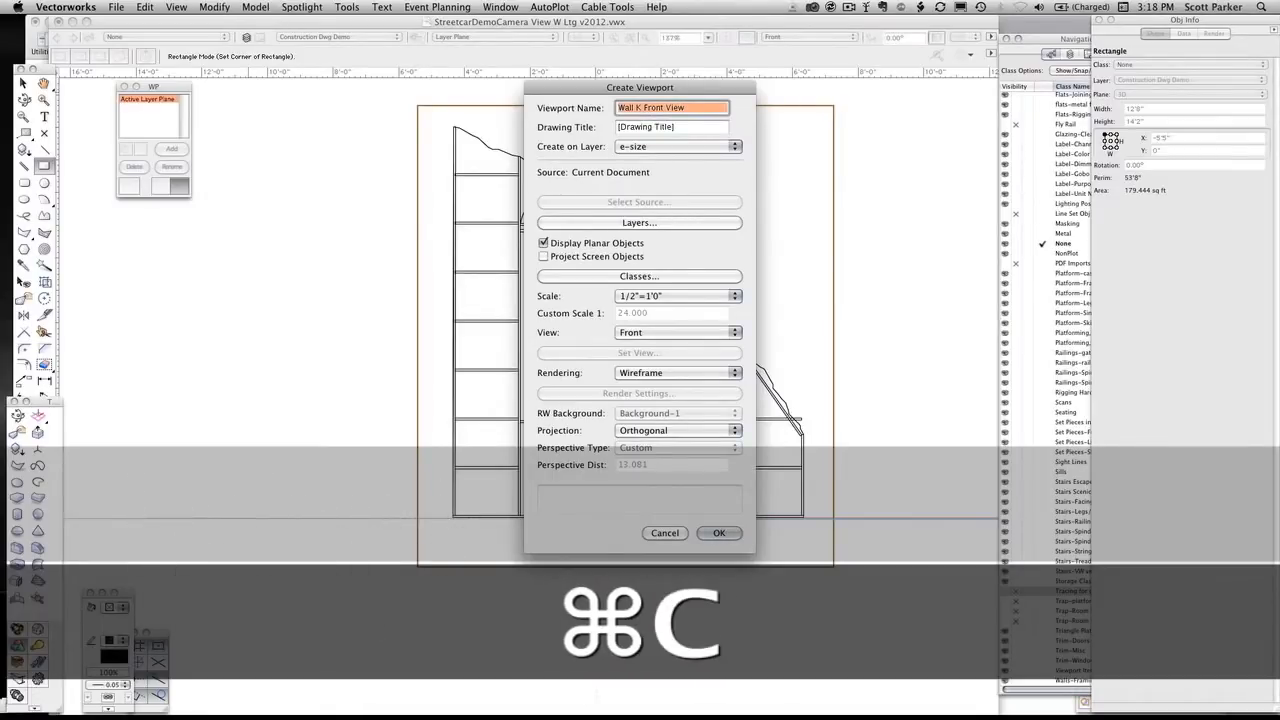
{"action": "key", "text": "Tab"}
{"action": "key", "text": "super+v"}
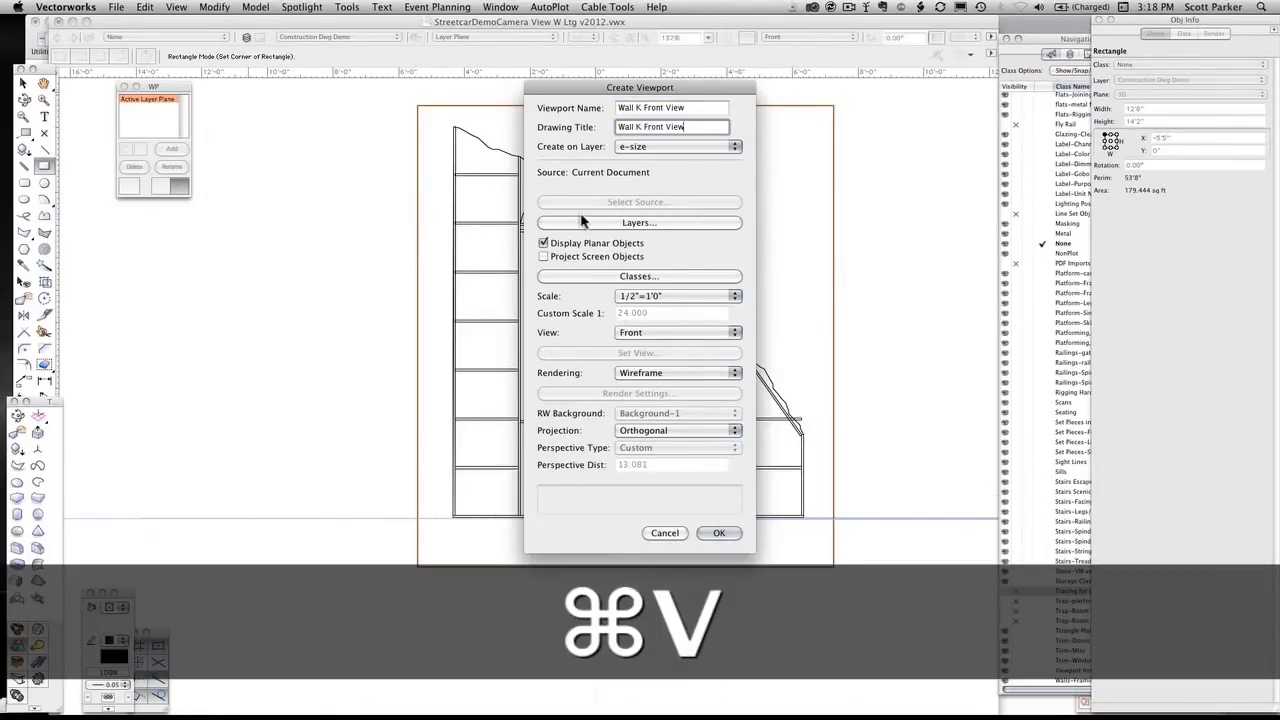
Create a new sheet layer for the viewport with sheet number Walls-1 and sheet title Wall K
{"action": "left_click", "coordinate": [620, 152]}
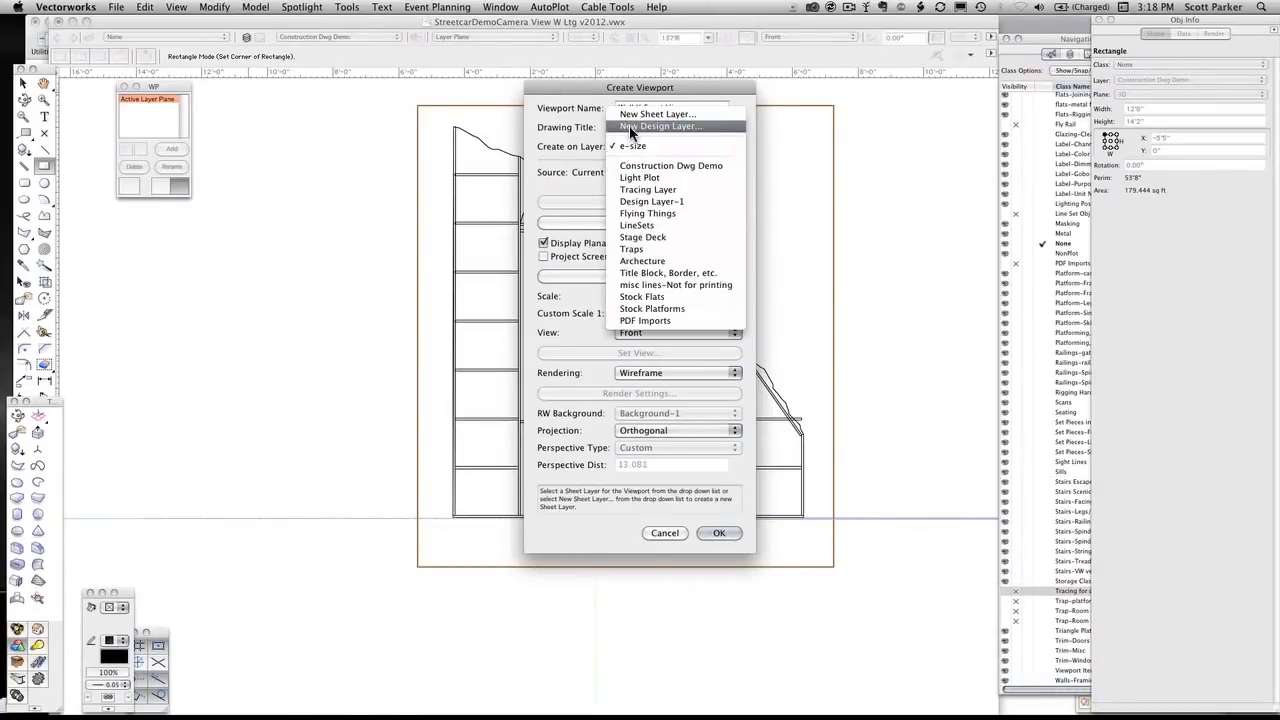
{"action": "left_click", "coordinate": [630, 116]}
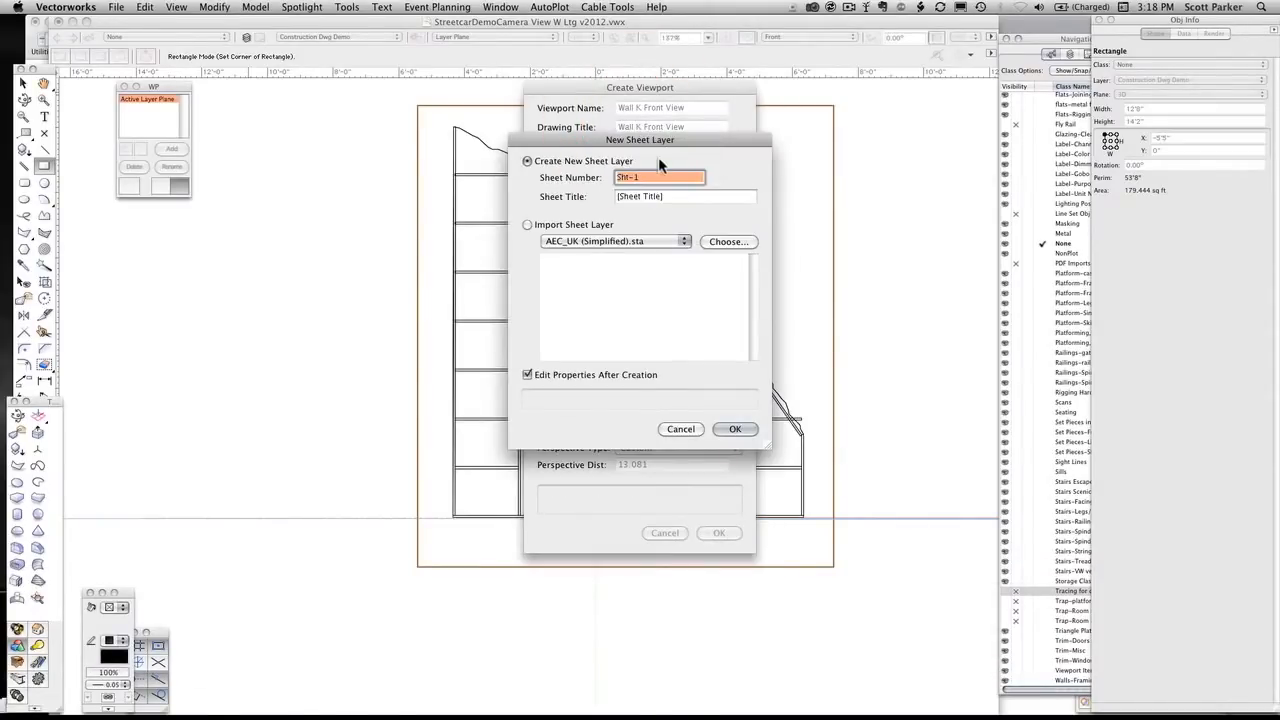
{"action": "type", "text": "Wal"}
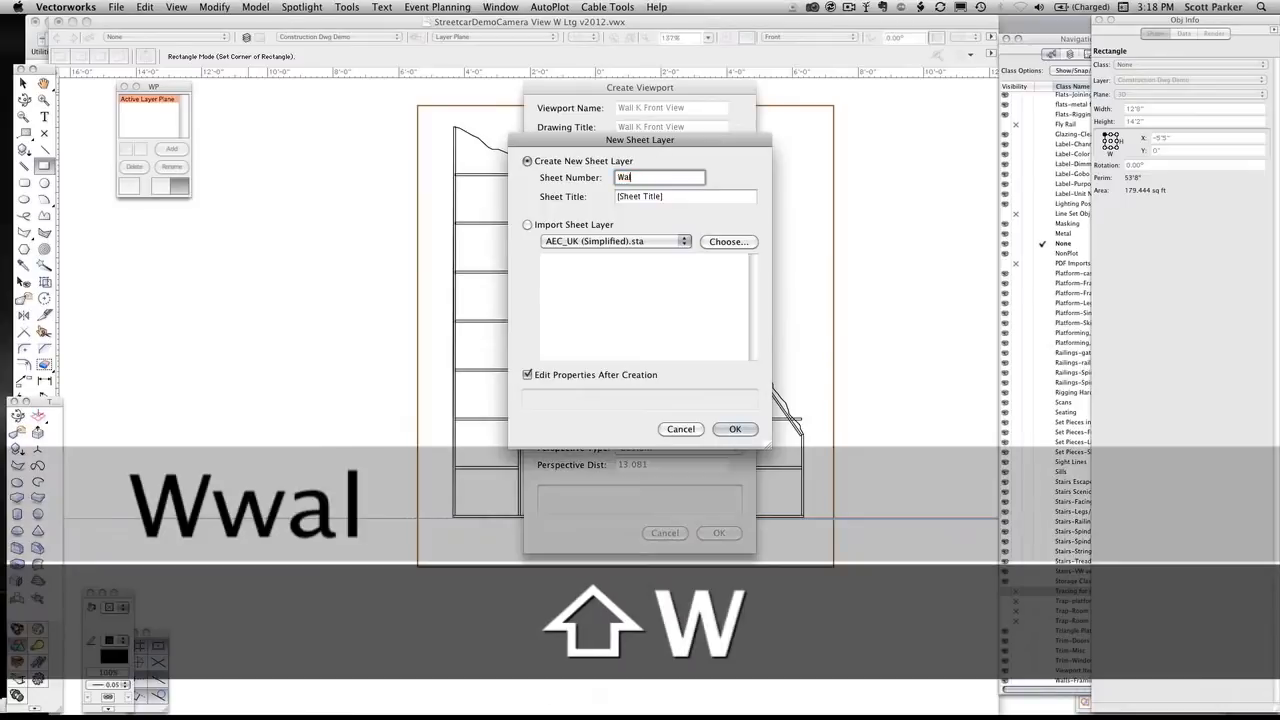
{"action": "type", "text": "ls-1"}
{"action": "key", "text": "Tab"}
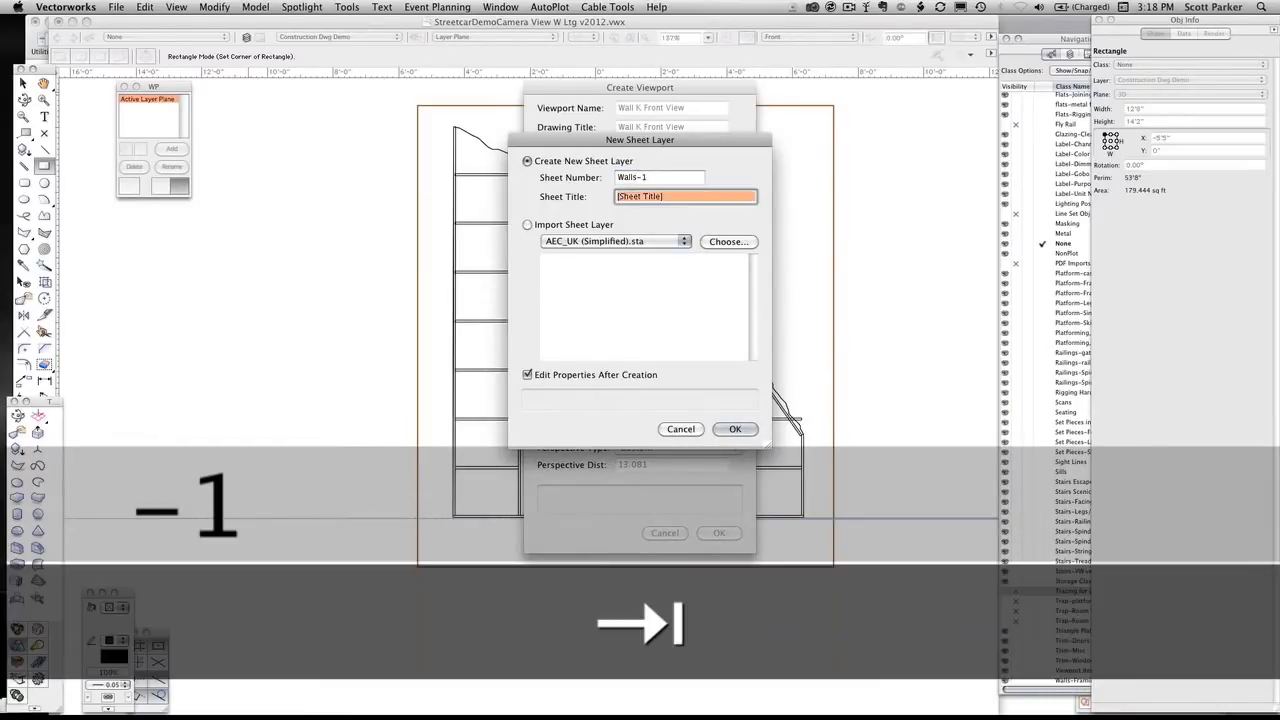
{"action": "type", "text": "Wall K"}
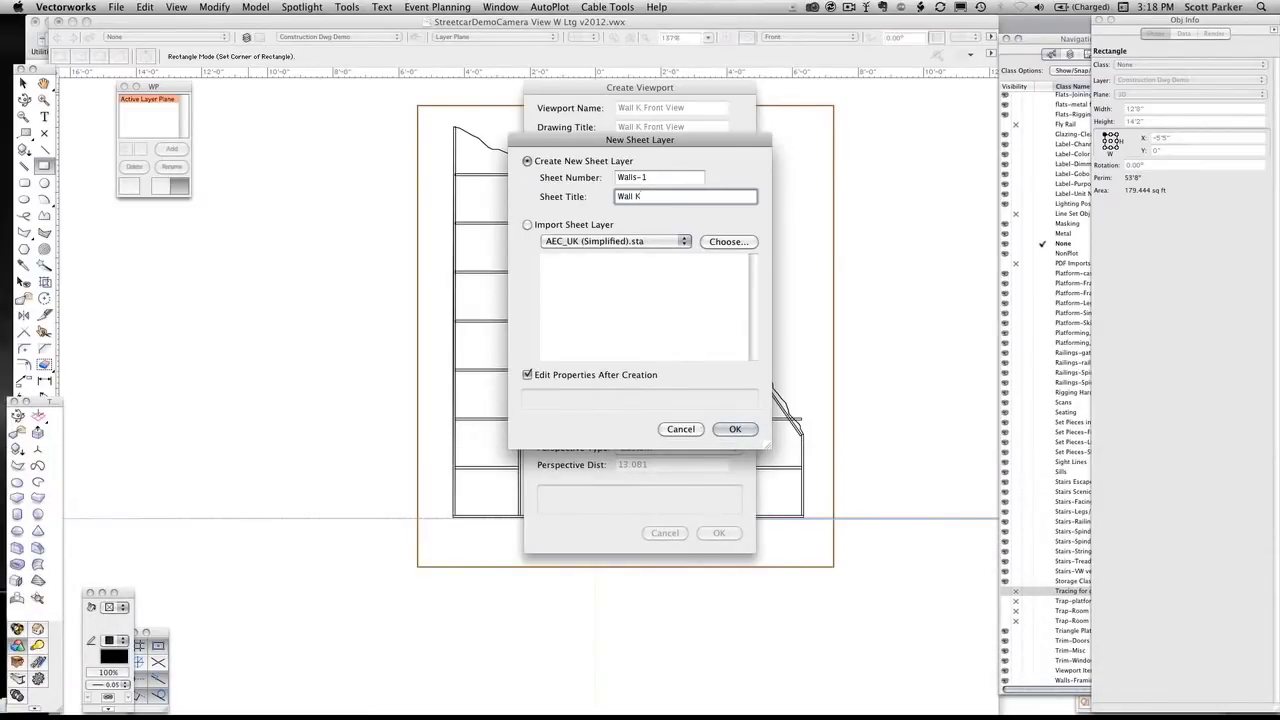
{"action": "key", "text": "Return"}
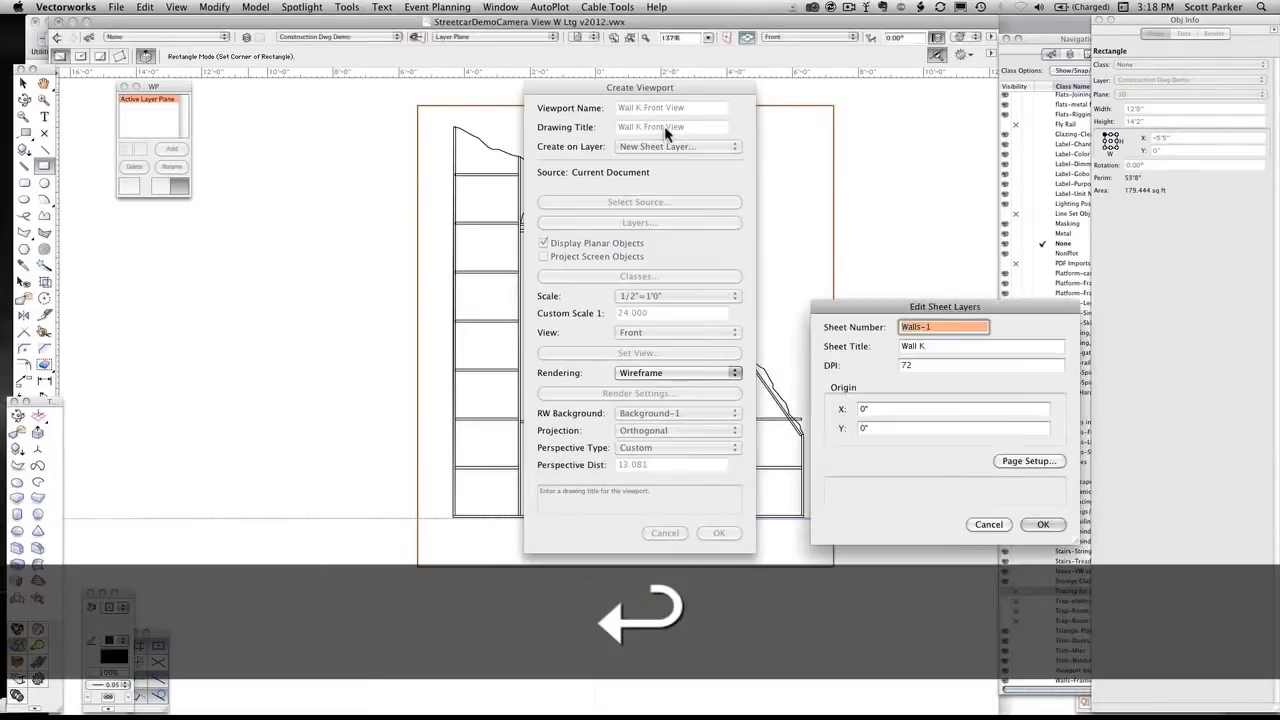
Set the new sheet layer's resolution to 300 DPI and create the front view viewport on it
{"action": "key", "text": "Tab"}
{"action": "key", "text": "Tab"}
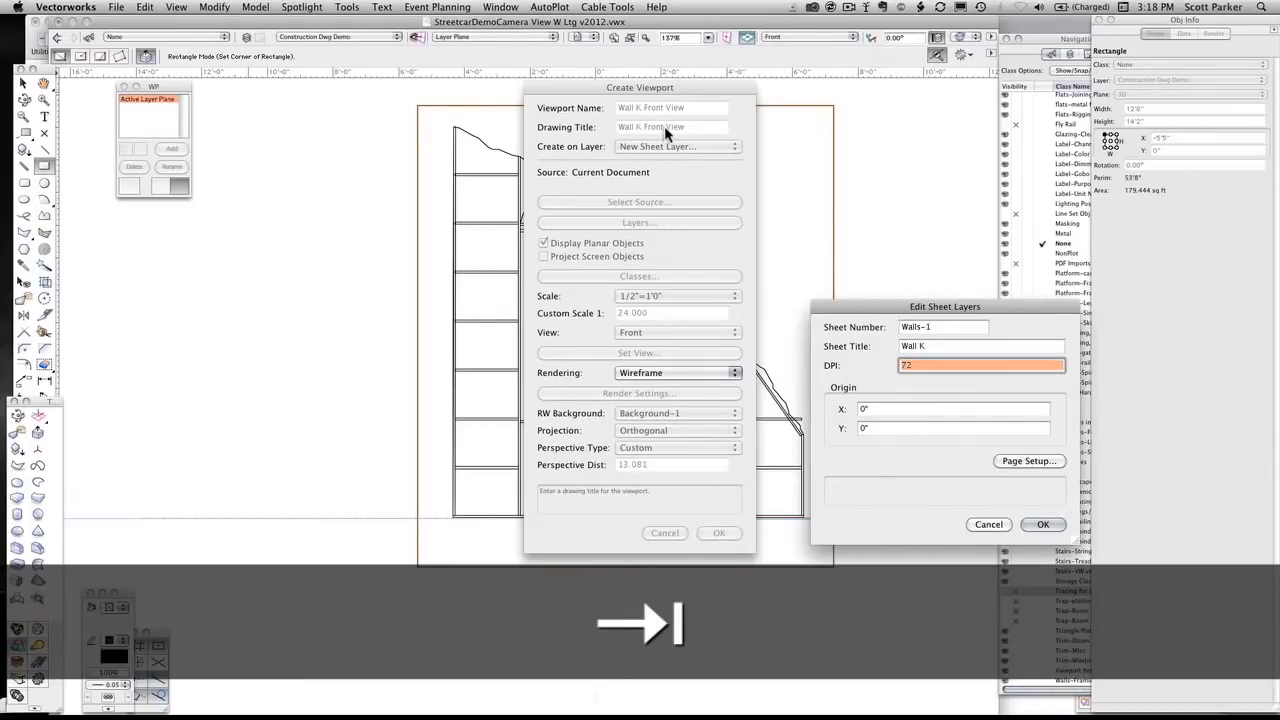
{"action": "type", "text": "300"}
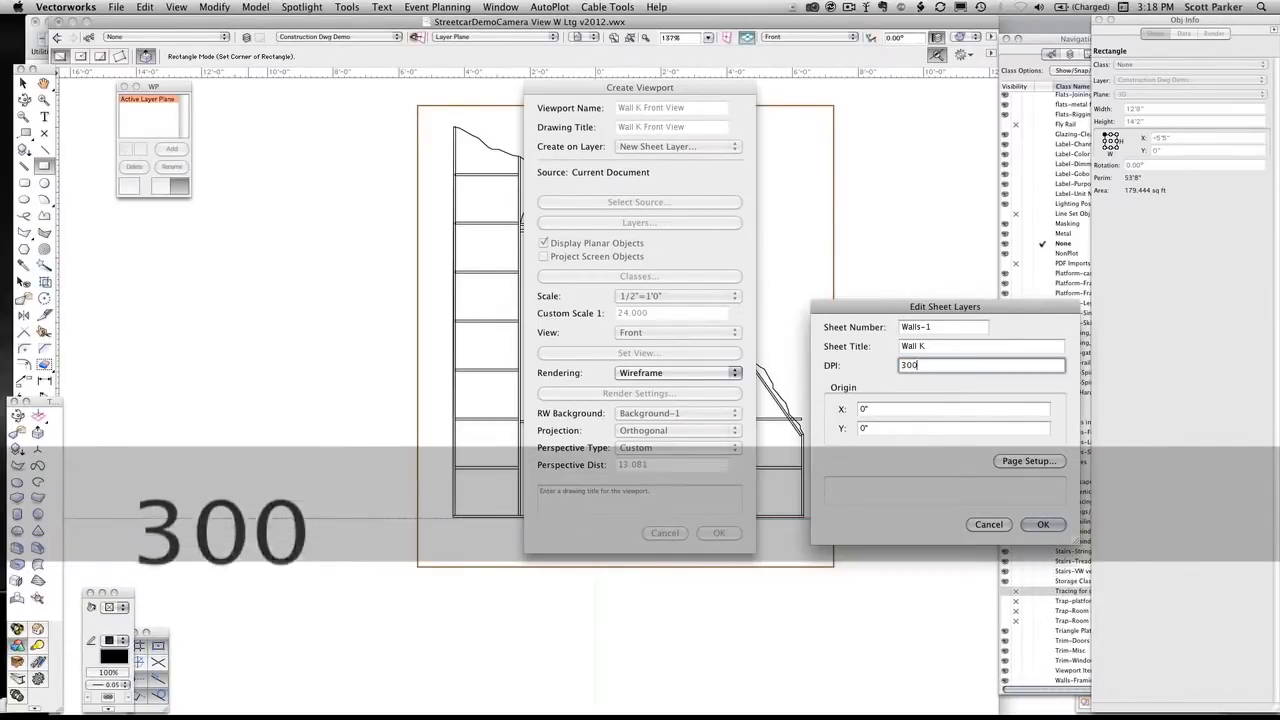
{"action": "key", "text": "Return"}
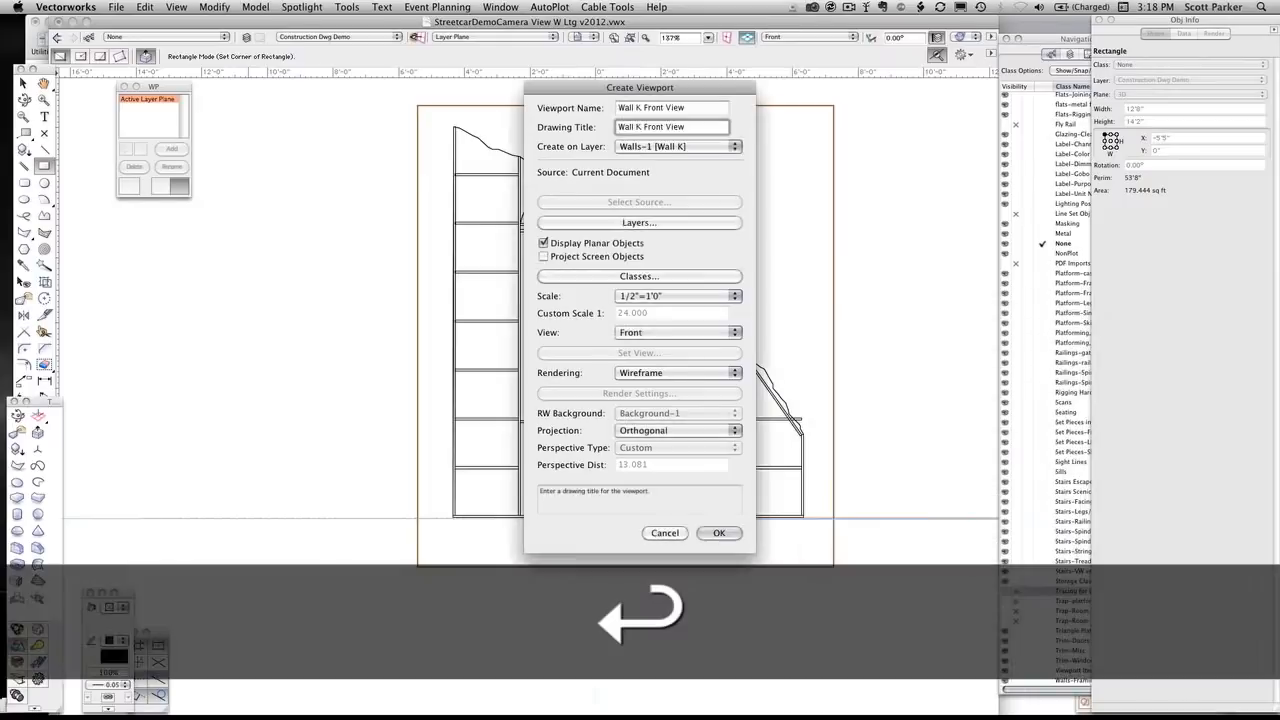
{"action": "key", "text": "Return"}
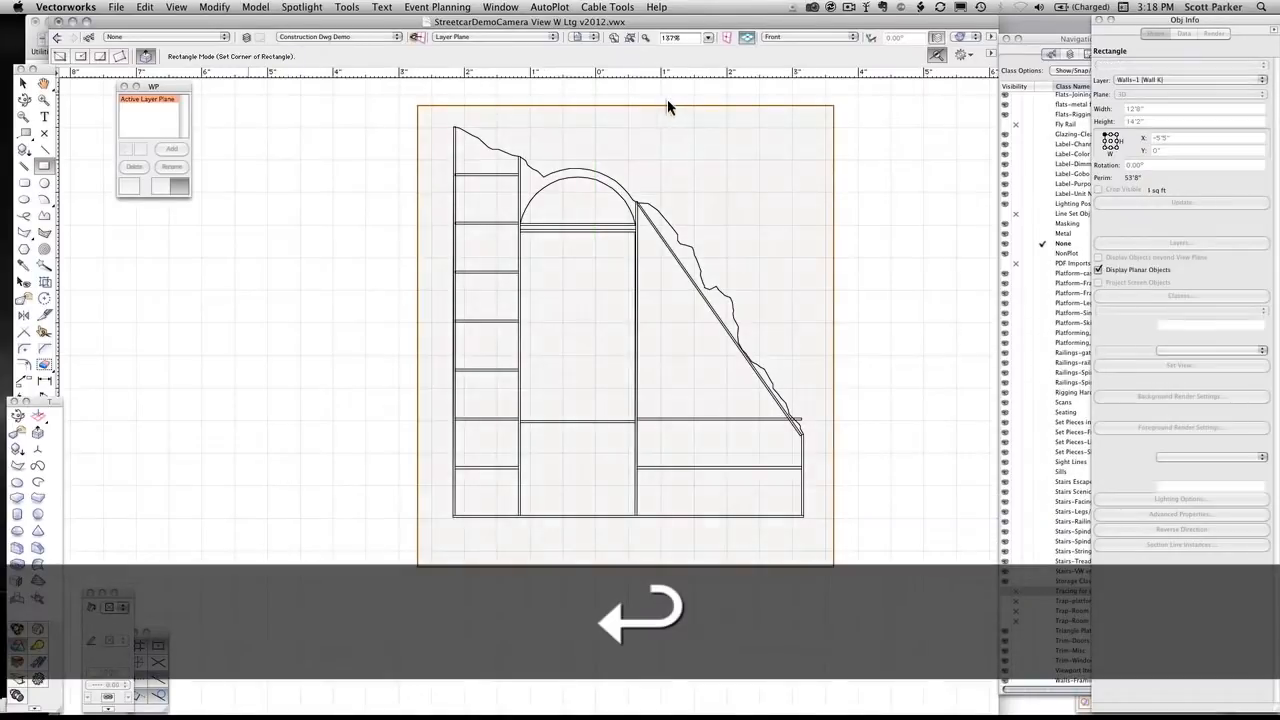
Move the front view viewport from the middle of the sheet to the sheet's upper-left area
{"action": "scroll", "coordinate": [923, 197], "scroll_direction": "down", "scroll_amount": 2}
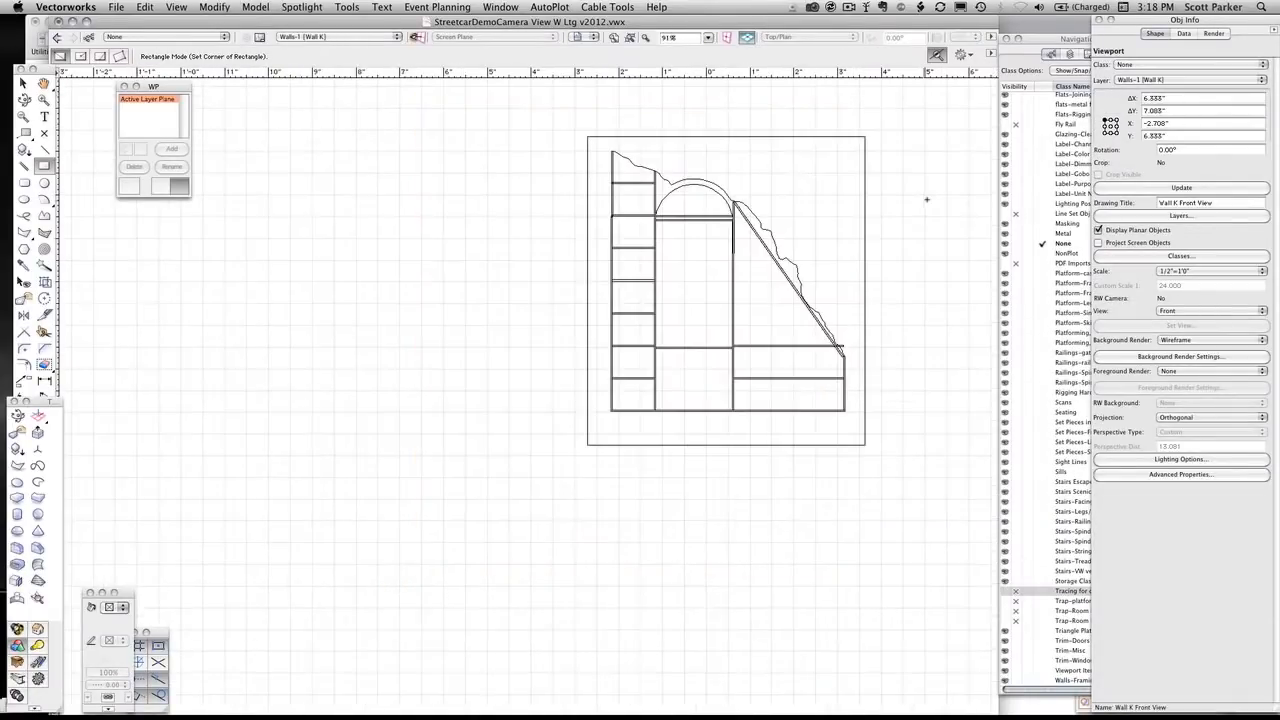
{"action": "scroll", "coordinate": [926, 199], "scroll_direction": "down", "scroll_amount": 3}
{"action": "middle_click_drag", "start_coordinate": [682, 320], "coordinate": [486, 410]}
{"action": "key", "text": "x"}
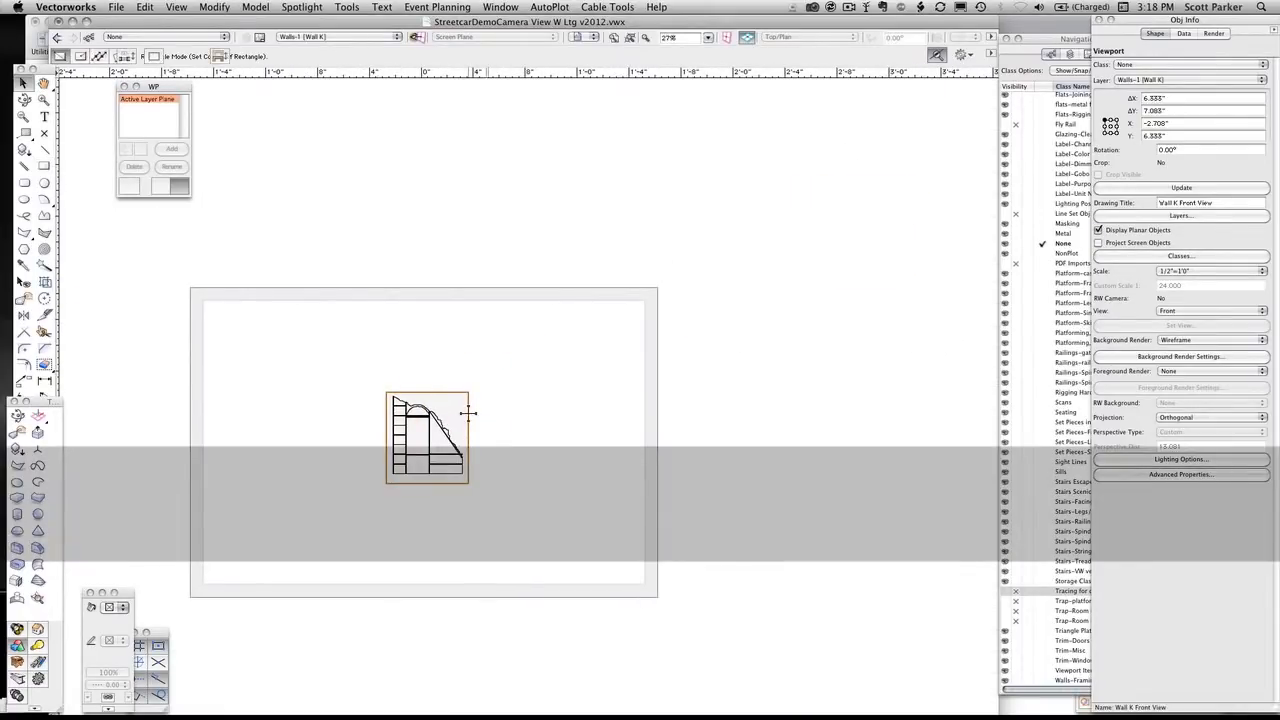
{"action": "left_click_drag", "start_coordinate": [467, 413], "coordinate": [289, 350]}
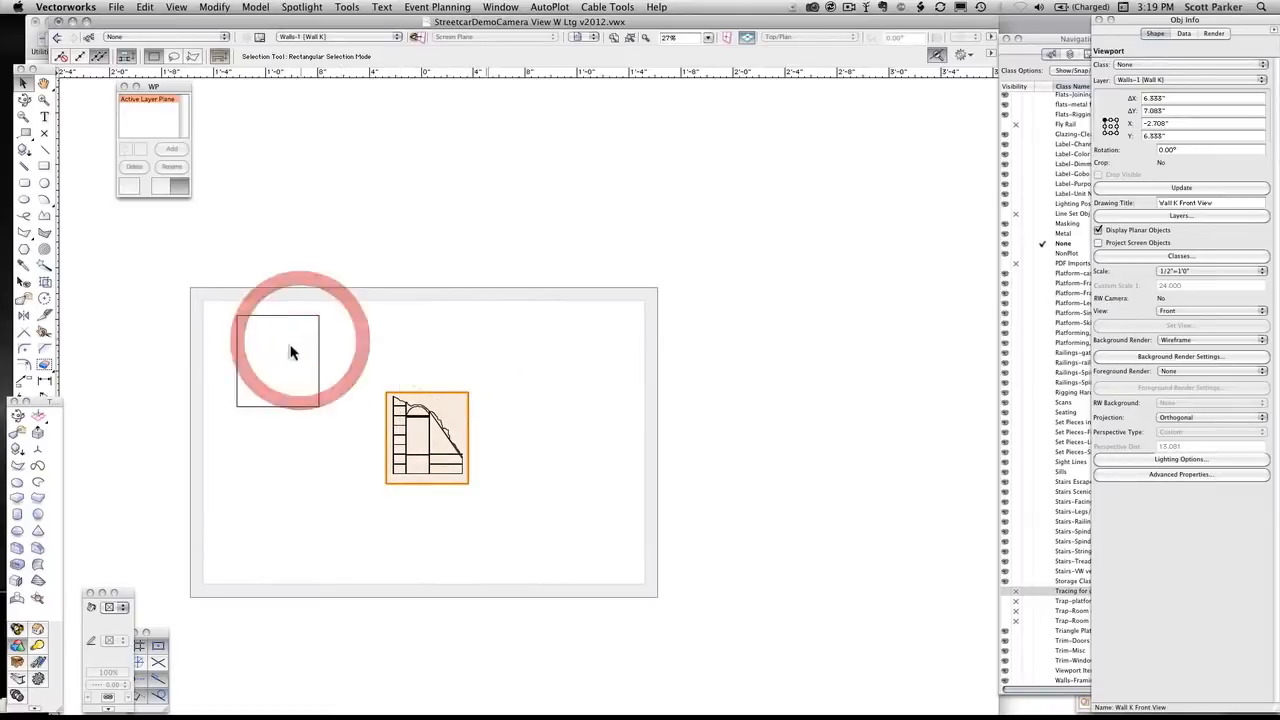
Duplicate the front view viewport and place the copy to its right, level with the original
{"action": "scroll", "coordinate": [270, 358], "scroll_direction": "up", "scroll_amount": 3}
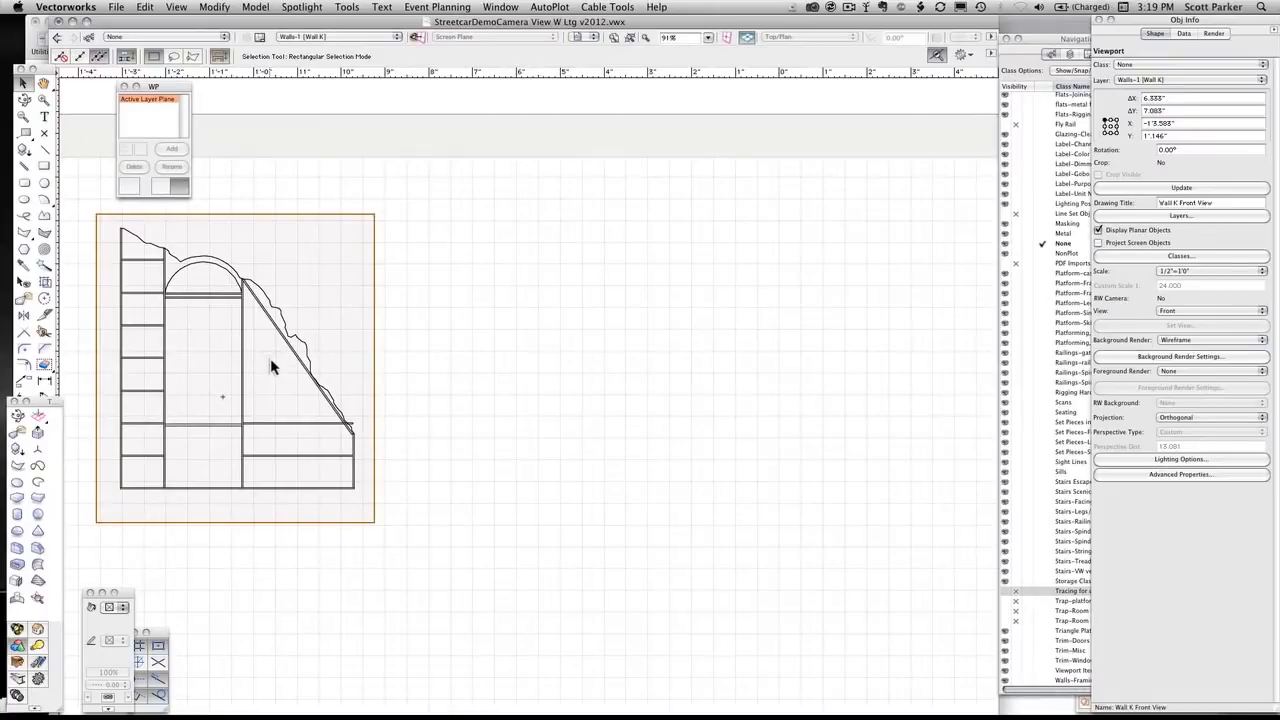
{"action": "key", "text": "super+d"}
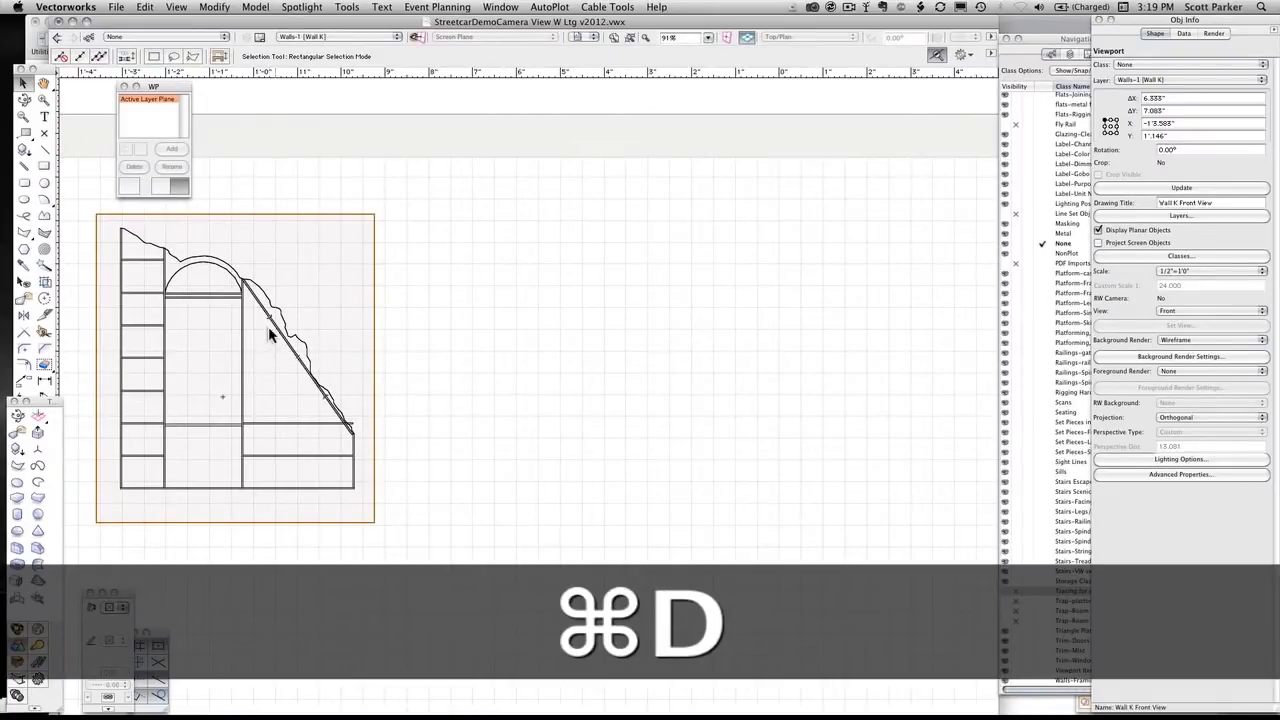
{"action": "left_click_drag", "start_coordinate": [268, 318], "coordinate": [663, 318]}
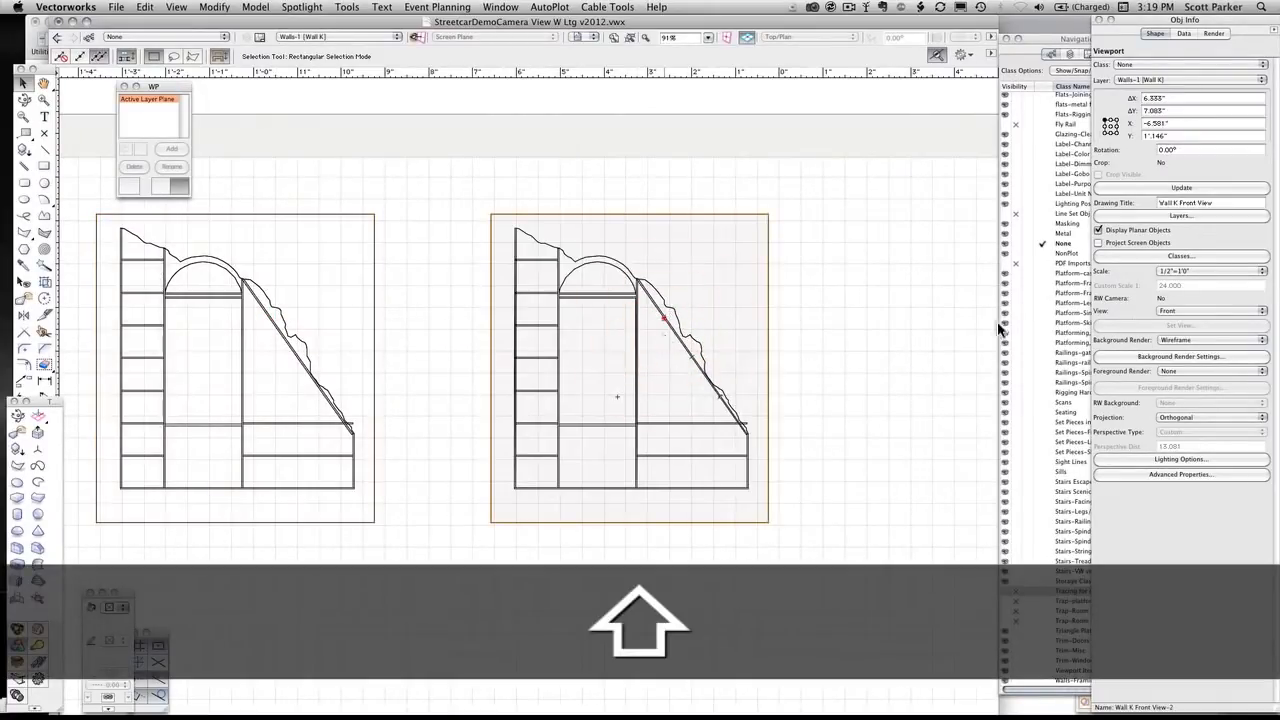
Set the view of the copied viewport beside the original to Back
{"action": "left_click", "coordinate": [1179, 311]}
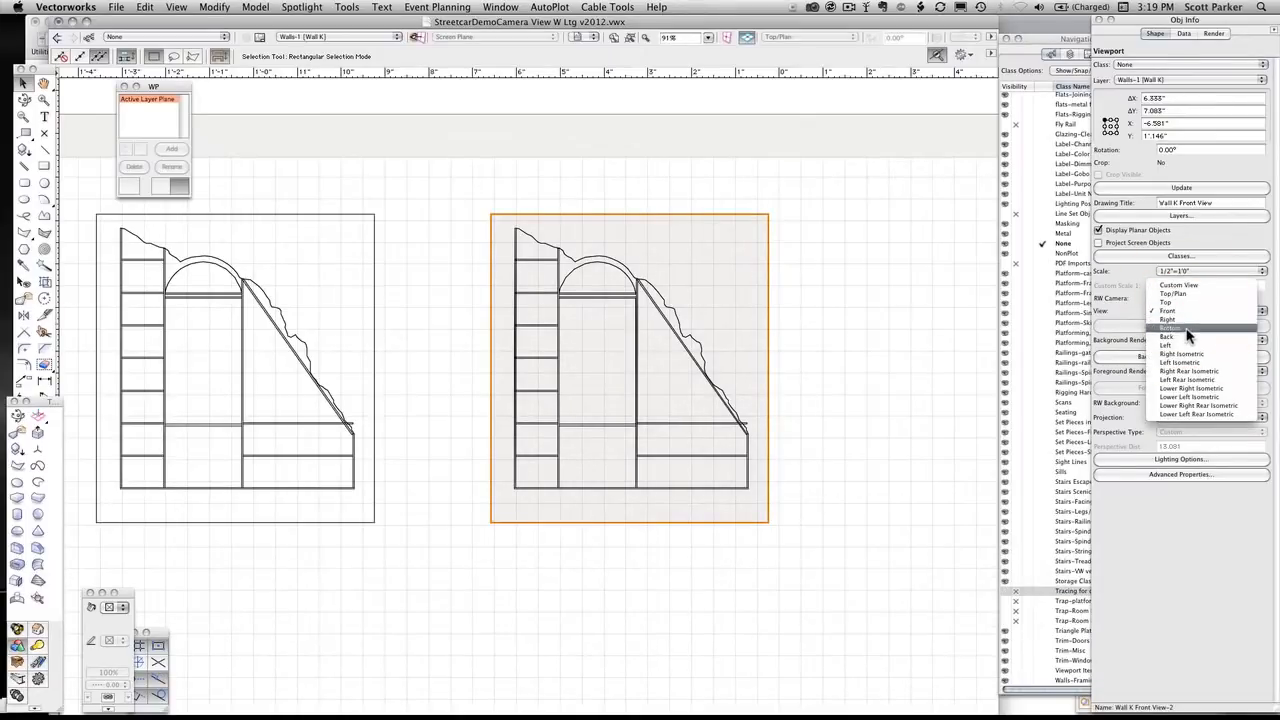
{"action": "left_click", "coordinate": [1185, 336]}
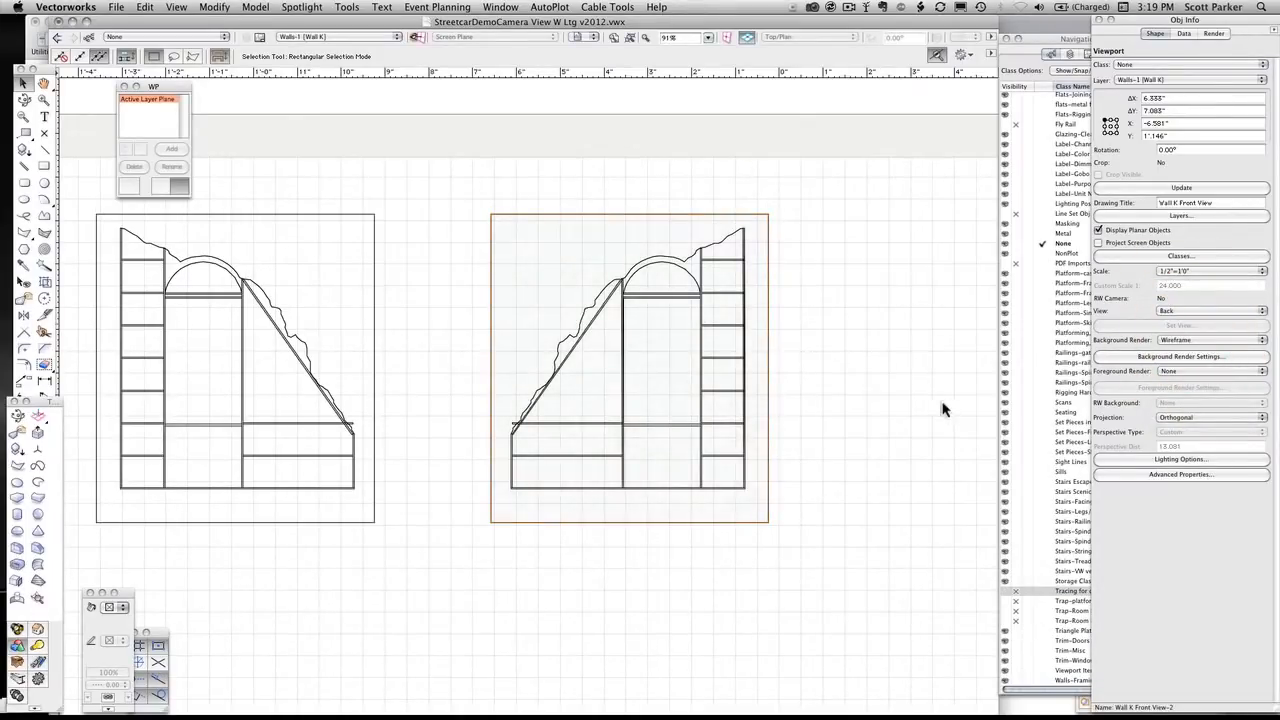
Set the original front viewport's background render to Hidden Line and update the viewport
{"action": "left_click", "coordinate": [158, 298]}
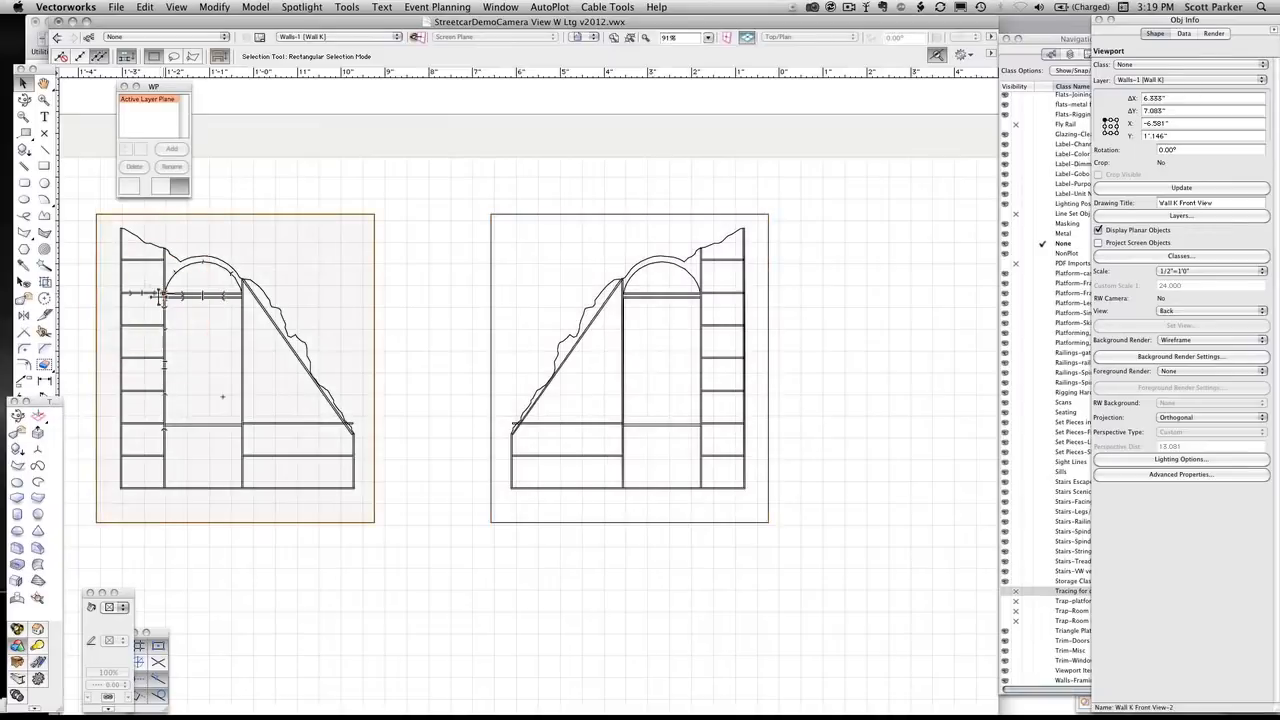
{"action": "left_click", "coordinate": [1218, 341]}
{"action": "mouse_move", "coordinate": [1218, 376]}
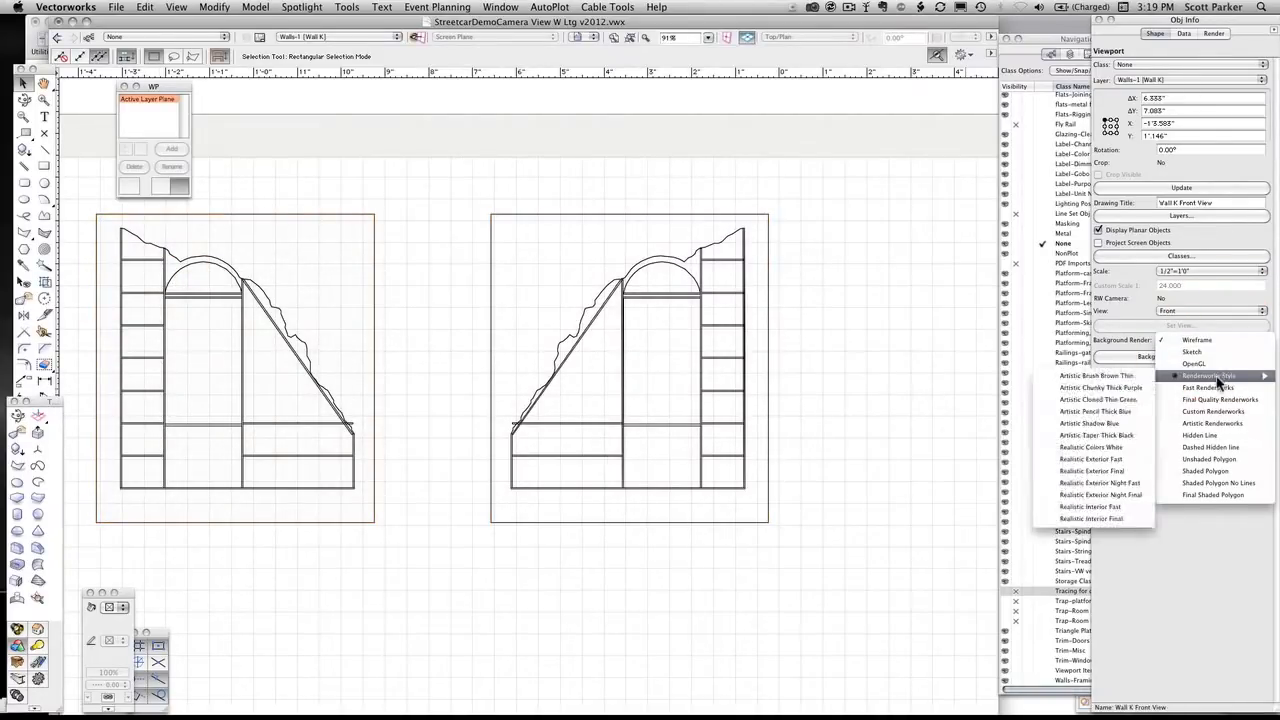
{"action": "left_click", "coordinate": [1212, 436]}
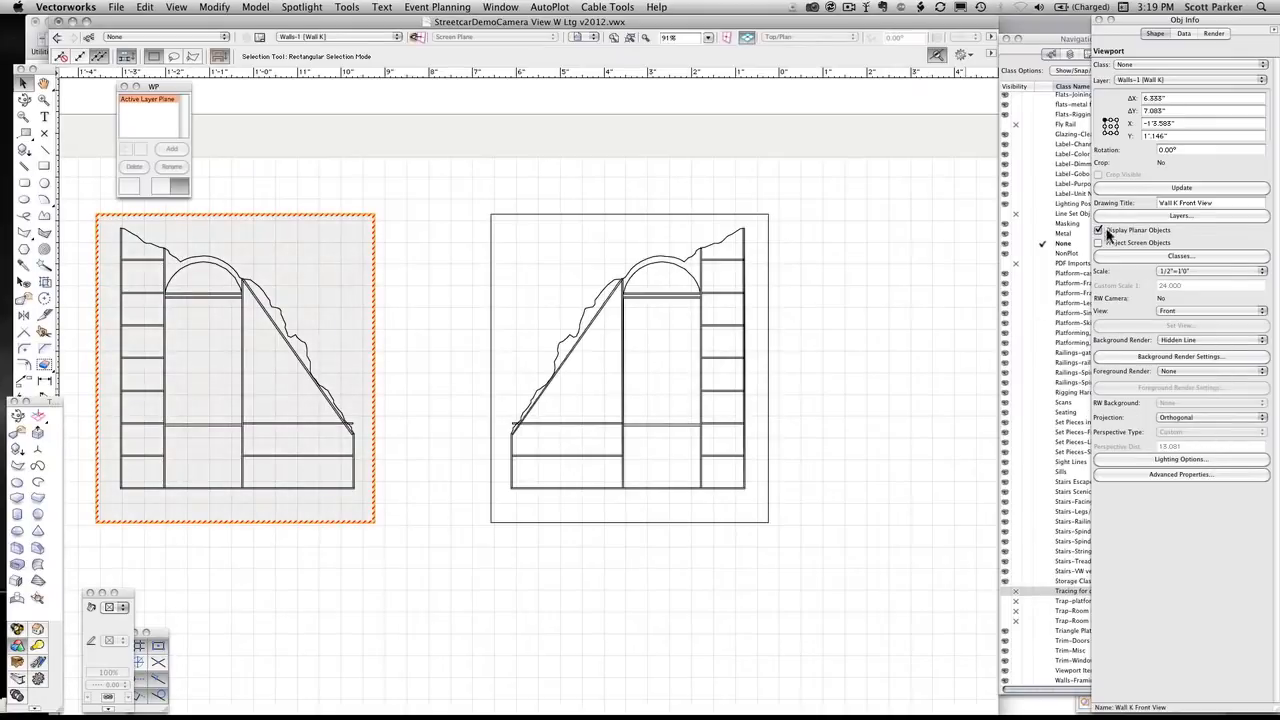
{"action": "left_click", "coordinate": [1167, 190]}
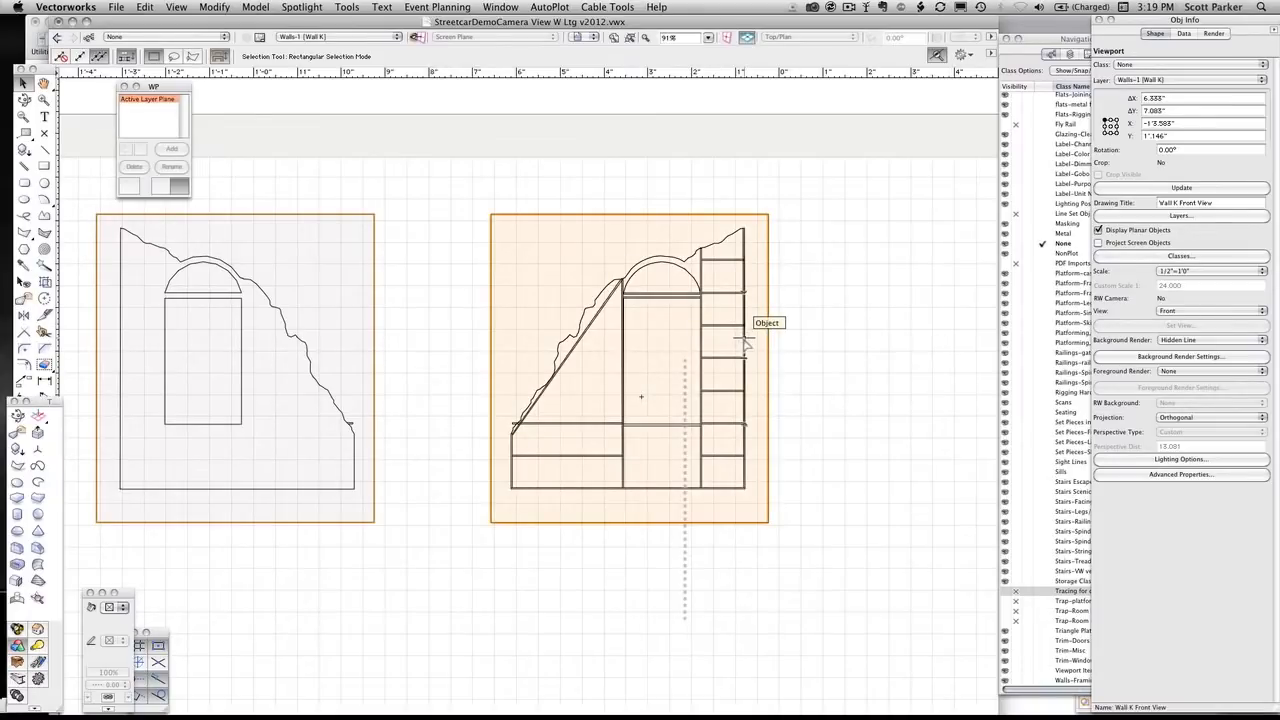
Add the text "Front" as an annotation inside the front viewport, to the upper right of the wall's arch
{"action": "left_click", "coordinate": [254, 362]}
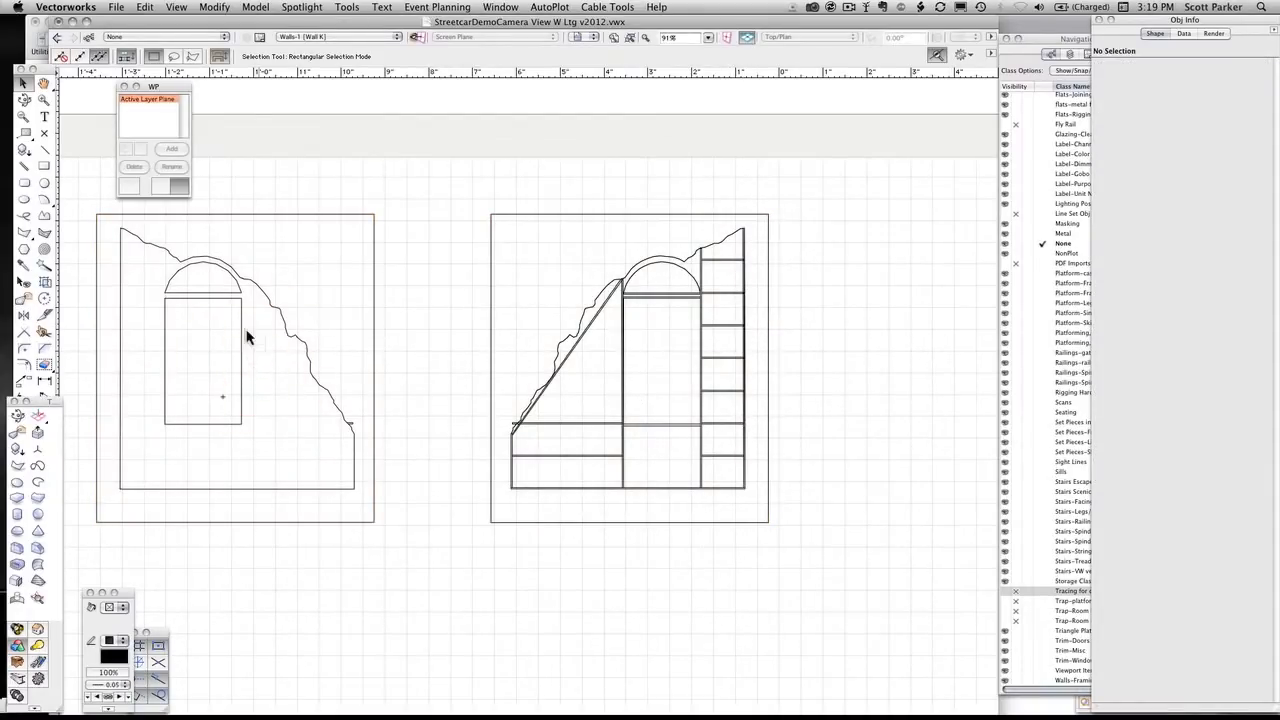
{"action": "double_click", "coordinate": [242, 325]}
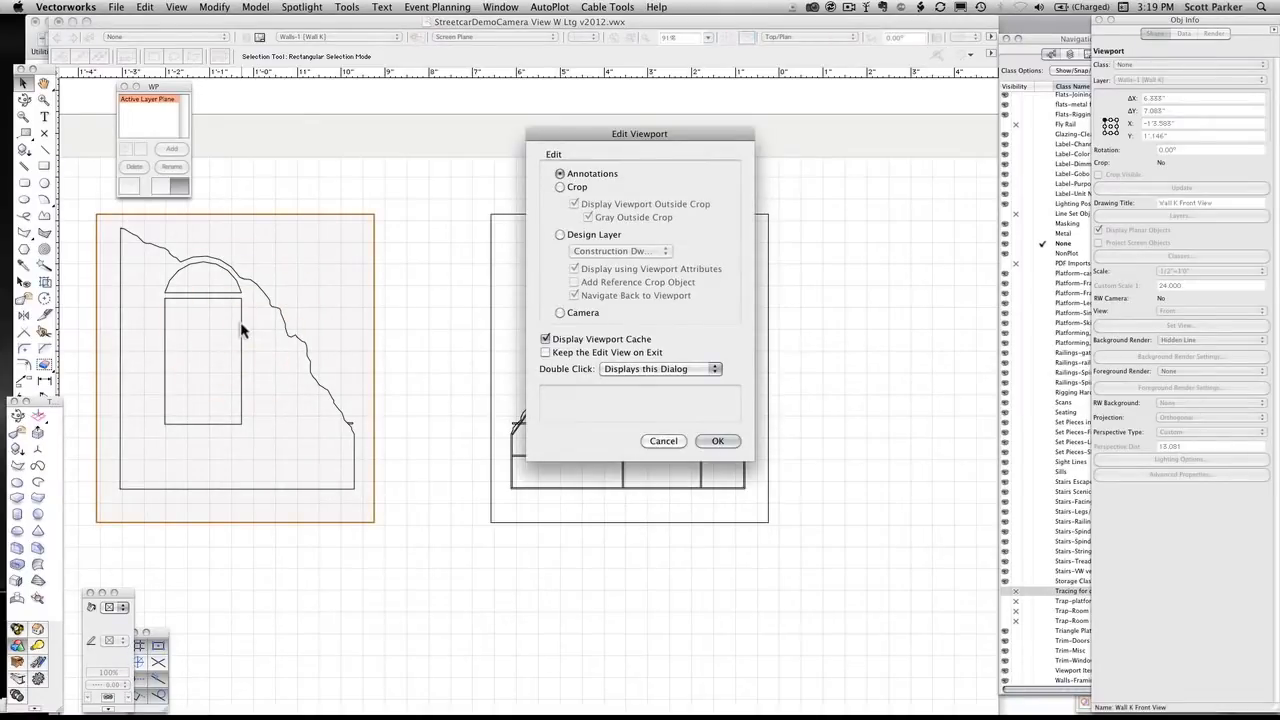
{"action": "key", "text": "Return"}
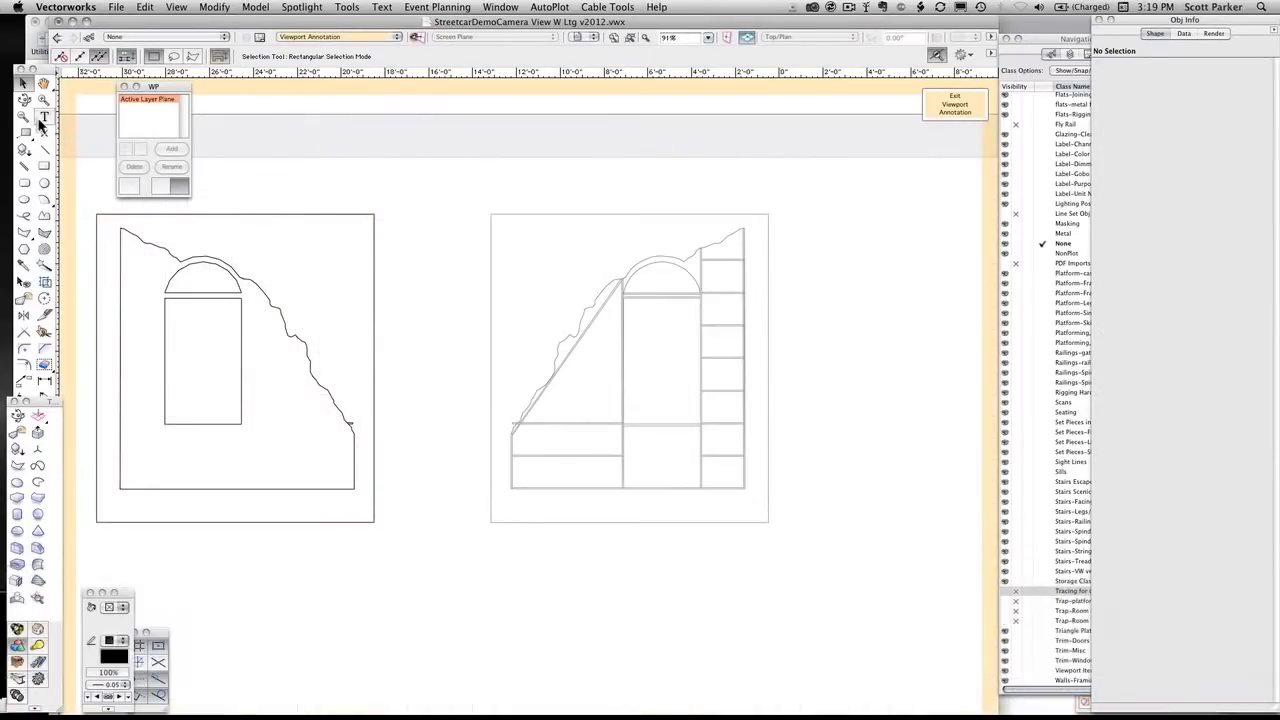
{"action": "left_click", "coordinate": [44, 117]}
{"action": "left_click", "coordinate": [240, 232]}
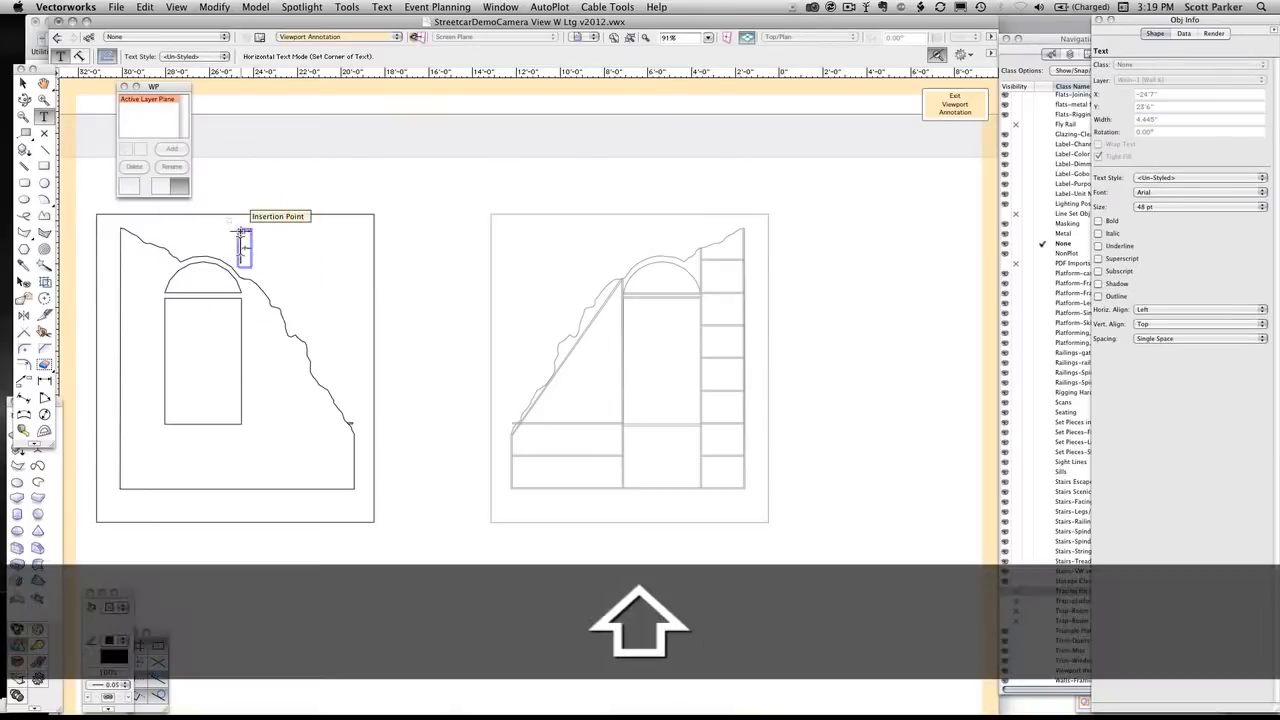
{"action": "type", "text": "Front"}
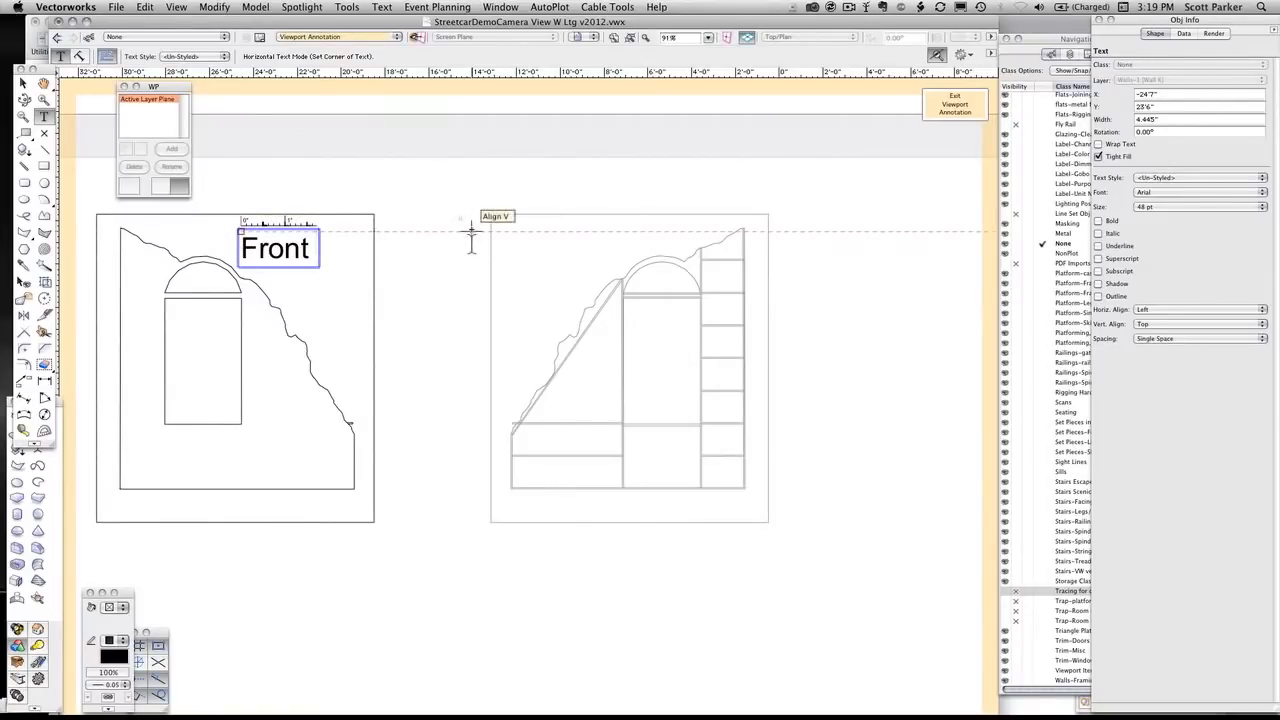
{"action": "key", "text": "Escape"}
{"action": "key", "text": "x"}
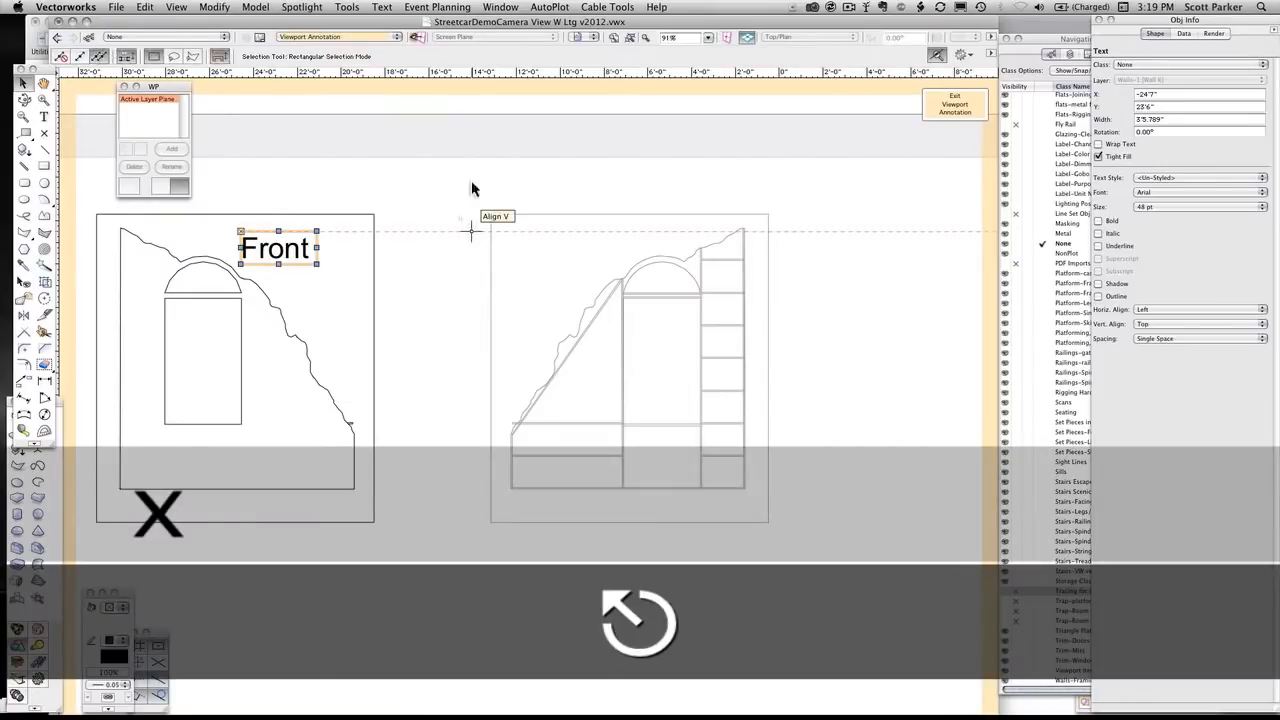
Set the Front label's text size to 12 pt
{"action": "left_click", "coordinate": [296, 254]}
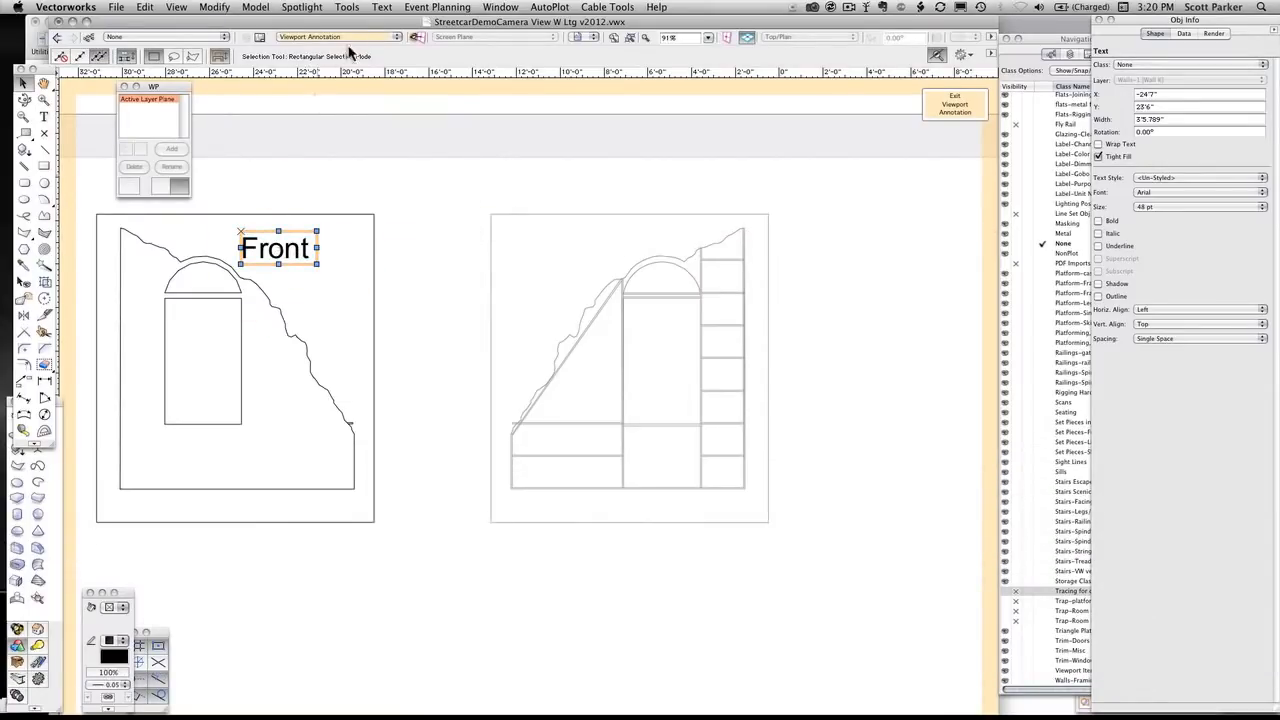
{"action": "left_click", "coordinate": [383, 8]}
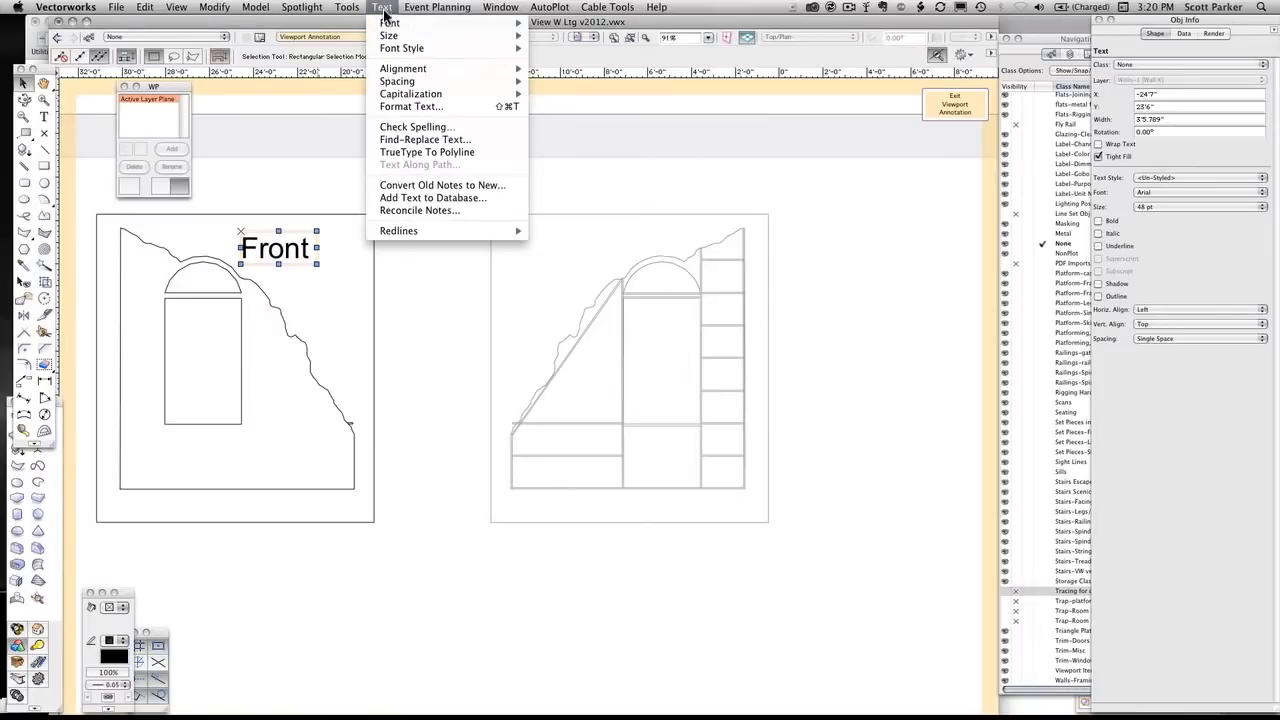
{"action": "mouse_move", "coordinate": [405, 35]}
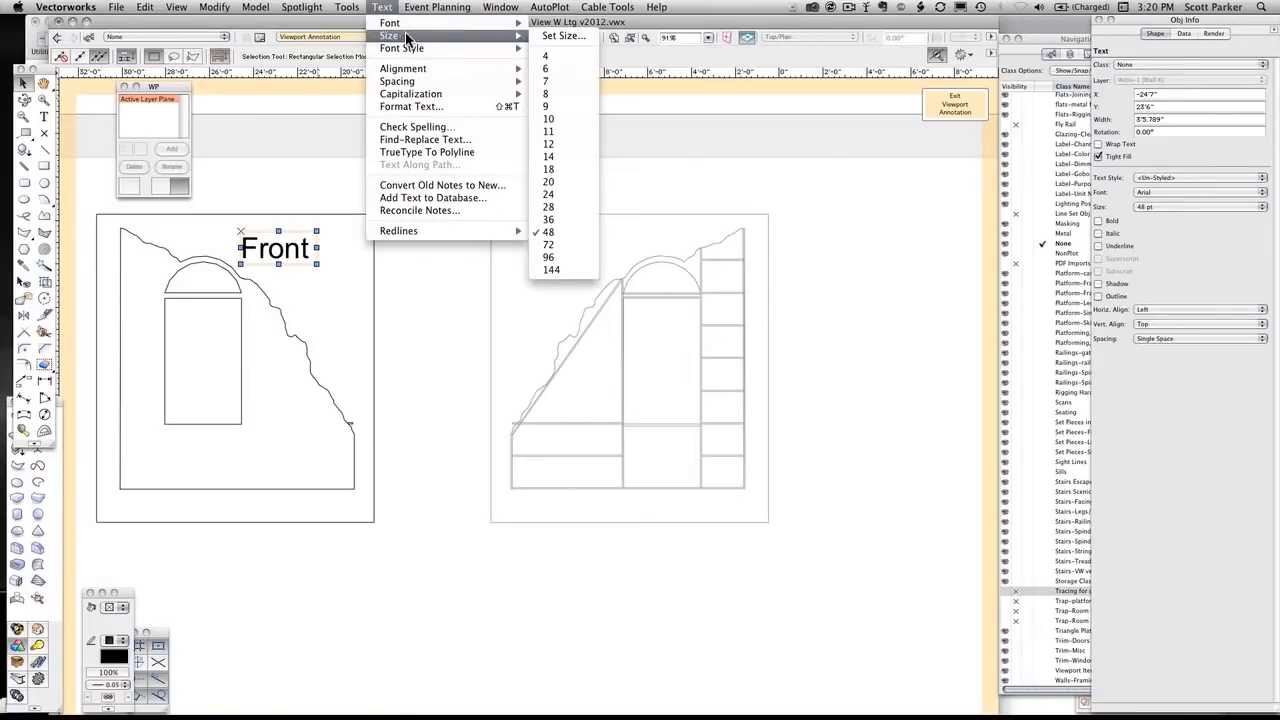
{"action": "left_click", "coordinate": [563, 146]}
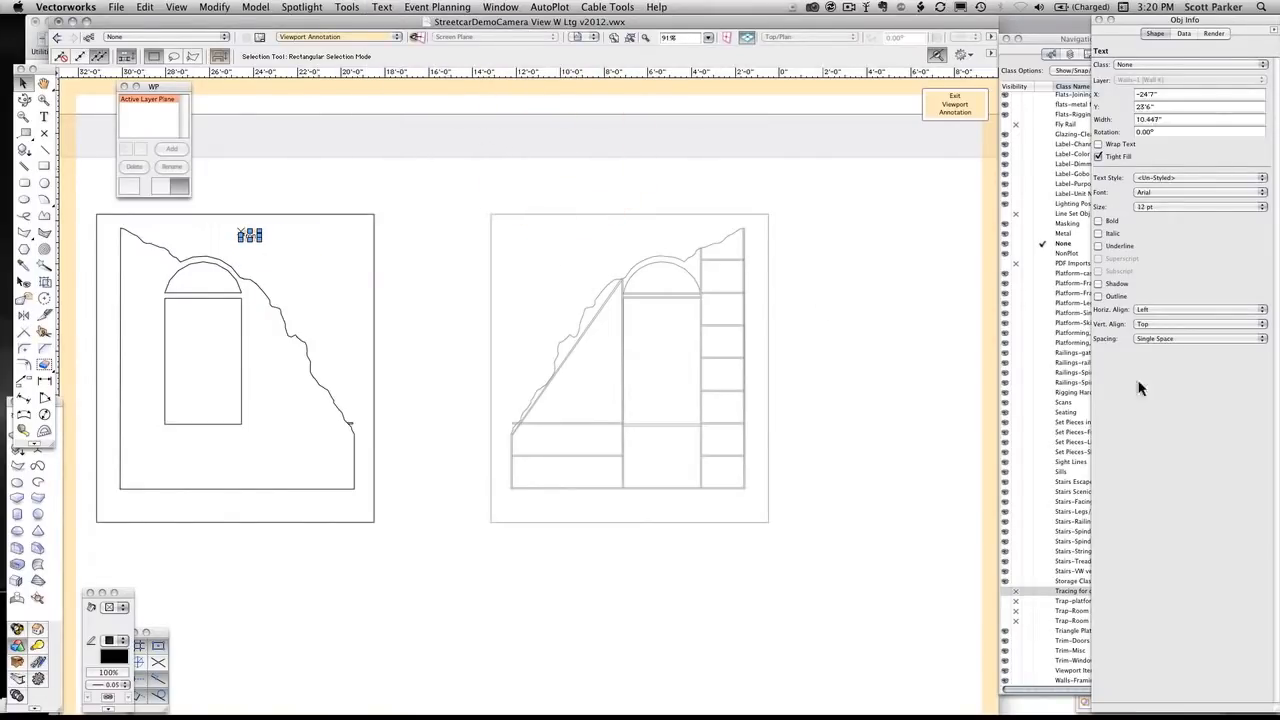
Apply the Notes 12 pt text style to the Front label and leave the viewport's annotation editing
{"action": "left_click", "coordinate": [1126, 22]}
{"action": "left_click_drag", "start_coordinate": [1228, 296], "coordinate": [1191, 119]}
{"action": "scroll", "coordinate": [1169, 266], "scroll_direction": "down", "scroll_amount": 5}
{"action": "scroll", "coordinate": [1172, 272], "scroll_direction": "down", "scroll_amount": 3}
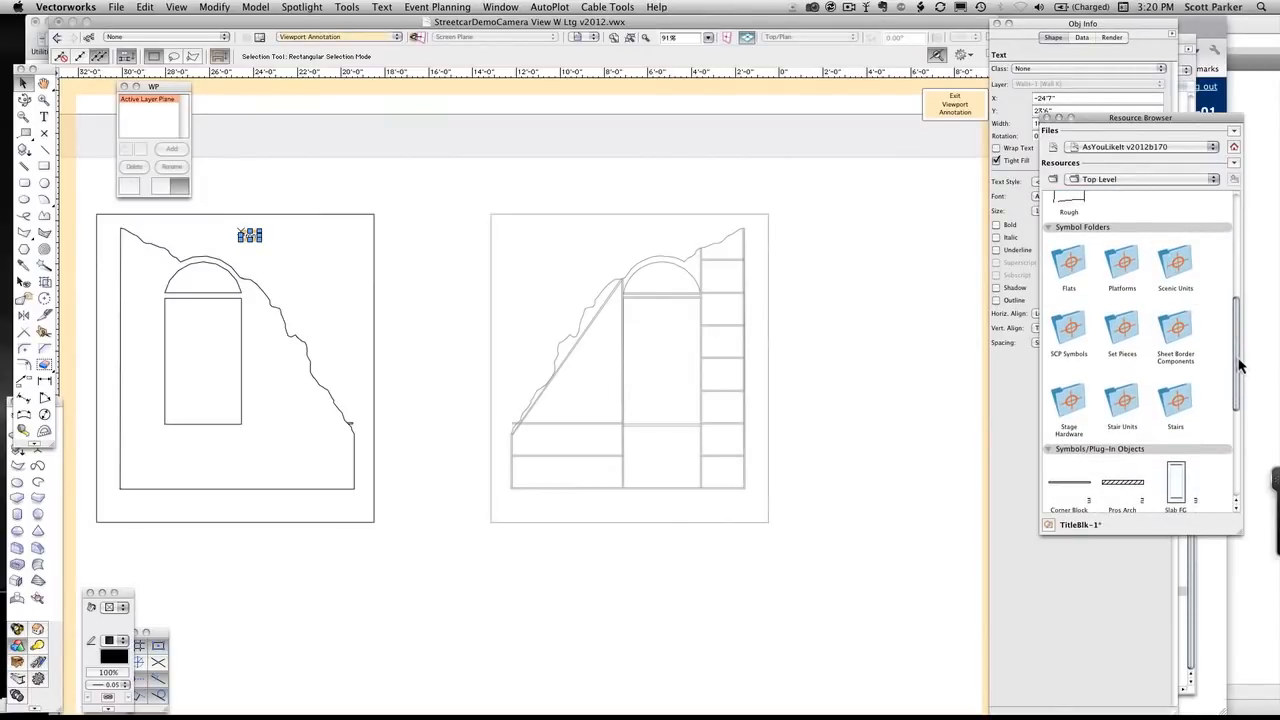
{"action": "left_click_drag", "start_coordinate": [1238, 364], "coordinate": [1252, 445]}
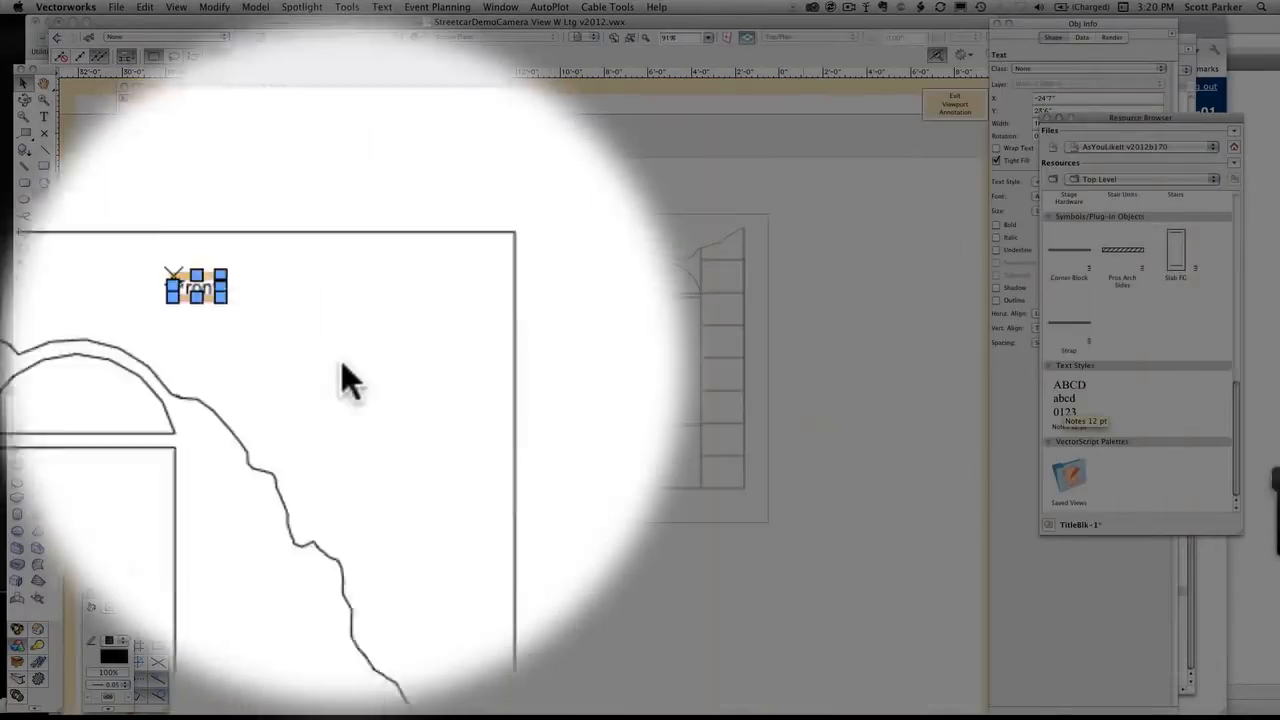
{"action": "scroll", "coordinate": [231, 245], "scroll_direction": "up", "scroll_amount": 4}
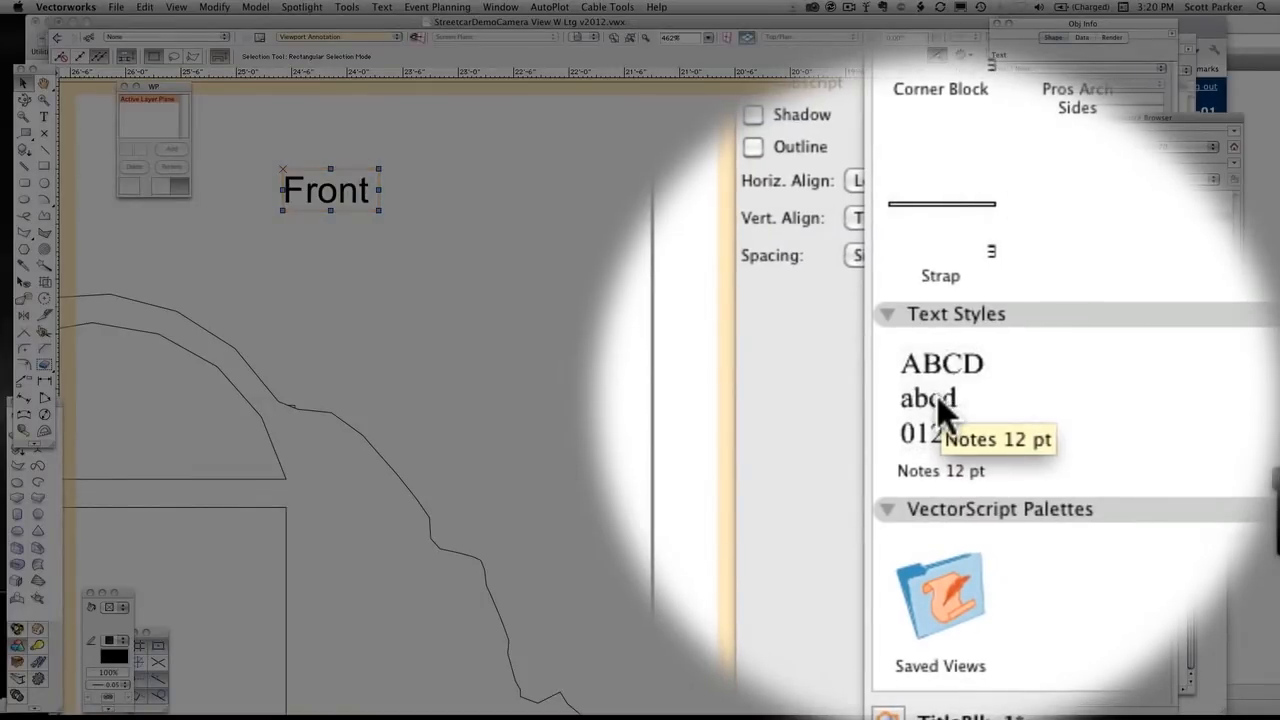
{"action": "double_click", "coordinate": [937, 396]}
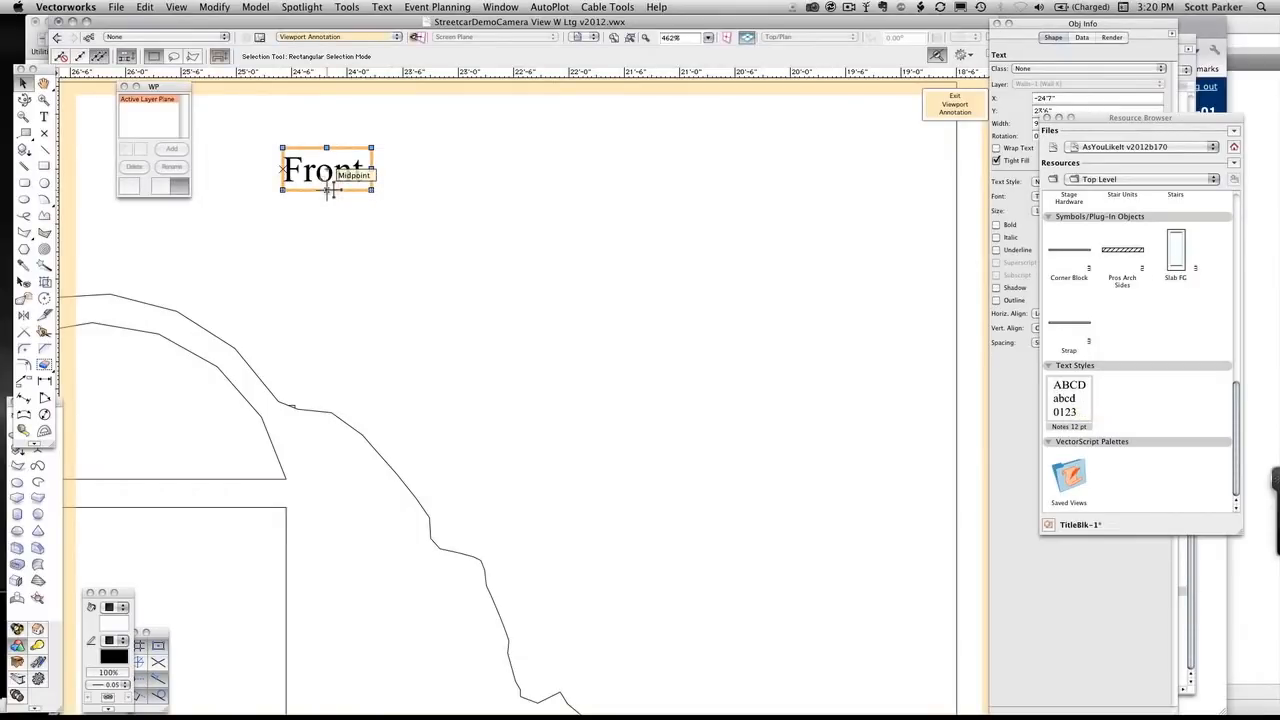
{"action": "scroll", "coordinate": [328, 190], "scroll_direction": "down", "scroll_amount": 10}
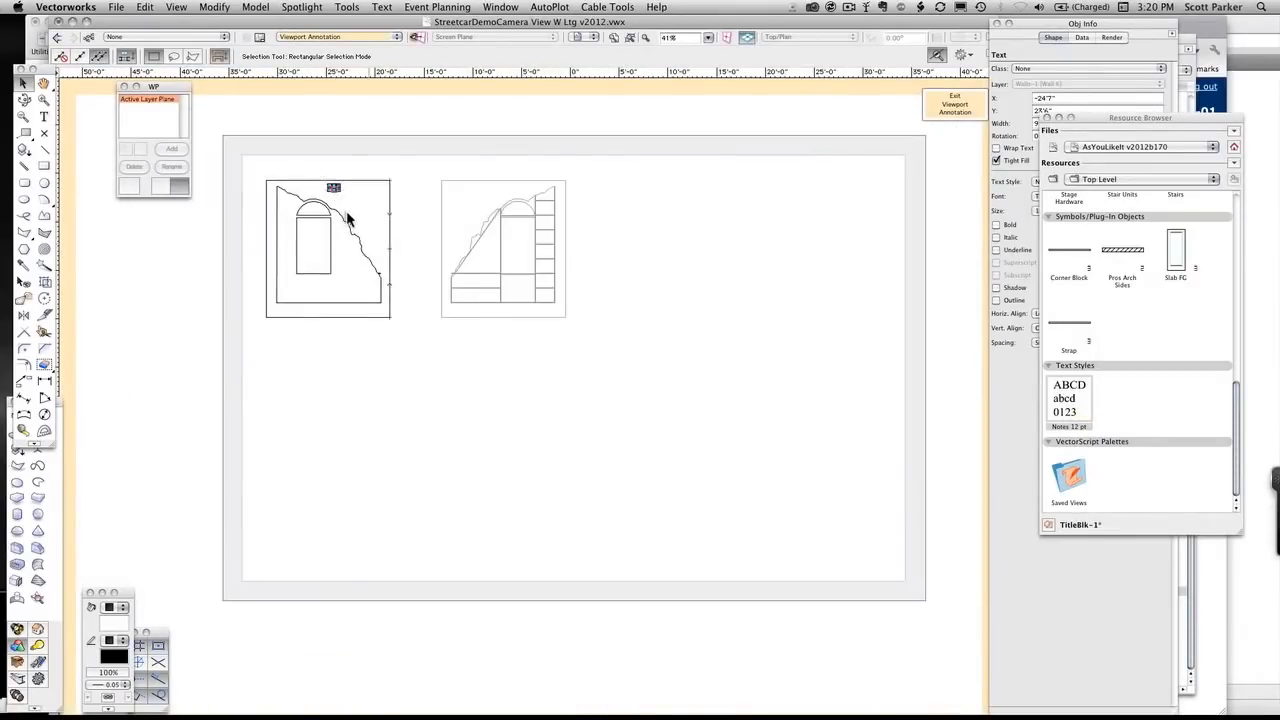
{"action": "scroll", "coordinate": [343, 215], "scroll_direction": "up", "scroll_amount": 2}
{"action": "left_click", "coordinate": [944, 110]}
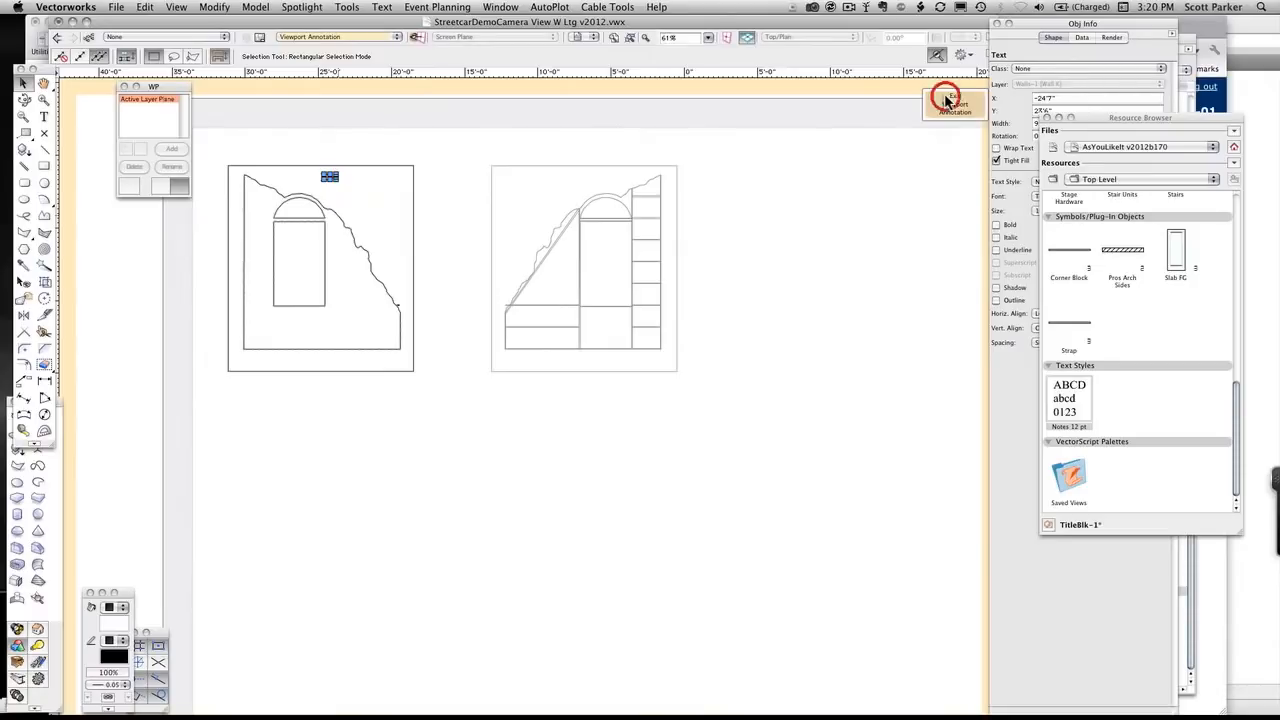
Duplicate the annotated front viewport and place the copy directly below the original
{"action": "key", "text": "super+d"}
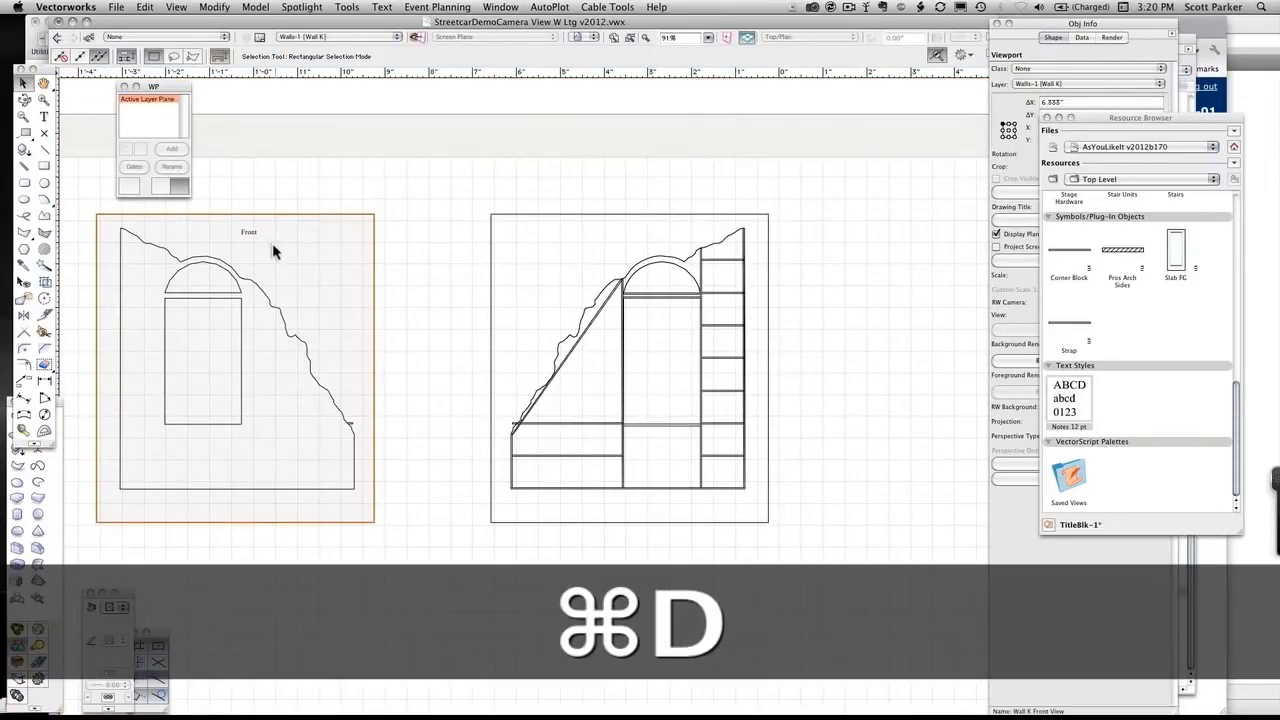
{"action": "left_click_drag", "start_coordinate": [259, 238], "coordinate": [260, 557]}
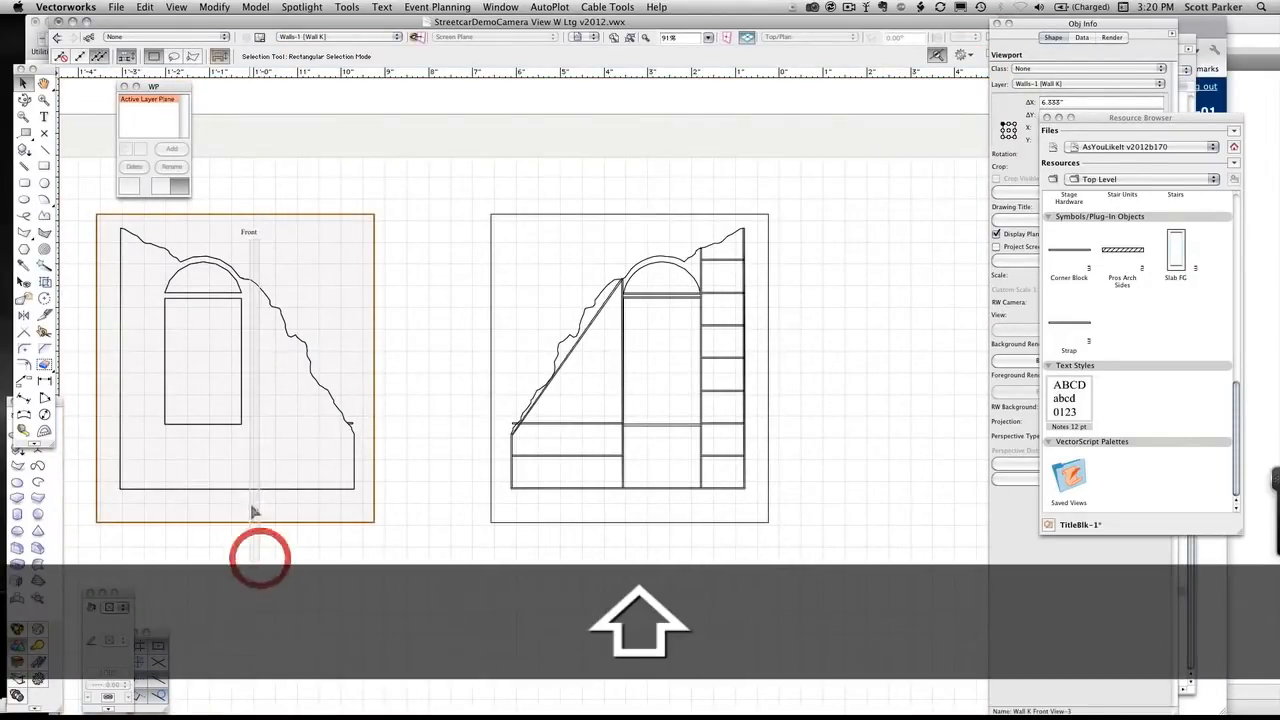
{"action": "mouse_move", "coordinate": [243, 489]}
{"action": "left_mouse_down"}
{"action": "mouse_move", "coordinate": [245, 714]}
{"action": "mouse_move", "coordinate": [226, 708]}
{"action": "mouse_move", "coordinate": [594, 517]}
{"action": "mouse_move", "coordinate": [369, 587]}
{"action": "mouse_move", "coordinate": [406, 257]}
{"action": "left_mouse_up"}
Change the annotation label in the lower viewport copy from Front to "Back" and leave annotation editing
{"action": "scroll", "coordinate": [369, 587], "scroll_direction": "down", "scroll_amount": 3}
{"action": "key", "text": "space"}
{"action": "left_click_drag", "start_coordinate": [376, 339], "coordinate": [376, 365], "text": "shift"}
{"action": "scroll", "coordinate": [350, 265], "scroll_direction": "up", "scroll_amount": 10}
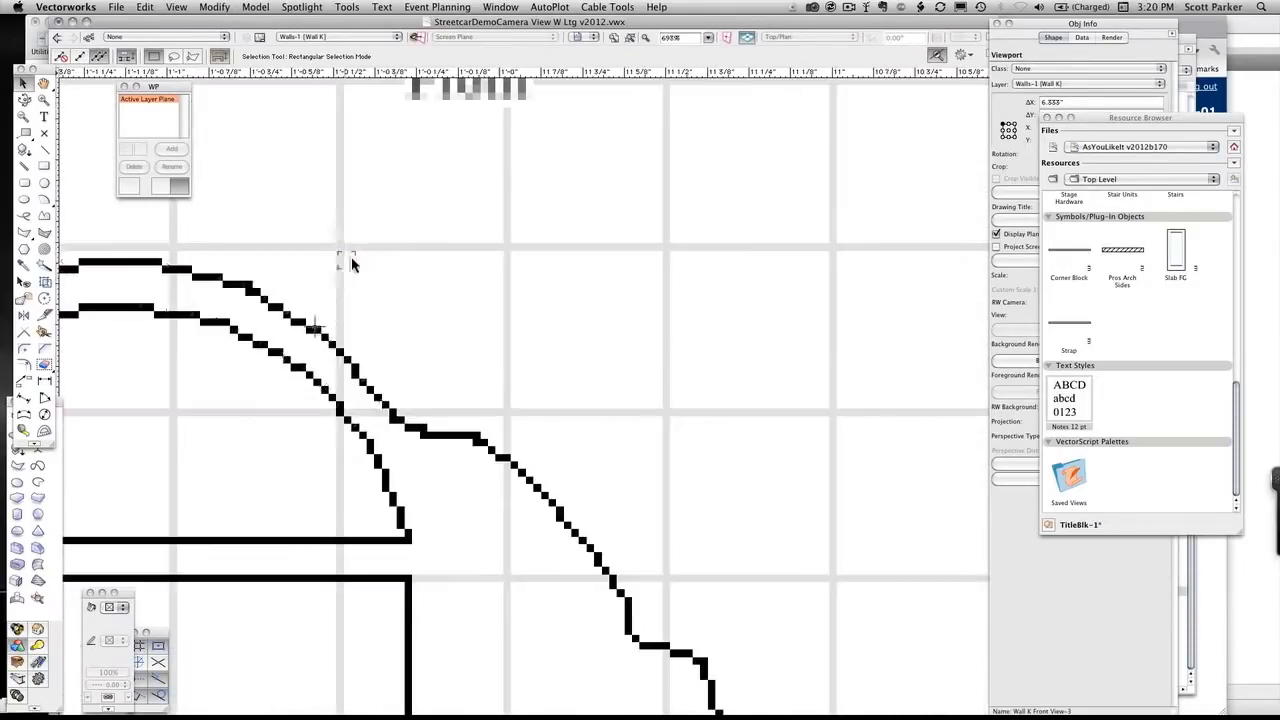
{"action": "scroll", "coordinate": [430, 340], "scroll_direction": "up", "scroll_amount": 5}
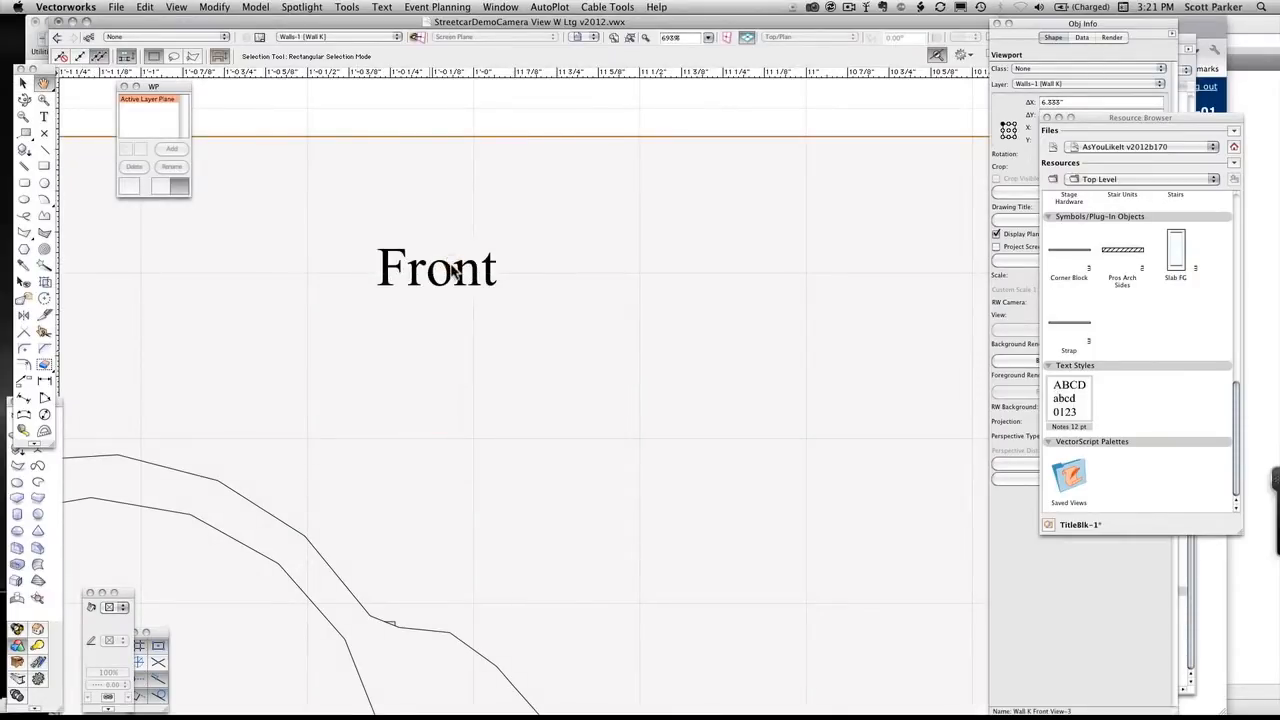
{"action": "double_click", "coordinate": [445, 265]}
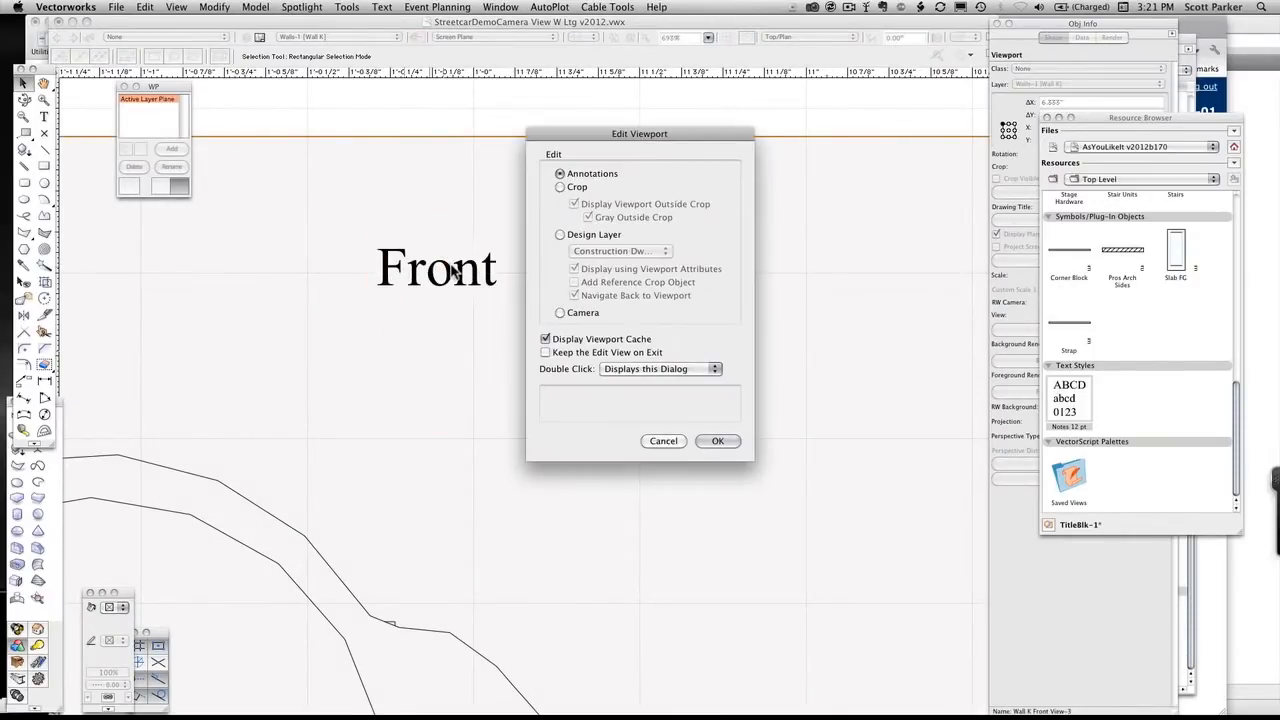
{"action": "key", "text": "Return"}
{"action": "double_click", "coordinate": [453, 268]}
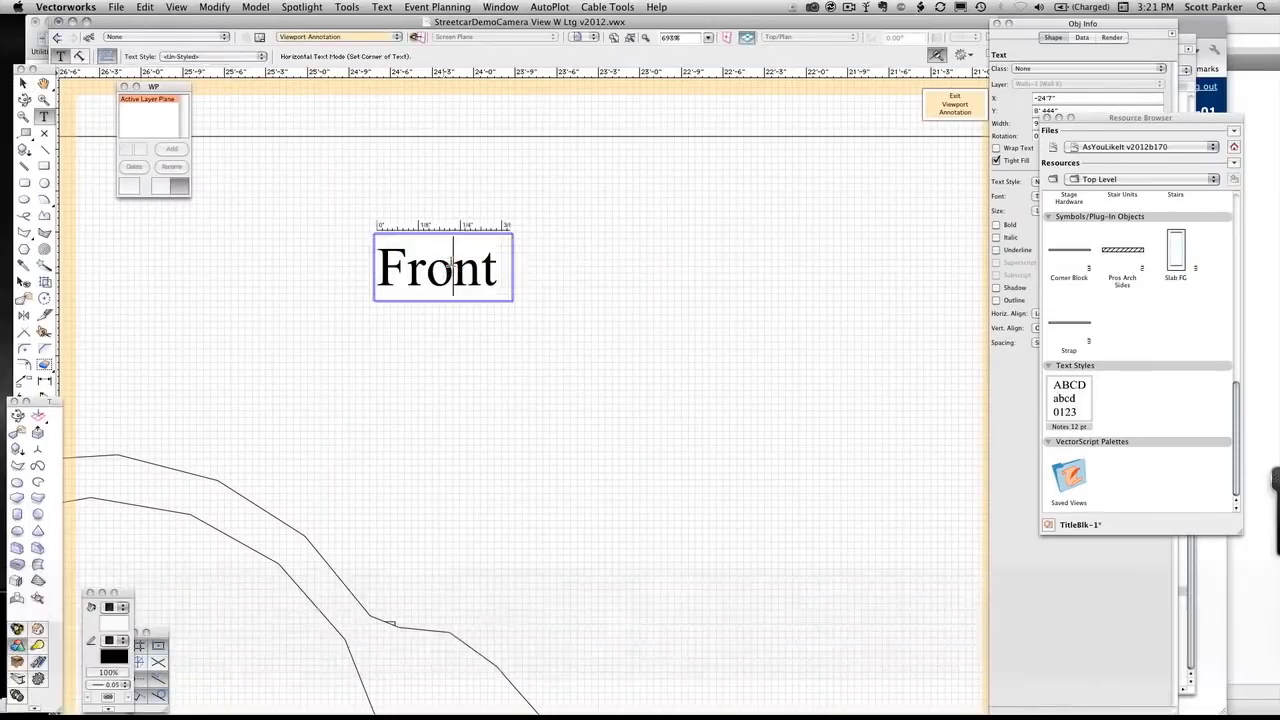
{"action": "double_click", "coordinate": [451, 263]}
{"action": "type", "text": "Back"}
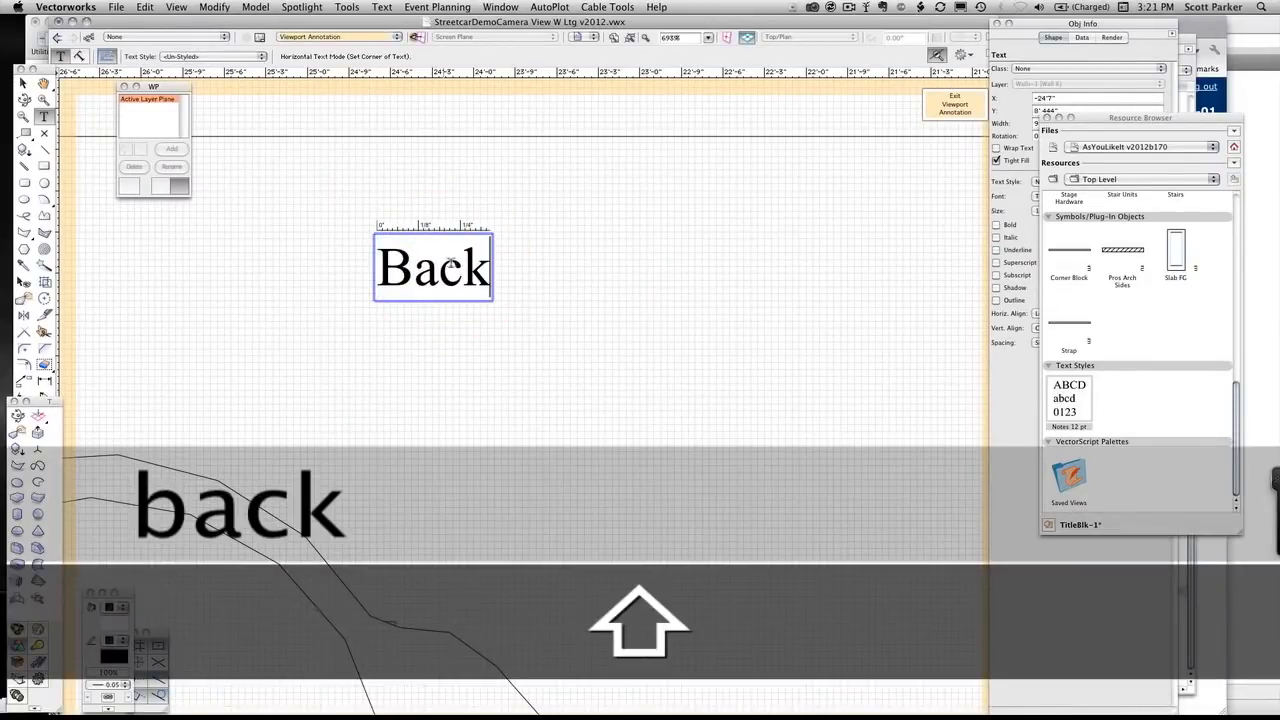
{"action": "left_click", "coordinate": [932, 101]}
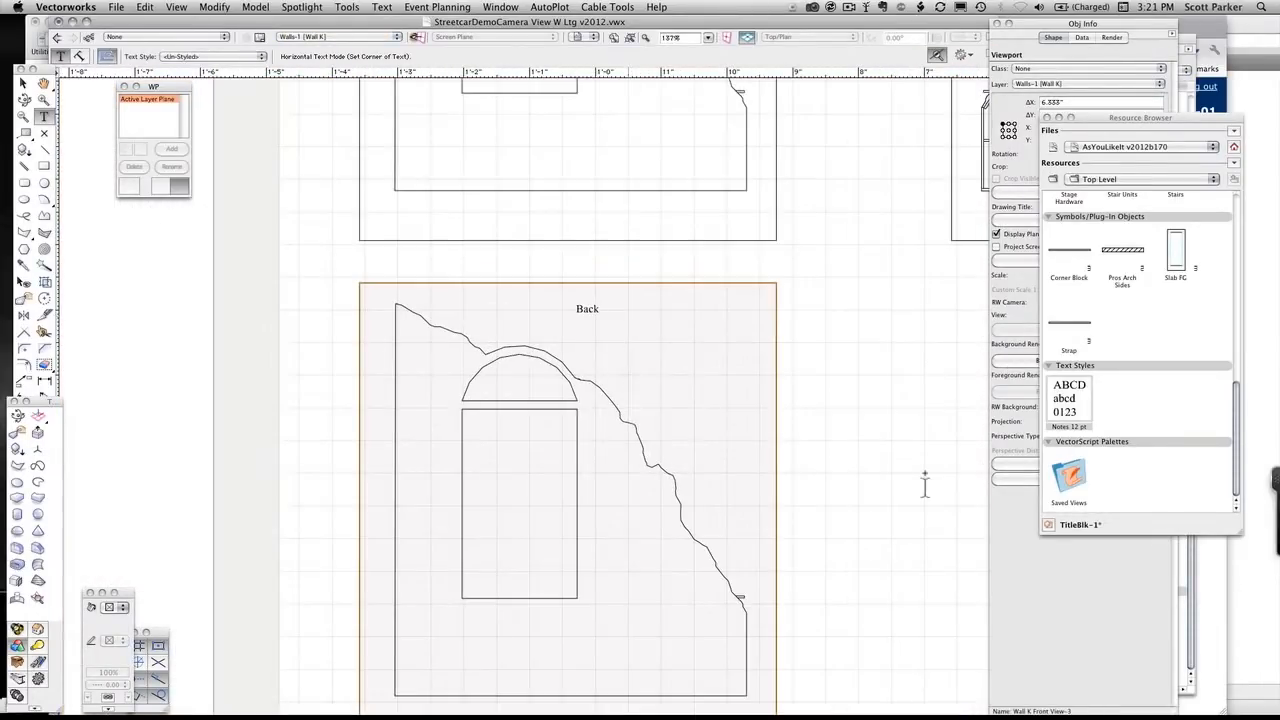
Set the lower viewport copy's background render to Wireframe and its view to Back
{"action": "left_click", "coordinate": [1018, 560]}
{"action": "left_click", "coordinate": [1107, 342]}
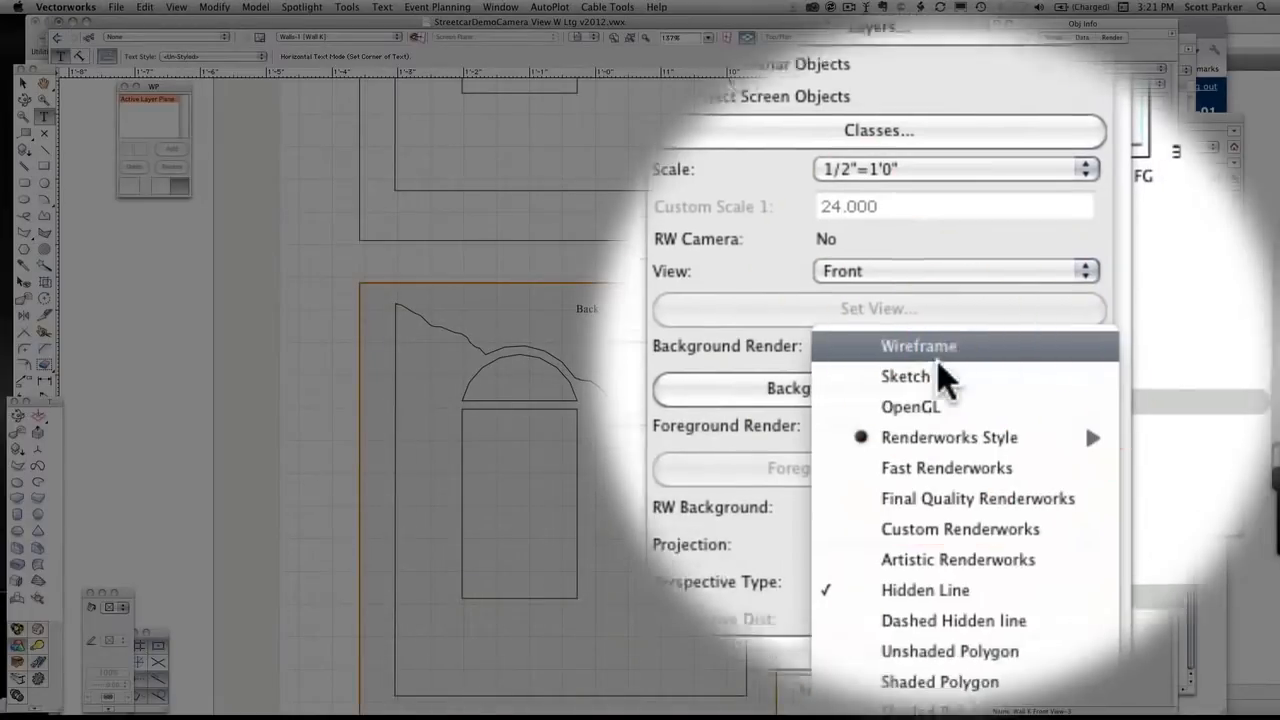
{"action": "left_click", "coordinate": [937, 362]}
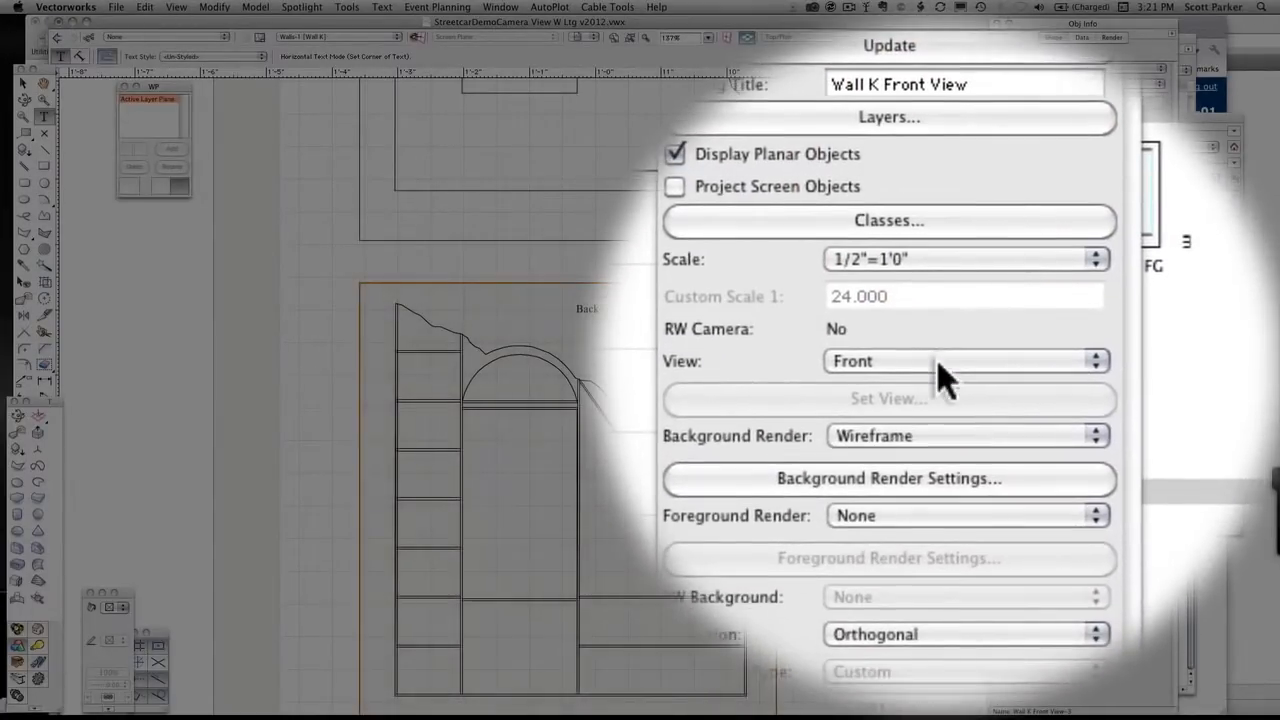
{"action": "left_click", "coordinate": [940, 366]}
{"action": "left_click", "coordinate": [938, 368]}
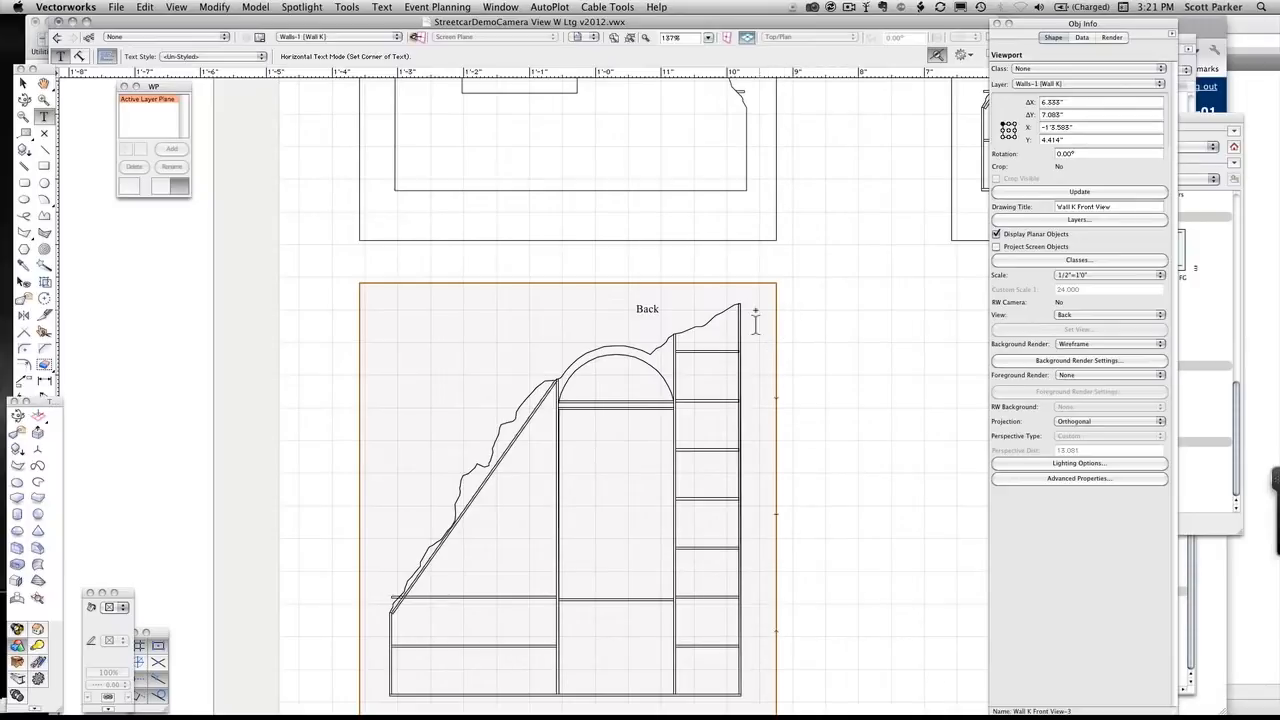
In the Back viewport's annotations, dimension the flat's full height with a constrained linear dimension placed just outside its tall straight edge
{"action": "key", "text": "x"}
{"action": "double_click", "coordinate": [689, 331]}
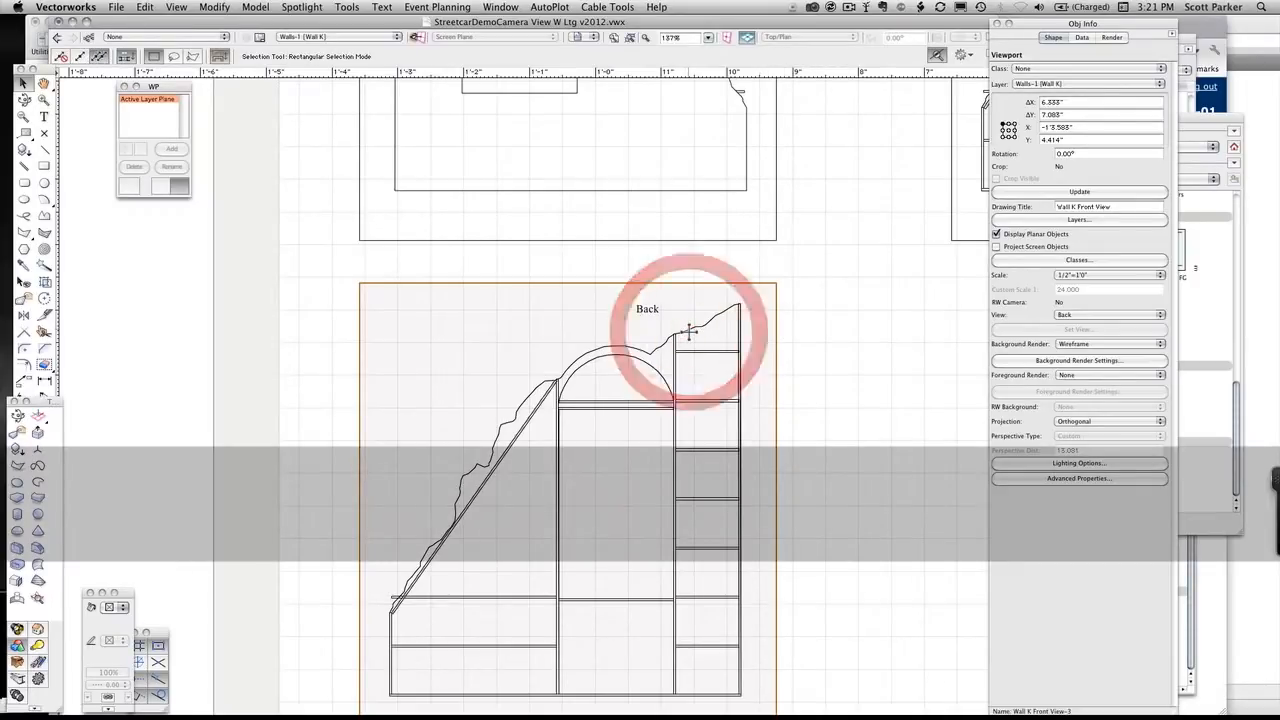
{"action": "left_click", "coordinate": [713, 443]}
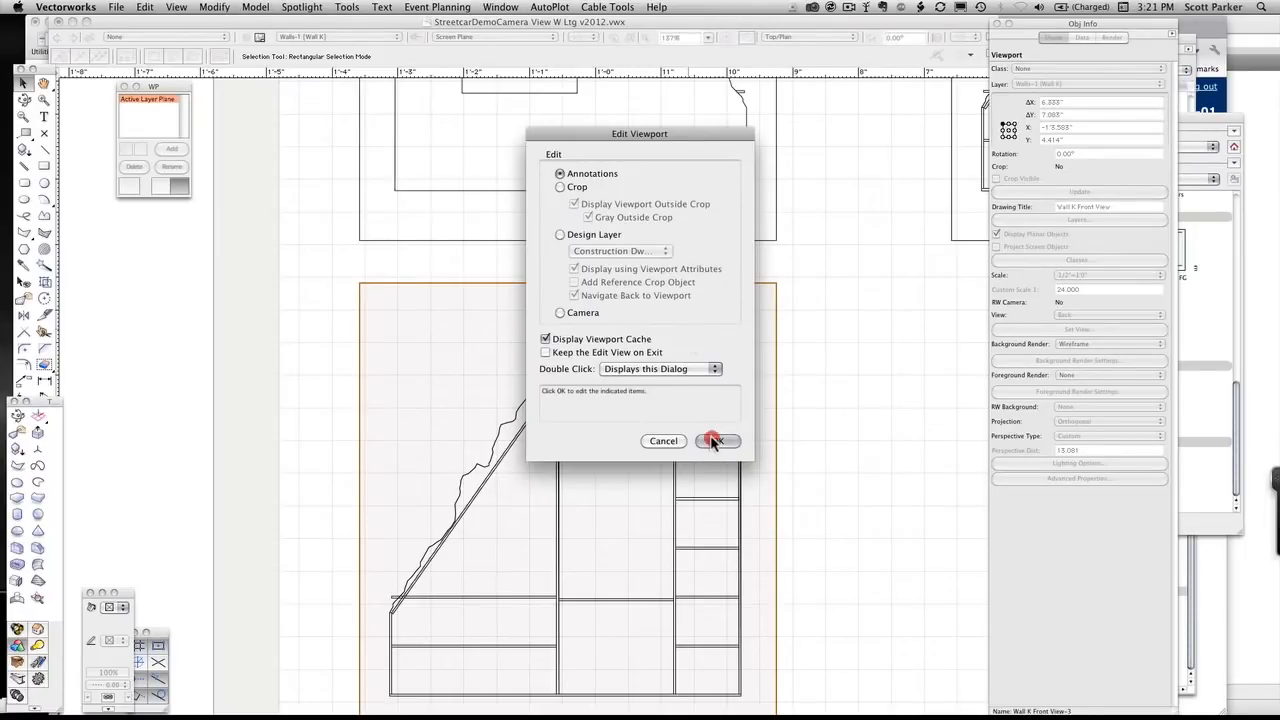
{"action": "left_click_drag", "start_coordinate": [638, 258], "coordinate": [639, 258]}
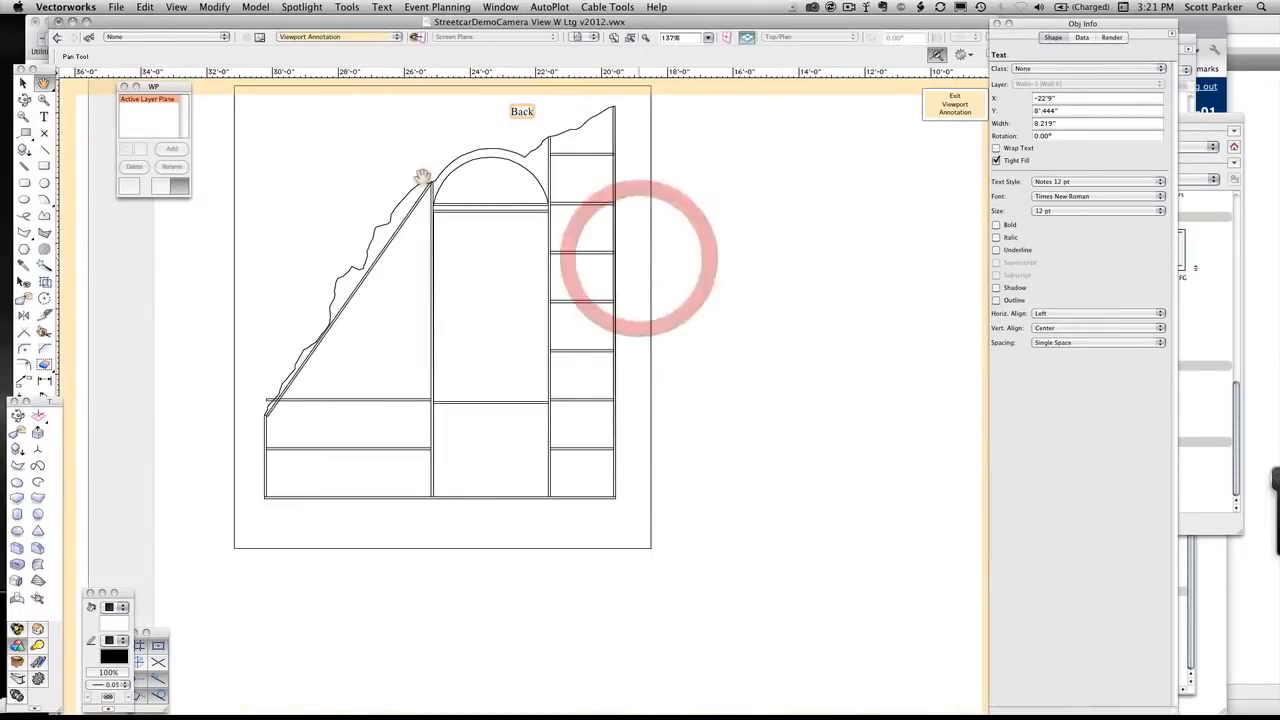
{"action": "key", "text": "n"}
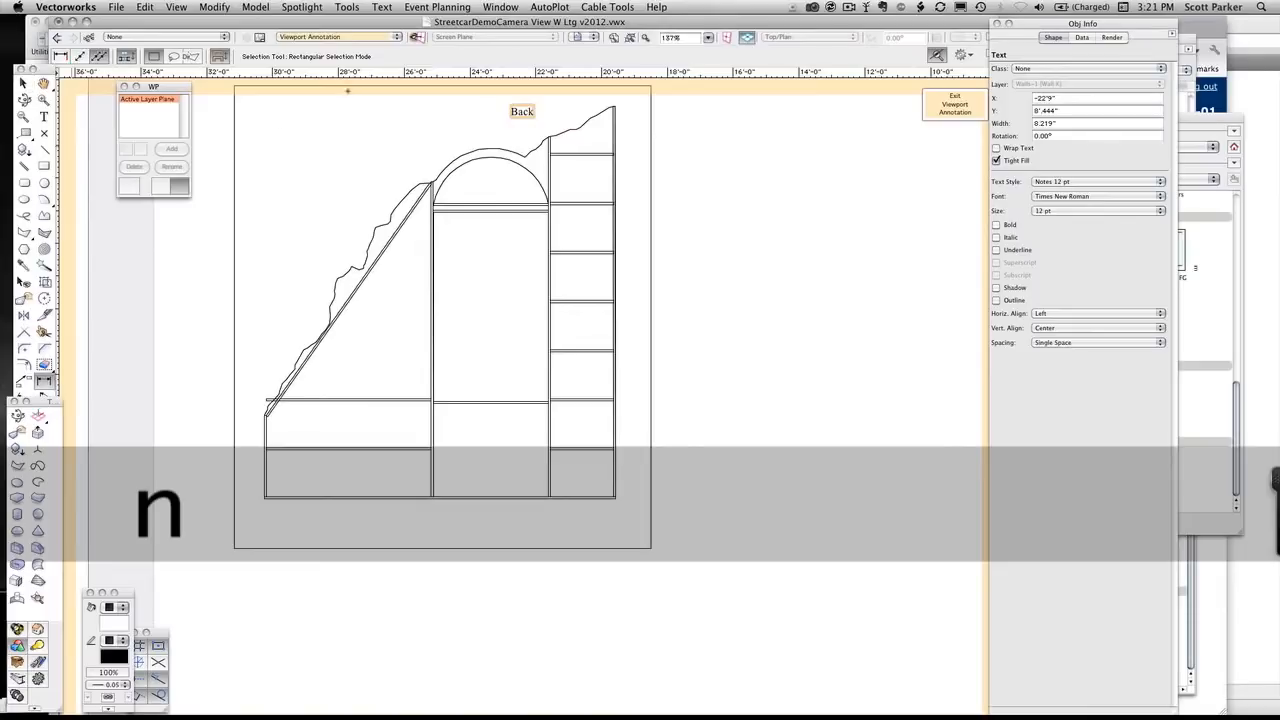
{"action": "left_click", "coordinate": [617, 110]}
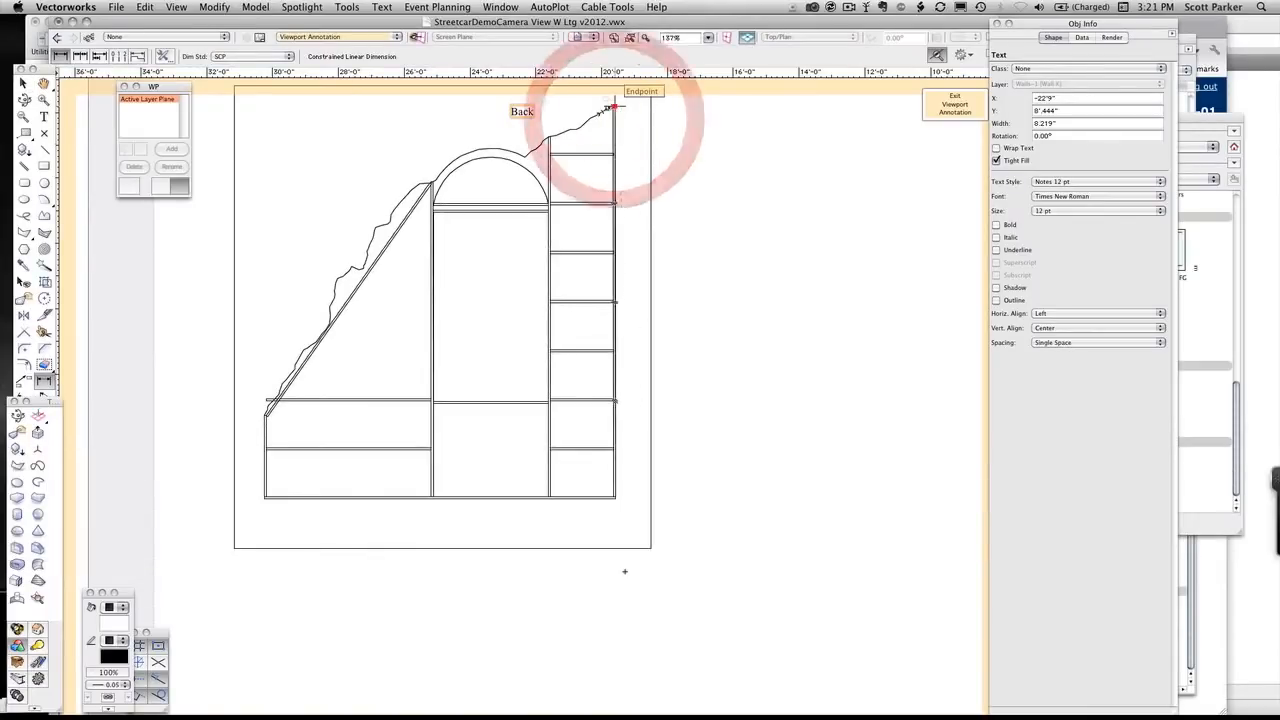
{"action": "left_click", "coordinate": [616, 497]}
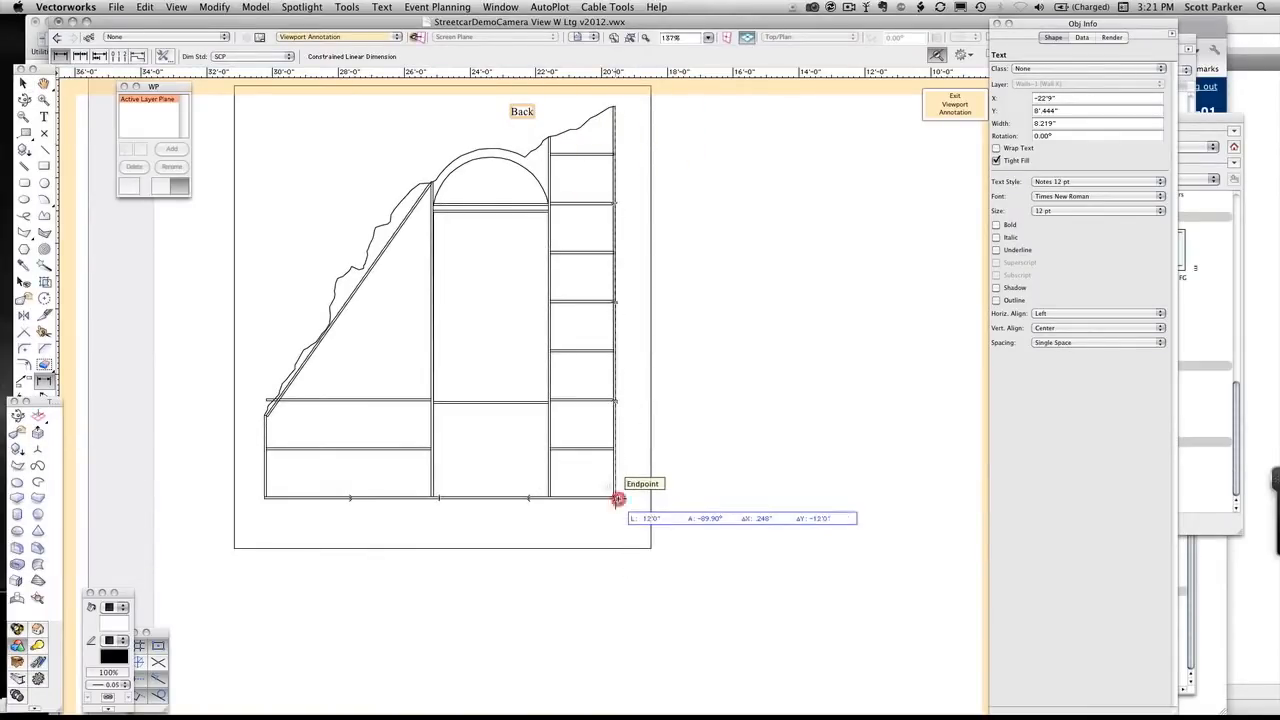
{"action": "left_click", "coordinate": [651, 497]}
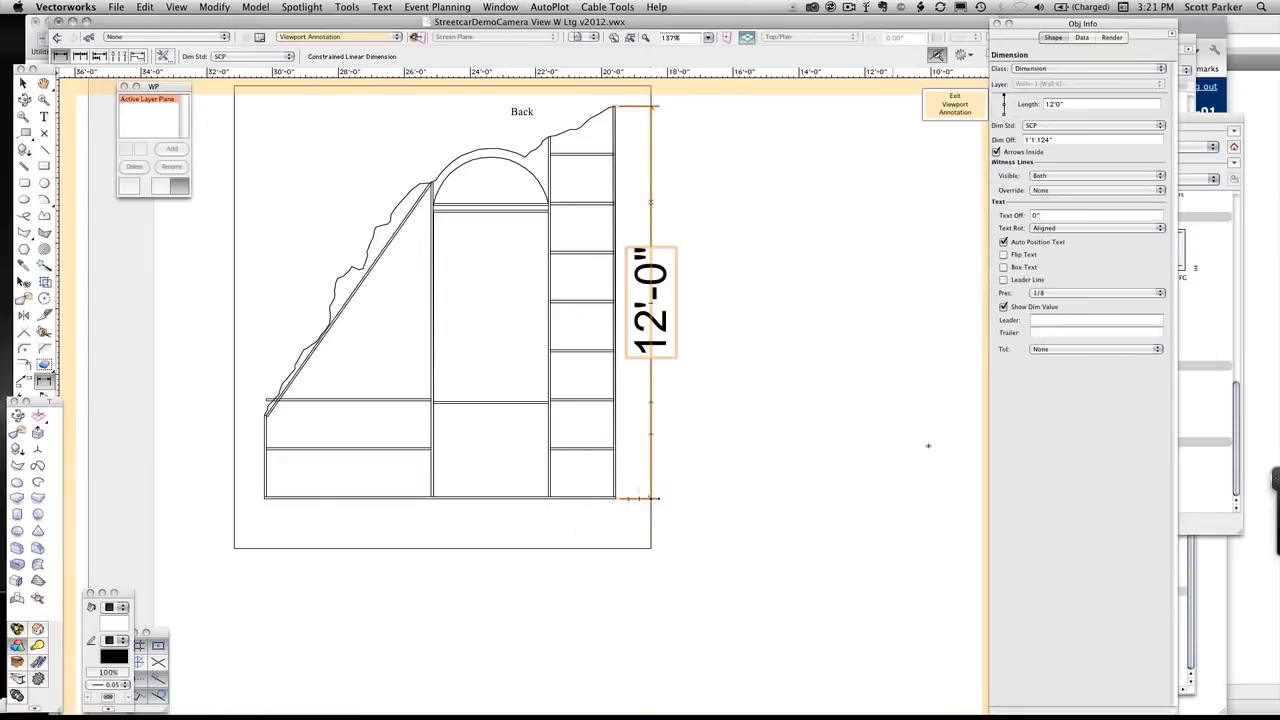
Apply the Notes 12 pt text style to the new height dimension
{"action": "left_click", "coordinate": [1226, 522]}
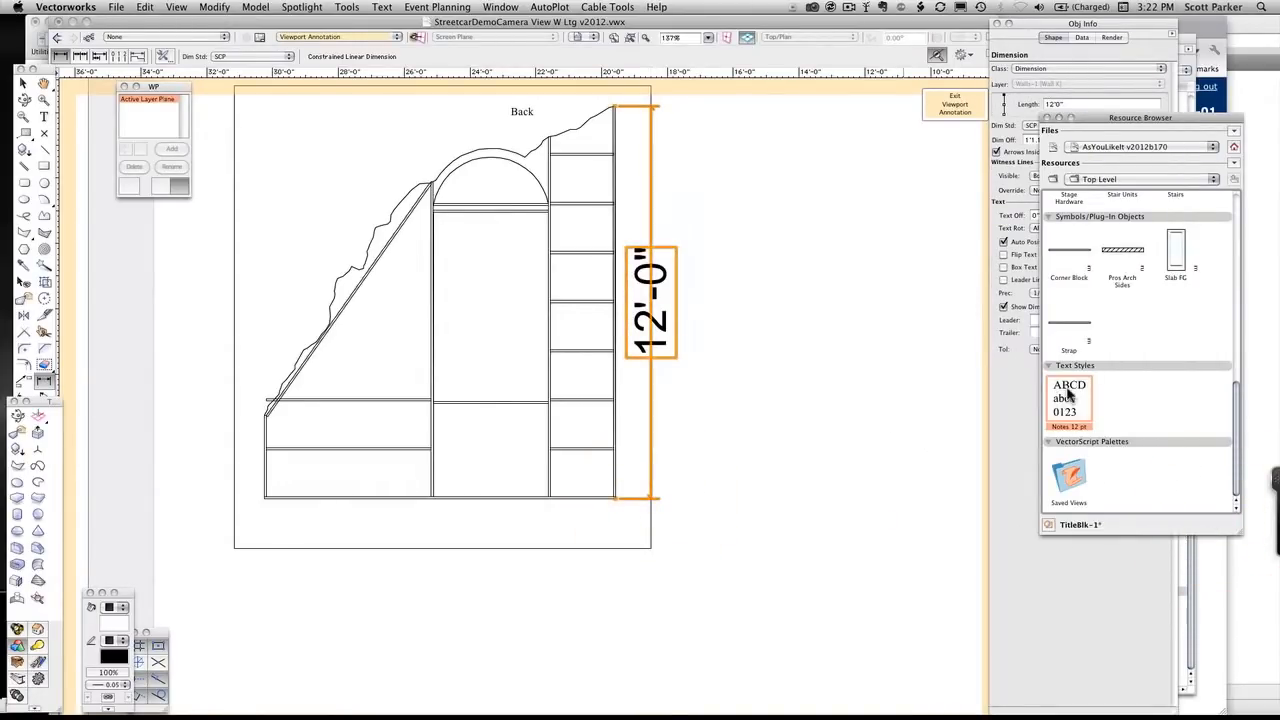
{"action": "double_click", "coordinate": [1066, 398]}
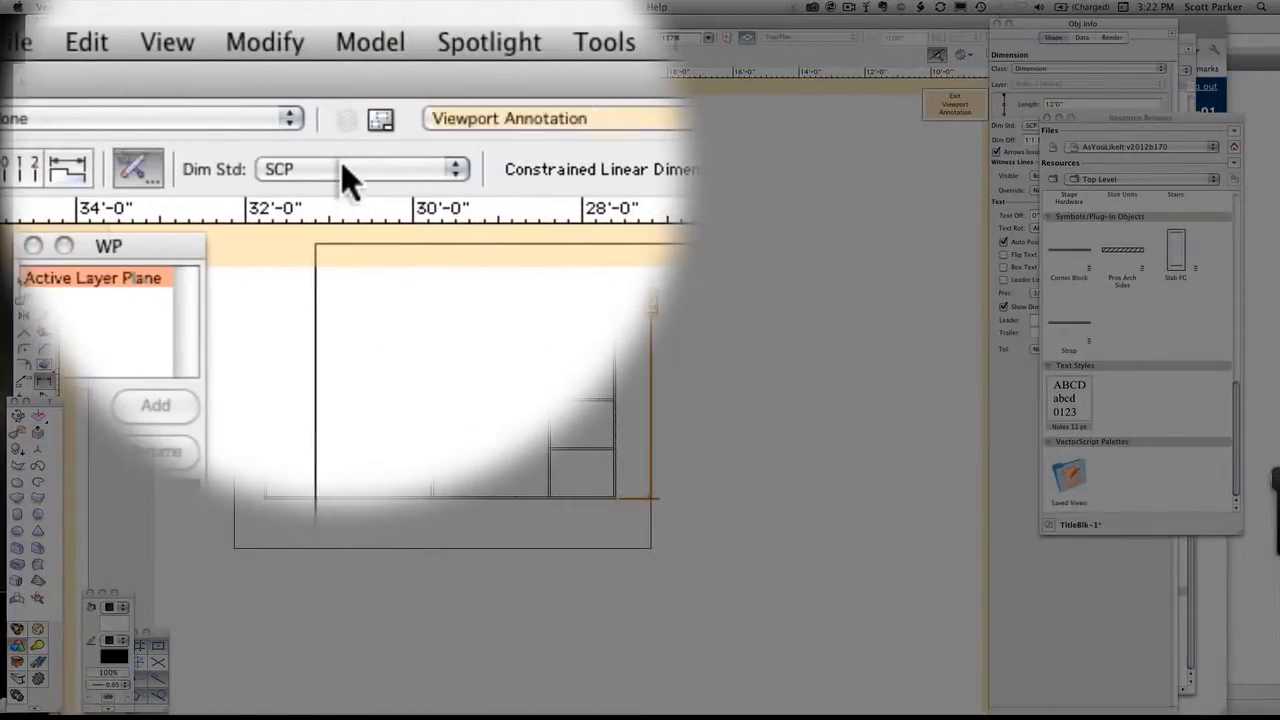
{"action": "left_click", "coordinate": [341, 163]}
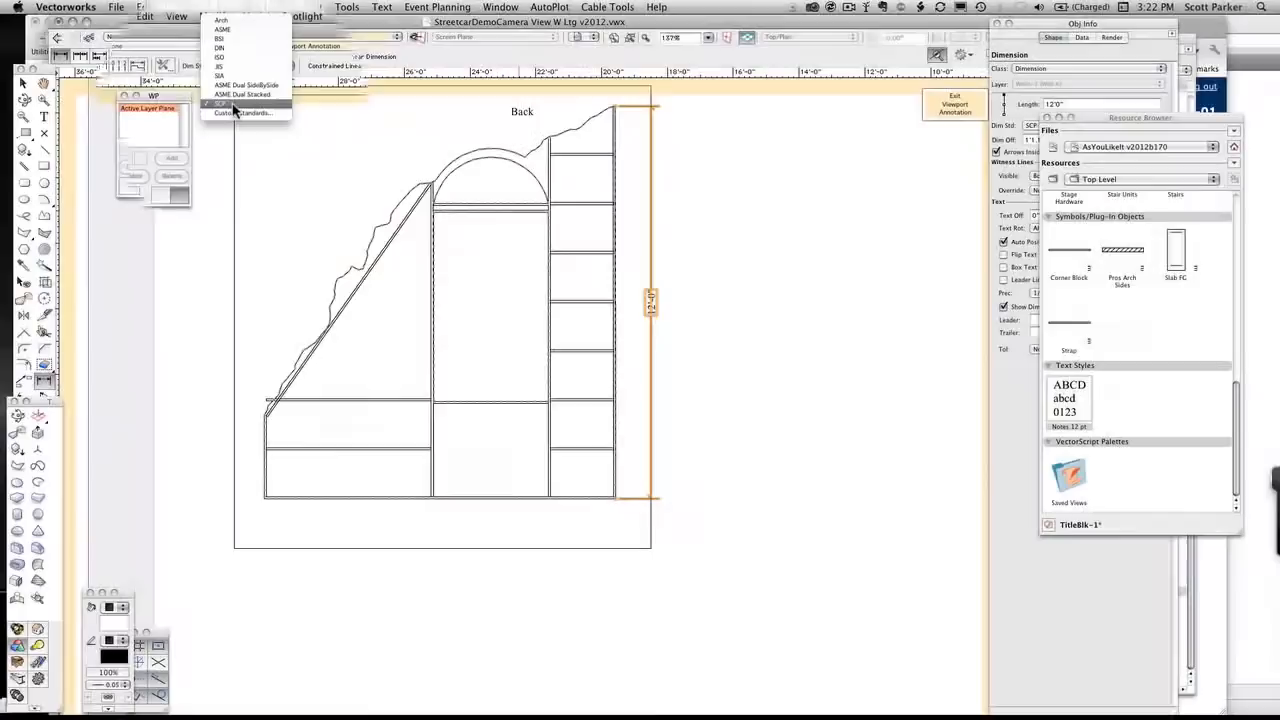
{"action": "left_click", "coordinate": [272, 169]}
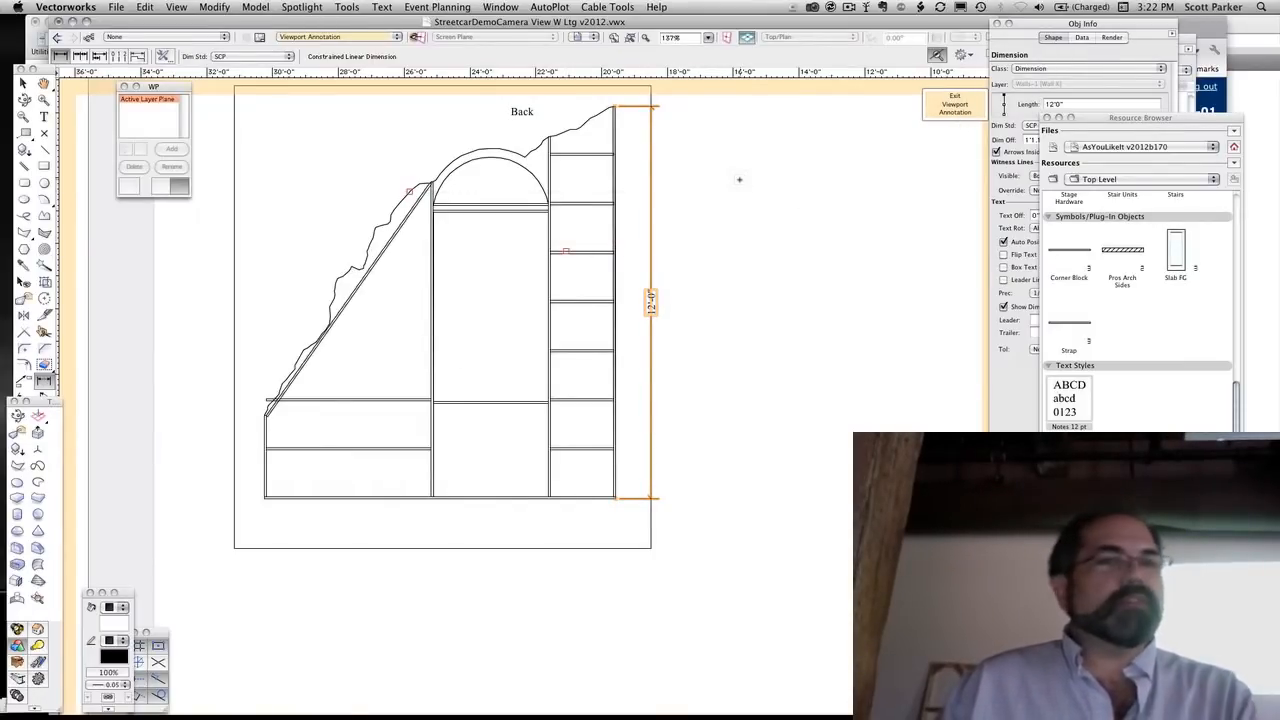
{"action": "scroll", "coordinate": [740, 180], "scroll_direction": "down", "scroll_amount": 3}
{"action": "middle_click_drag", "start_coordinate": [740, 180], "coordinate": [432, 351]}
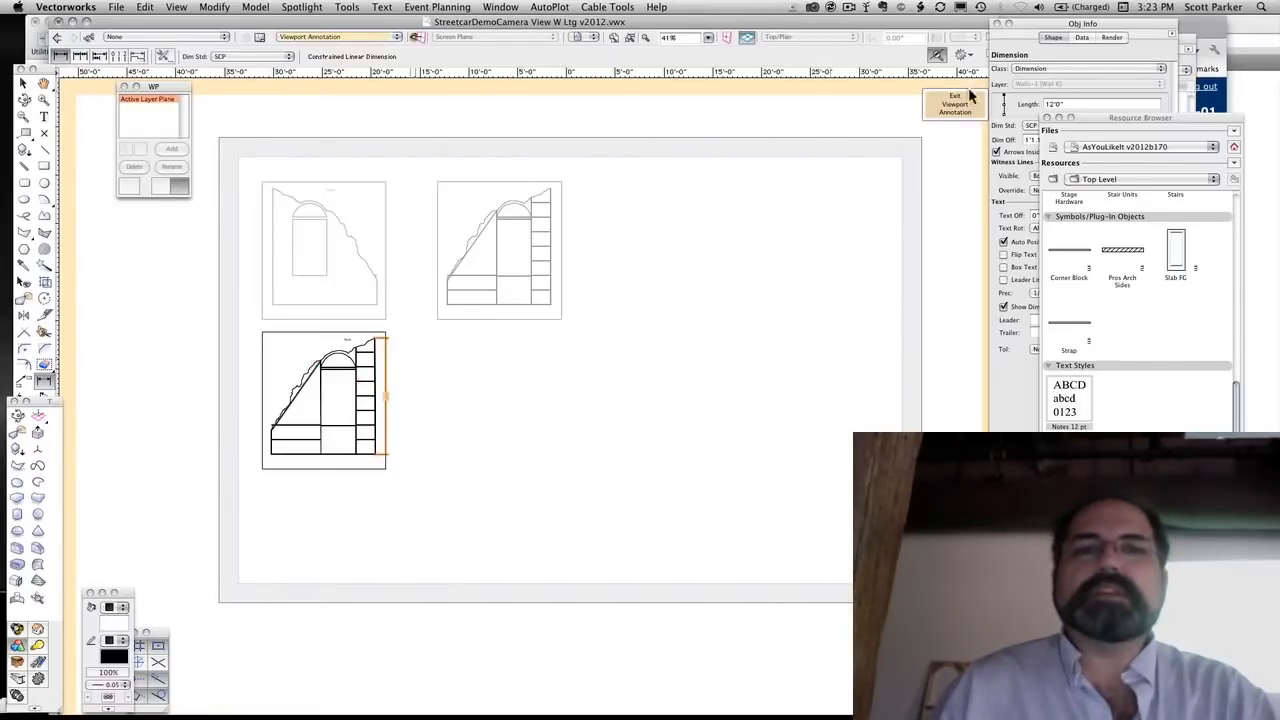
Switch to OmniOutliner Pro to review the Class #22 construction drawing notes, and return to the Vectorworks drawing
{"action": "left_click_drag", "start_coordinate": [816, 23], "coordinate": [819, 4]}
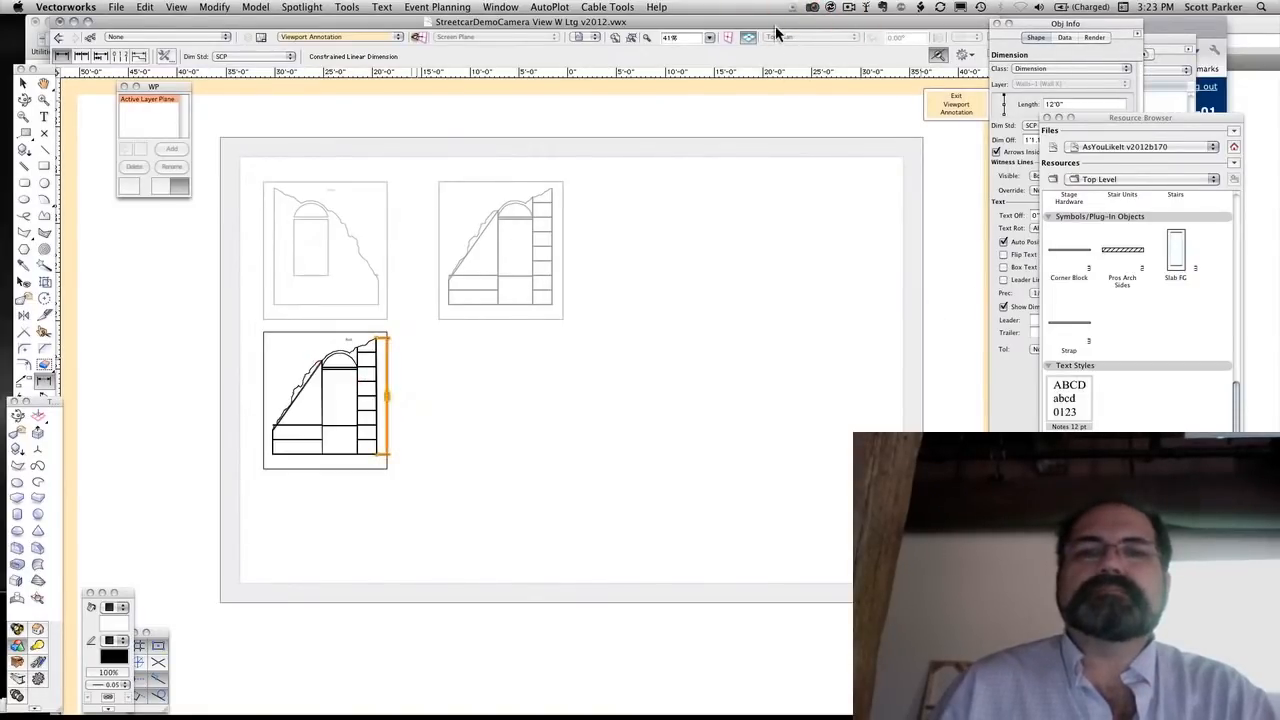
{"action": "left_click_drag", "start_coordinate": [776, 33], "coordinate": [1278, 33]}
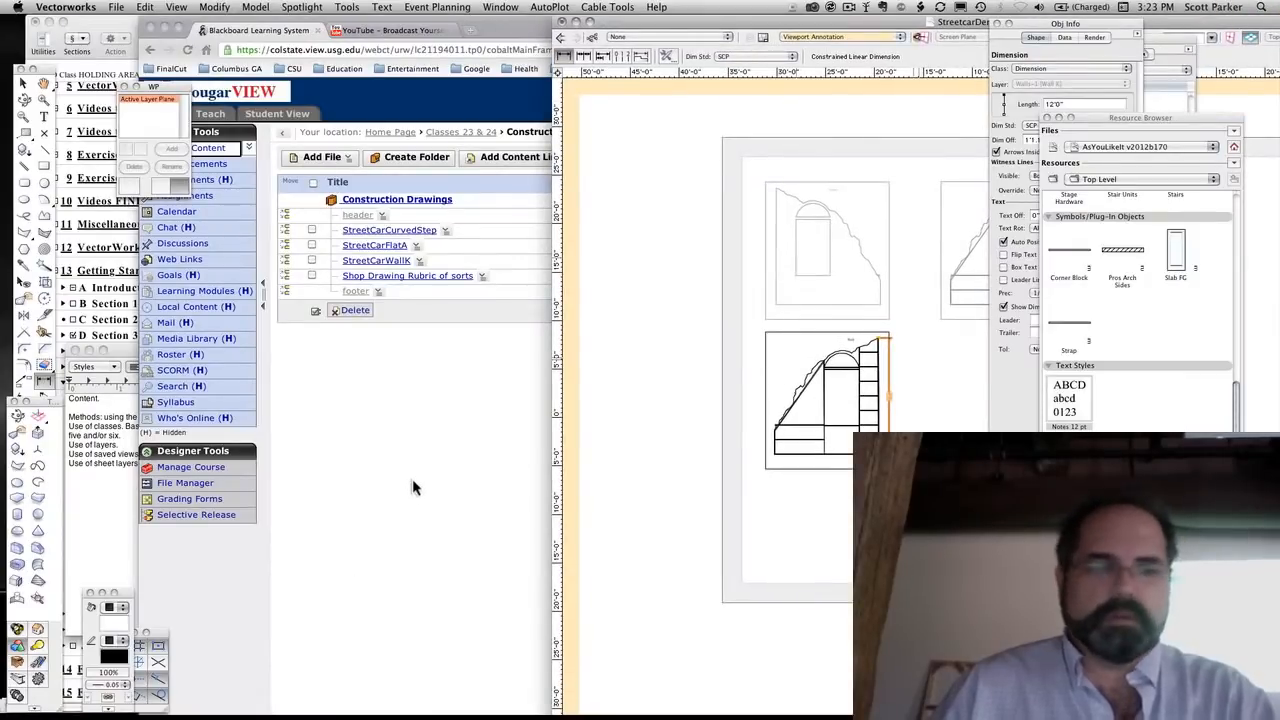
{"action": "key", "text": "super+Tab"}
{"action": "key", "text": "super+Tab"}
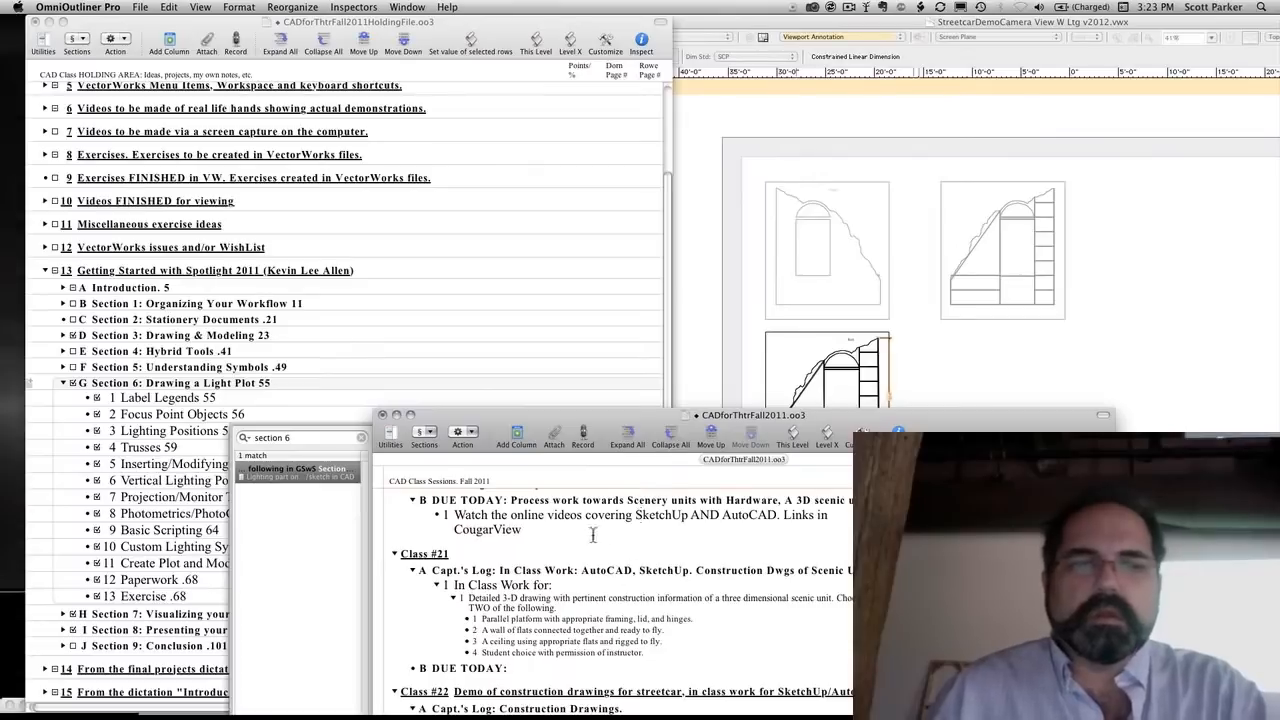
{"action": "left_click_drag", "start_coordinate": [605, 415], "coordinate": [575, 327]}
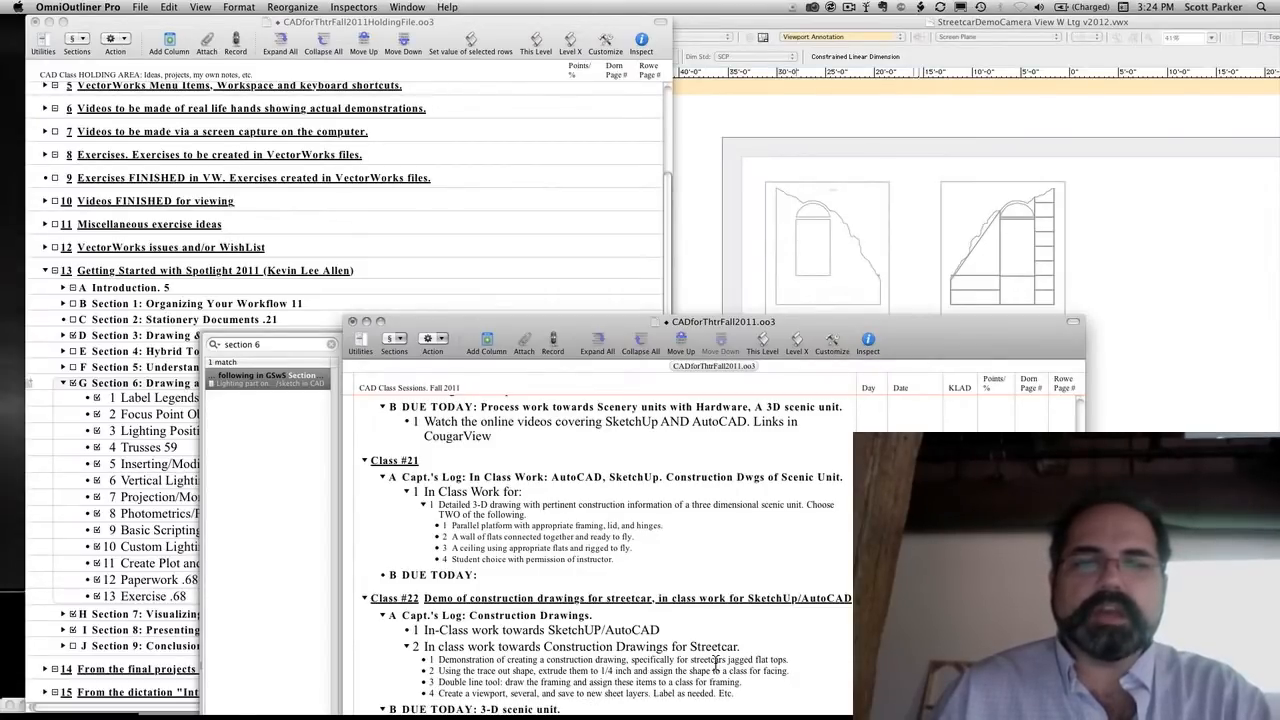
{"action": "left_click_drag", "start_coordinate": [815, 326], "coordinate": [800, 368]}
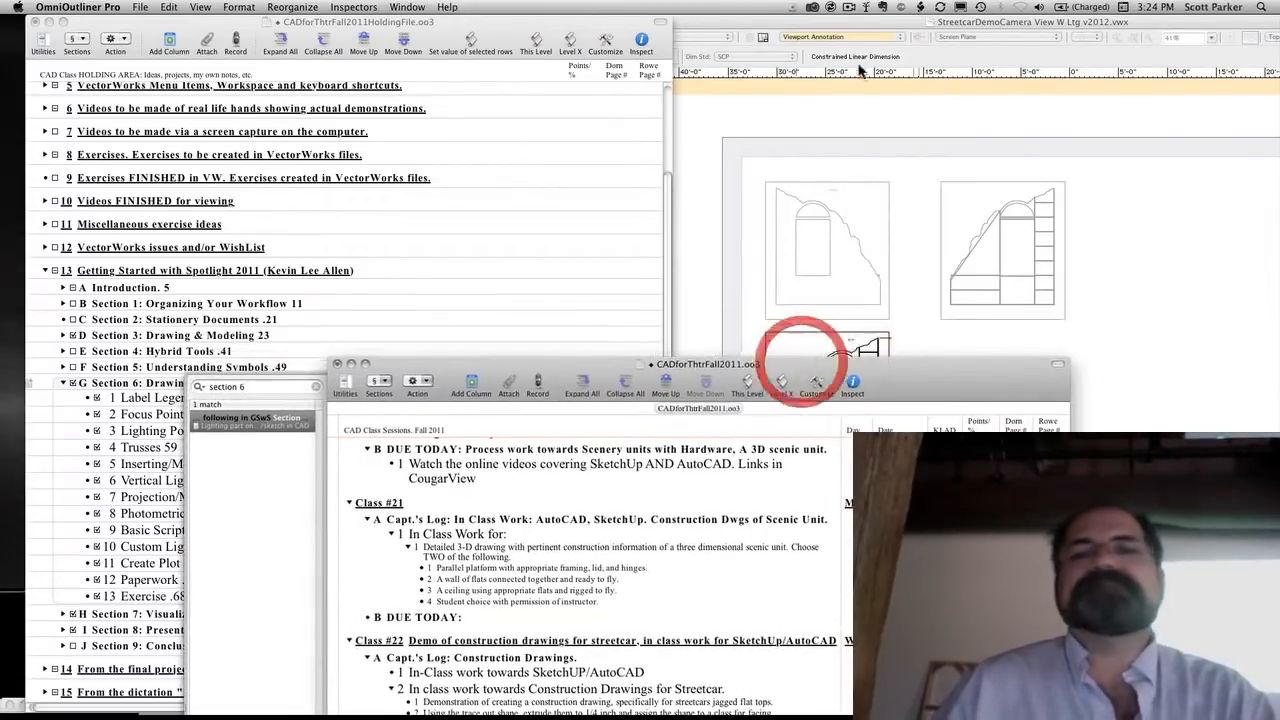
{"action": "left_click", "coordinate": [863, 23]}
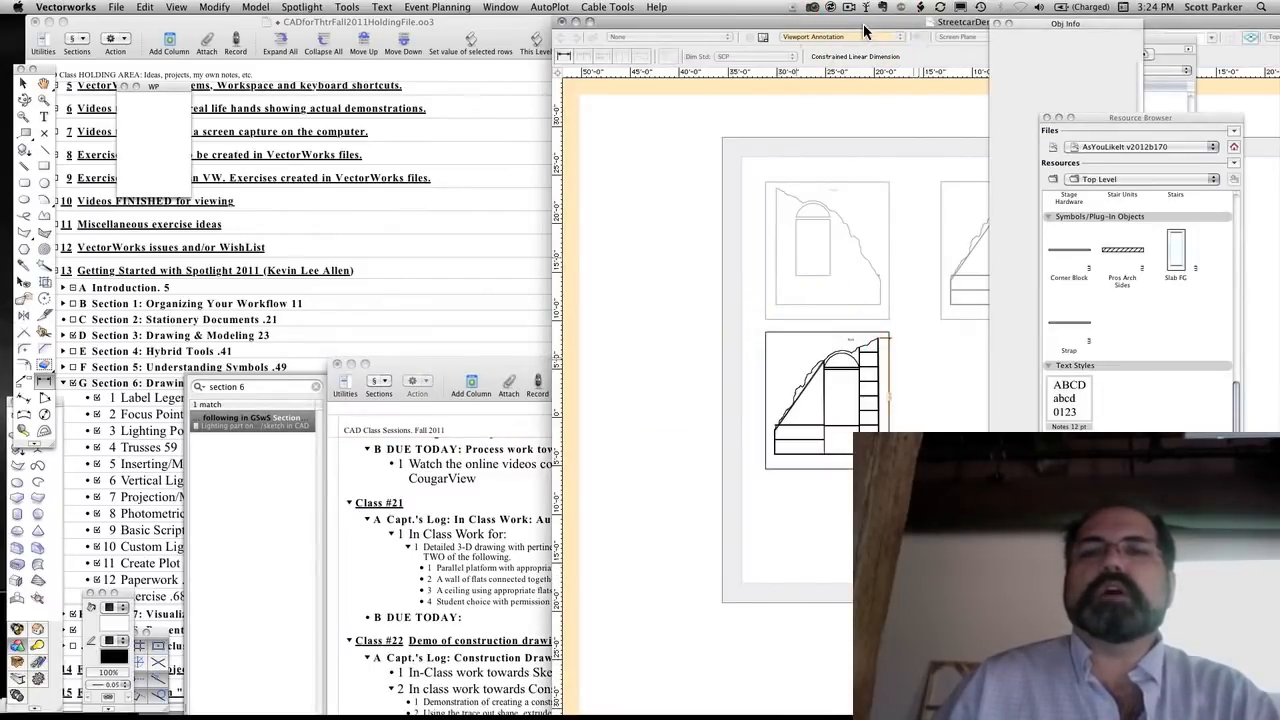
{"action": "left_click_drag", "start_coordinate": [863, 23], "coordinate": [388, 46]}
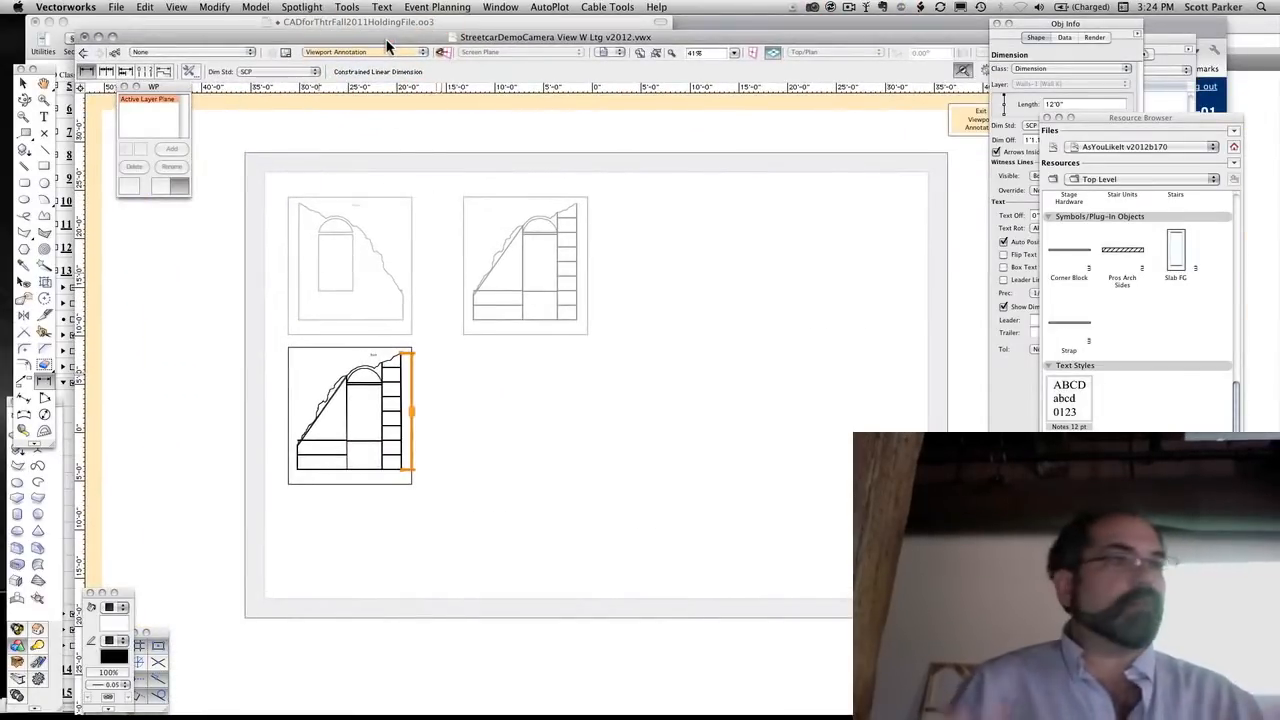